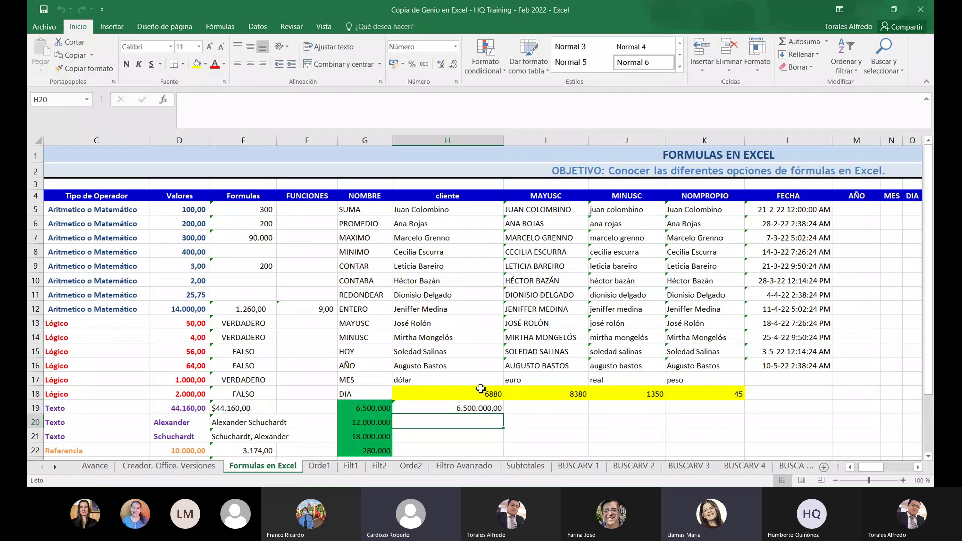
# Check the existing formulas in H19, I19 and I20, ending back on H19's =G19
pyautogui.click(476, 409)
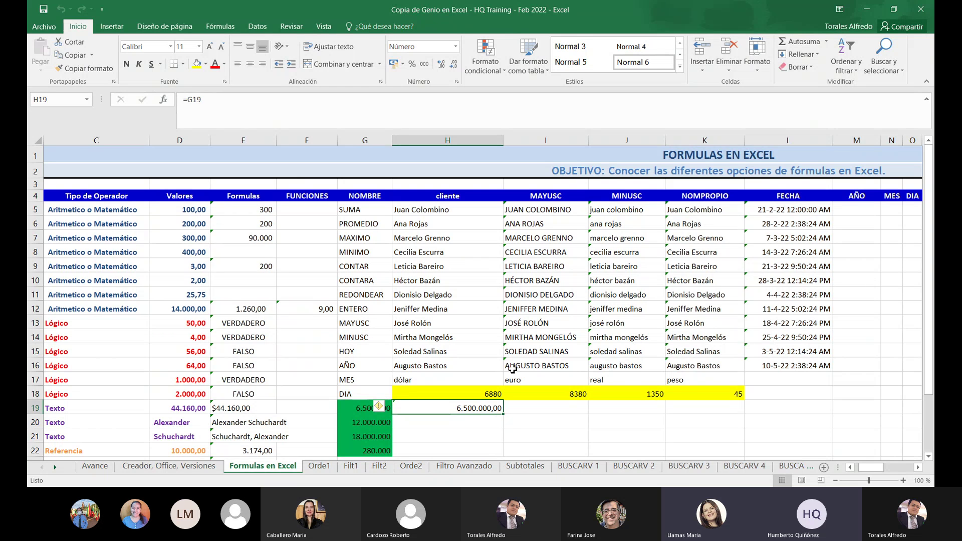
pyautogui.click(517, 405)
pyautogui.click(512, 422)
pyautogui.scroll(-2, 515, 424)
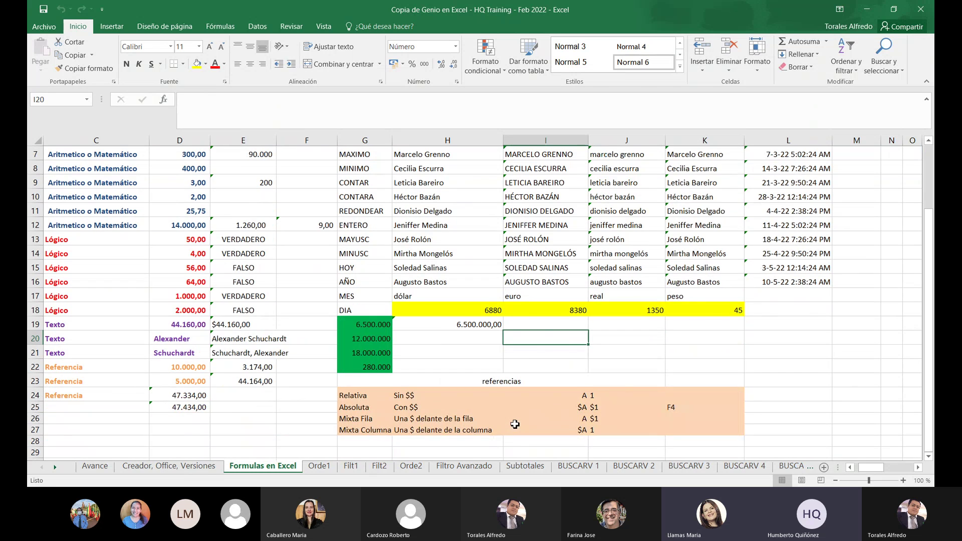
pyautogui.scroll(1, 515, 425)
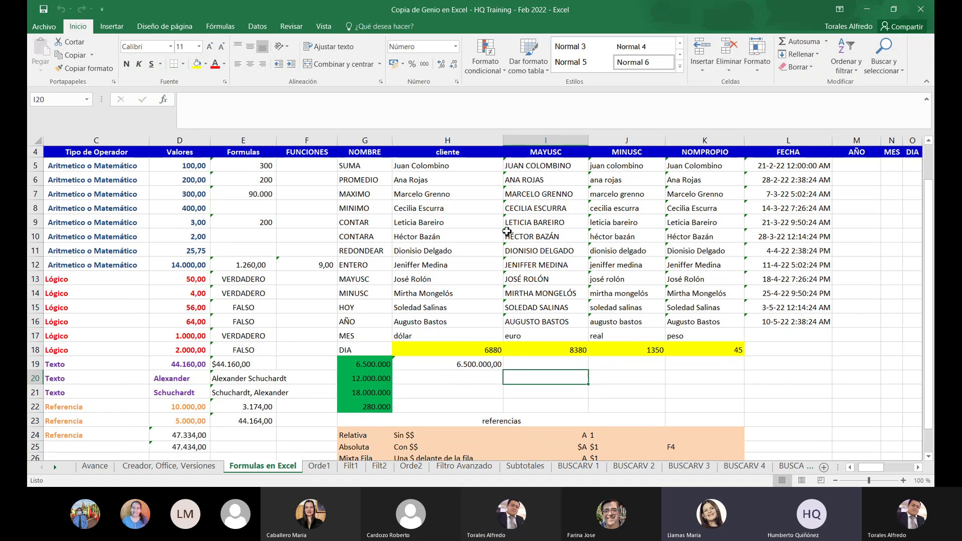
pyautogui.click(481, 366)
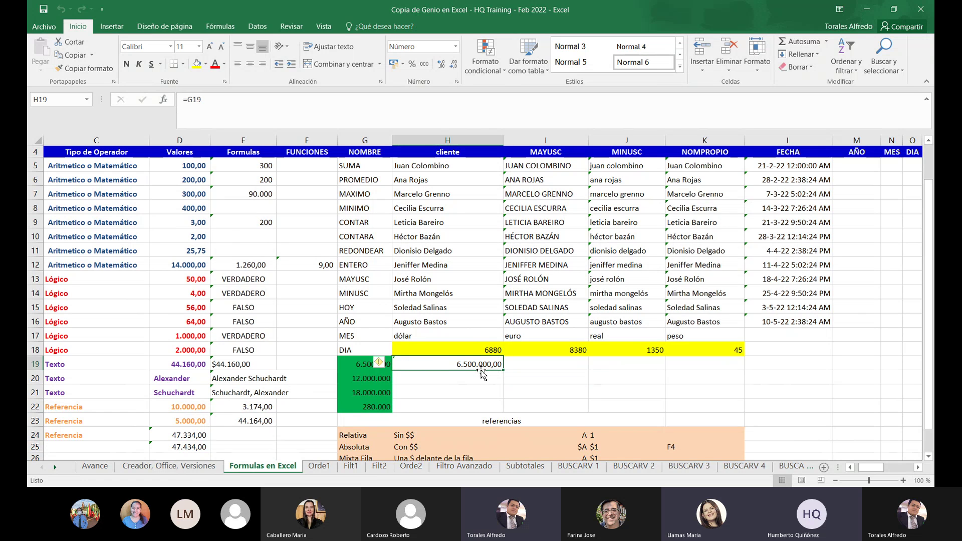
pyautogui.click(499, 394)
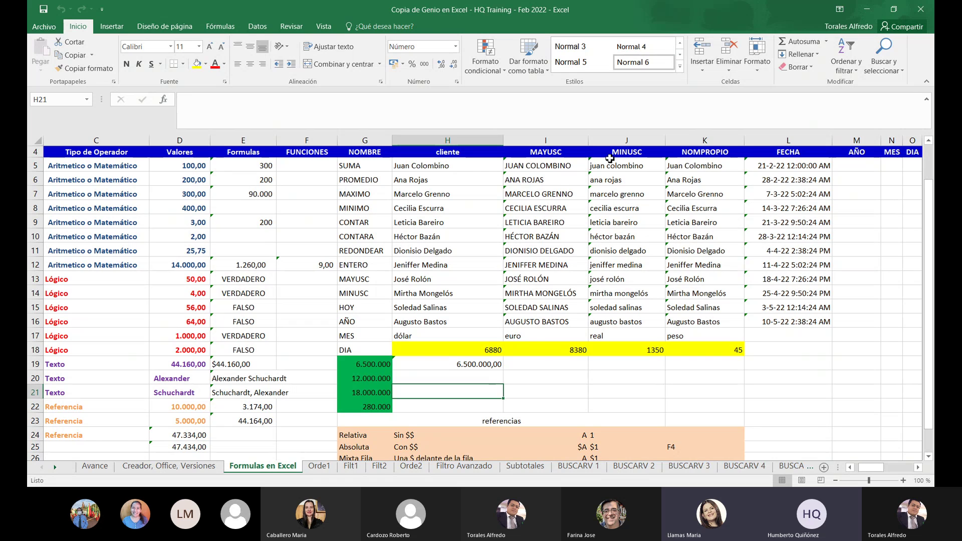
pyautogui.click(453, 368)
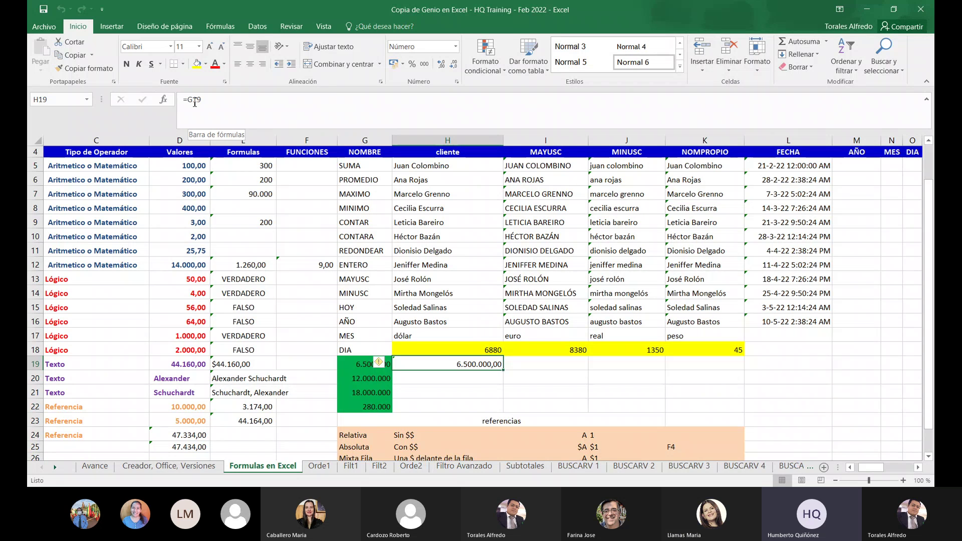
# Change H19 to =$G19/H$18 (944,77) and fill it across H19:K22
pyautogui.click(195, 102)
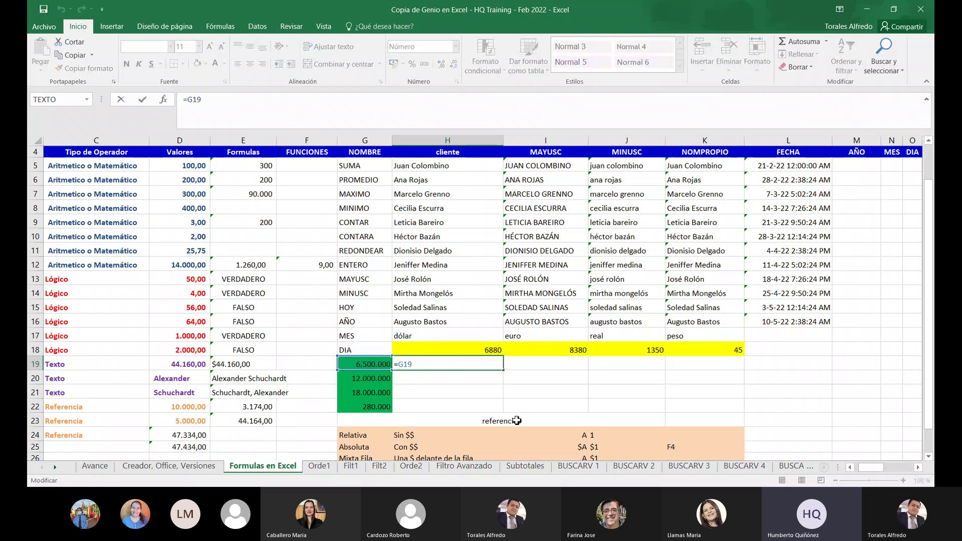
pyautogui.write('$')
pyautogui.click(449, 368)
pyautogui.write('h$')
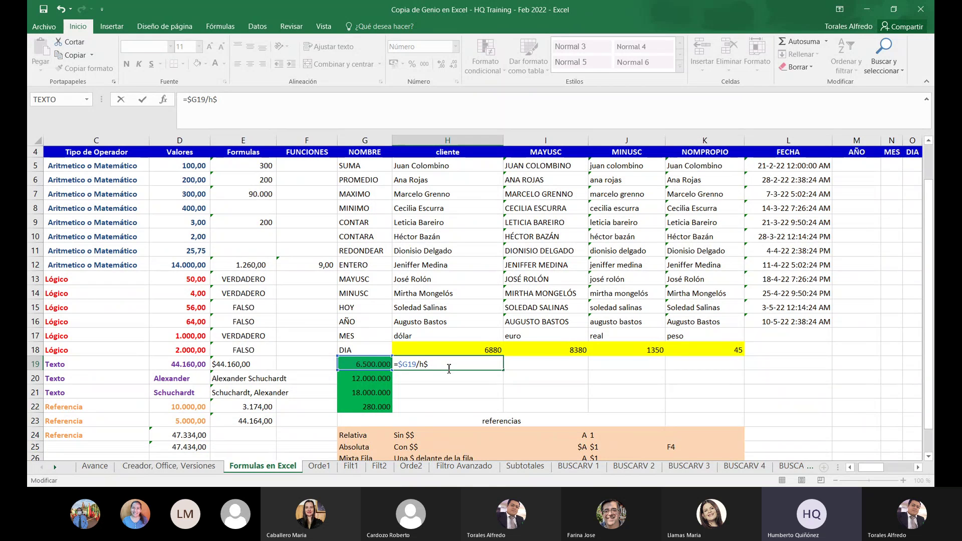
pyautogui.write('18')
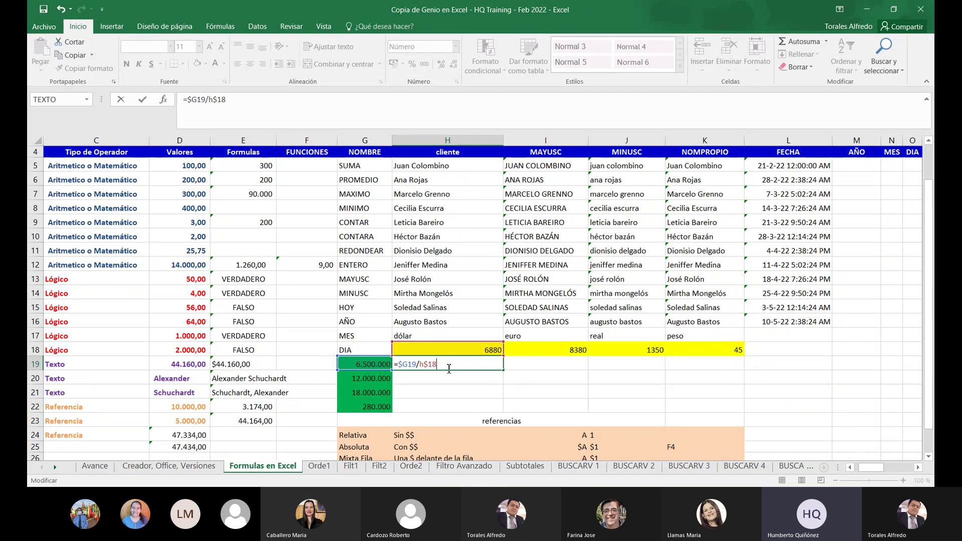
pyautogui.hotkey('ctrl', 'Return')
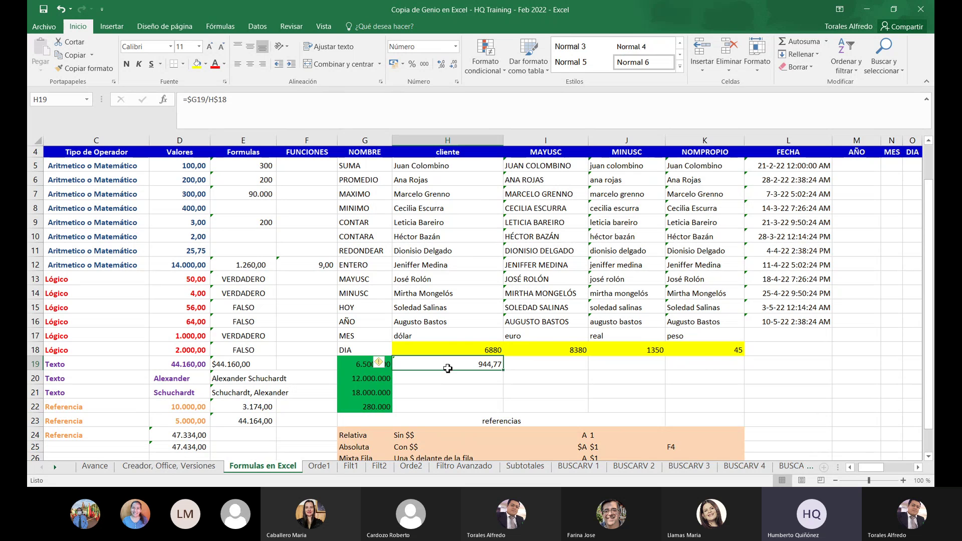
pyautogui.moveTo(503, 369); pyautogui.dragTo(751, 410)
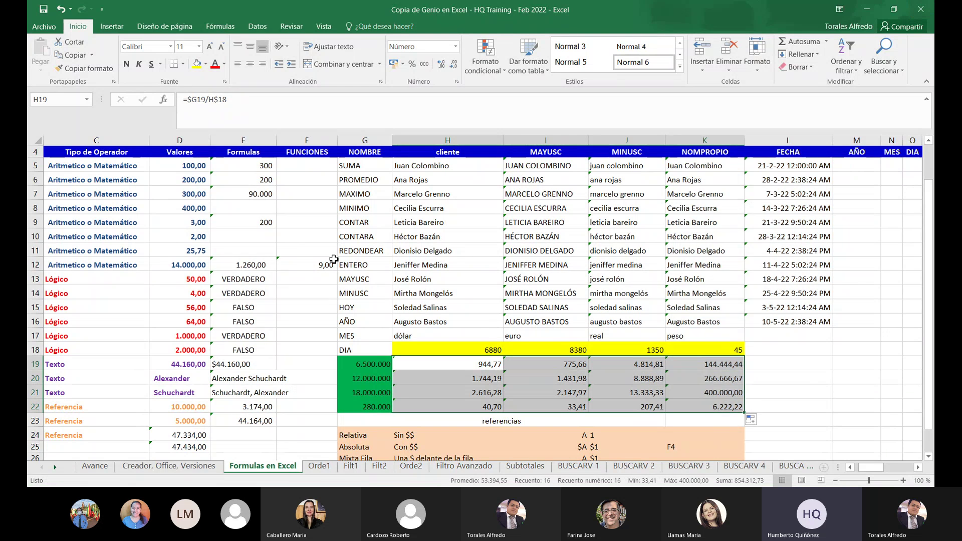
# Compare H19's =$G19/H$18 with H20's copied =$G20/H$18, then save the workbook
pyautogui.click(489, 362)
pyautogui.doubleClick(489, 362)
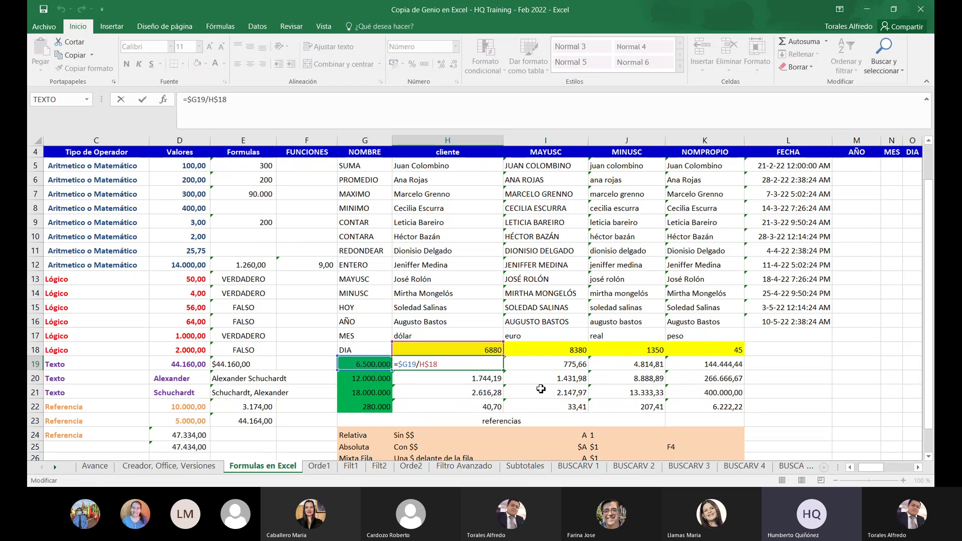
pyautogui.click(493, 376)
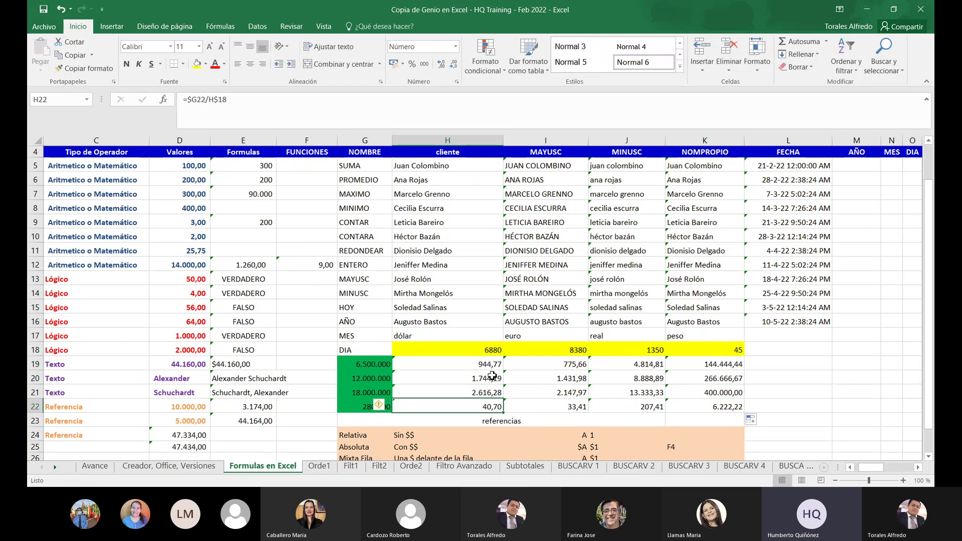
pyautogui.doubleClick(494, 375)
pyautogui.click(489, 363)
pyautogui.doubleClick(489, 363)
pyautogui.press('Escape')
pyautogui.doubleClick(487, 378)
pyautogui.press('Escape')
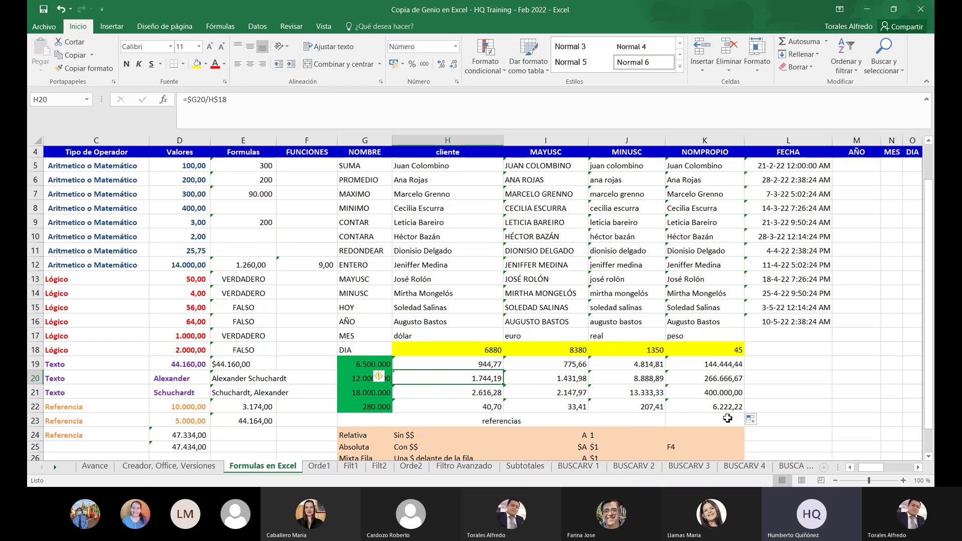
pyautogui.click(43, 9)
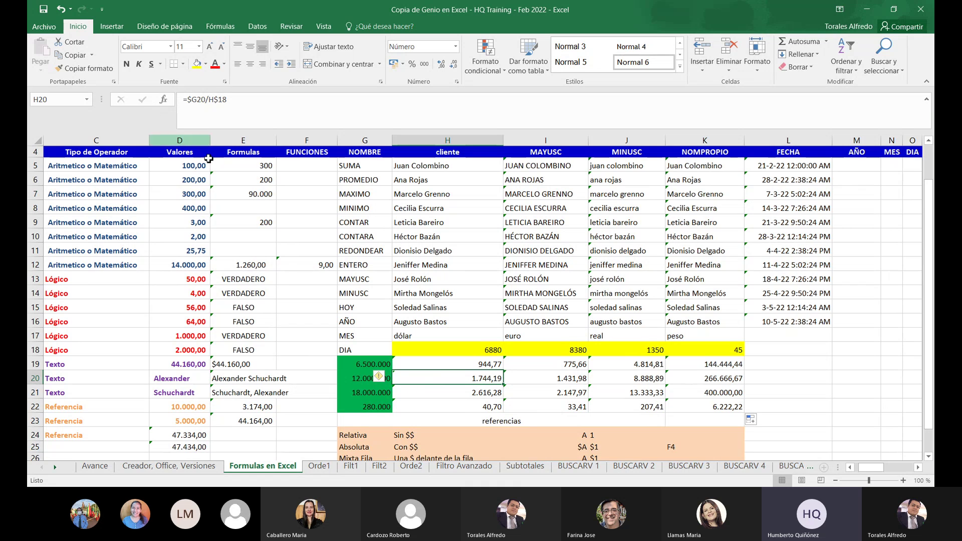
pyautogui.scroll(-1, 388, 401)
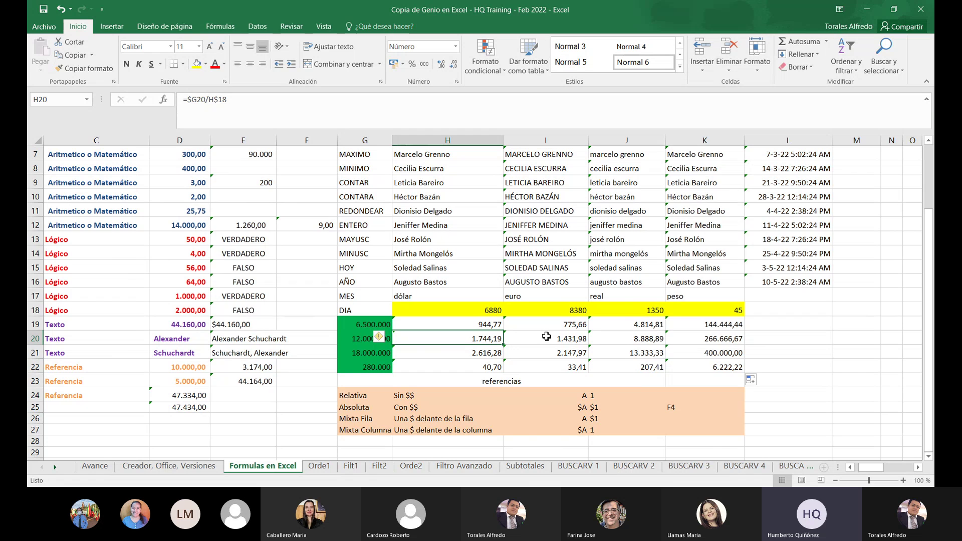
# Replace the H18 divisor with 6990
pyautogui.click(460, 313)
pyautogui.write('6990')
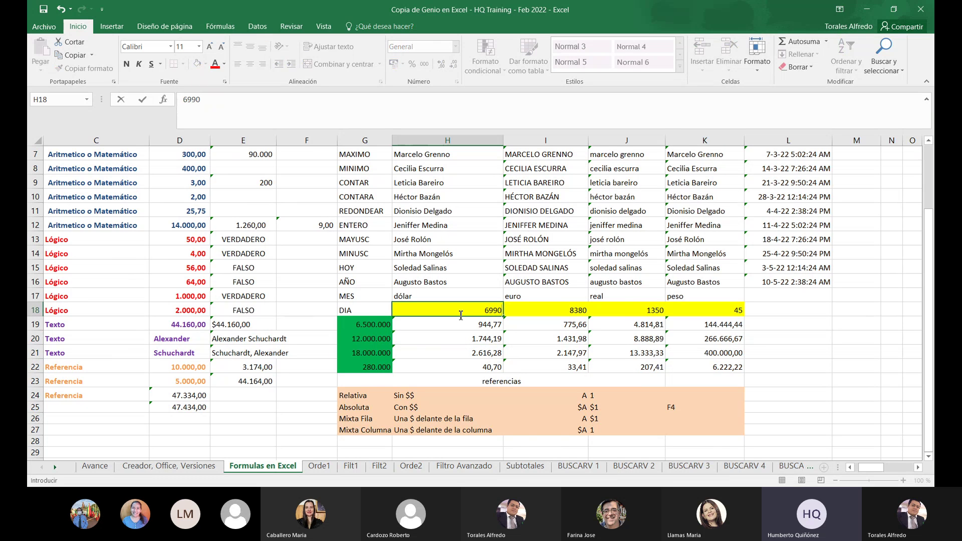
pyautogui.press('Tab')
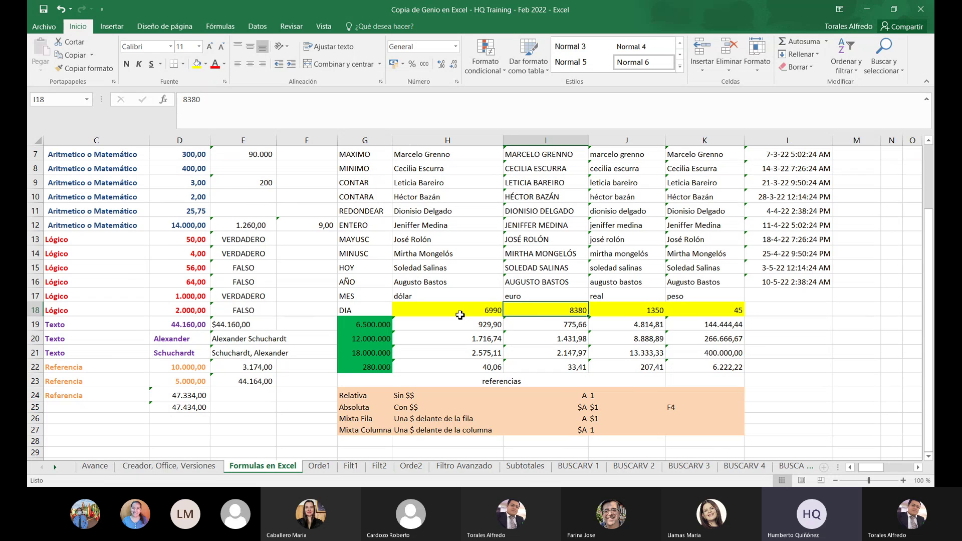
pyautogui.press('Up')
pyautogui.press('Left')
pyautogui.press('Down')
pyautogui.press('Right')
# Enter 7650, 1300 and 30 in I18:K18, and 40 in L18
pyautogui.write('7650')
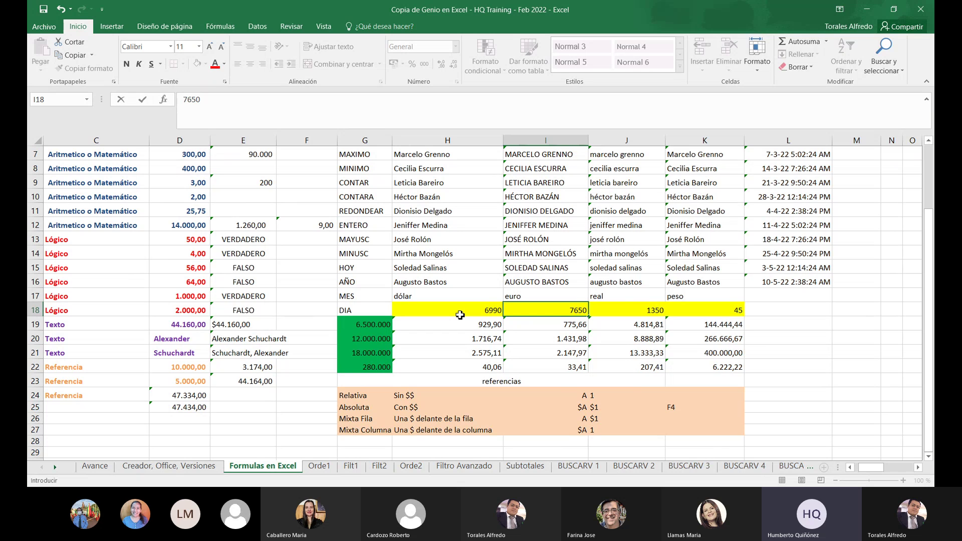
pyautogui.press('Tab')
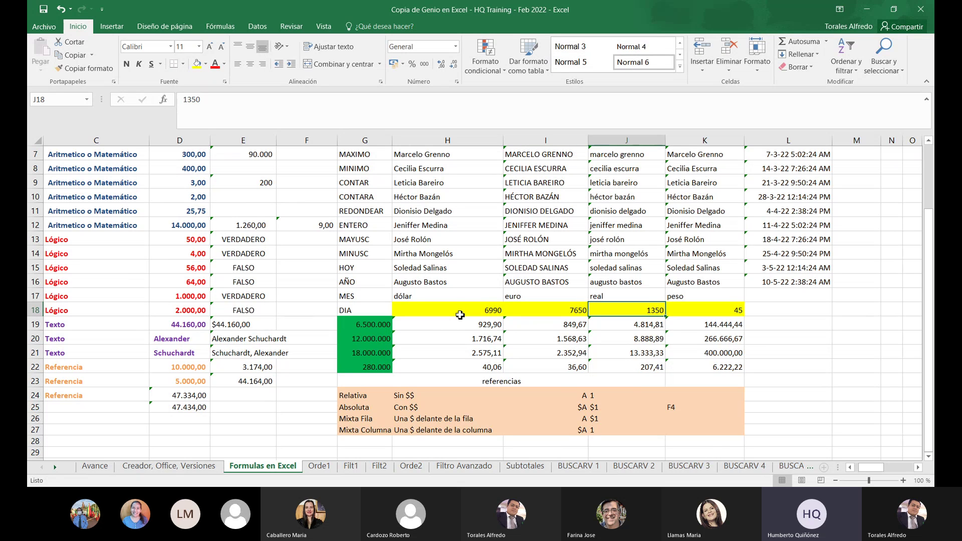
pyautogui.write('1300')
pyautogui.press('Tab')
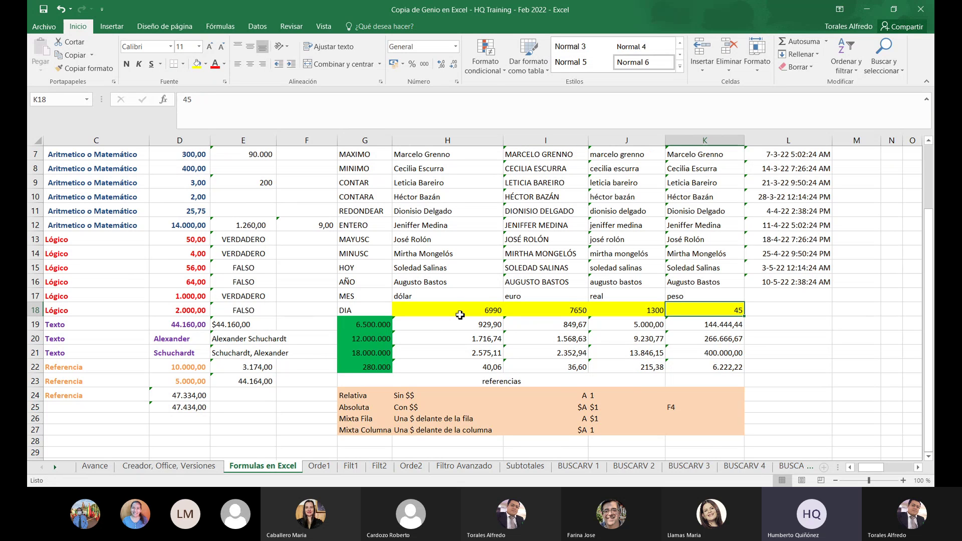
pyautogui.write('3')
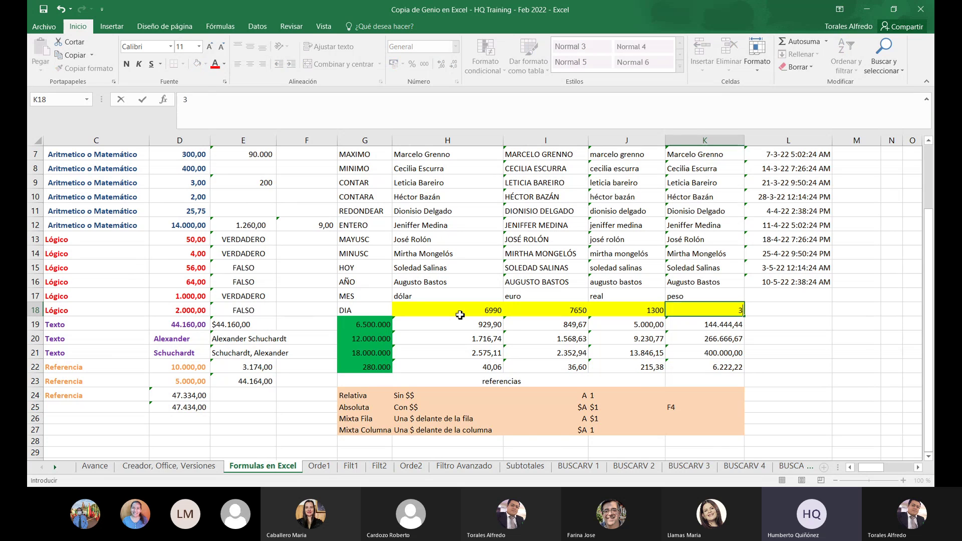
pyautogui.write('0')
pyautogui.hotkey('ctrl', 'Return')
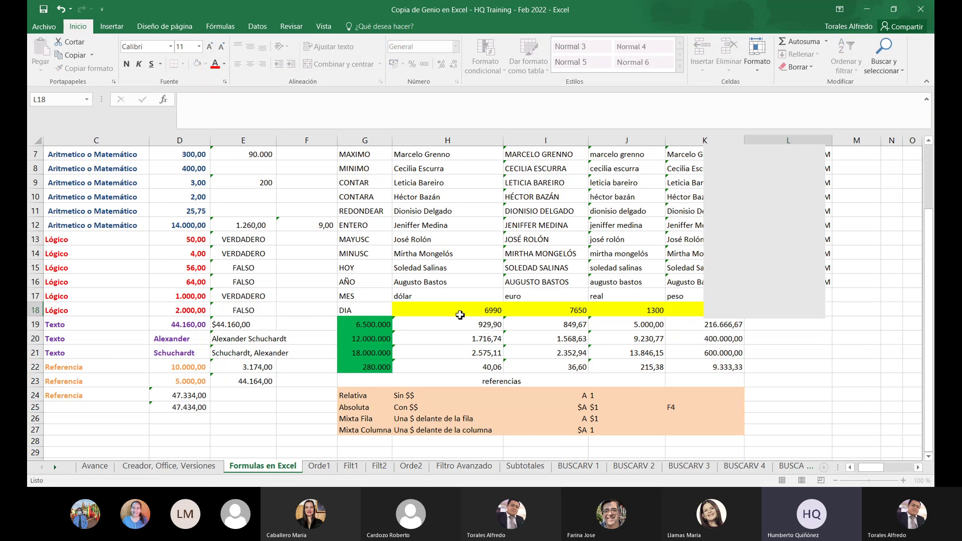
pyautogui.press('Tab')
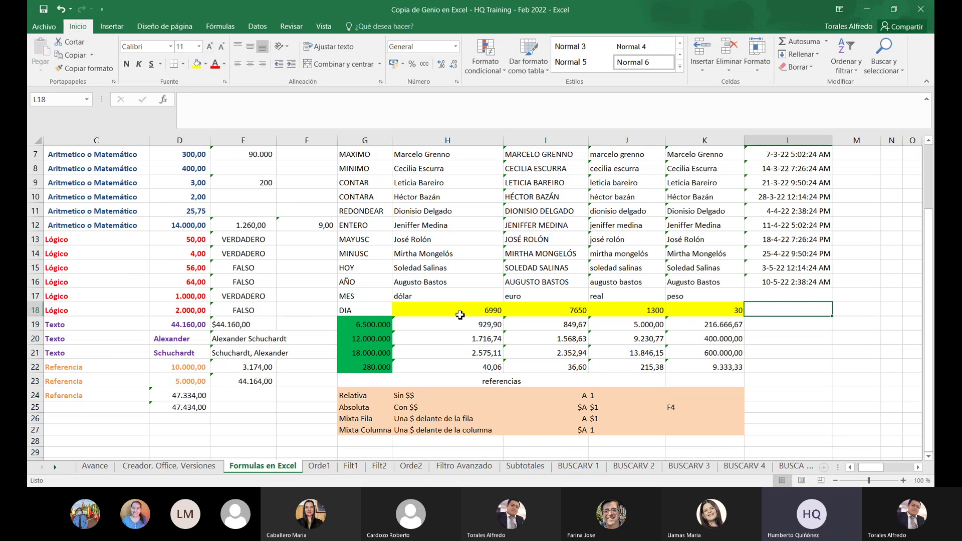
pyautogui.write('40')
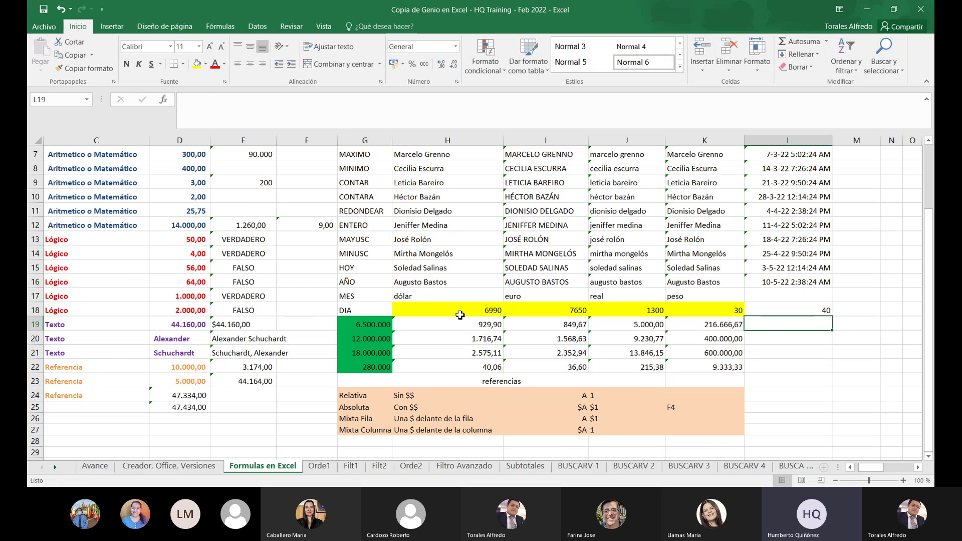
pyautogui.press('Return')
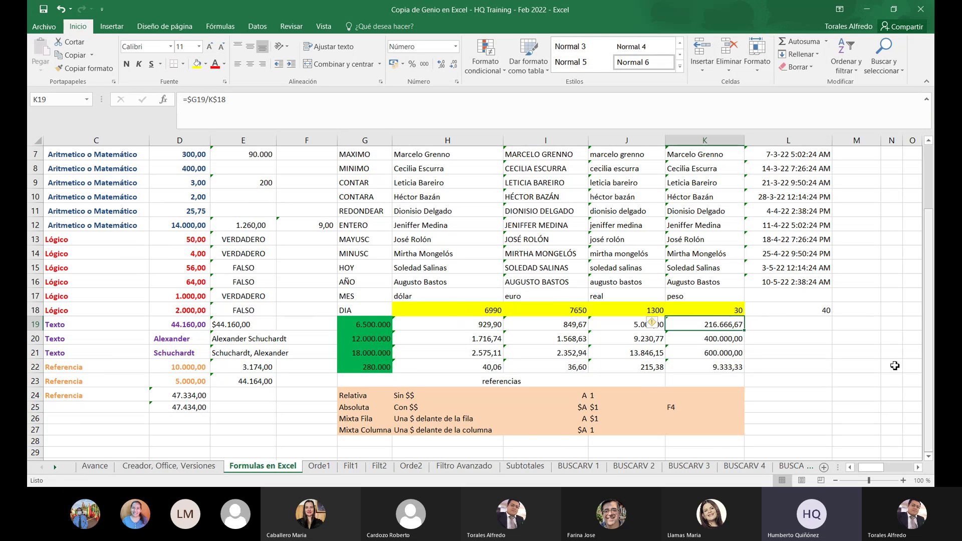
# Copy the K19 formula into column L, give L18 the yellow fill, and save
pyautogui.moveTo(744, 331); pyautogui.dragTo(805, 377)
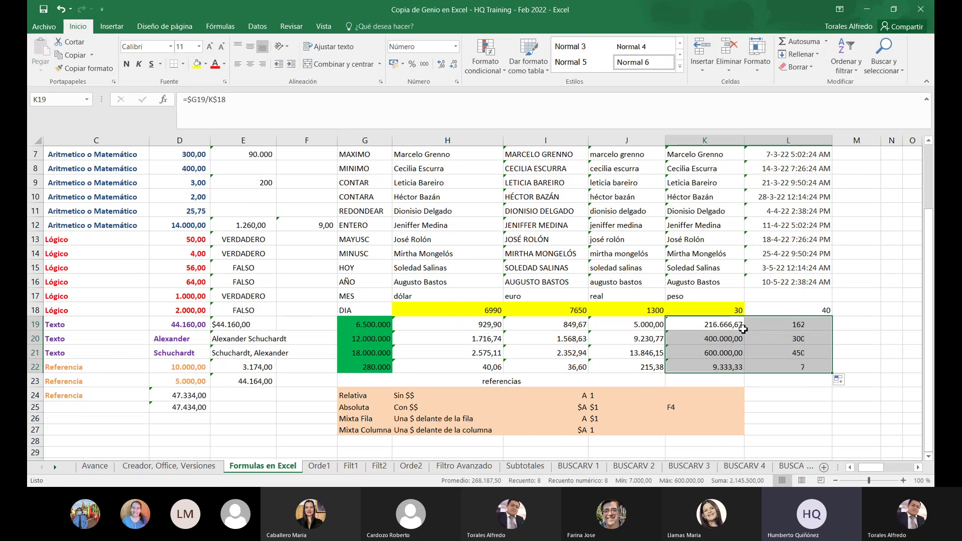
pyautogui.click(801, 311)
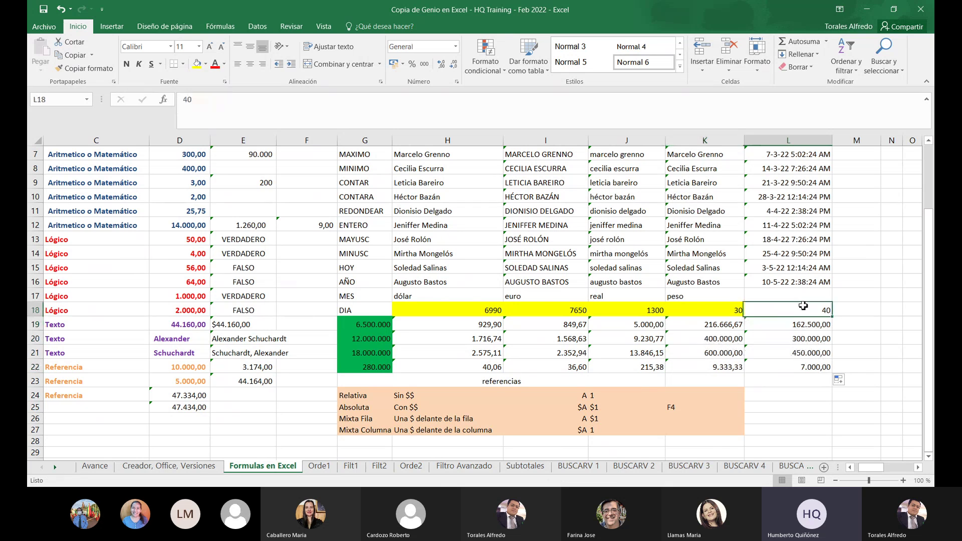
pyautogui.click(197, 63)
pyautogui.click(45, 9)
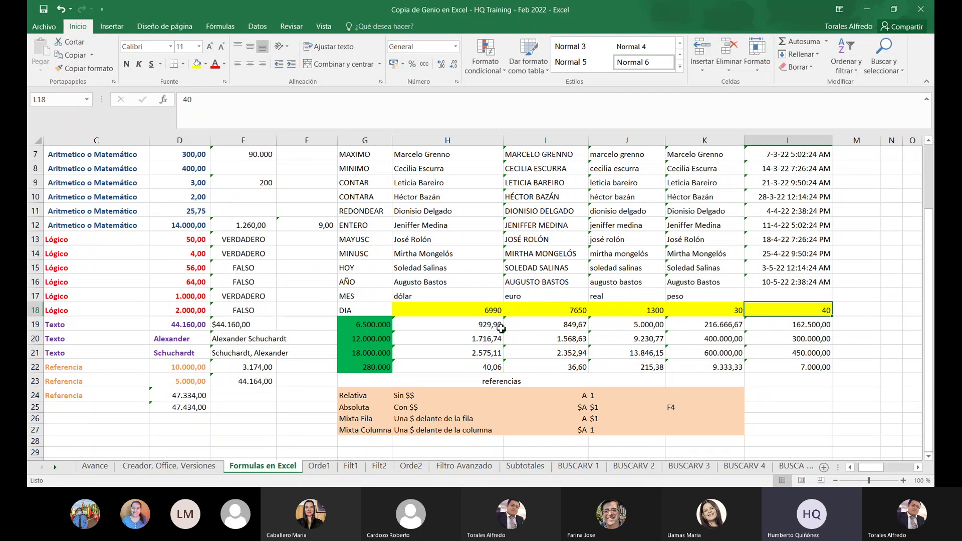
# Change the H18 divisor from 6990 to 6900
pyautogui.click(492, 310)
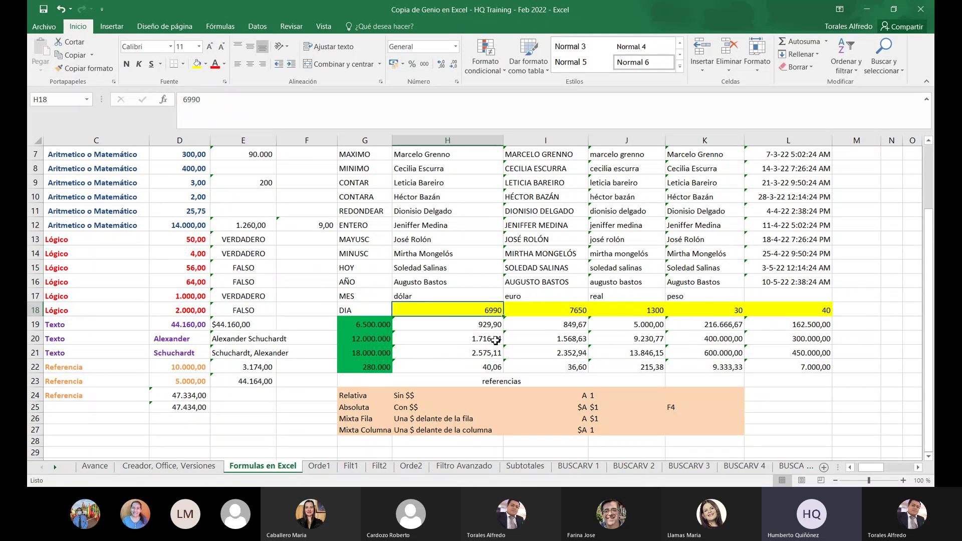
pyautogui.write('6900')
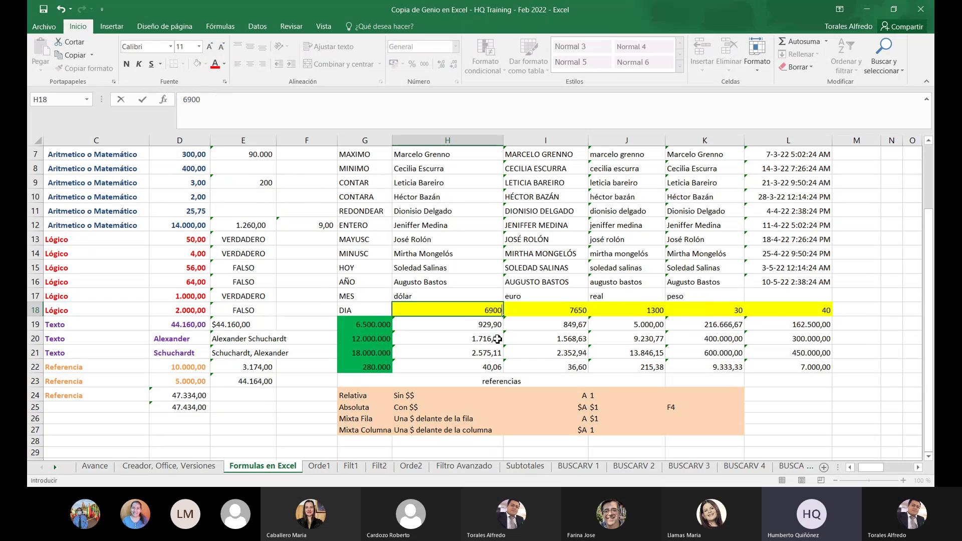
pyautogui.press('Return')
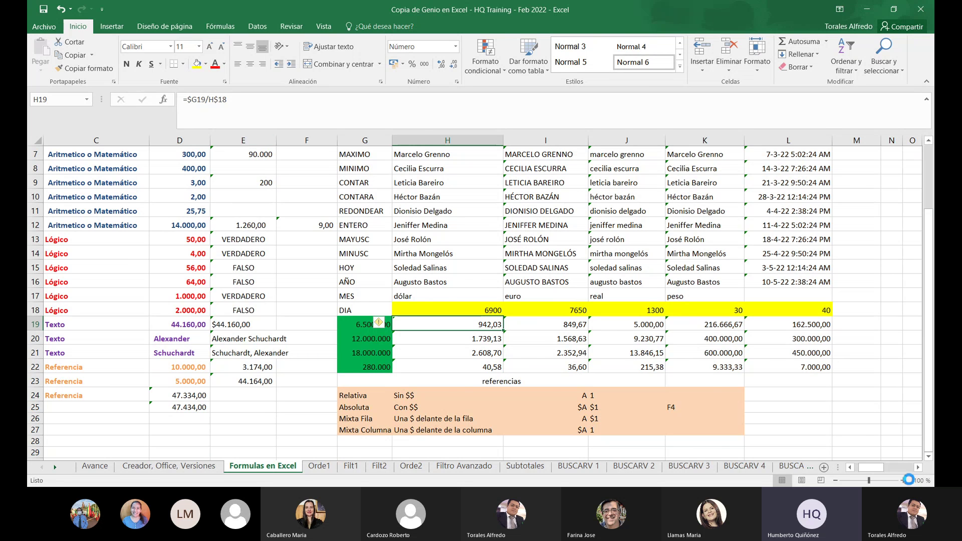
# Zoom the sheet to 150% and select I20 to view its formula
pyautogui.click(907, 481)
pyautogui.click(905, 481)
pyautogui.click(906, 481)
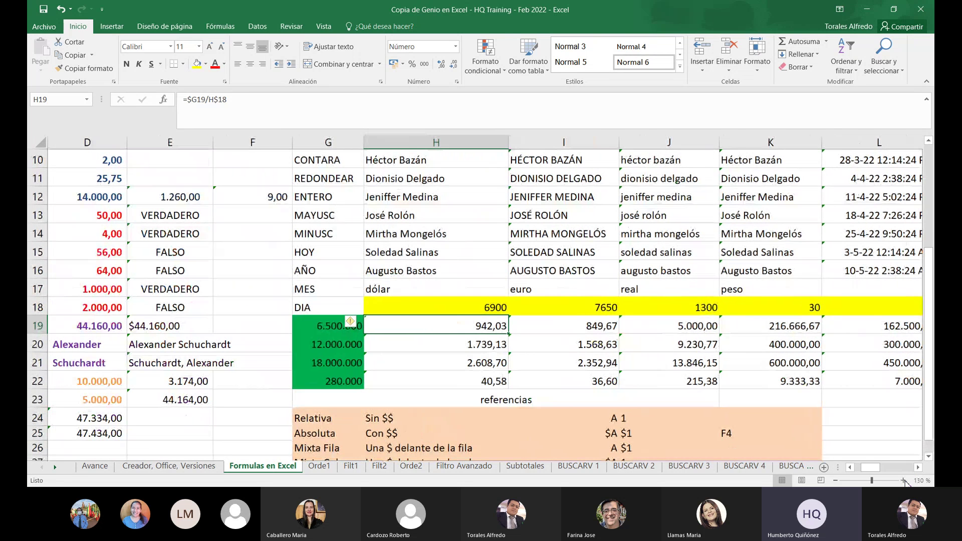
pyautogui.click(905, 480)
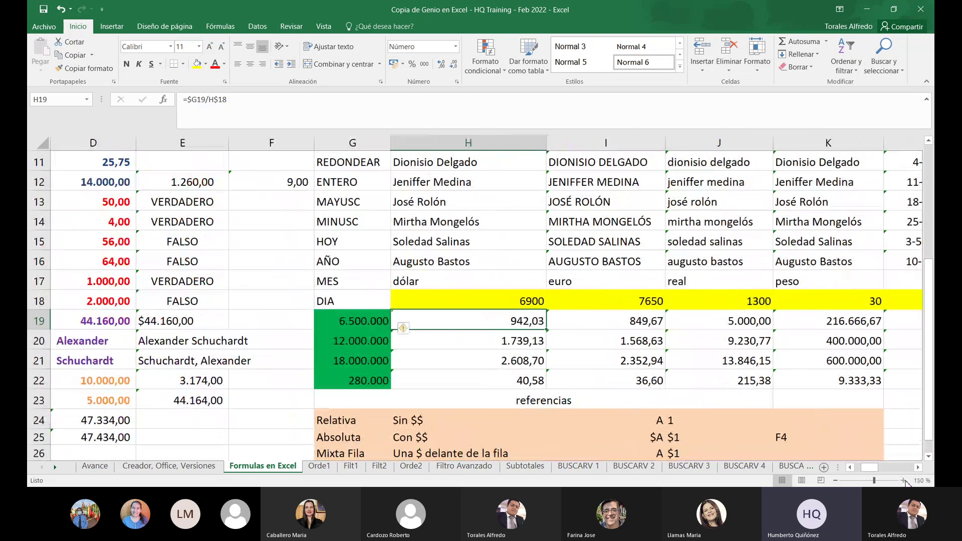
pyautogui.click(905, 480)
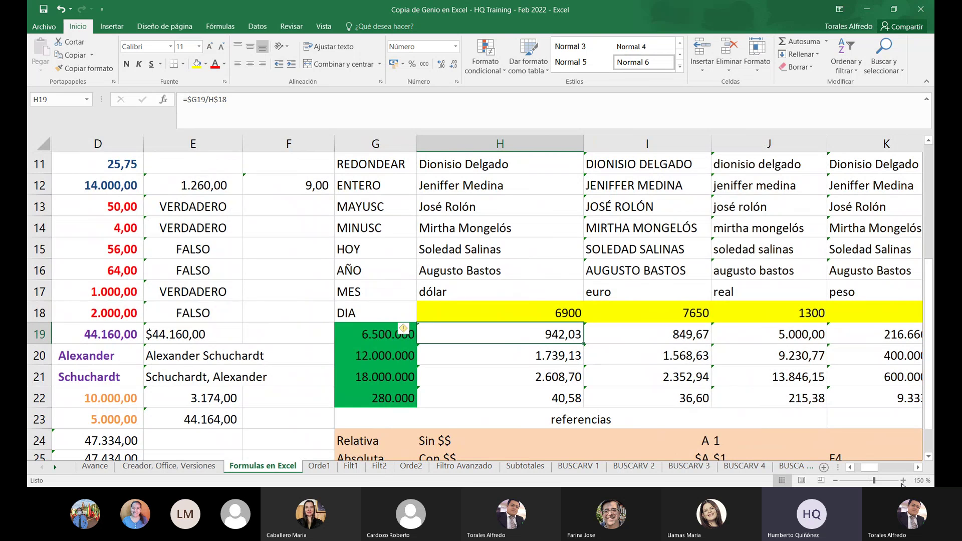
pyautogui.click(595, 365)
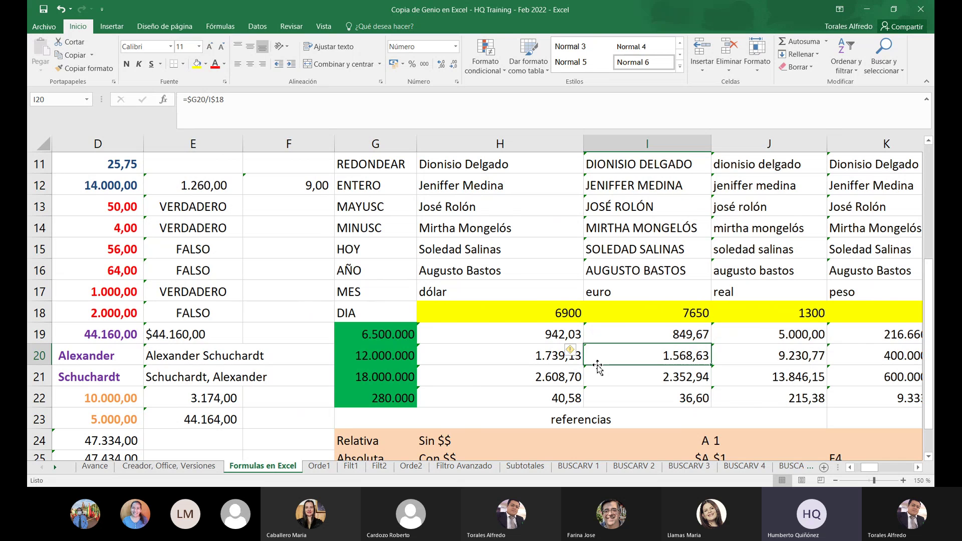
pyautogui.scroll(4, 580, 307)
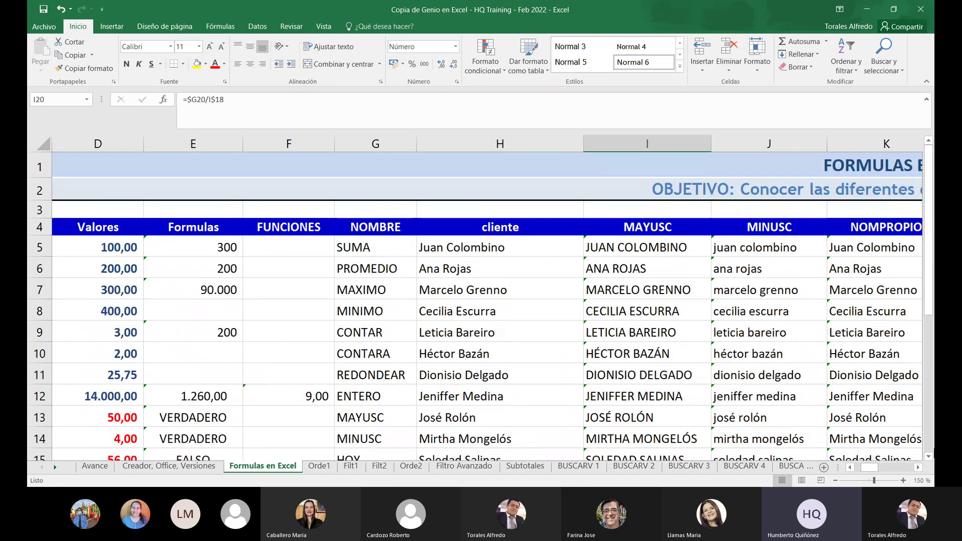
# Scroll right past MAYUSC until the FECHA and AÑO columns are visible
pyautogui.moveTo(857, 472); pyautogui.dragTo(851, 470)
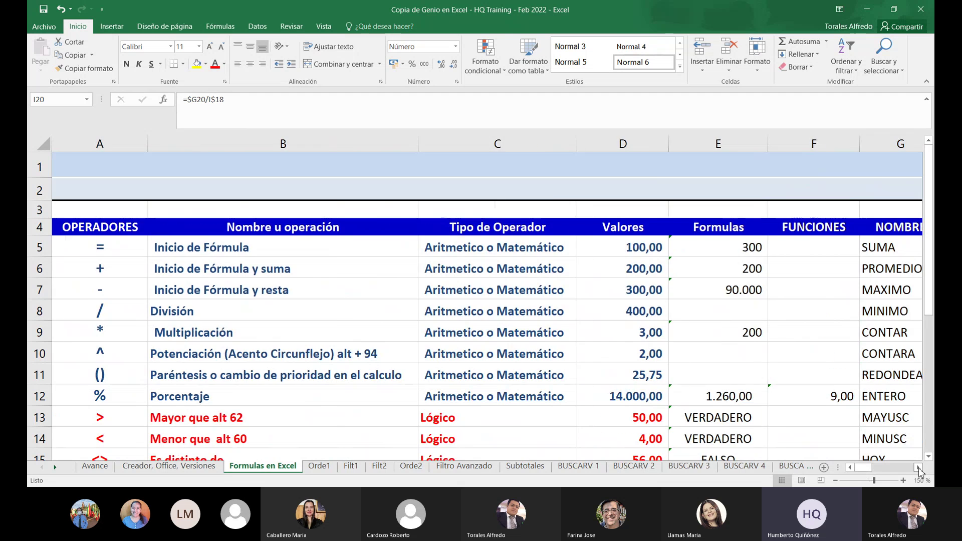
pyautogui.click(919, 468)
pyautogui.click(919, 468)
pyautogui.click(919, 469)
pyautogui.click(919, 469)
pyautogui.click(919, 469)
pyautogui.click(919, 469)
pyautogui.click(919, 469)
pyautogui.click(919, 469)
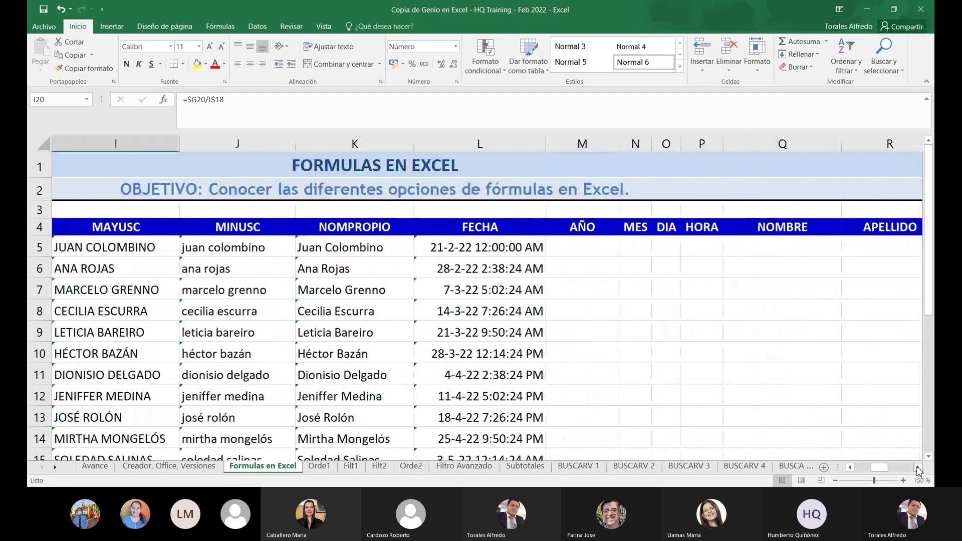
pyautogui.click(919, 468)
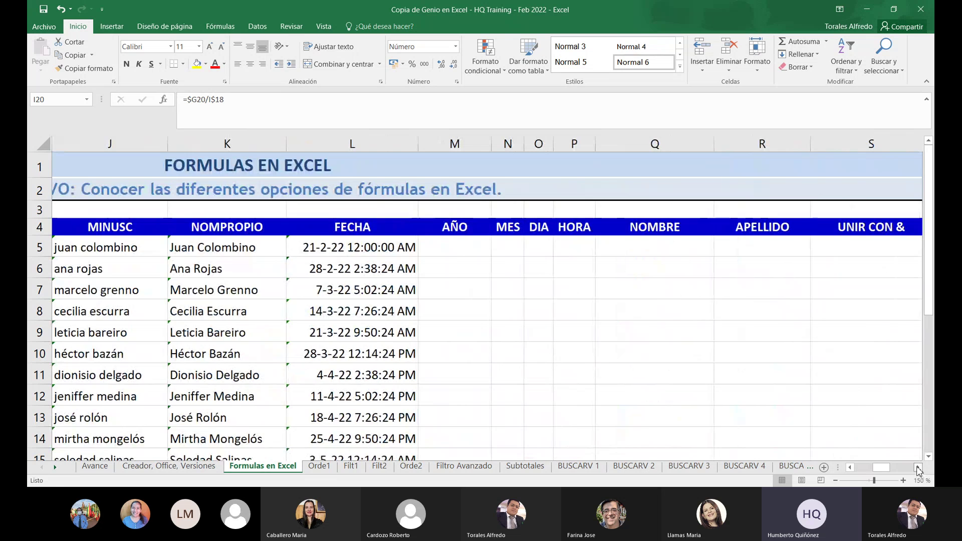
pyautogui.scroll(-1, 891, 431)
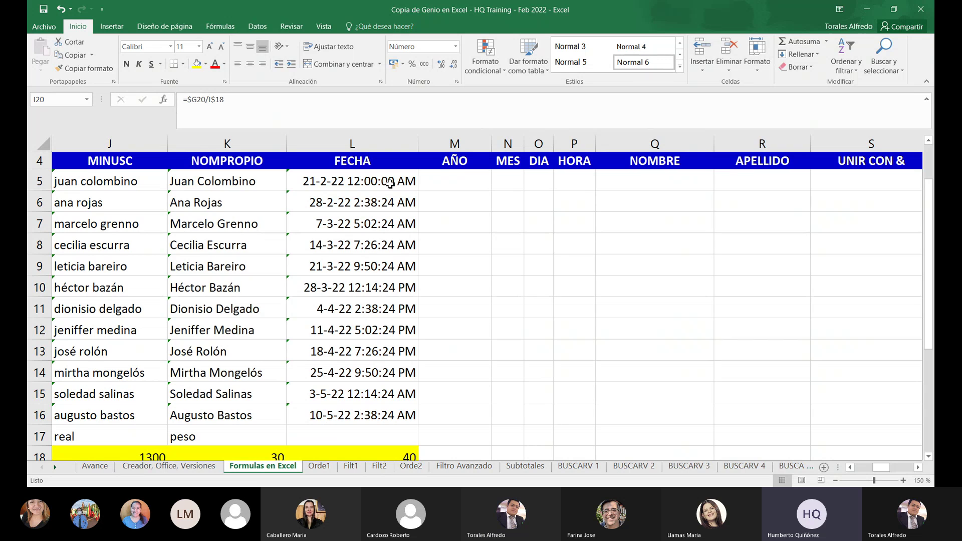
# Enter =AÑO(L5) in M5 so it returns 2022 from the FECHA date
pyautogui.click(440, 174)
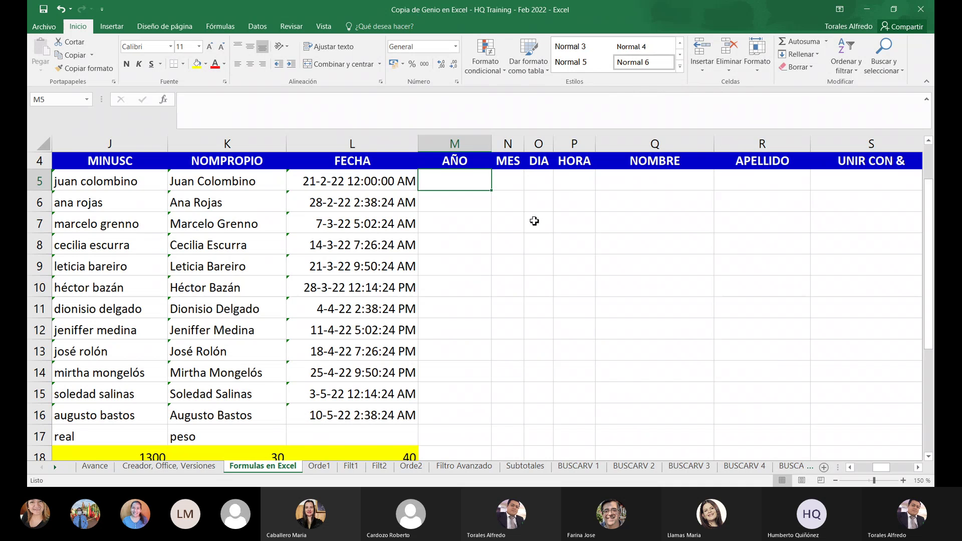
pyautogui.write('?')
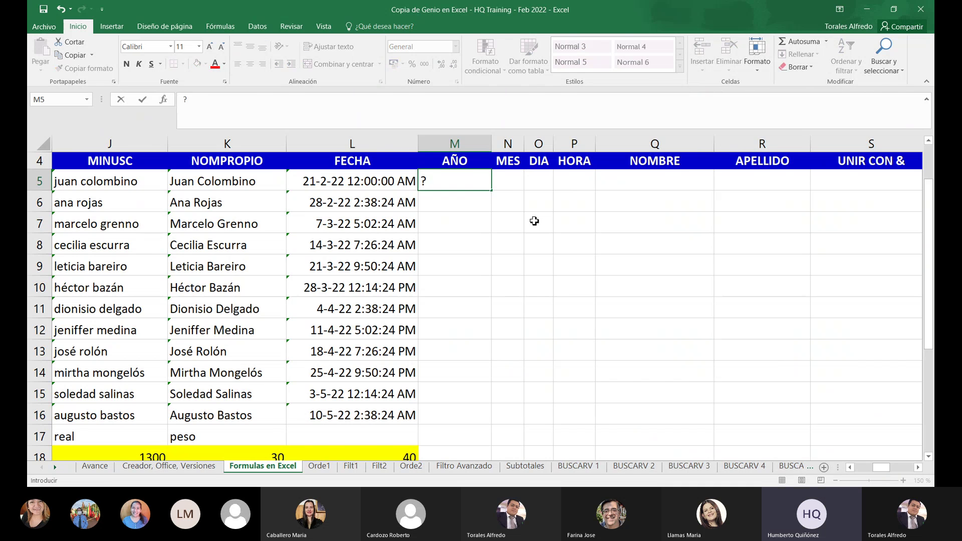
pyautogui.press('BackSpace')
pyautogui.write('=')
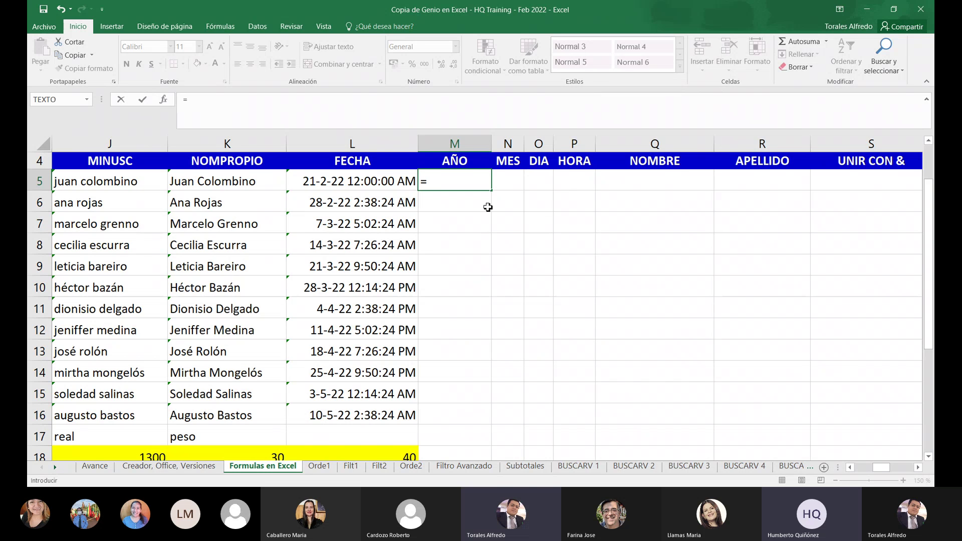
pyautogui.write('añ')
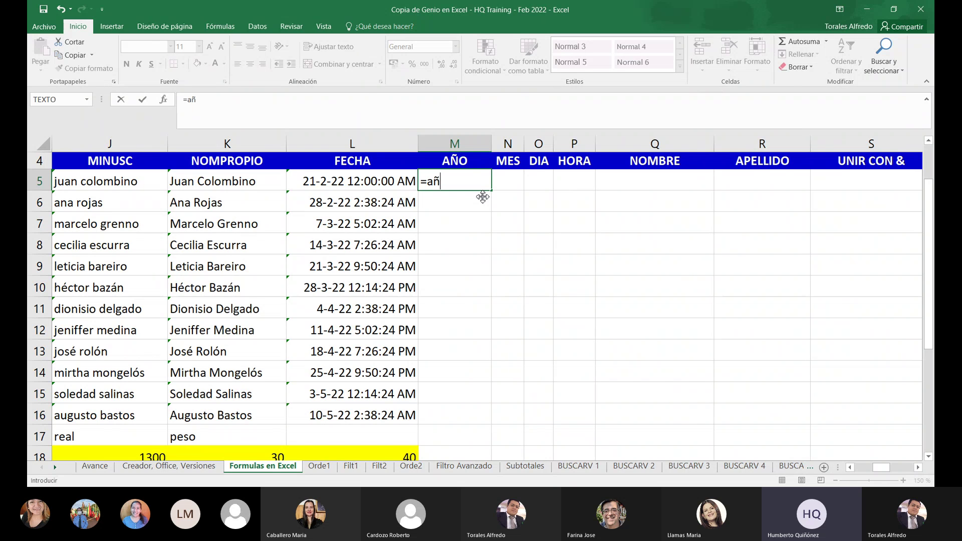
pyautogui.press('BackSpace')
pyautogui.write('ño(')
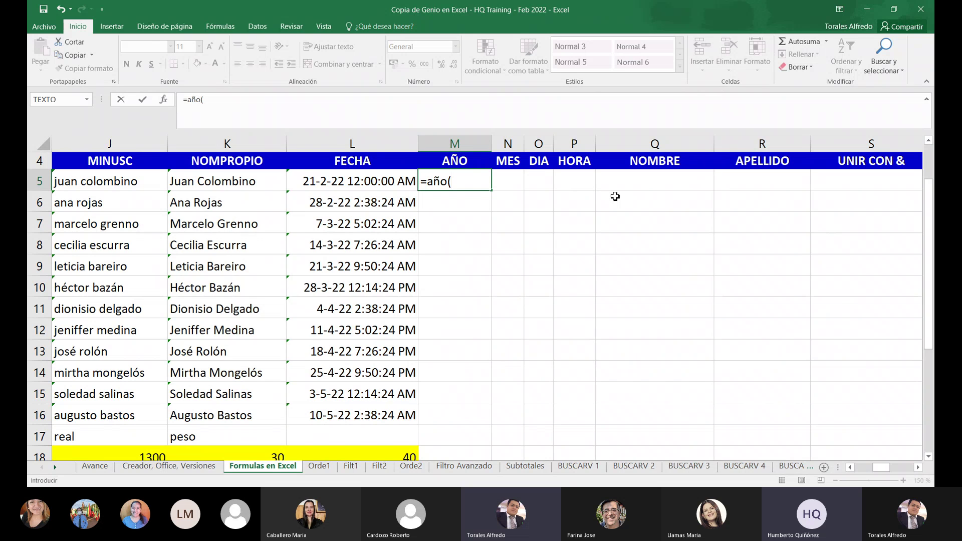
pyautogui.click(371, 181)
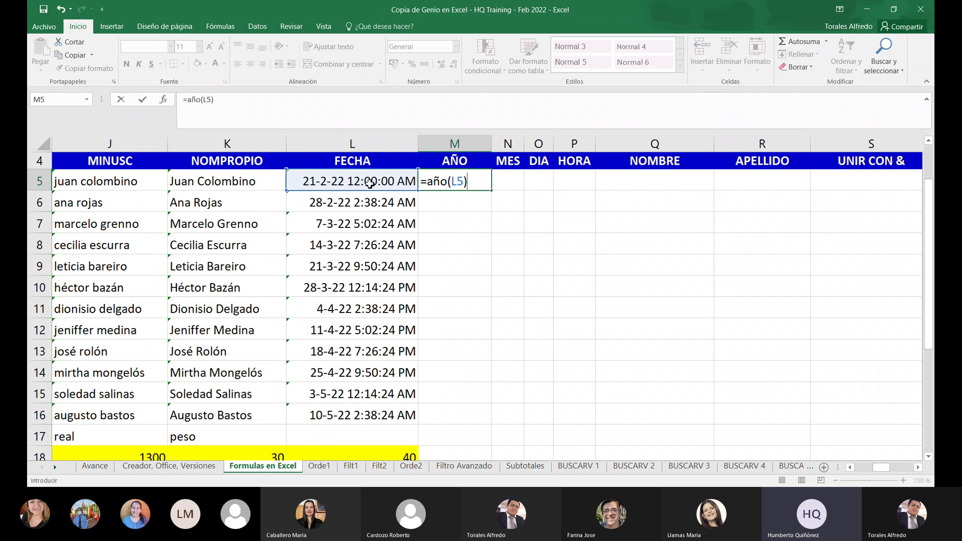
pyautogui.press('Return')
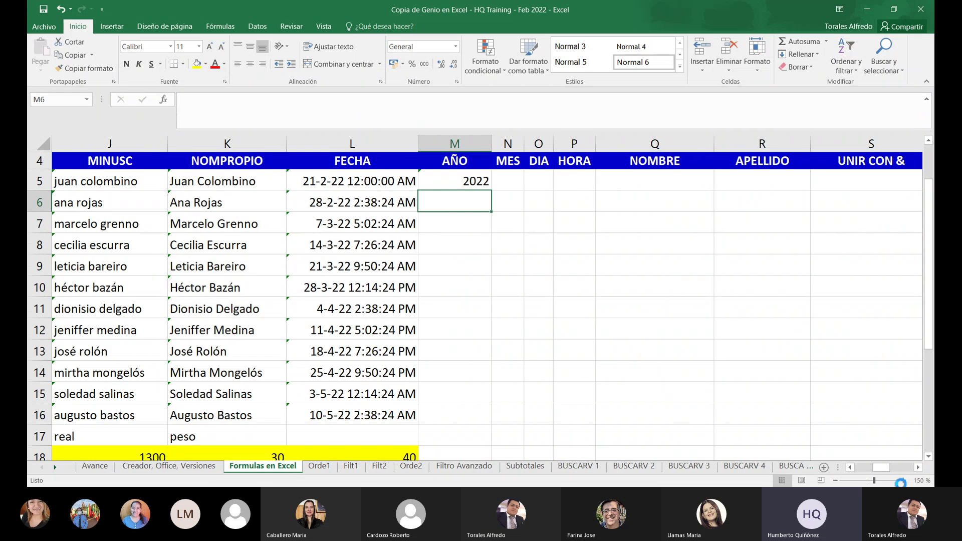
# Zoom to 170%, retype =AÑO(L5) in M5, then close the workbook
pyautogui.click(903, 481)
pyautogui.click(903, 481)
pyautogui.scroll(2, 773, 387)
pyautogui.scroll(-1, 774, 388)
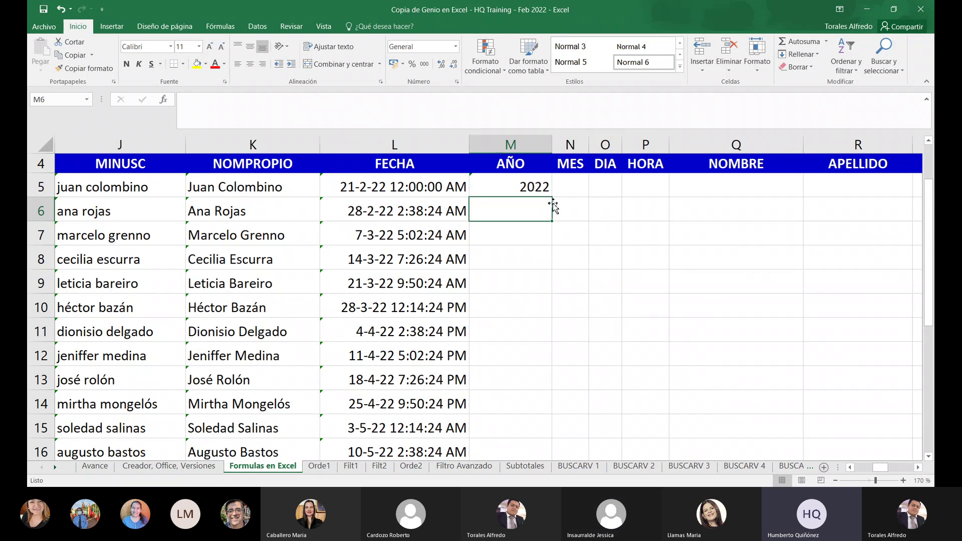
pyautogui.click(537, 182)
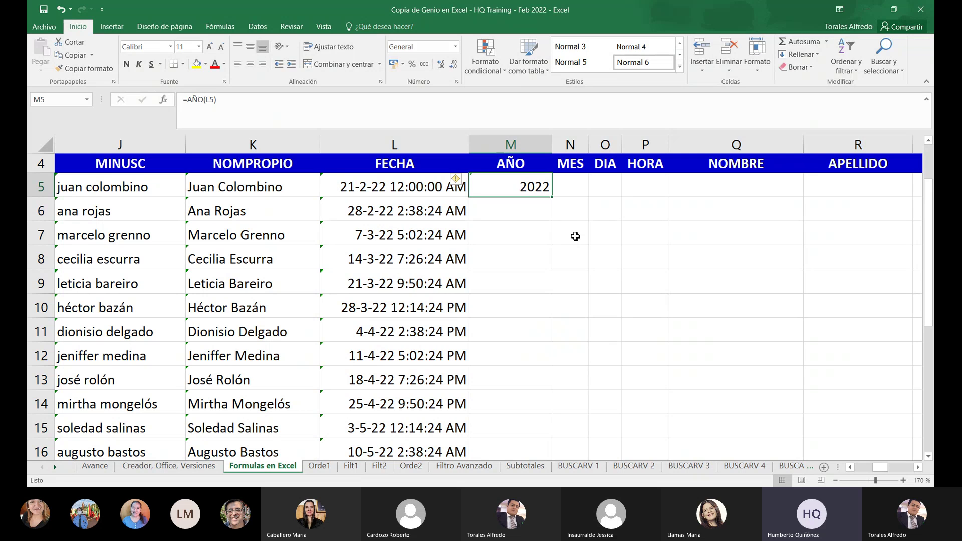
pyautogui.write('=A')
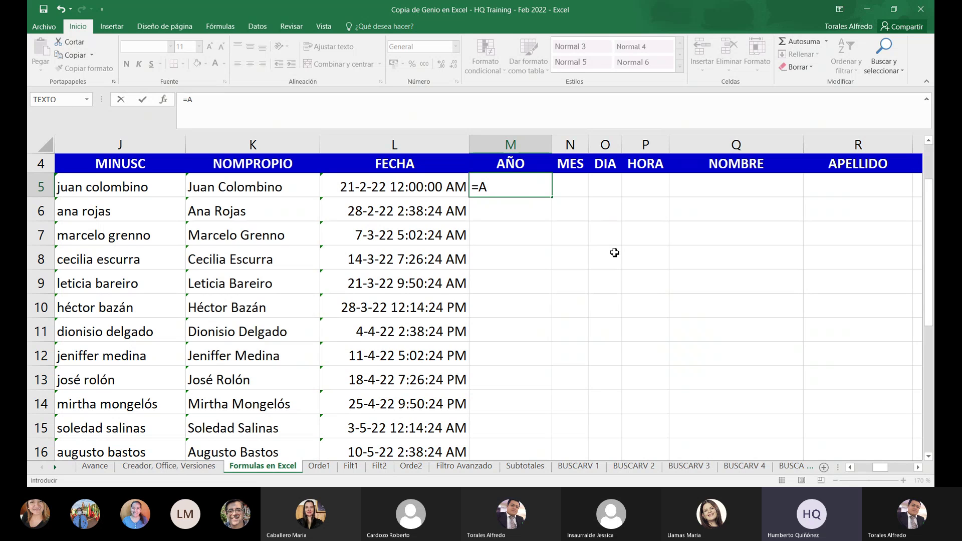
pyautogui.write('ÑO(L5)')
pyautogui.hotkey('ctrl', 'Return')
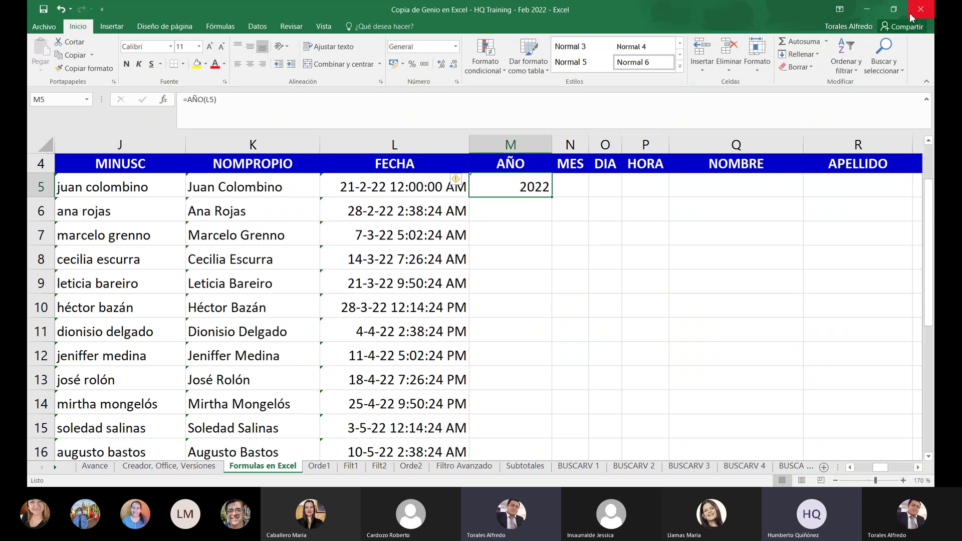
pyautogui.click(913, 13)
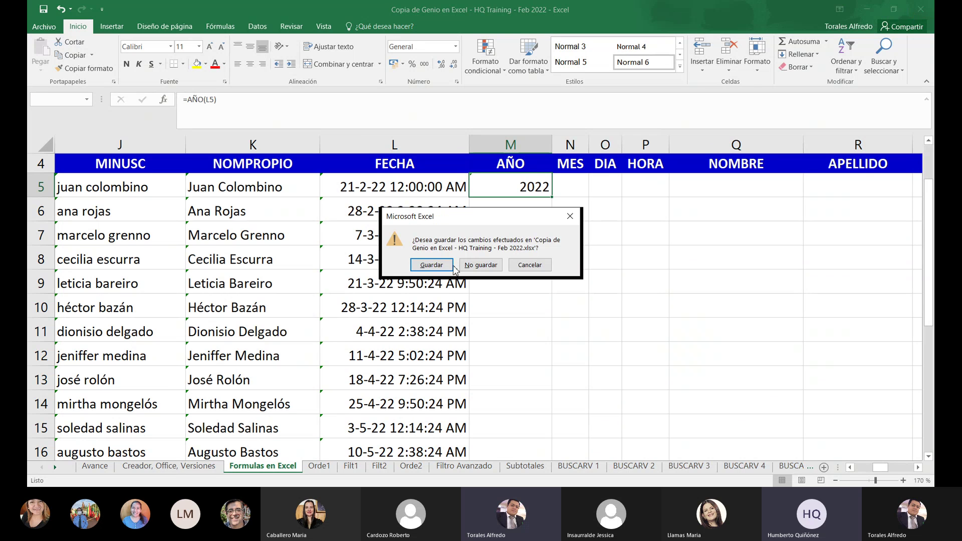
pyautogui.click(545, 263)
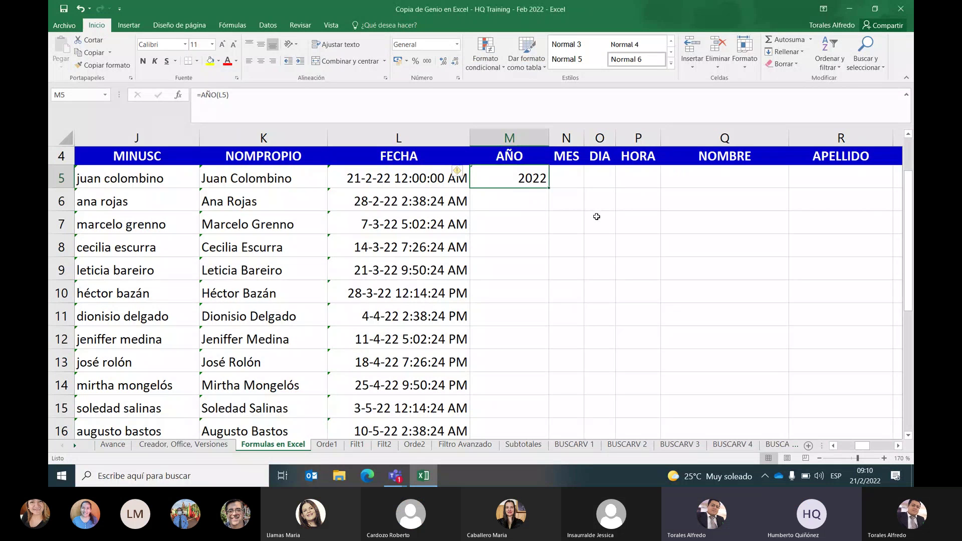
# Build =AÑO(L5) in M5 by arrow-pointing to L5, returning 2022
pyautogui.write('=')
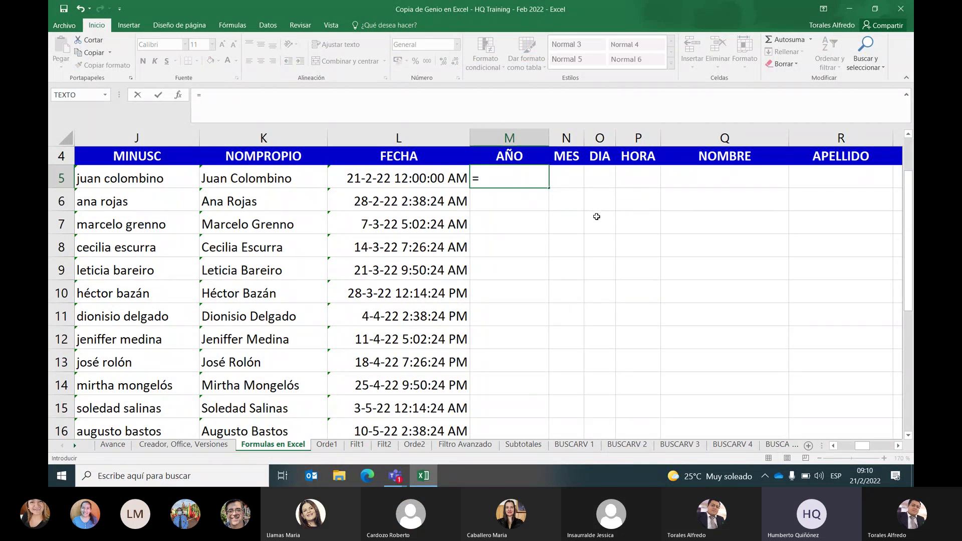
pyautogui.write('A')
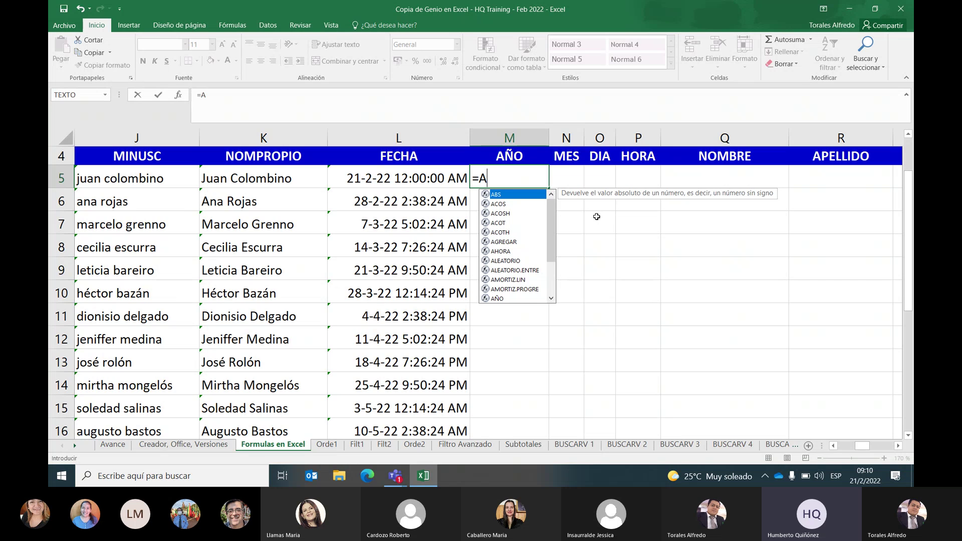
pyautogui.write('ÑO')
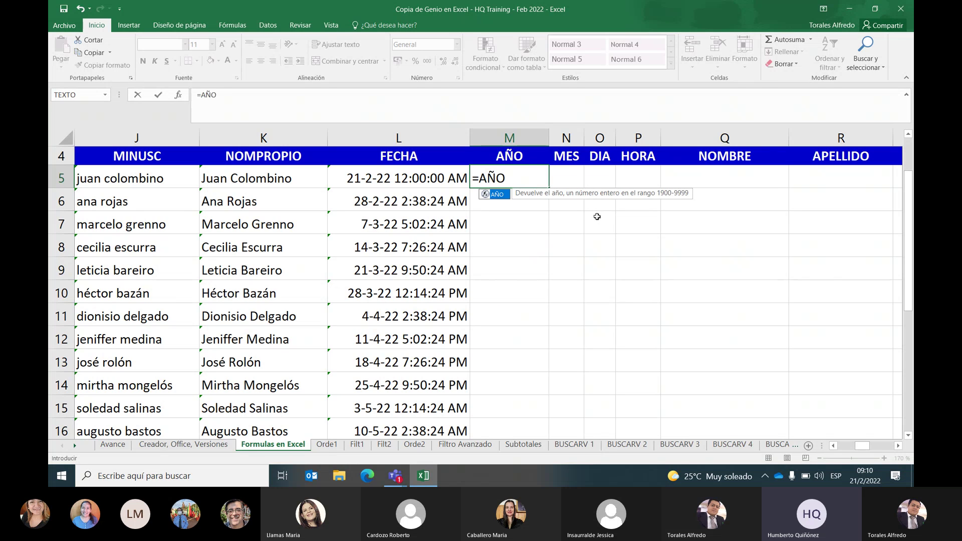
pyautogui.write('(')
pyautogui.press('Left')
pyautogui.write(')')
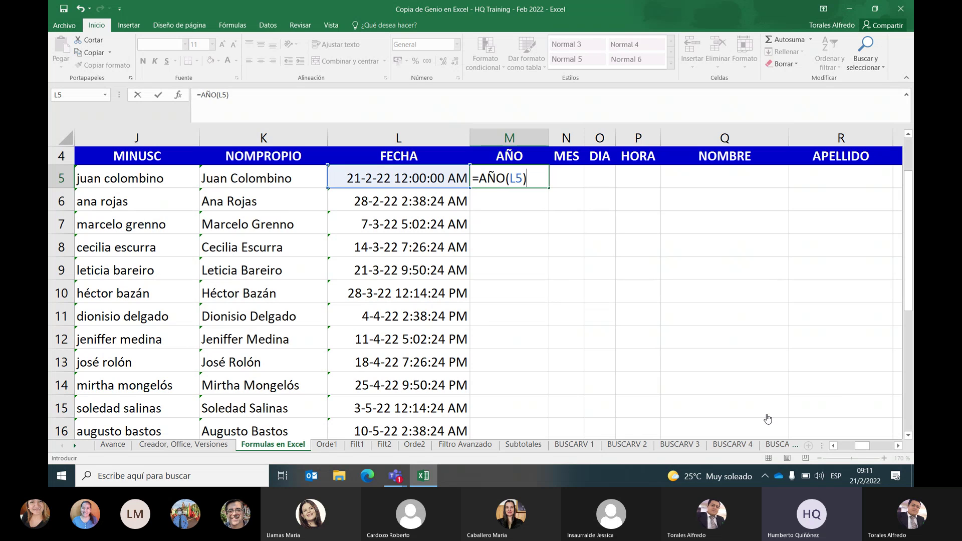
pyautogui.press('Return')
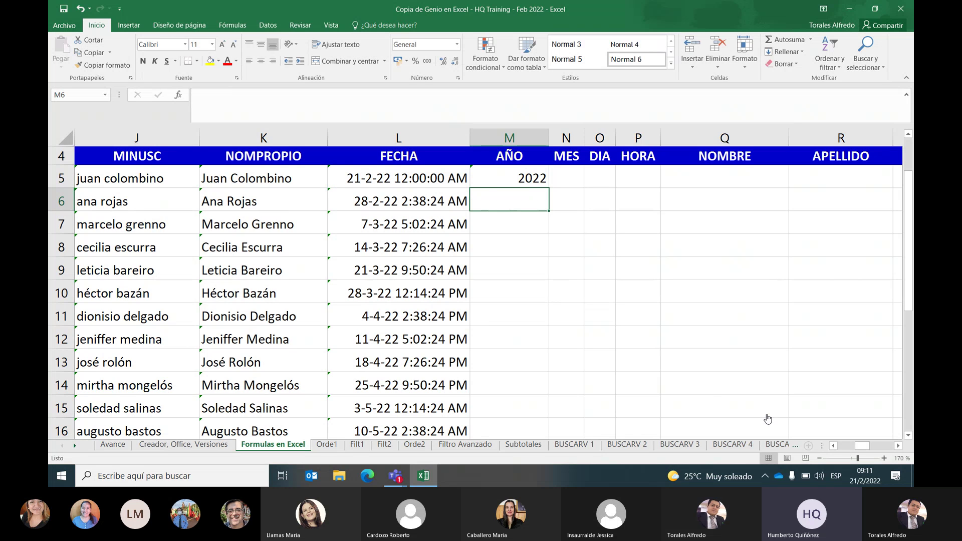
# Inspect the formulas in M5, L5 and L6, then bring up the Number Format list
pyautogui.click(492, 183)
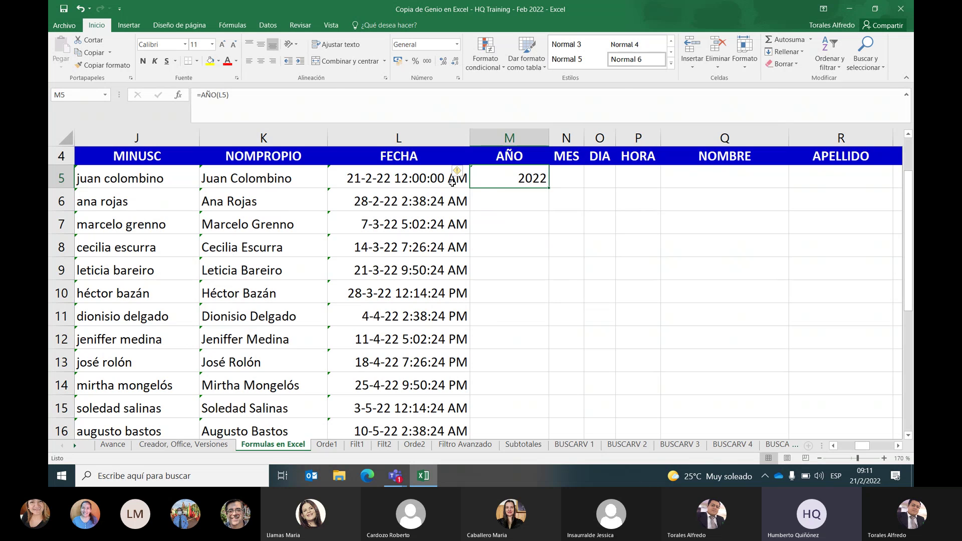
pyautogui.click(410, 181)
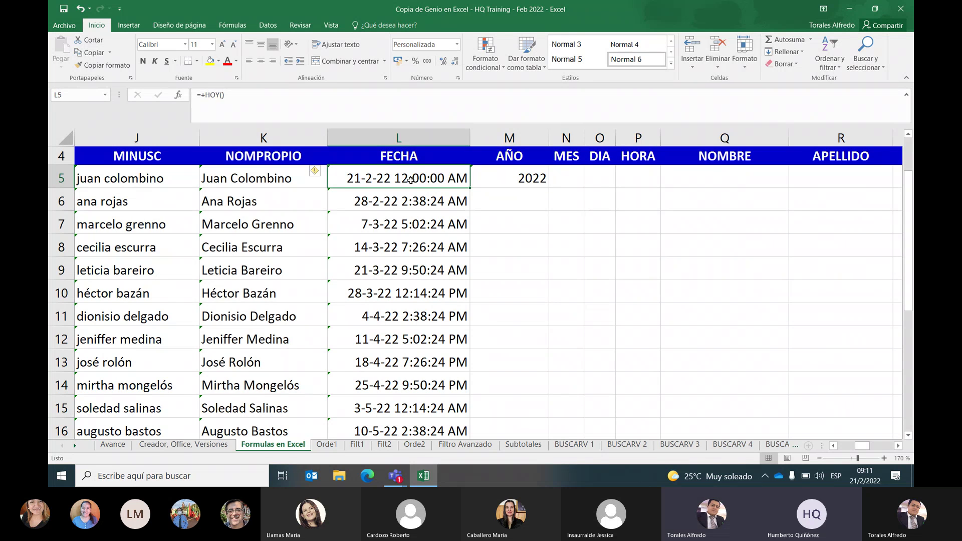
pyautogui.click(420, 203)
pyautogui.click(509, 186)
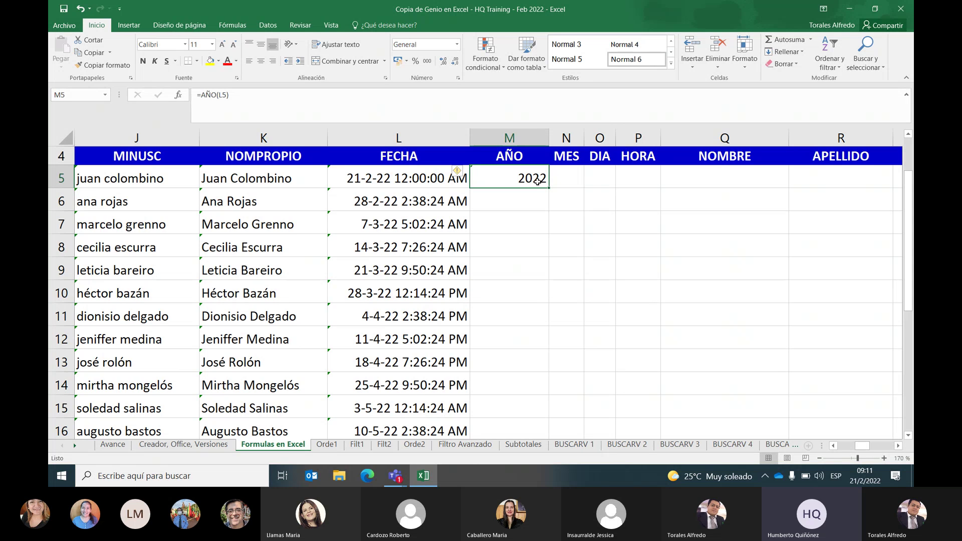
pyautogui.click(457, 45)
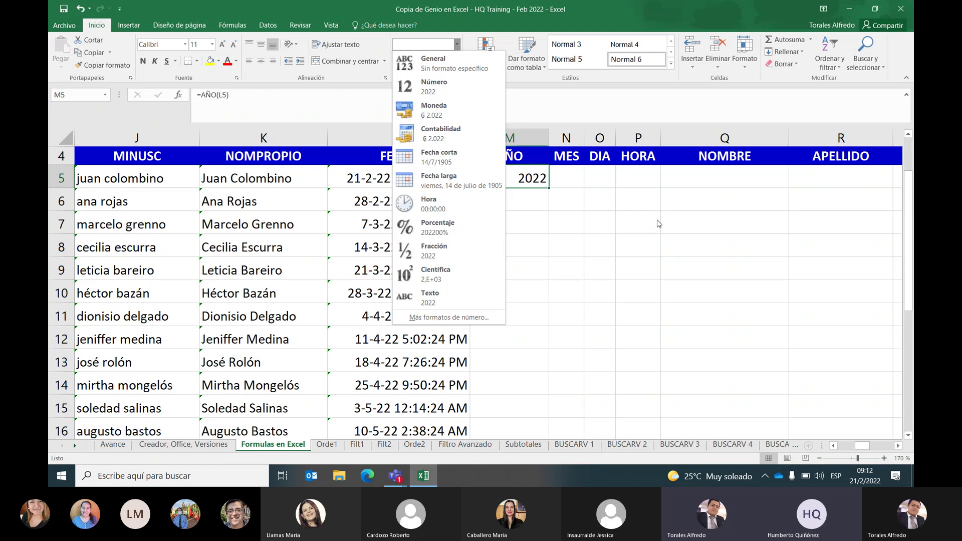
# Apply Fecha corta to M5 so 2022 shows as 14/7/1905, zoom in, and select M6
pyautogui.click(481, 157)
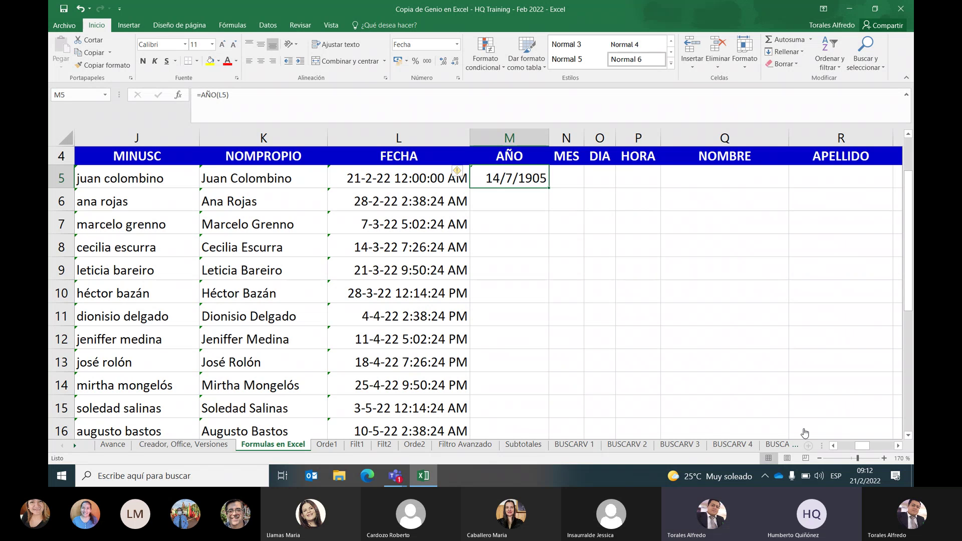
pyautogui.click(884, 459)
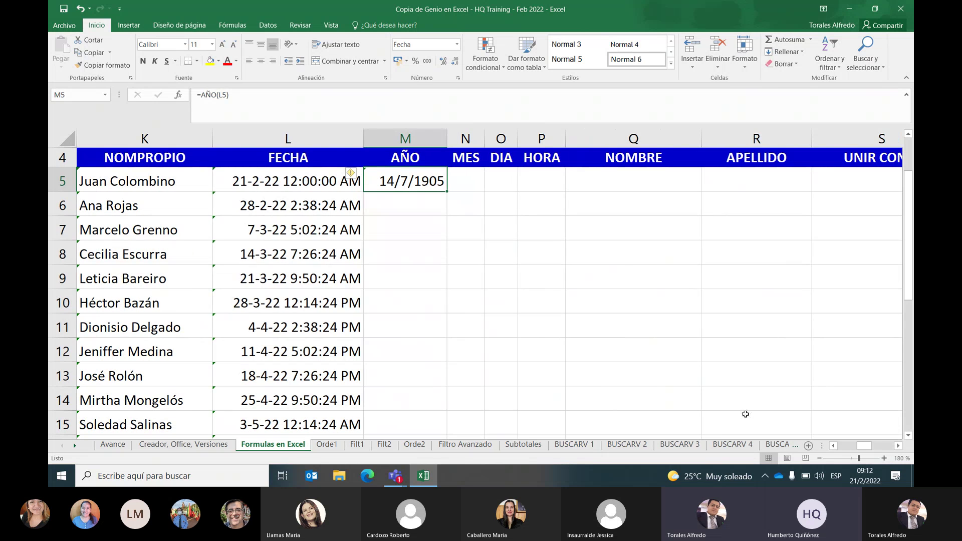
pyautogui.click(412, 200)
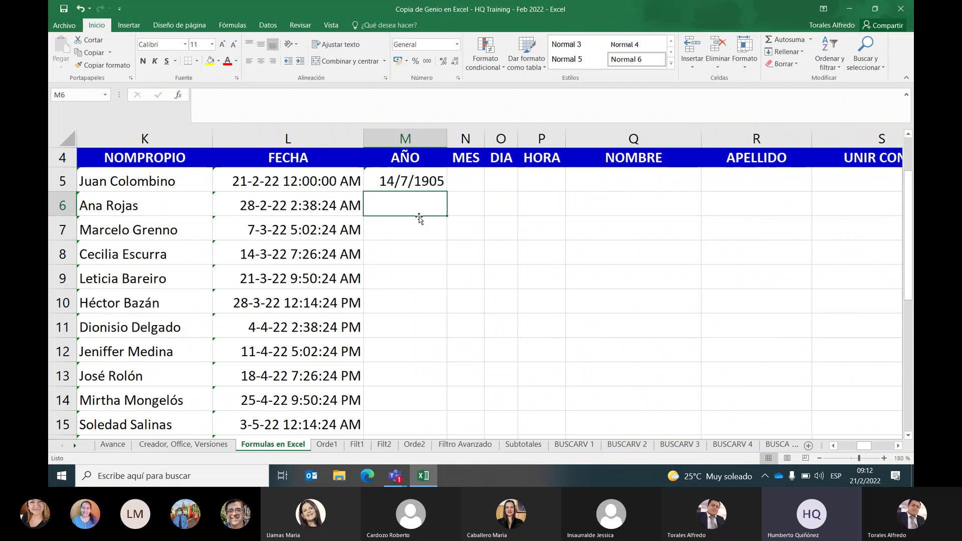
# Enter the value 0 in M6 under the AÑO heading and reselect M6
pyautogui.write('0')
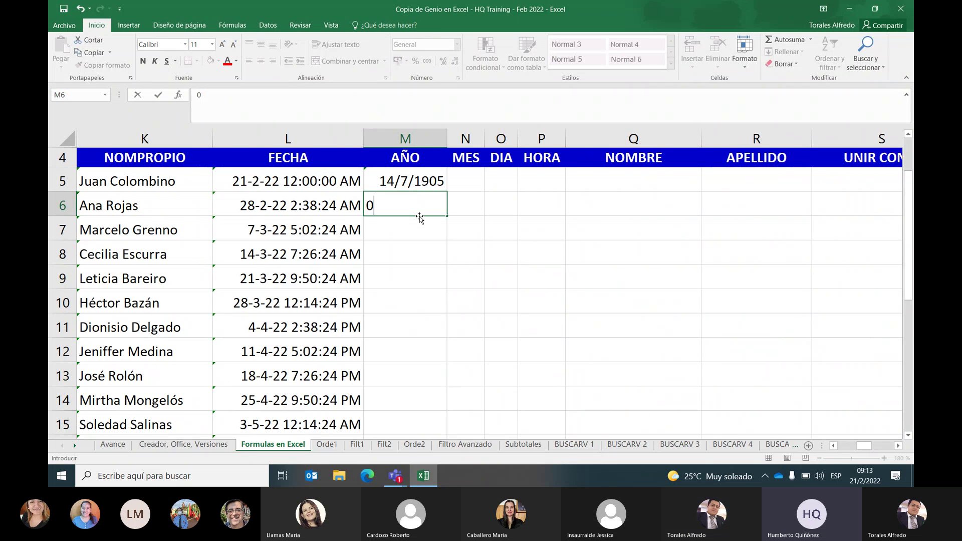
pyautogui.press('Return')
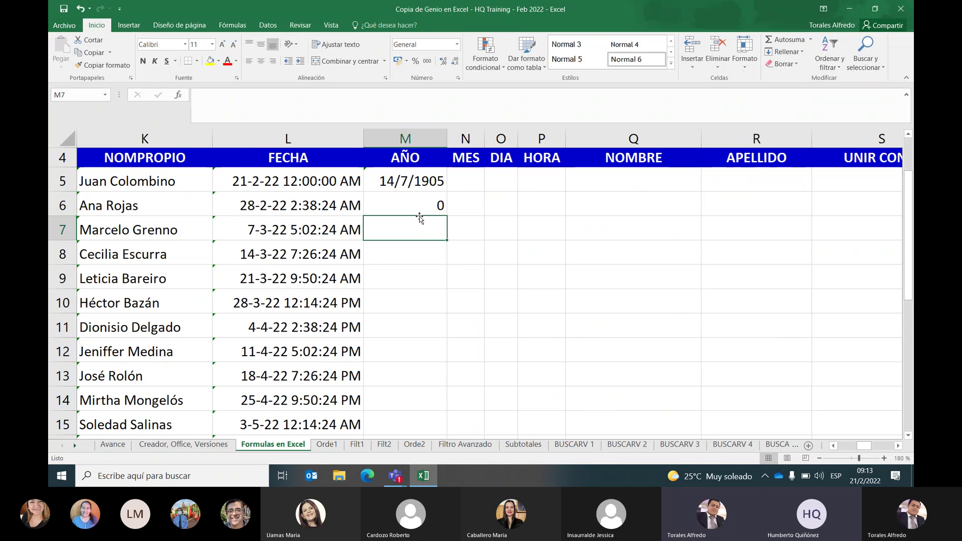
pyautogui.press('Up')
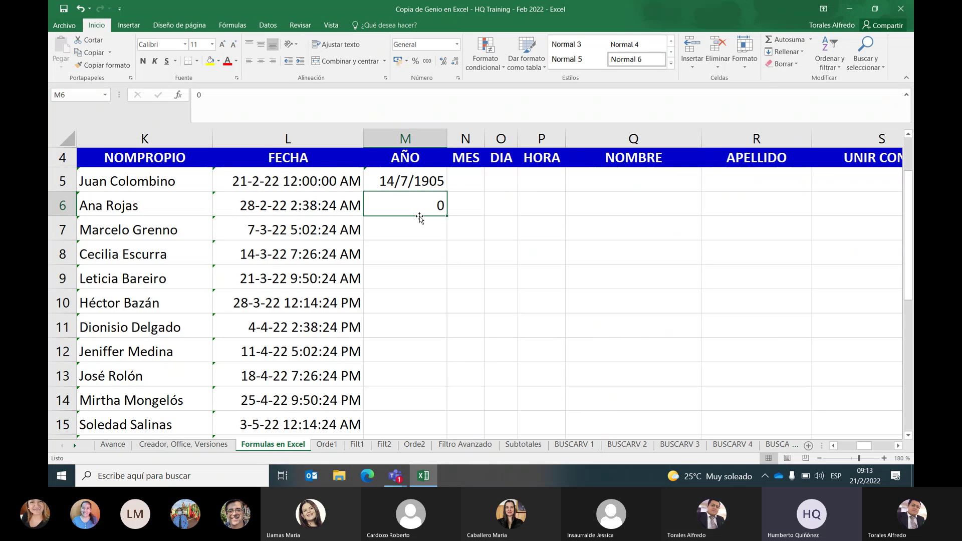
# Apply the Fecha corta number format to M6 so its 0 shows as 0/1/1900
pyautogui.click(456, 44)
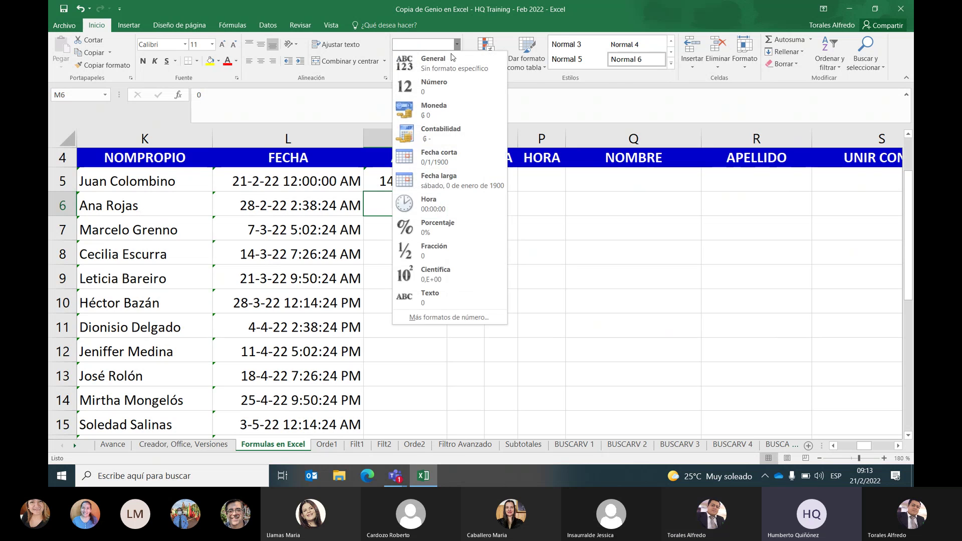
pyautogui.click(439, 156)
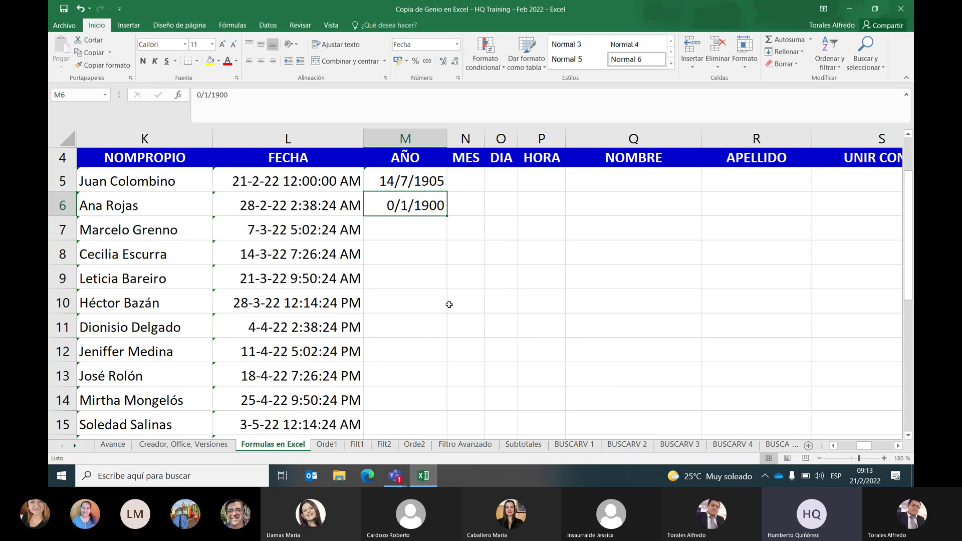
# Replace M6's value with 1, displayed as 1/1/1900, and reselect M6
pyautogui.write('1')
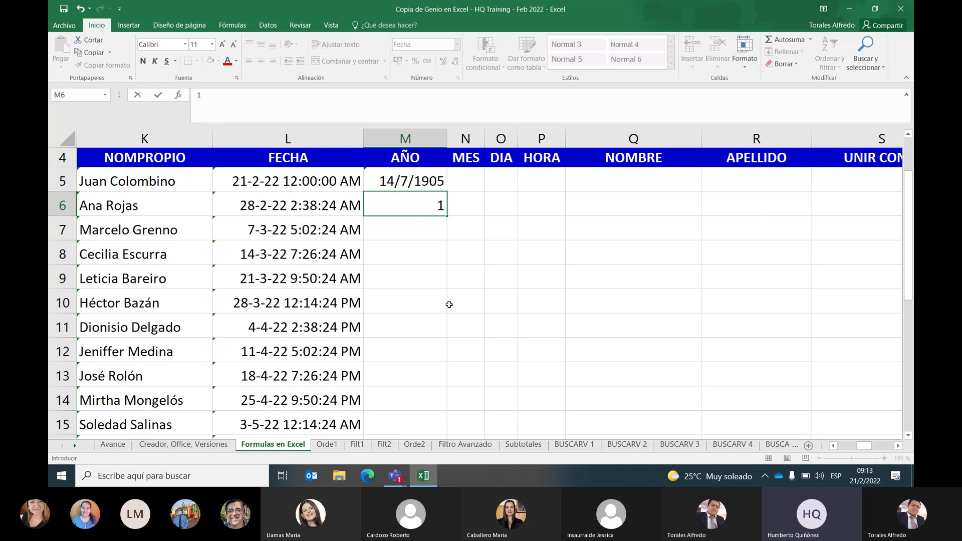
pyautogui.write(',')
pyautogui.press('BackSpace')
pyautogui.press('Return')
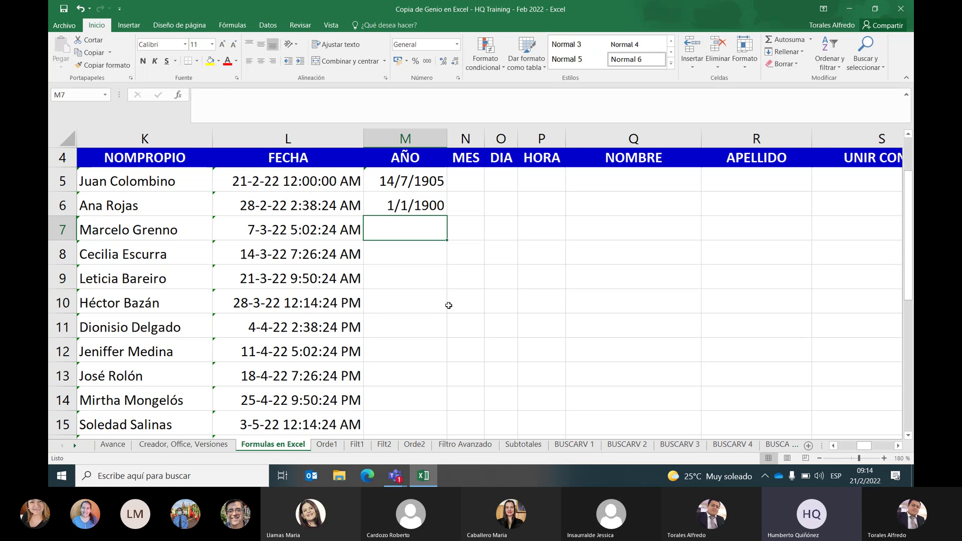
pyautogui.press('Up')
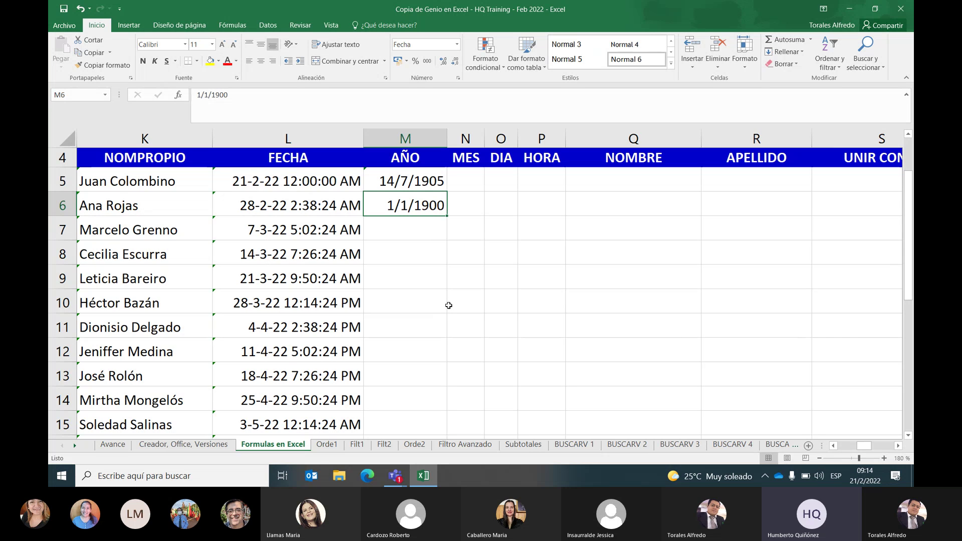
# Edit M6 to hold the date 31/12/9999, replacing 1/1/1900
pyautogui.press('F2')
pyautogui.press('Home')
pyautogui.write('3')
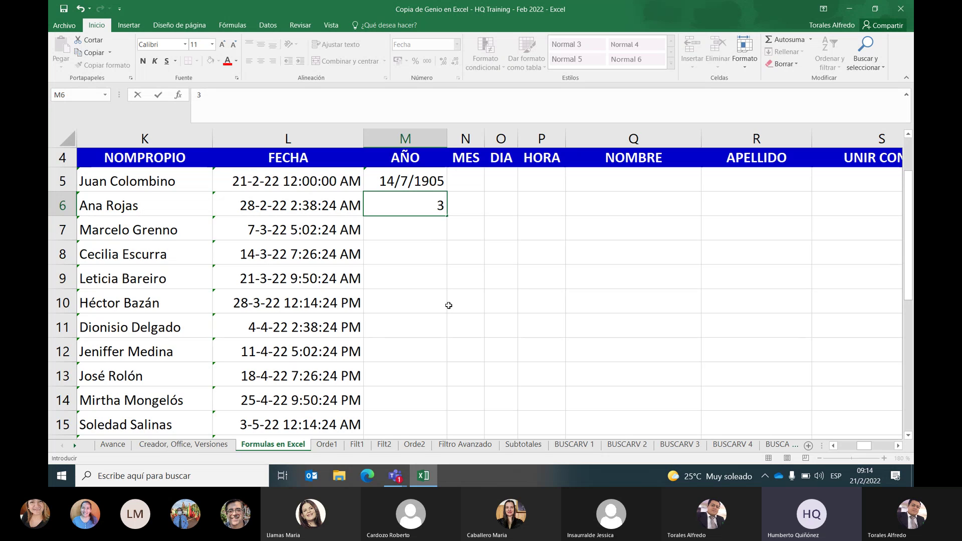
pyautogui.write('1/12/')
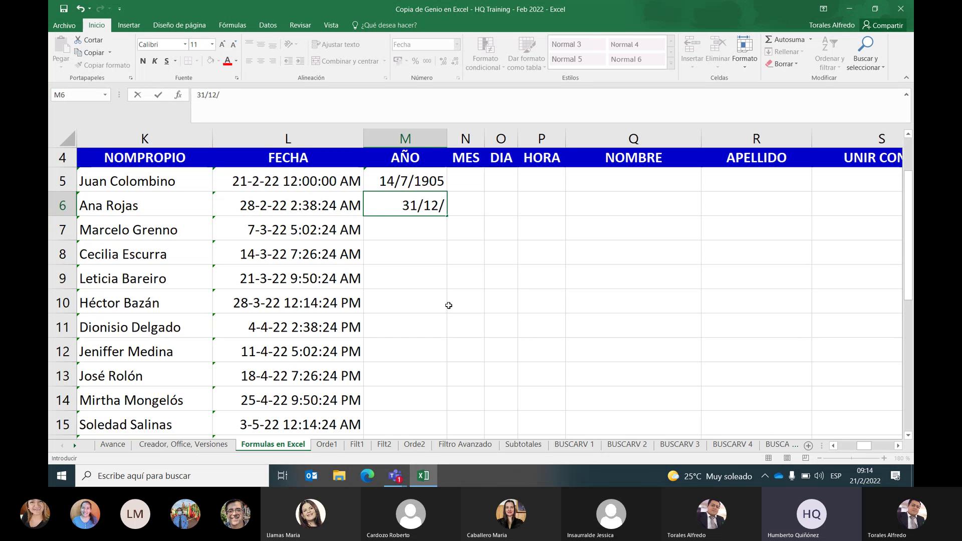
pyautogui.write('9999')
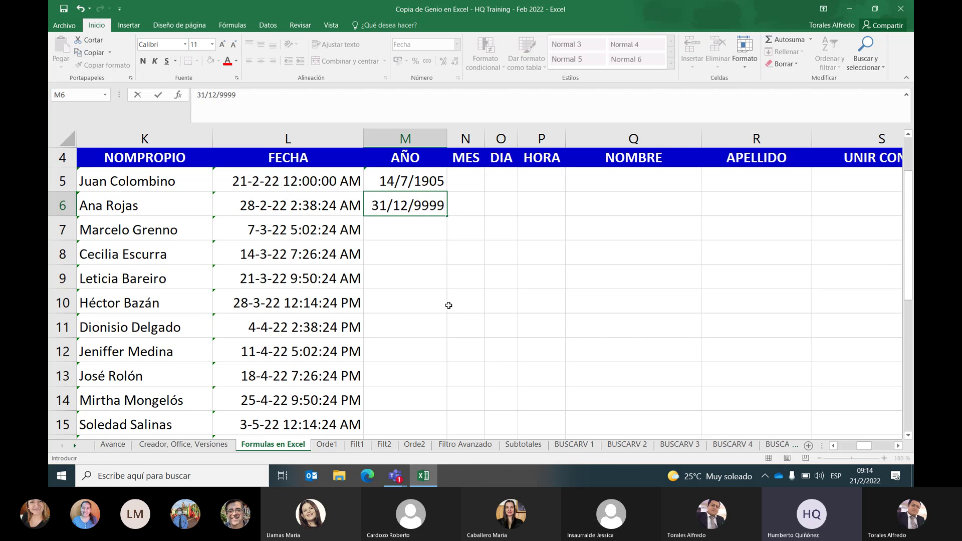
pyautogui.press('Return')
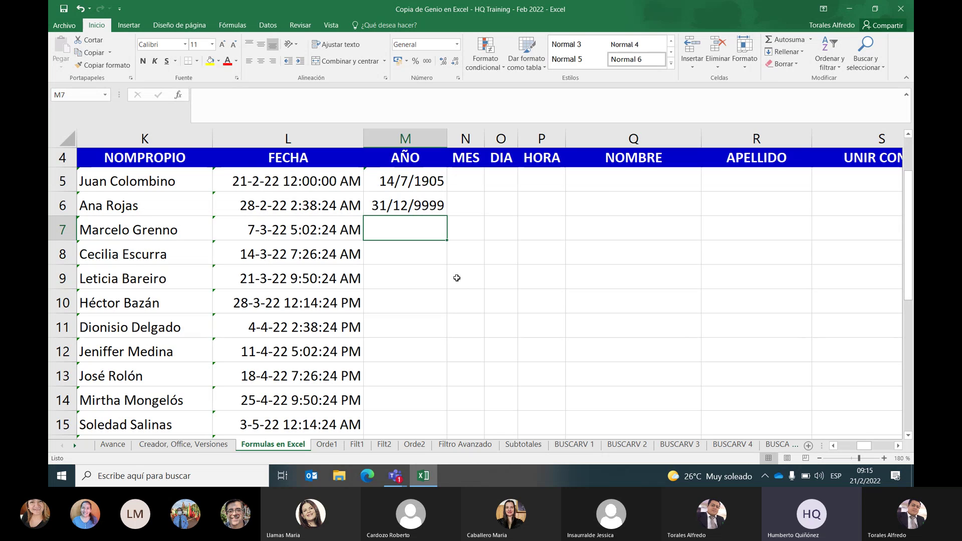
pyautogui.click(430, 211)
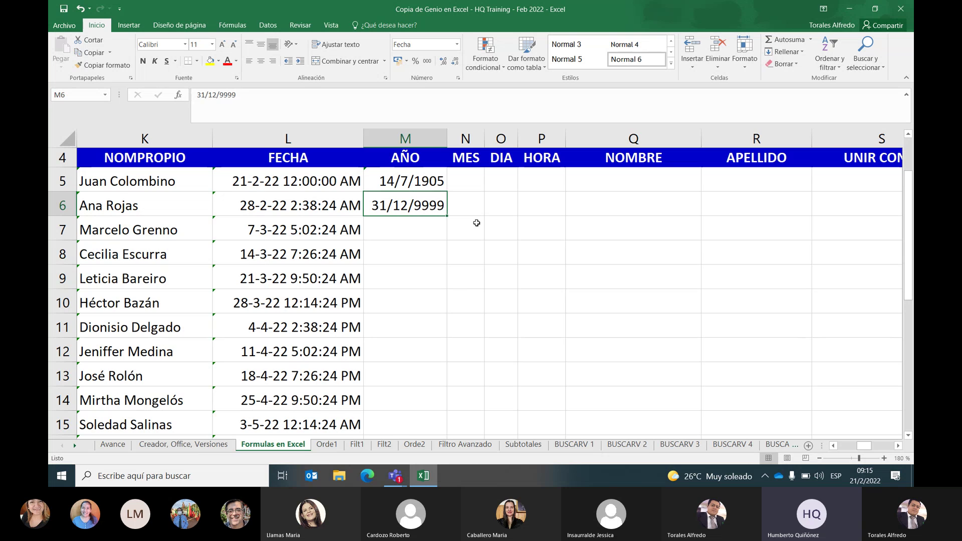
# Widen column M to roughly 24,56 width
pyautogui.moveTo(447, 139); pyautogui.dragTo(549, 131)
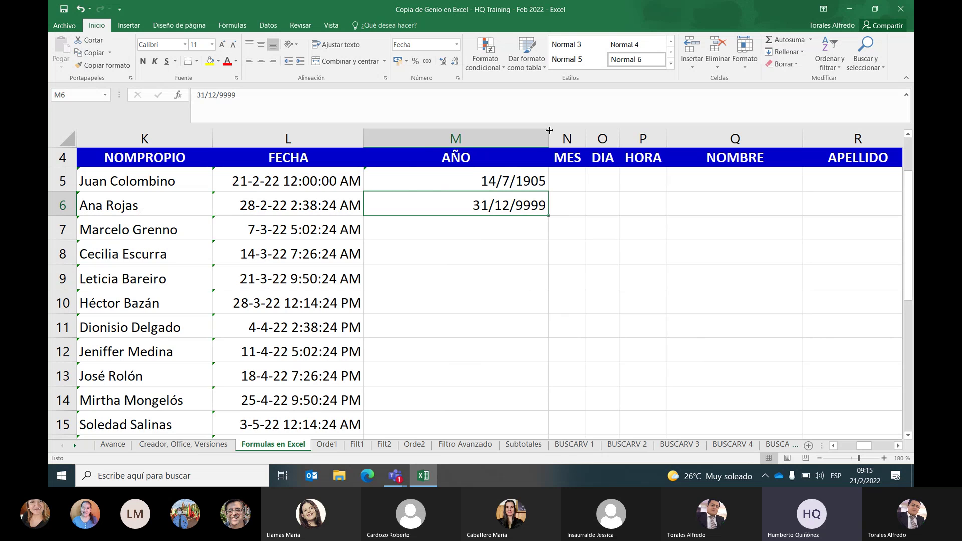
pyautogui.moveTo(550, 130); pyautogui.dragTo(561, 131)
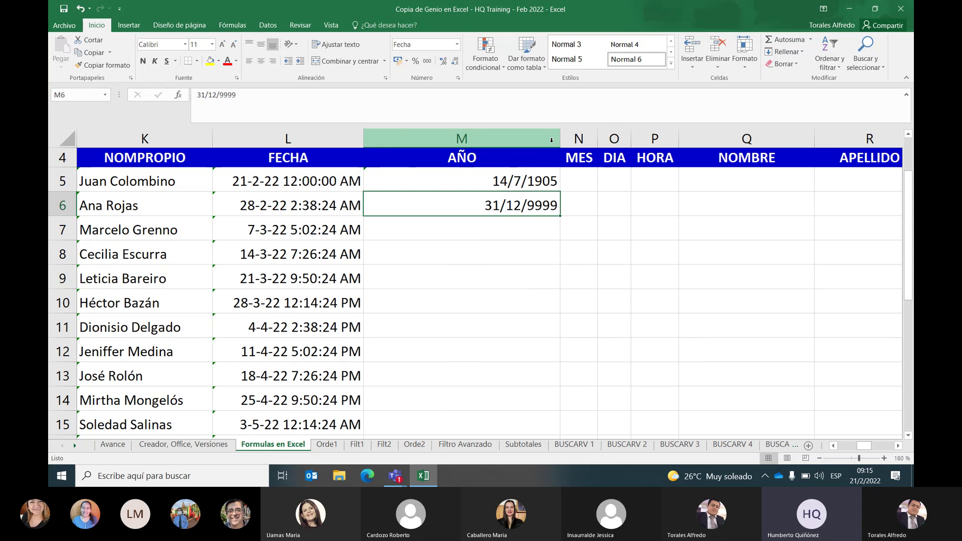
pyautogui.click(462, 229)
pyautogui.click(461, 205)
pyautogui.write('31')
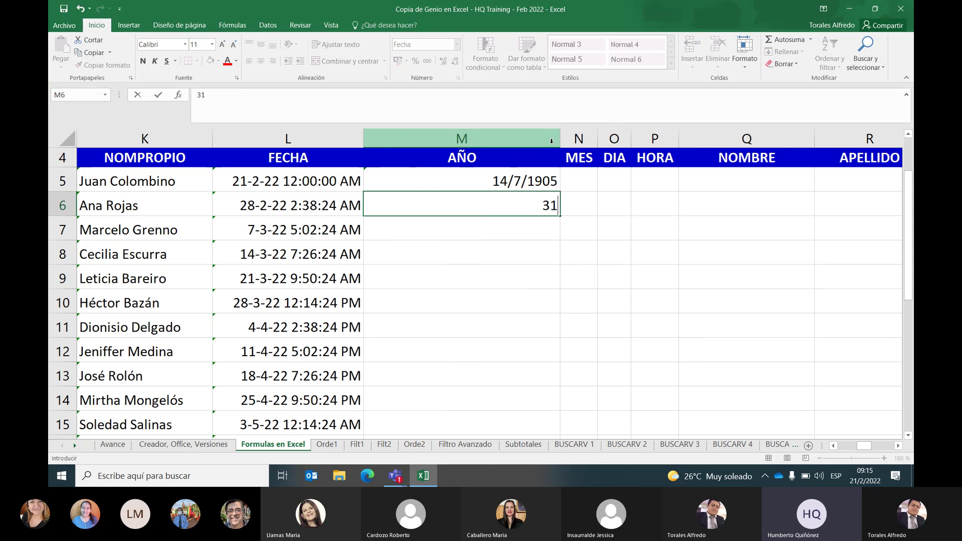
pyautogui.write('/12/1899')
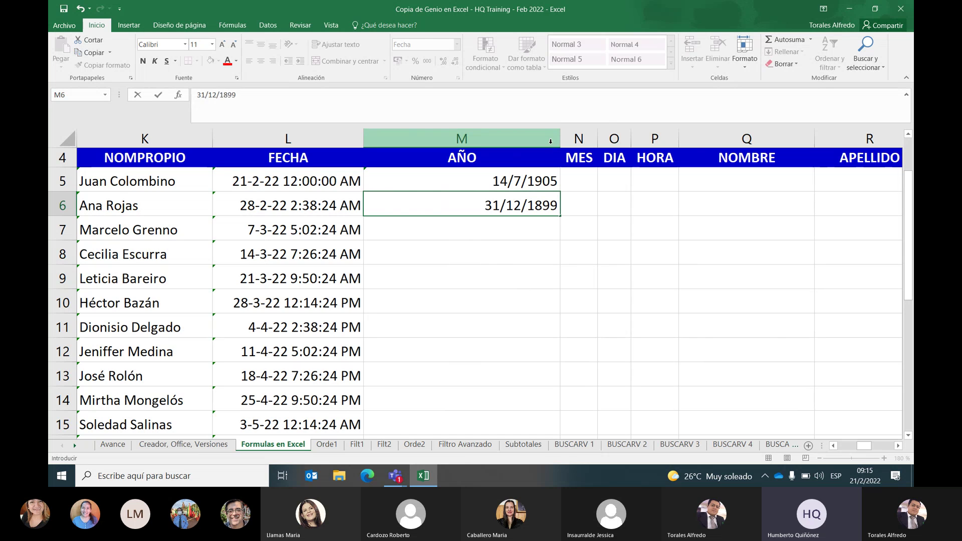
pyautogui.press('Return')
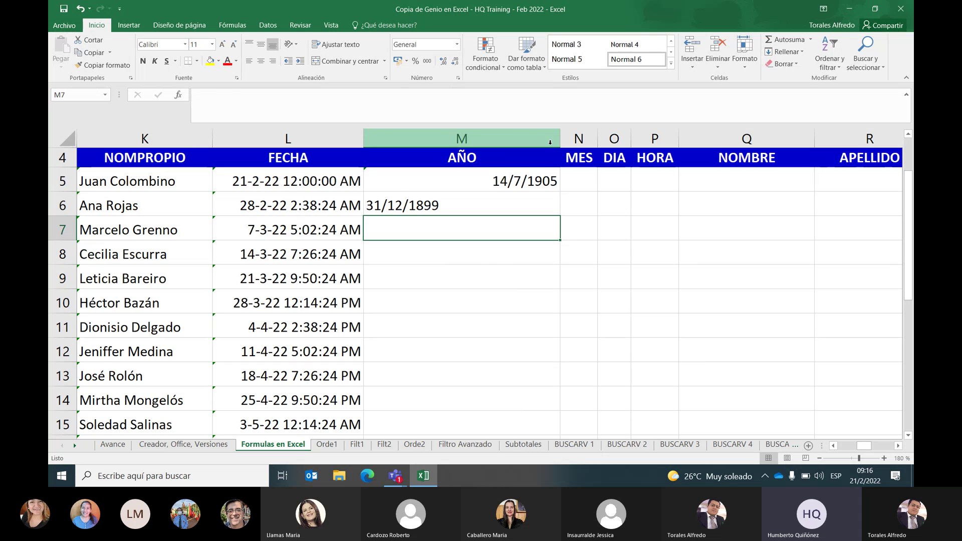
pyautogui.press('Up')
pyautogui.write('1/')
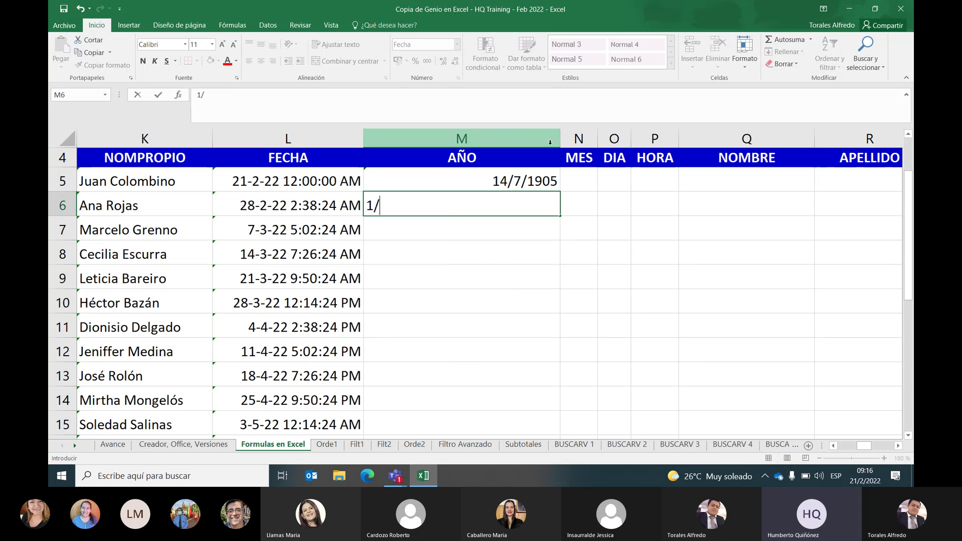
pyautogui.write('01/10000')
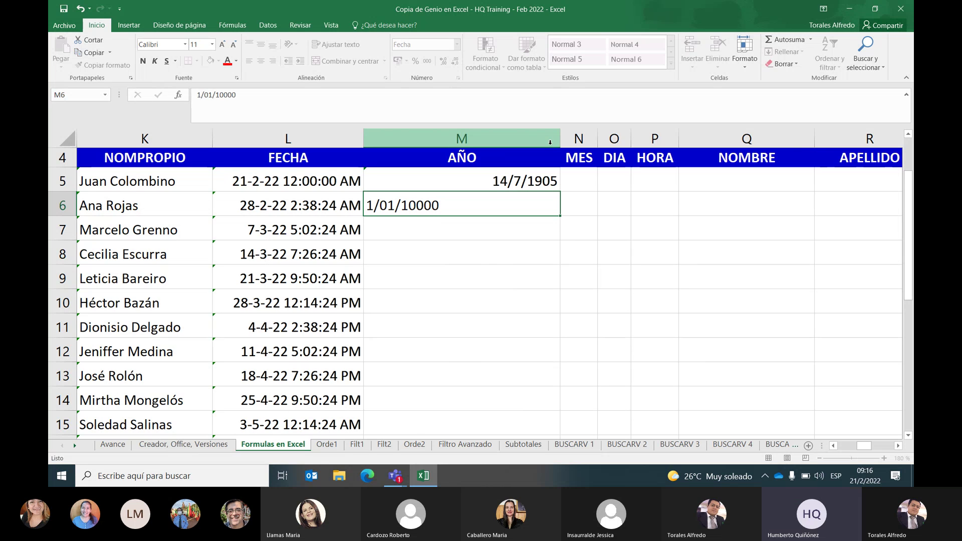
pyautogui.press('Return')
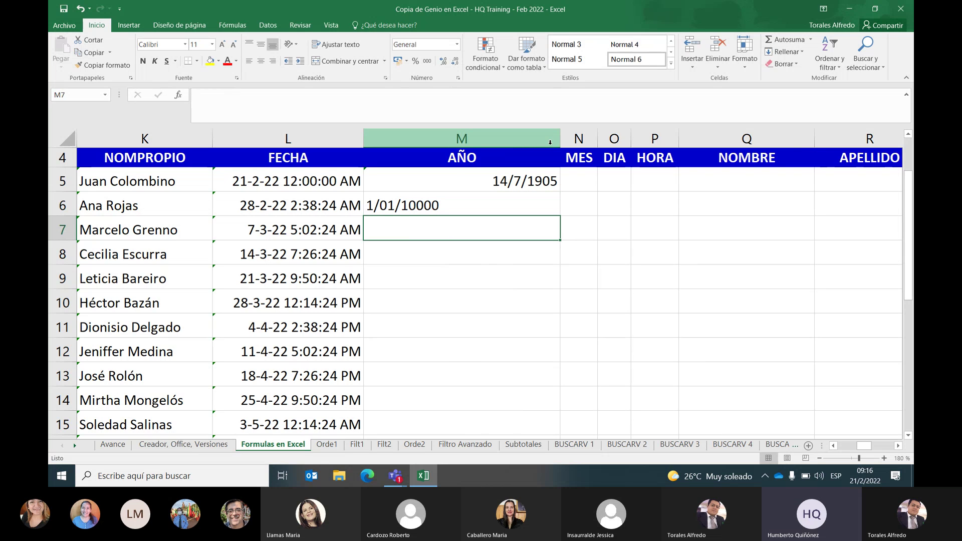
pyautogui.click(468, 211)
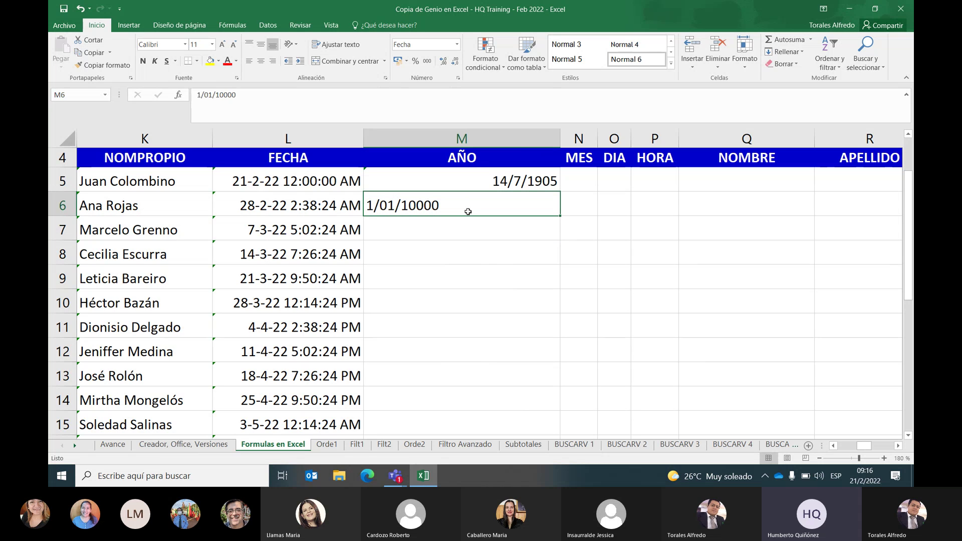
pyautogui.scroll(1, 468, 212)
pyautogui.scroll(-1, 468, 212)
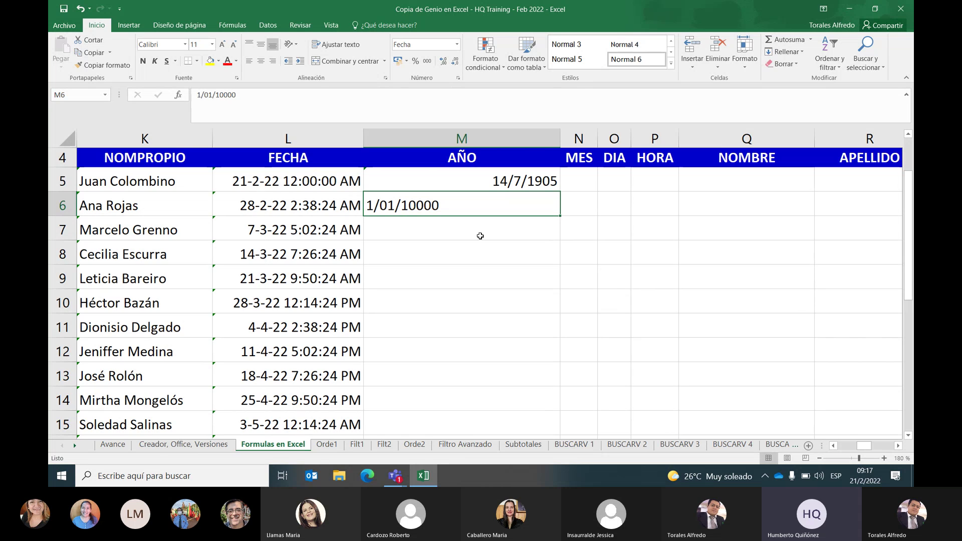
# Enter 0 in cell M6
pyautogui.click(480, 236)
pyautogui.click(485, 210)
pyautogui.write('0')
pyautogui.press('Return')
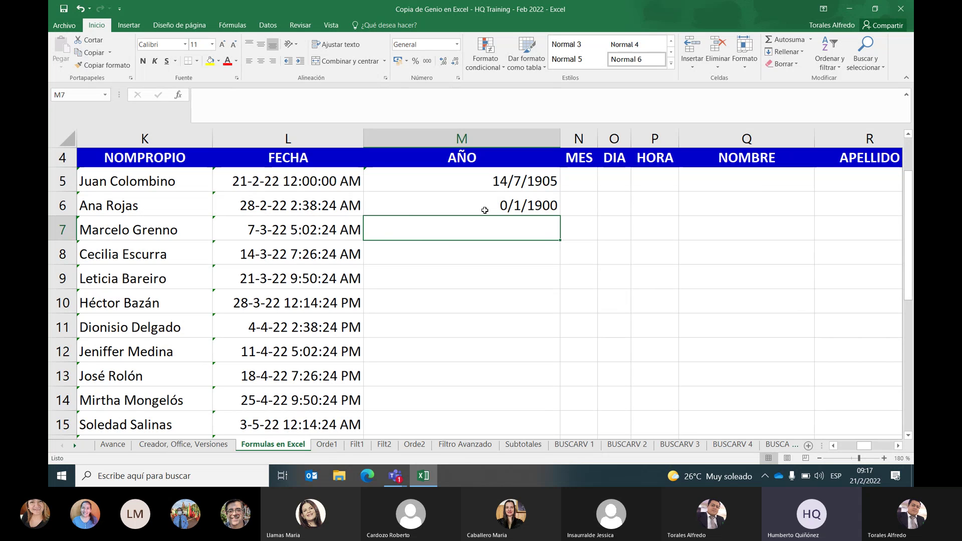
# Apply Fecha larga to M6 so it reads sábado, 0 de enero de 1900
pyautogui.click(485, 210)
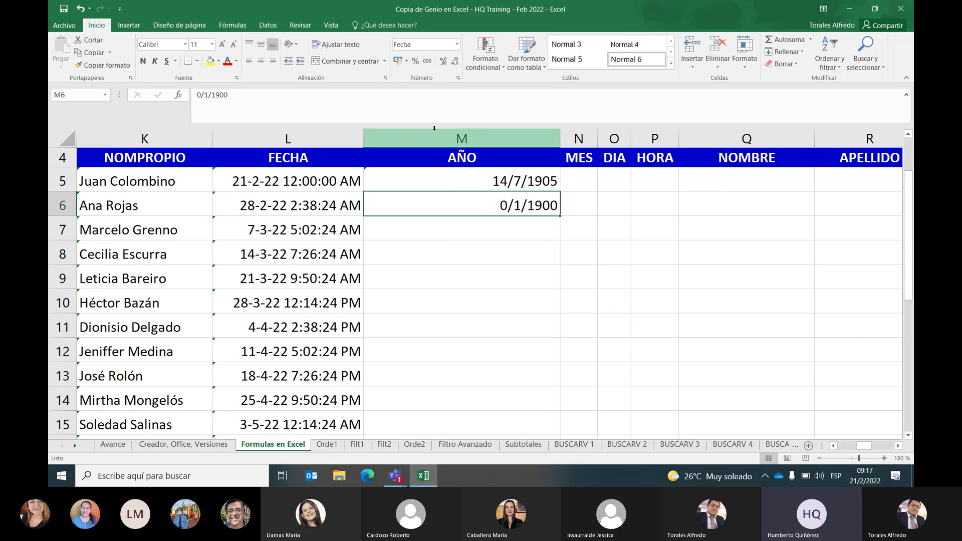
pyautogui.click(457, 46)
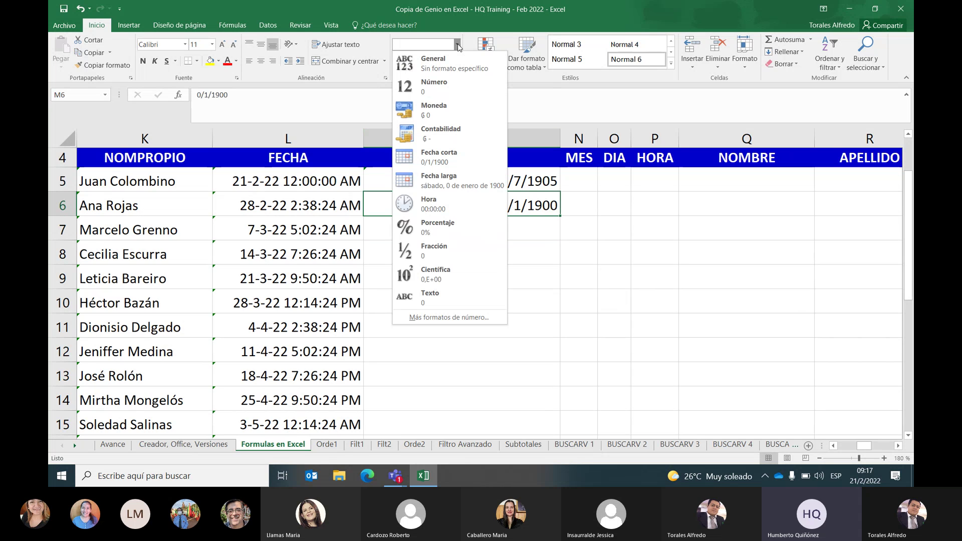
pyautogui.click(443, 179)
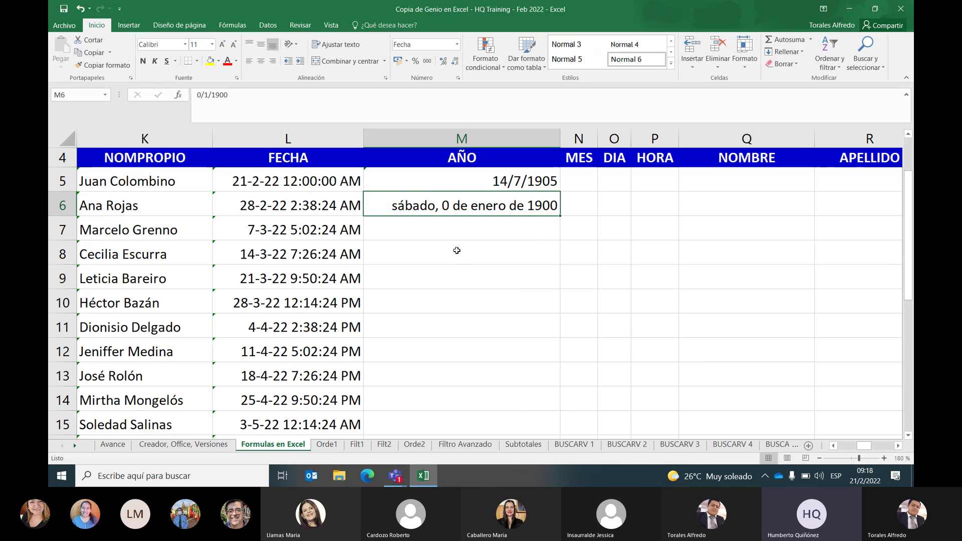
# Enter 1, then 21/02/2022, then 31/12/1899 in M6; the last stays as text
pyautogui.write('1')
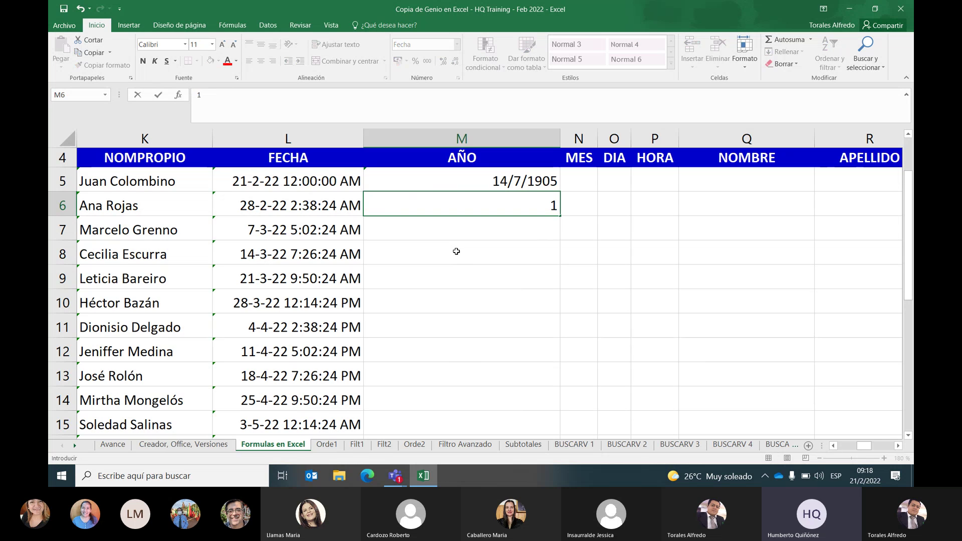
pyautogui.press('Return')
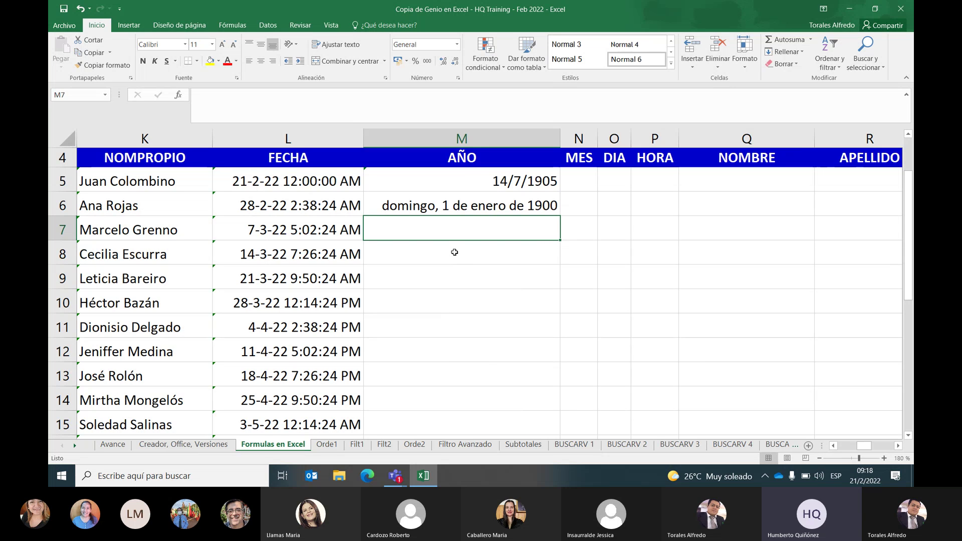
pyautogui.press('Up')
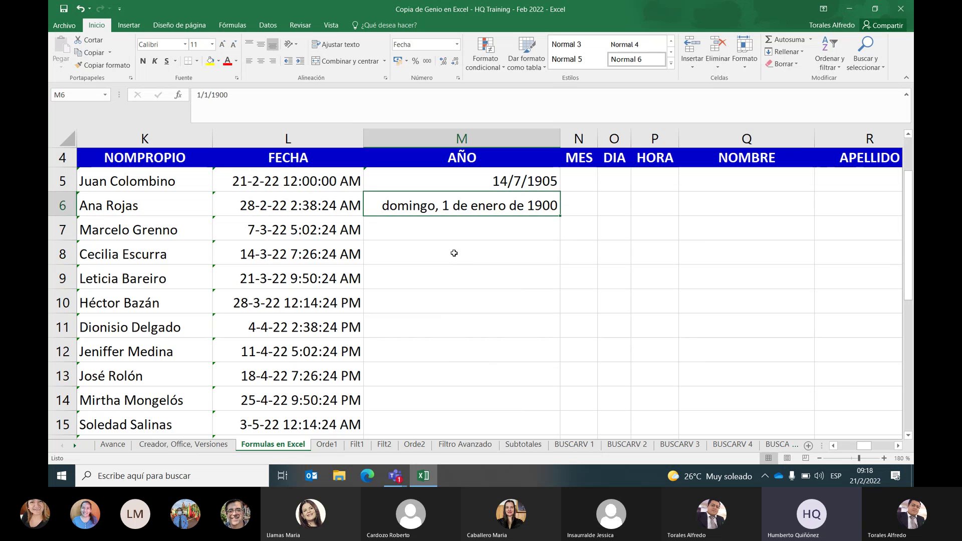
pyautogui.write('21/02')
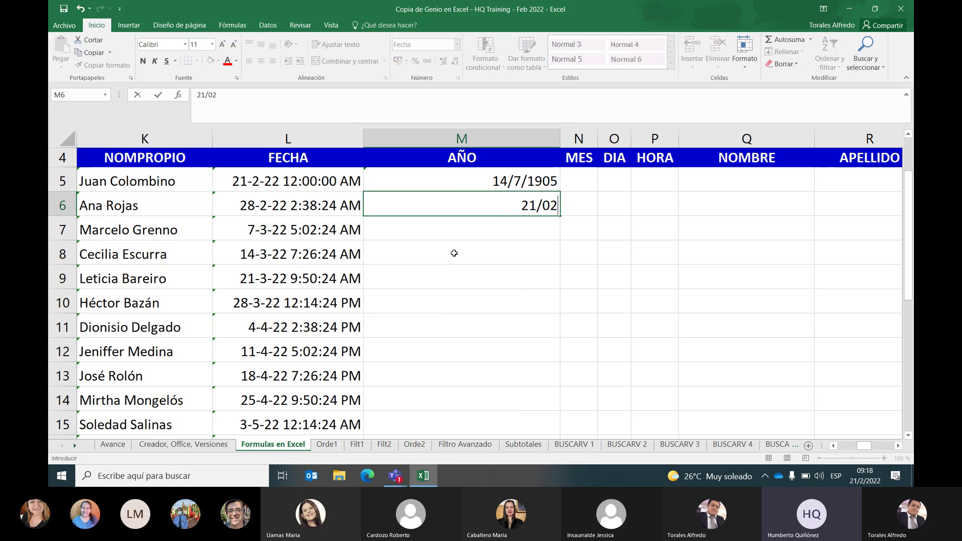
pyautogui.write('/2022')
pyautogui.press('Return')
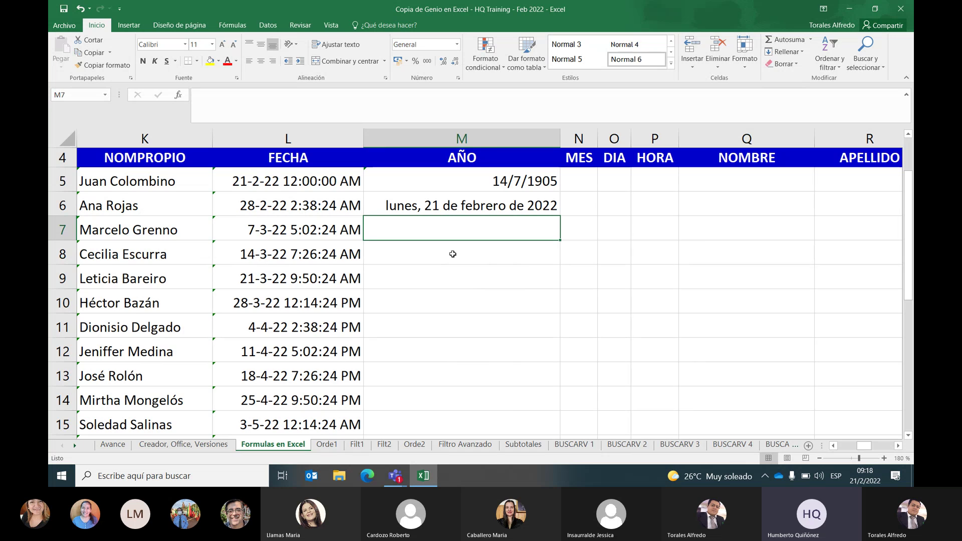
pyautogui.press('Up')
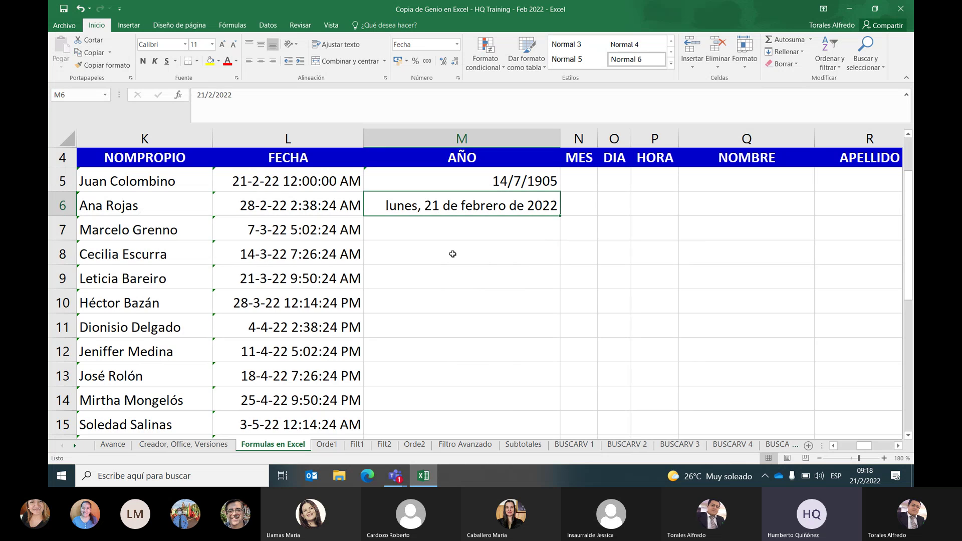
pyautogui.write('31/1')
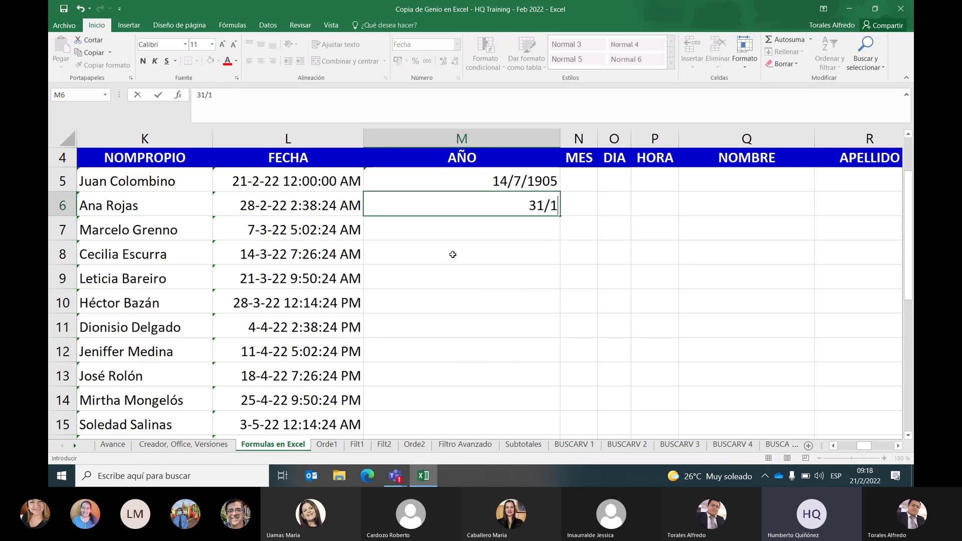
pyautogui.write('2/1899')
pyautogui.press('Return')
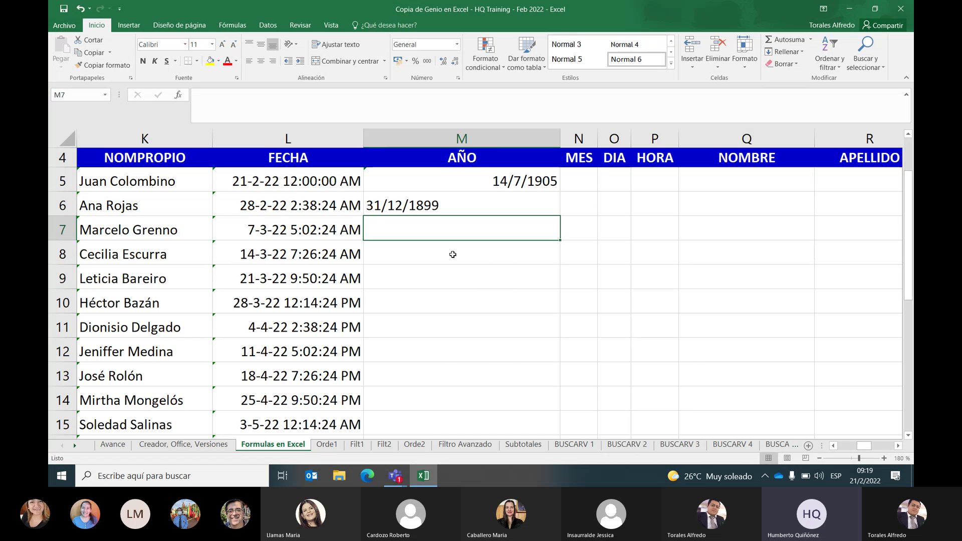
# Enter 1/01/10000 in M6
pyautogui.press('Up')
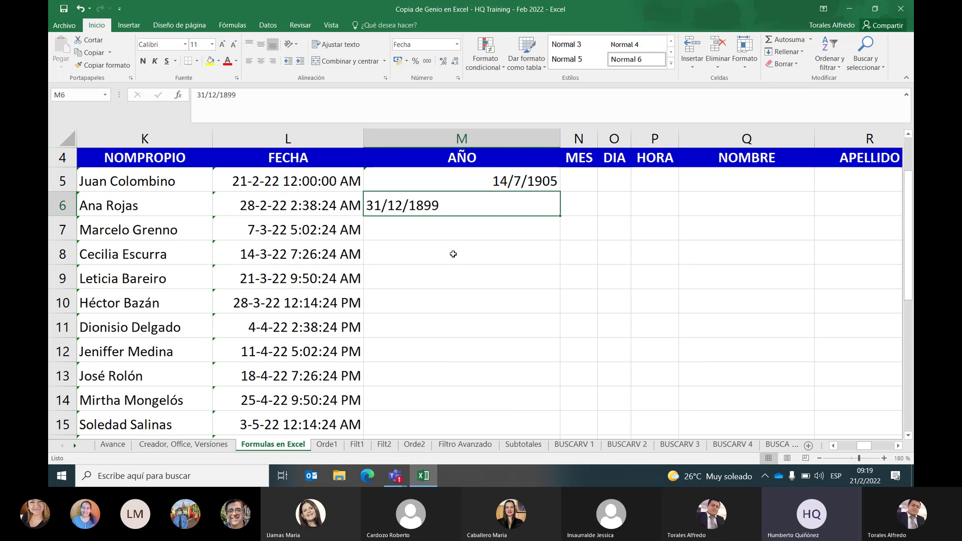
pyautogui.write('1/01/22')
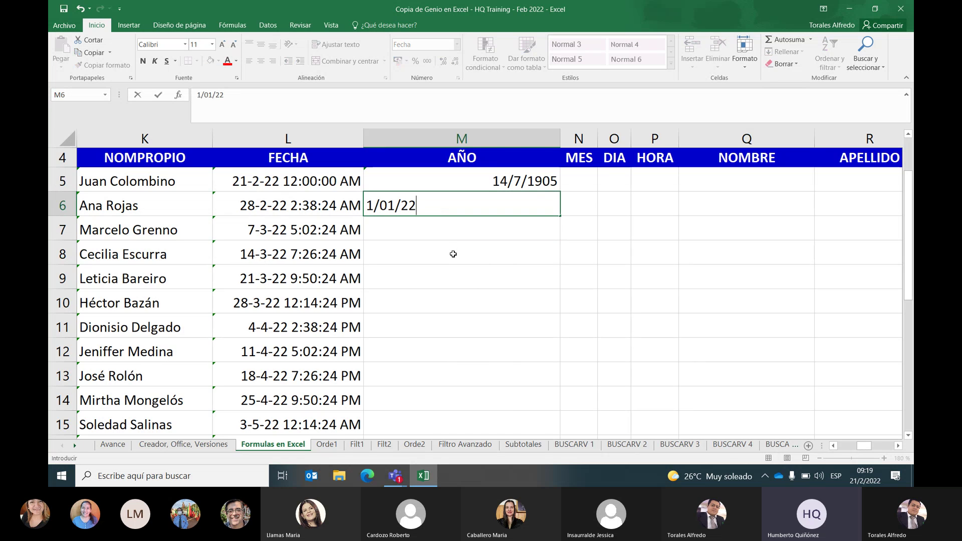
pyautogui.press('BackSpace')
pyautogui.press('BackSpace')
pyautogui.write('10000')
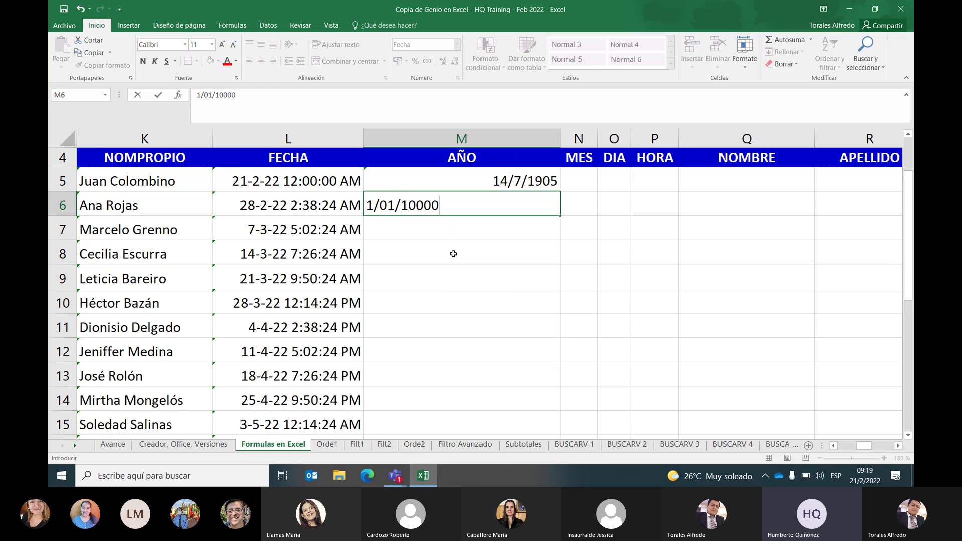
pyautogui.press('Return')
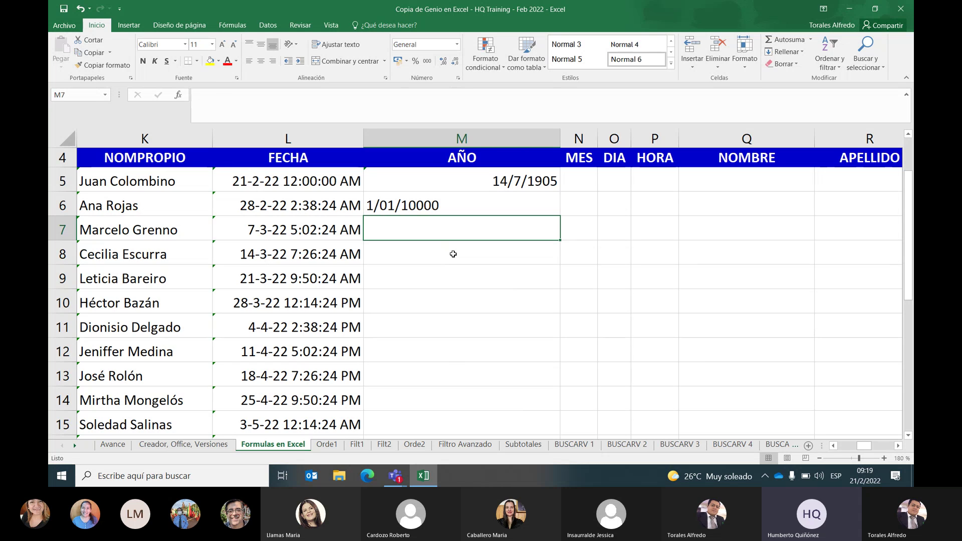
# Overwrite M6 with 31/12/9999, which shows as #### in the narrow column
pyautogui.press('Up')
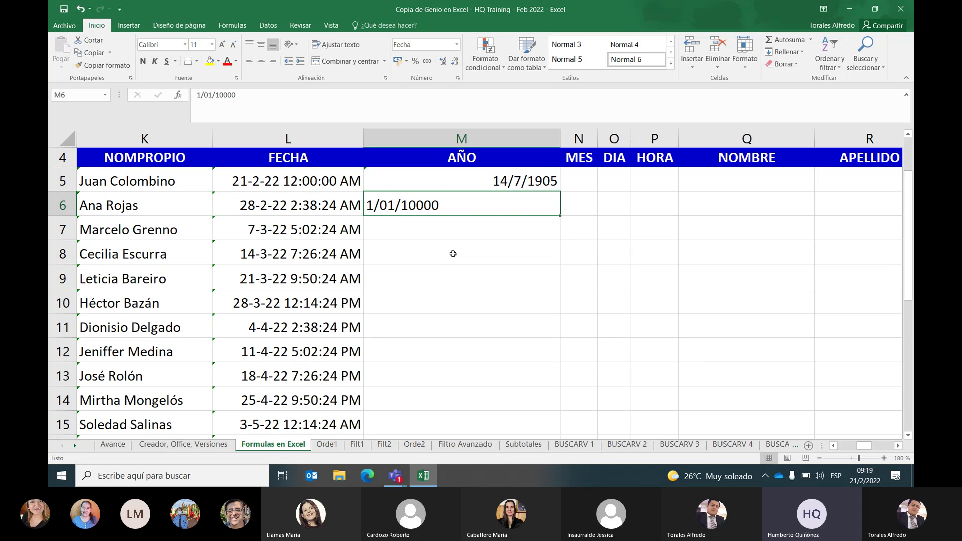
pyautogui.write('31/1')
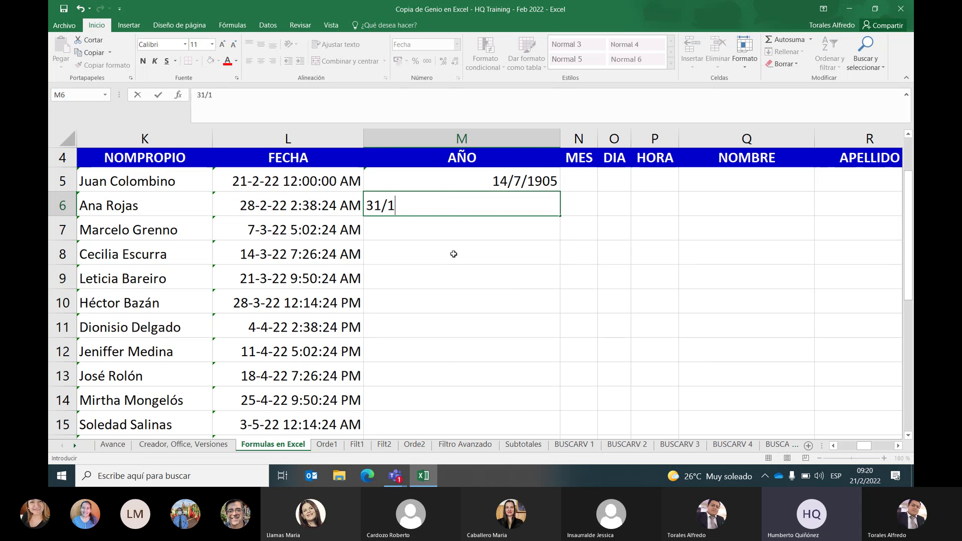
pyautogui.write('2/1999')
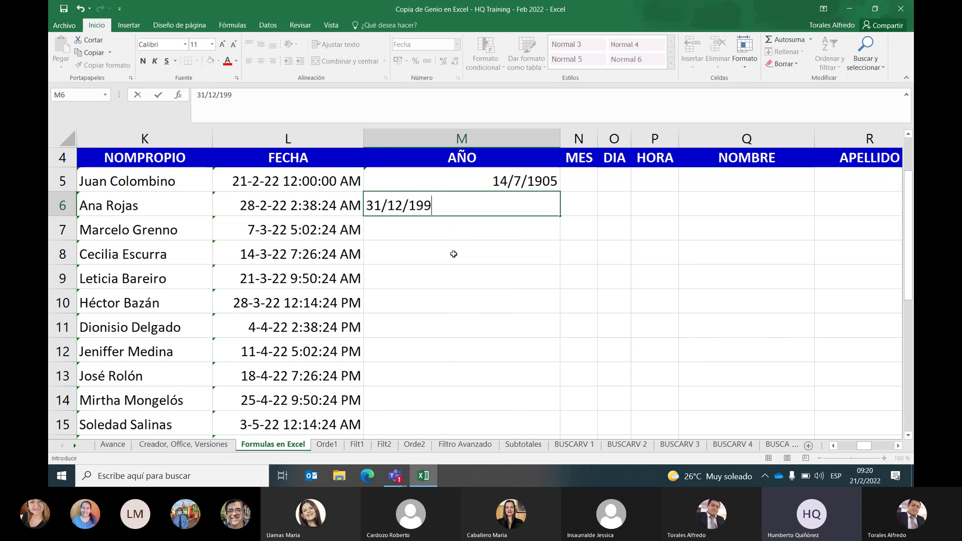
pyautogui.press('BackSpace')
pyautogui.press('BackSpace')
pyautogui.press('BackSpace')
pyautogui.press('BackSpace')
pyautogui.write('9999')
pyautogui.hotkey('ctrl', 'Return')
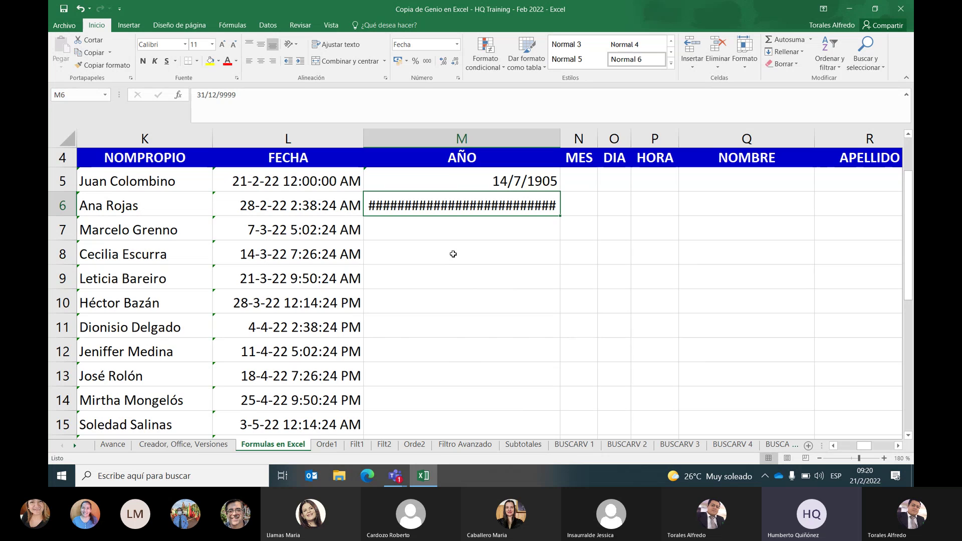
# Resize and AutoFit column M until M6 shows viernes, 31 de diciembre de 9999
pyautogui.moveTo(563, 140); pyautogui.dragTo(600, 142)
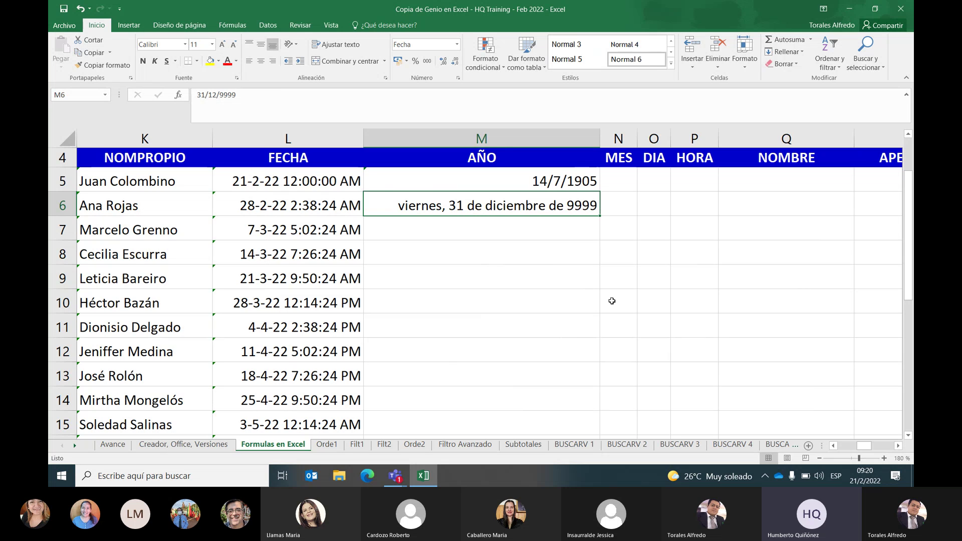
pyautogui.moveTo(600, 134); pyautogui.dragTo(496, 133)
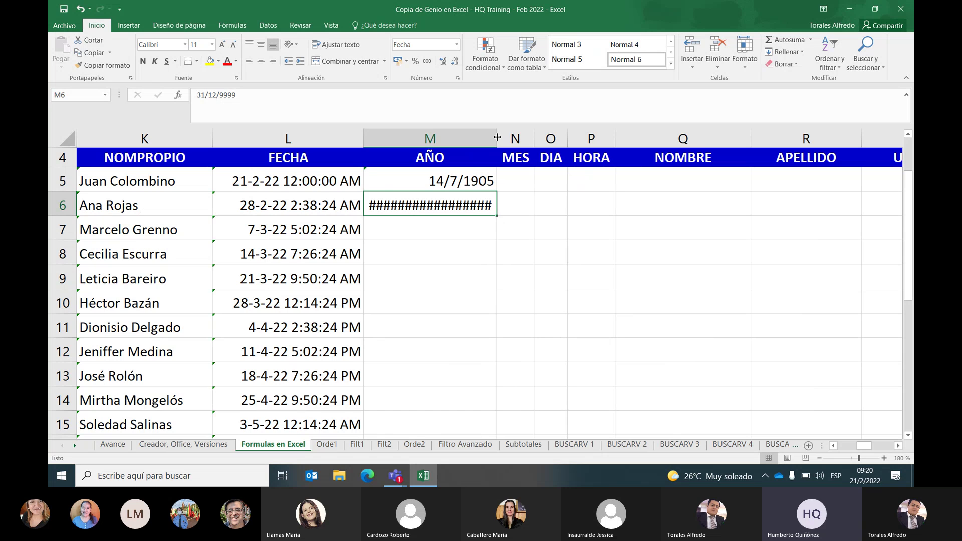
pyautogui.moveTo(496, 137); pyautogui.dragTo(569, 134)
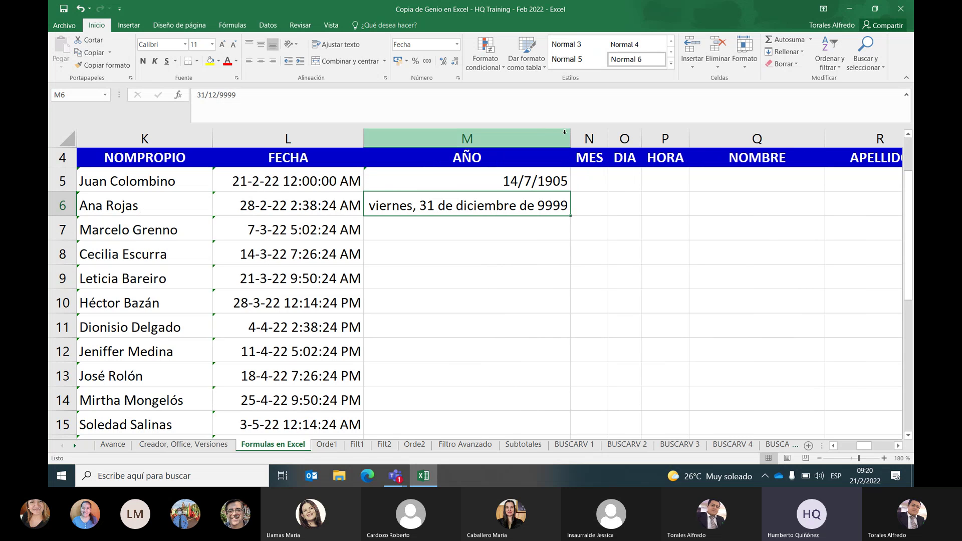
pyautogui.moveTo(569, 134); pyautogui.dragTo(471, 141)
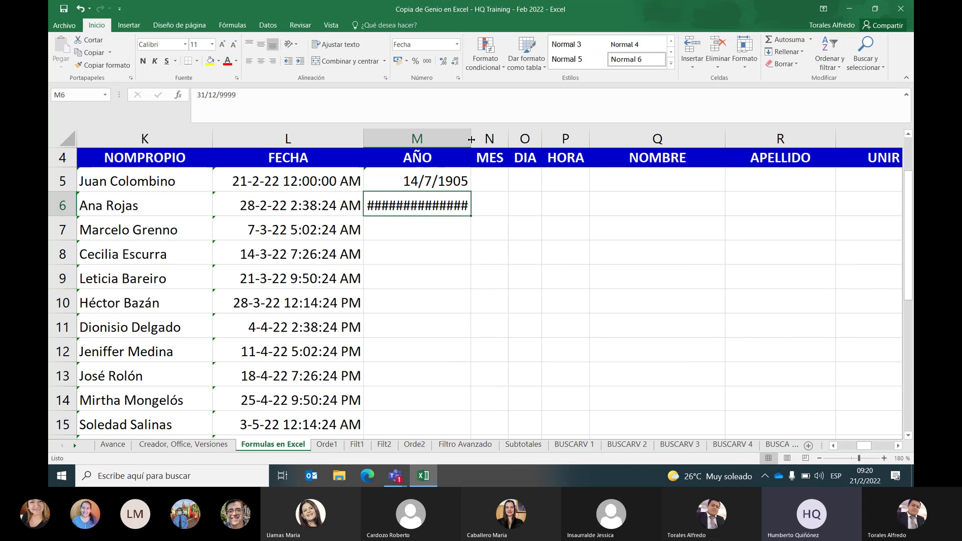
pyautogui.doubleClick(471, 140)
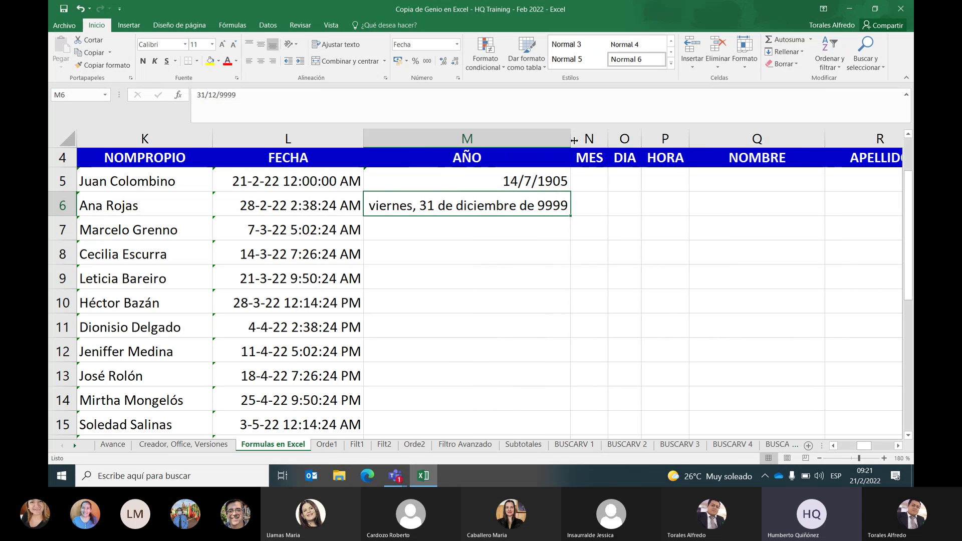
pyautogui.moveTo(573, 141); pyautogui.dragTo(495, 136)
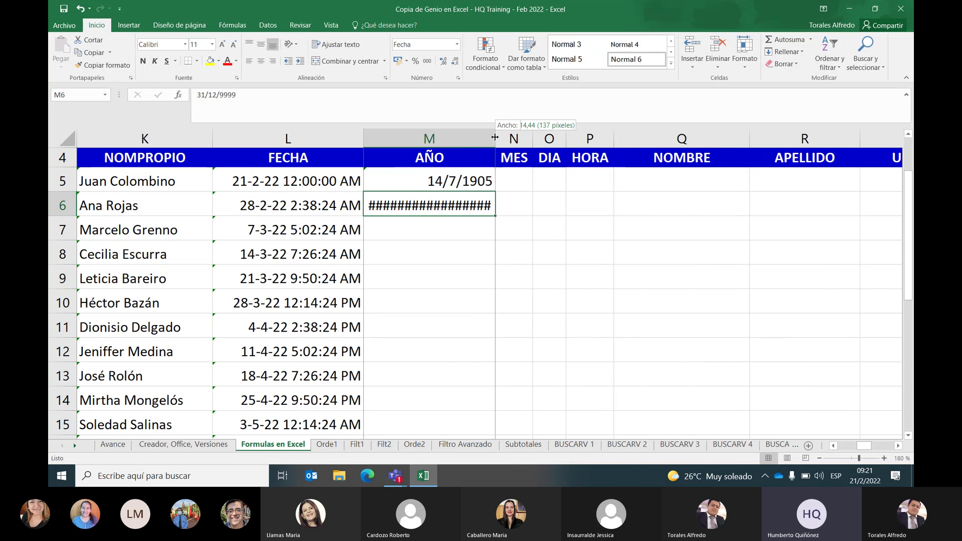
pyautogui.doubleClick(494, 136)
pyautogui.click(495, 135)
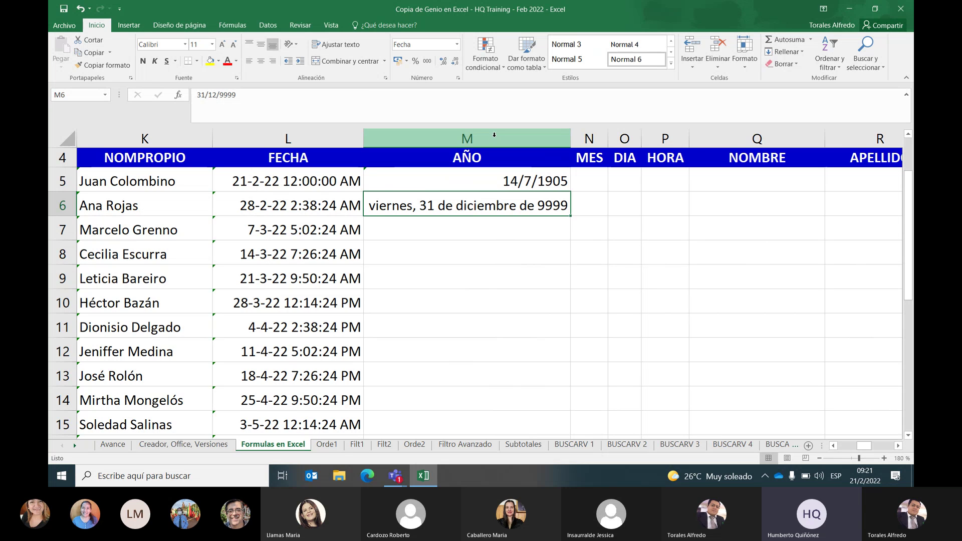
# Set M6 to General format and change its value from 2958465 to 2958466
pyautogui.click(457, 45)
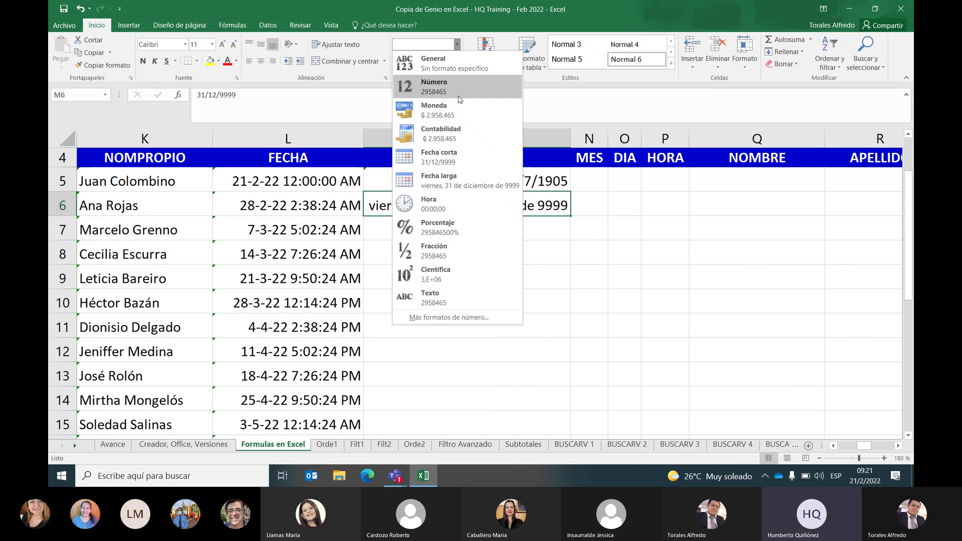
pyautogui.click(434, 63)
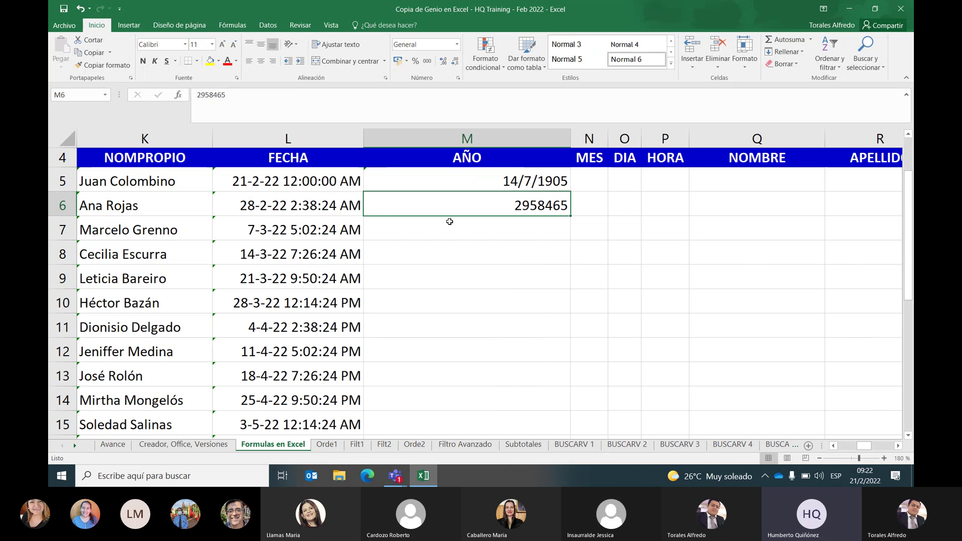
pyautogui.doubleClick(567, 205)
pyautogui.press('BackSpace')
pyautogui.write('6')
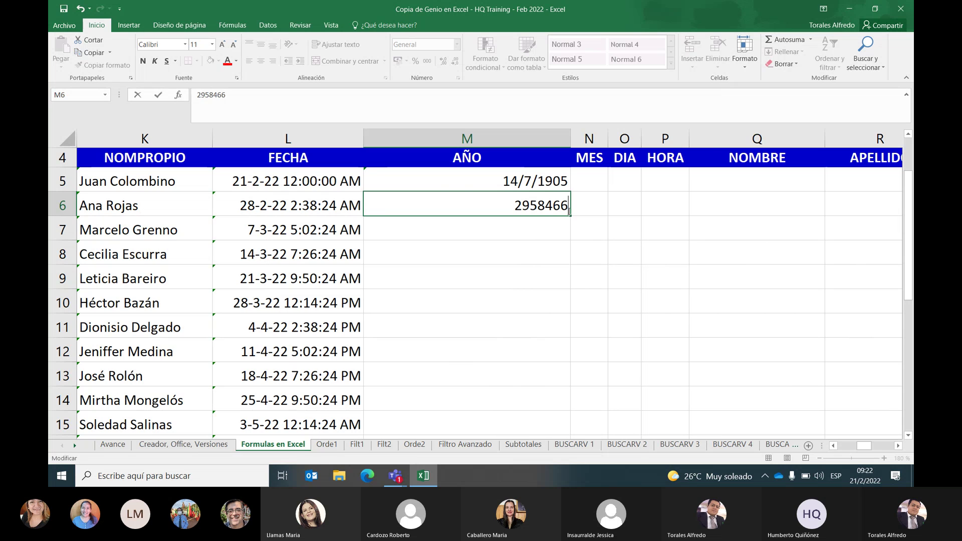
pyautogui.press('Return')
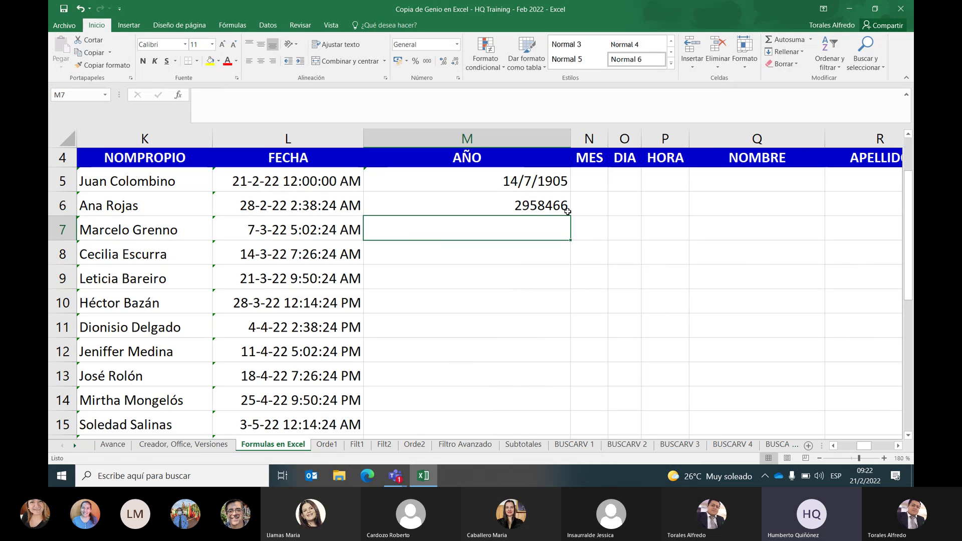
pyautogui.click(568, 211)
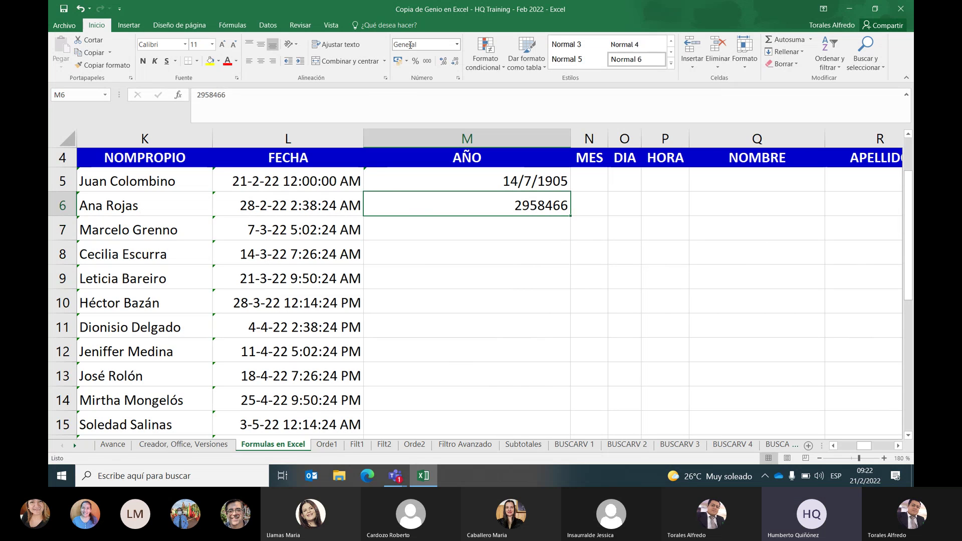
# Give M6 the Fecha corta format and autofit column M to its contents
pyautogui.click(457, 44)
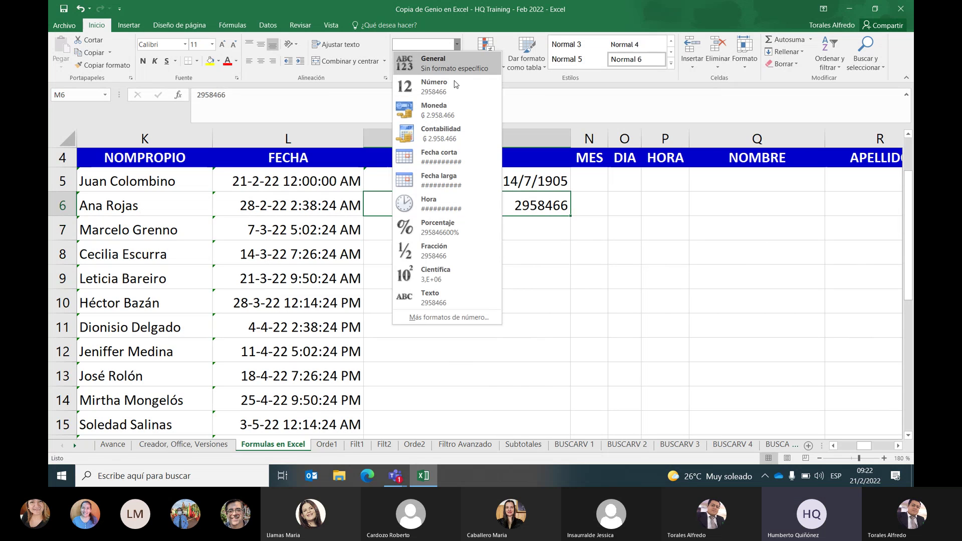
pyautogui.click(450, 156)
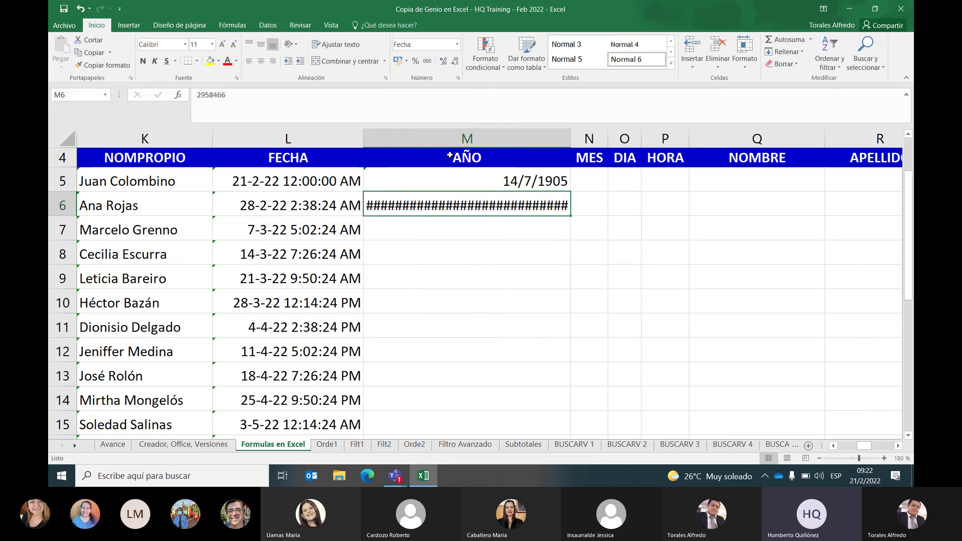
pyautogui.doubleClick(570, 138)
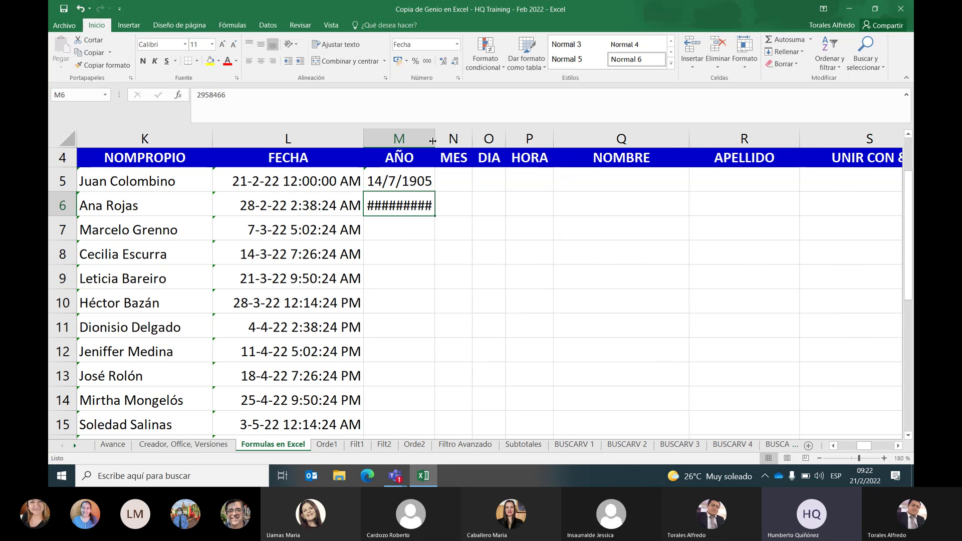
# Try the Fecha larga format on M6, then return it to Fecha corta
pyautogui.click(457, 44)
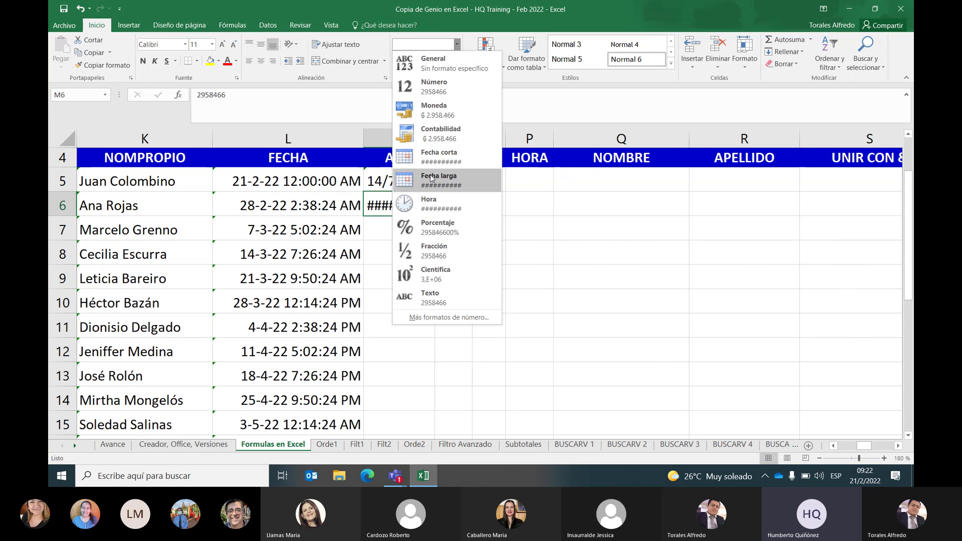
pyautogui.click(433, 180)
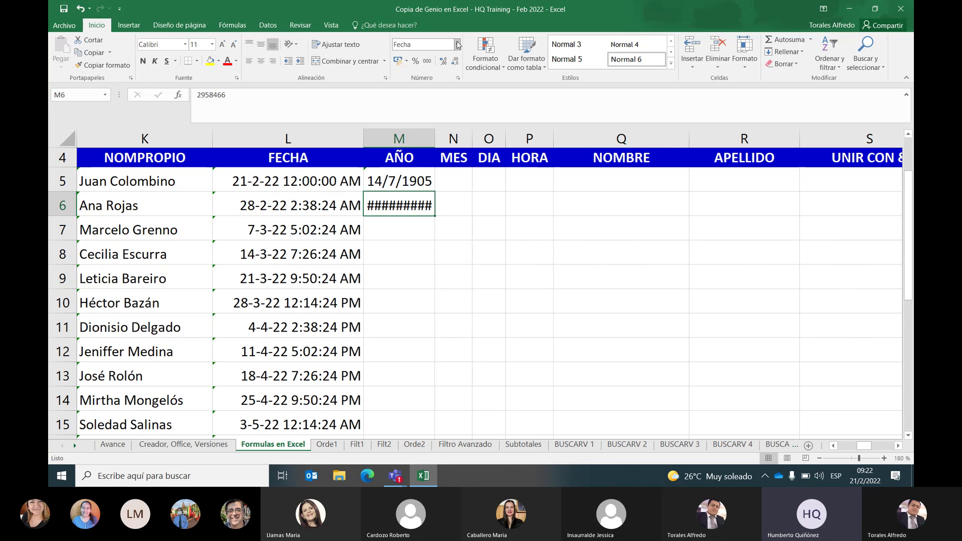
pyautogui.click(457, 45)
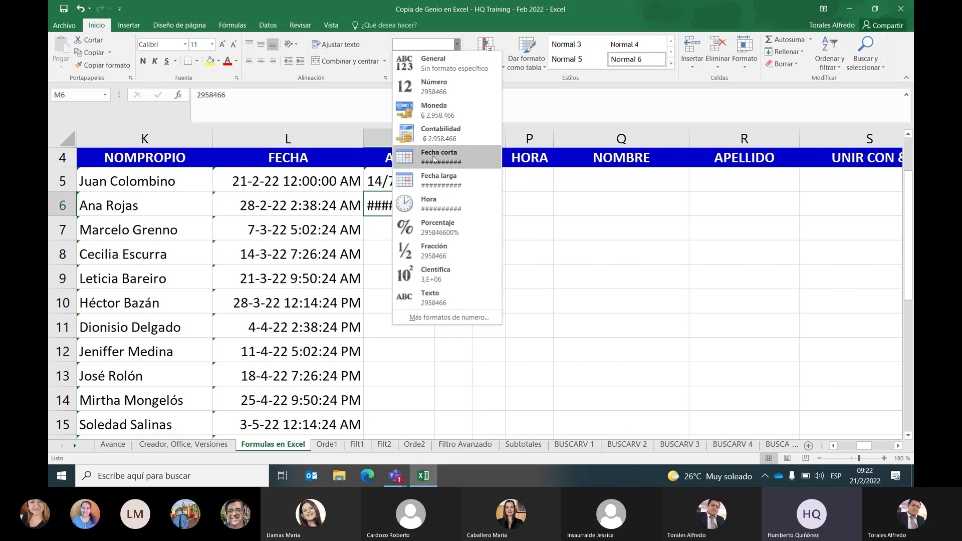
pyautogui.click(433, 180)
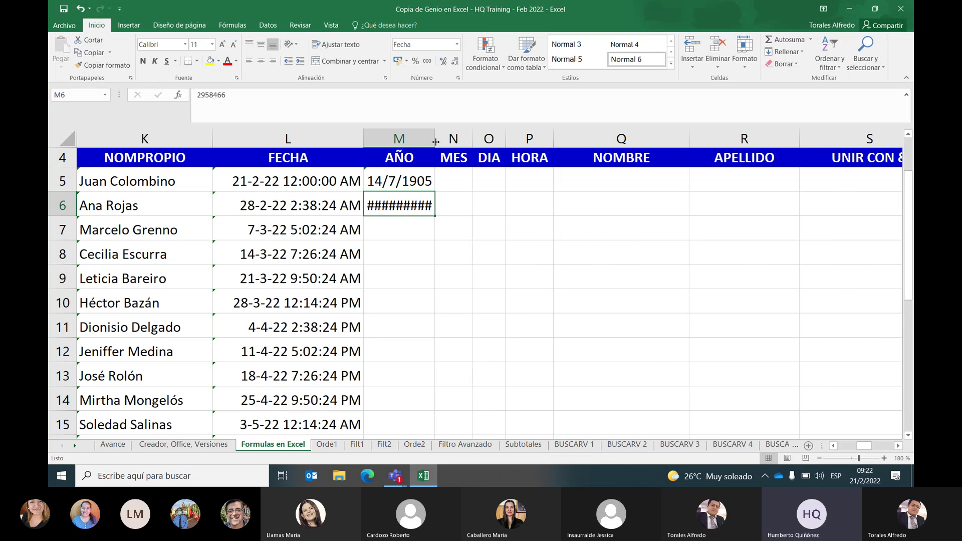
pyautogui.moveTo(418, 204)
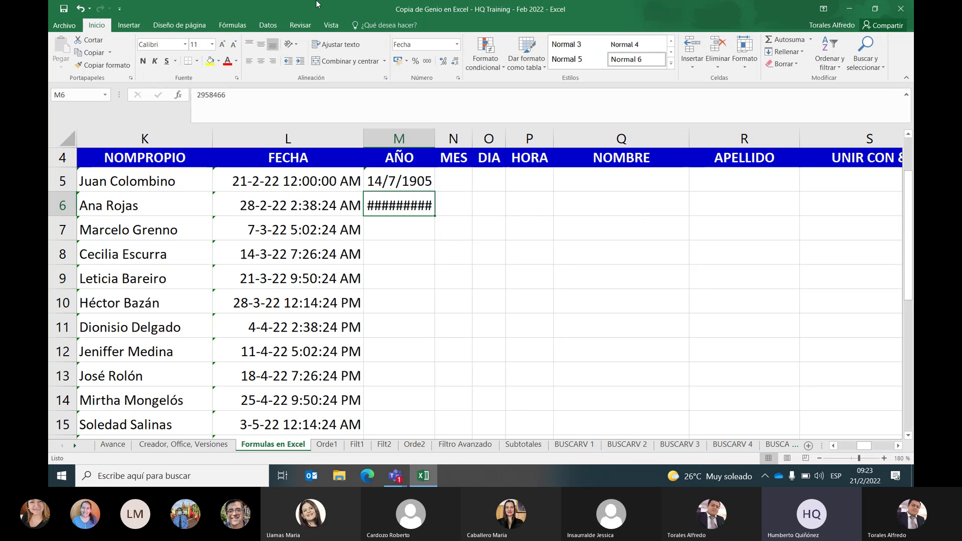
pyautogui.click(456, 44)
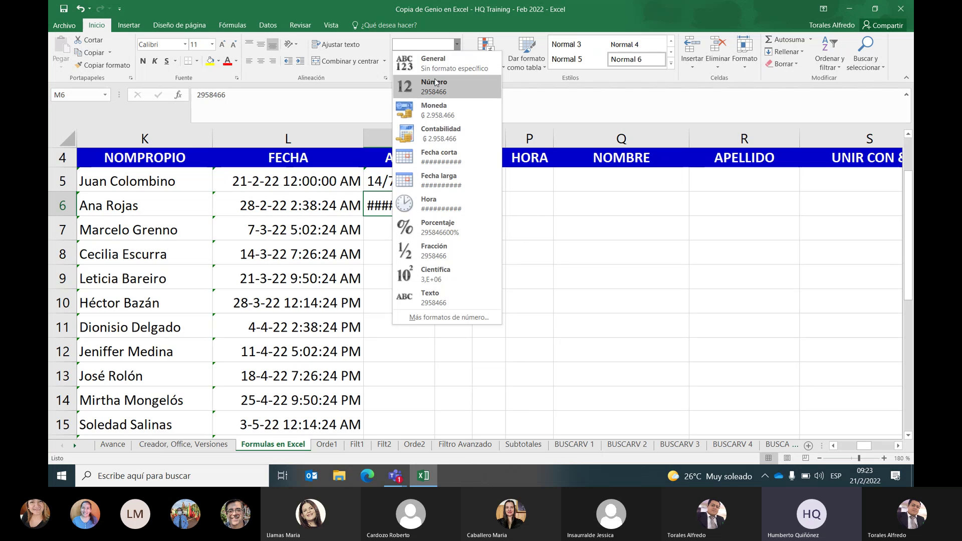
# Apply the Número format to M6 so 2958466 shows as a plain number
pyautogui.click(435, 83)
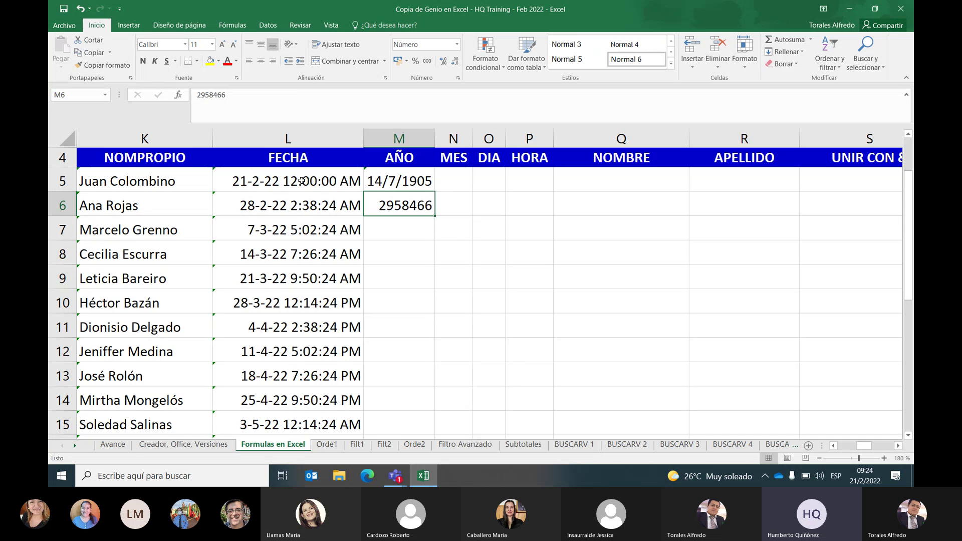
# Dismiss L5's context menu and select between cells M5 and M6
pyautogui.rightClick(302, 181)
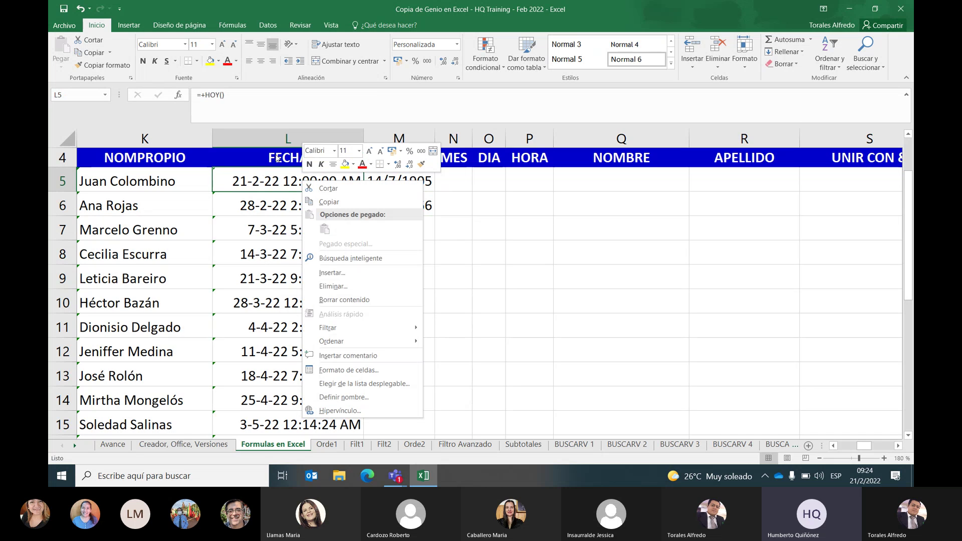
pyautogui.press('Escape')
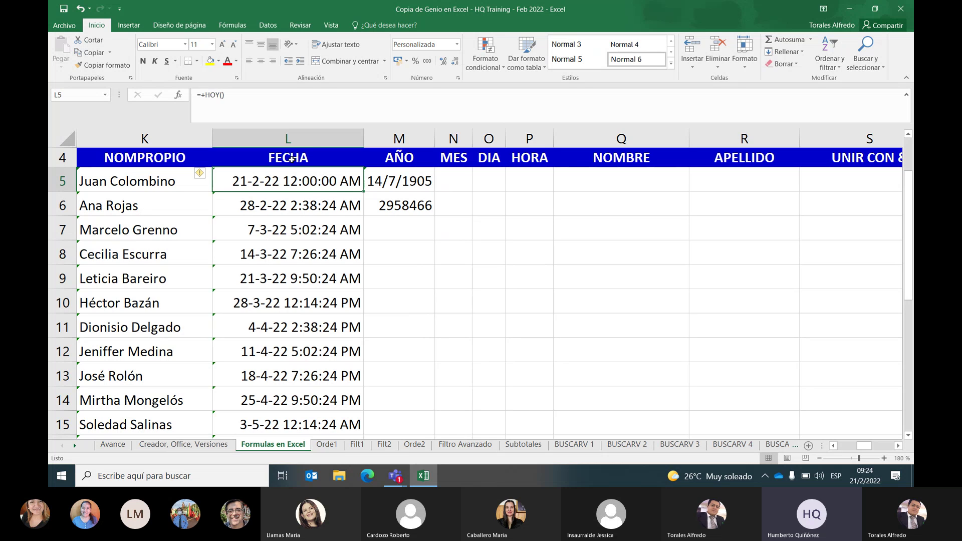
pyautogui.click(393, 182)
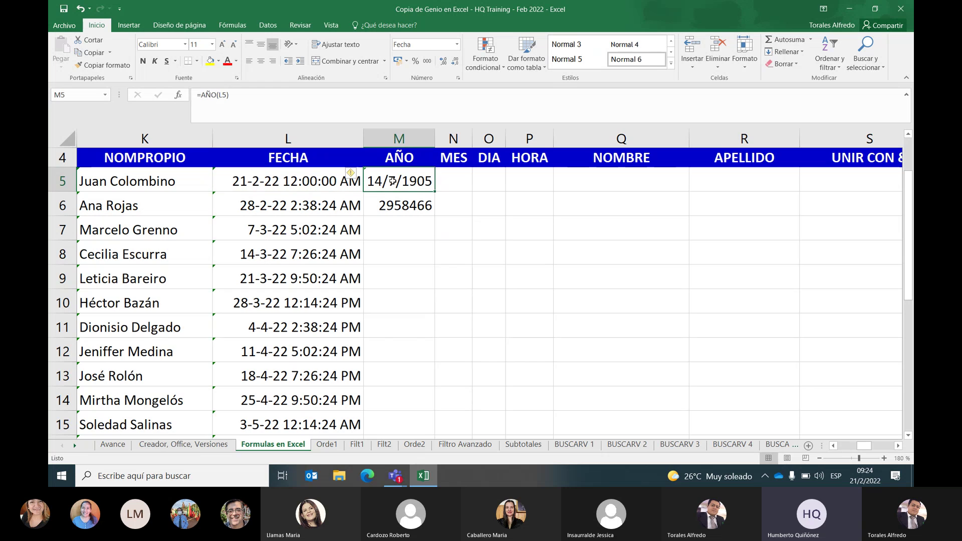
pyautogui.click(391, 197)
pyautogui.click(392, 188)
pyautogui.click(391, 197)
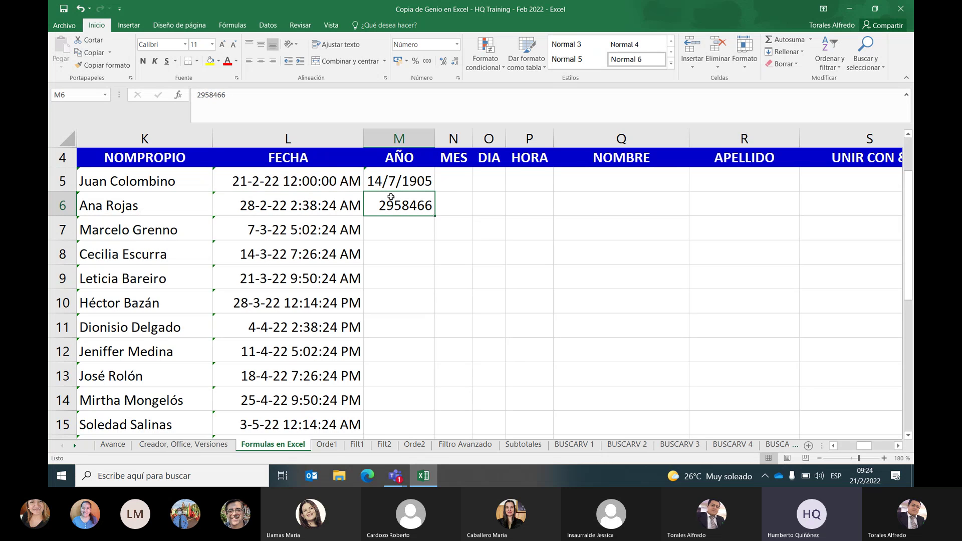
pyautogui.click(392, 189)
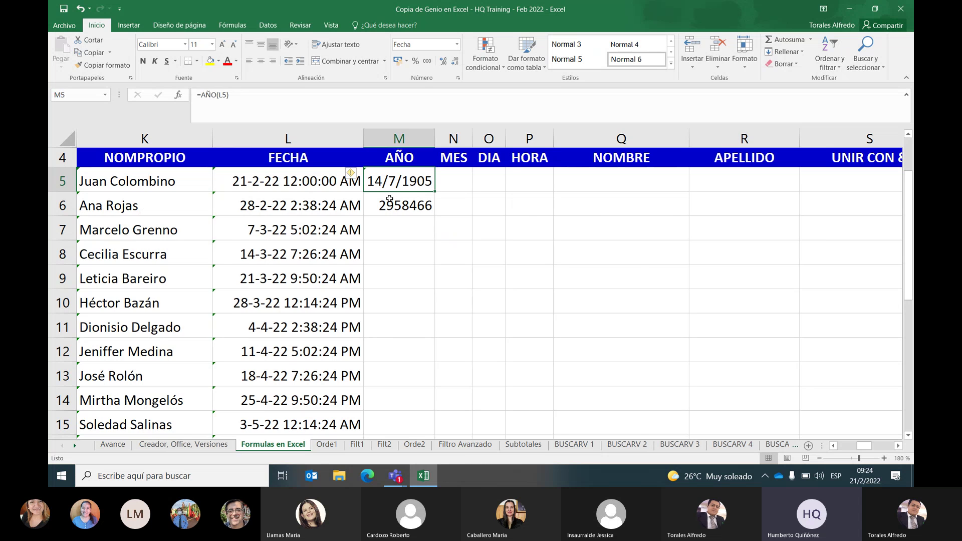
# Review M5's =AÑO(L5) formula, then enter today's date 21/2/2022 in M6 with Ctrl+,
pyautogui.press('Left')
pyautogui.press('Left')
pyautogui.press('Left')
pyautogui.press('Left')
pyautogui.press('Left')
pyautogui.press('Left')
pyautogui.press('Right')
pyautogui.press('Right')
pyautogui.press('Right')
pyautogui.press('Right')
pyautogui.press('Right')
pyautogui.press('Right')
pyautogui.press('Right')
pyautogui.press('Right')
pyautogui.press('Right')
pyautogui.press('Right')
pyautogui.press('Right')
pyautogui.press('Right')
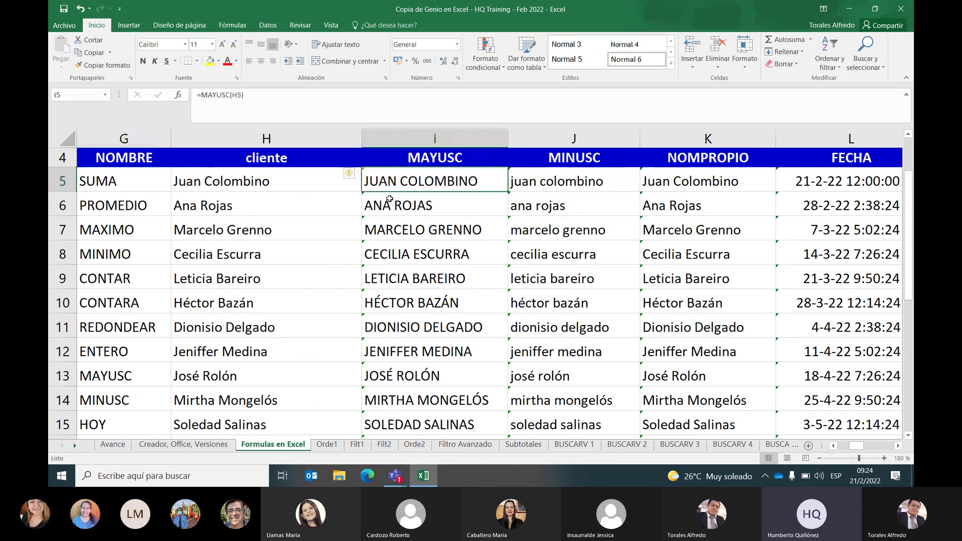
pyautogui.press('Left')
pyautogui.press('Left')
pyautogui.press('Left')
pyautogui.press('Left')
pyautogui.press('Left')
pyautogui.press('Left')
pyautogui.press('Left')
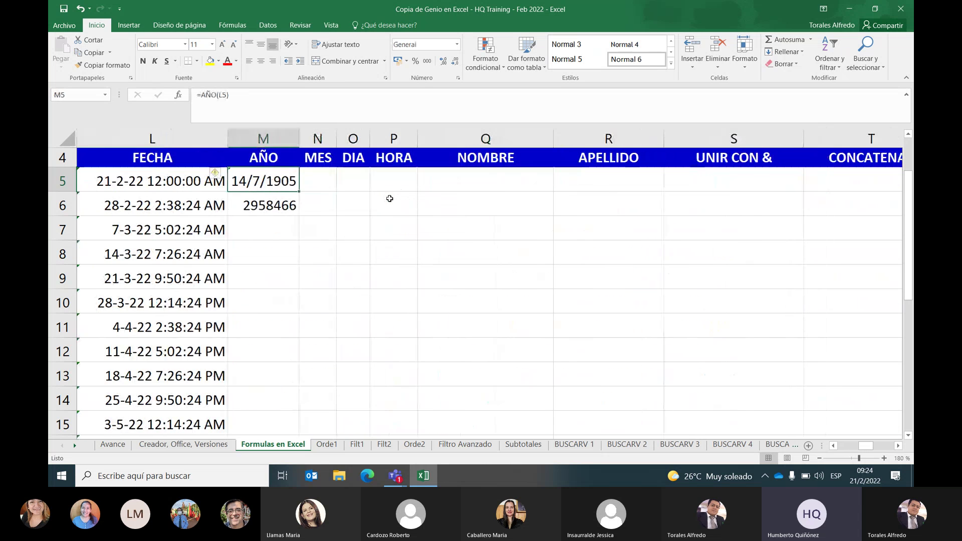
pyautogui.press('Right')
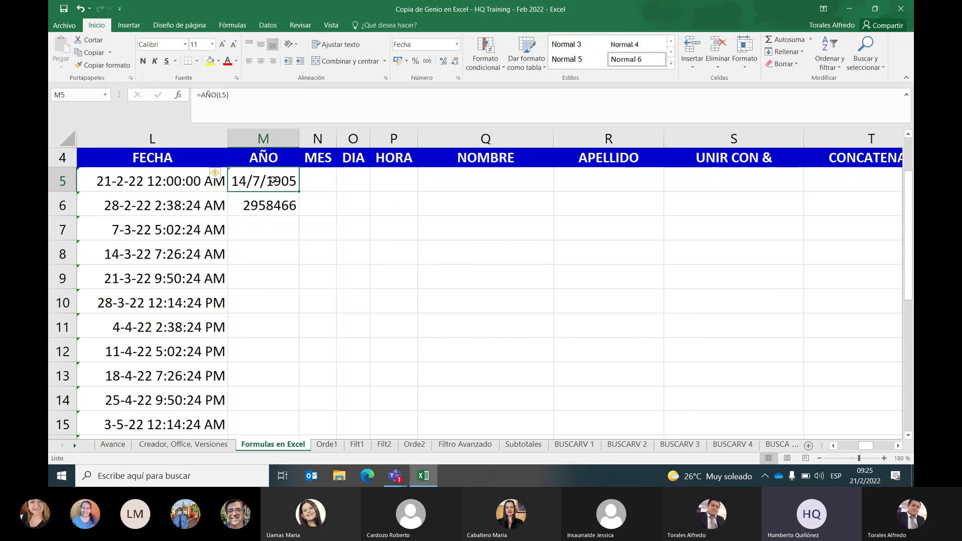
pyautogui.click(269, 203)
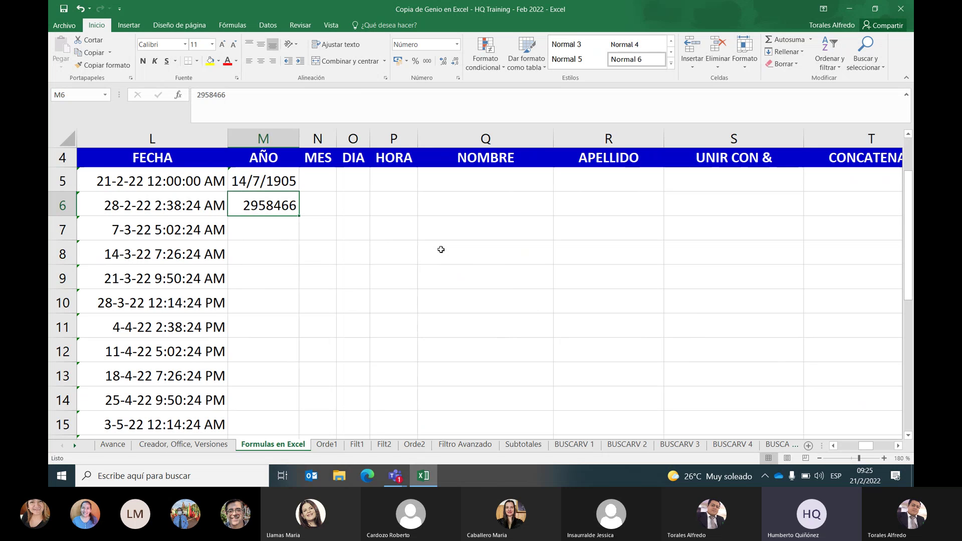
pyautogui.hotkey('ctrl', ';')
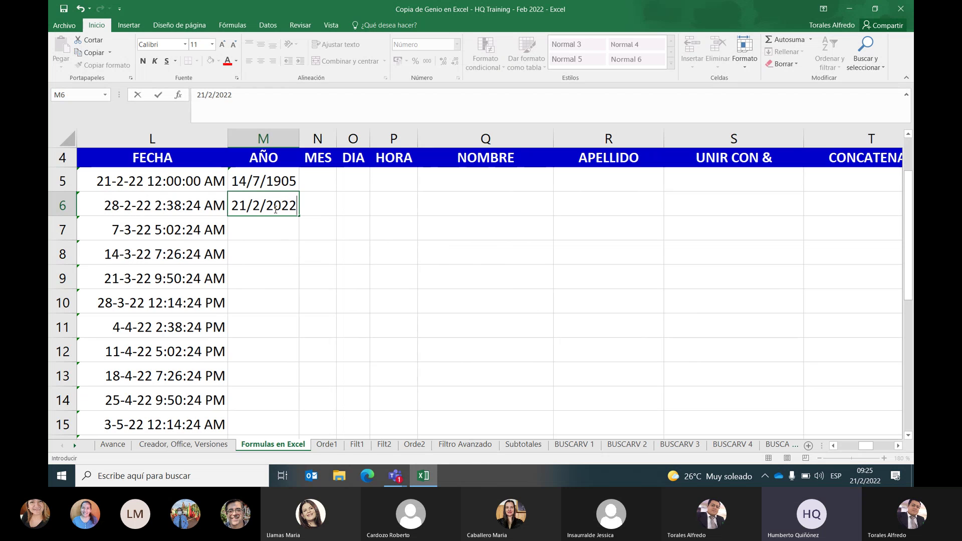
# Confirm today's date in M6, re-entering it with Ctrl+, so it shows 44613
pyautogui.click(274, 243)
pyautogui.rightClick(273, 211)
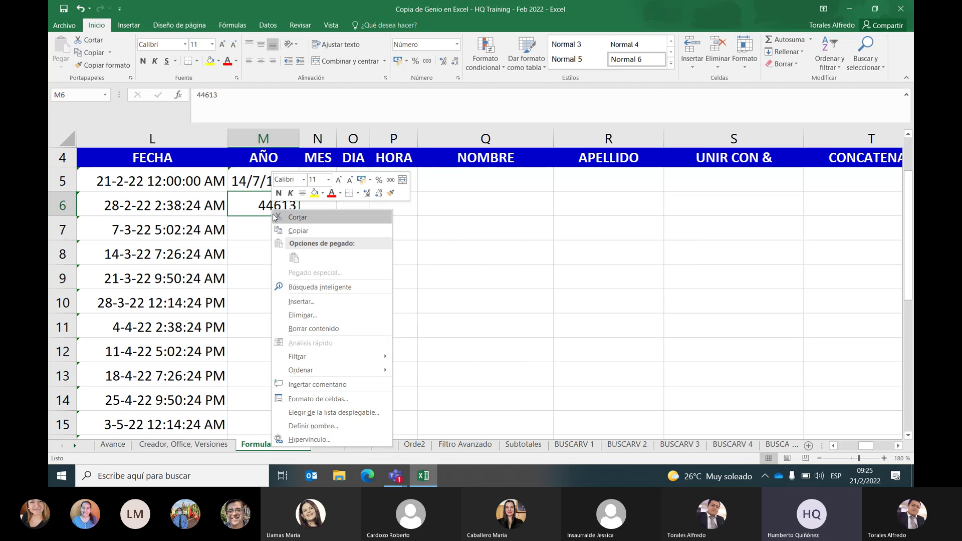
pyautogui.press('Escape')
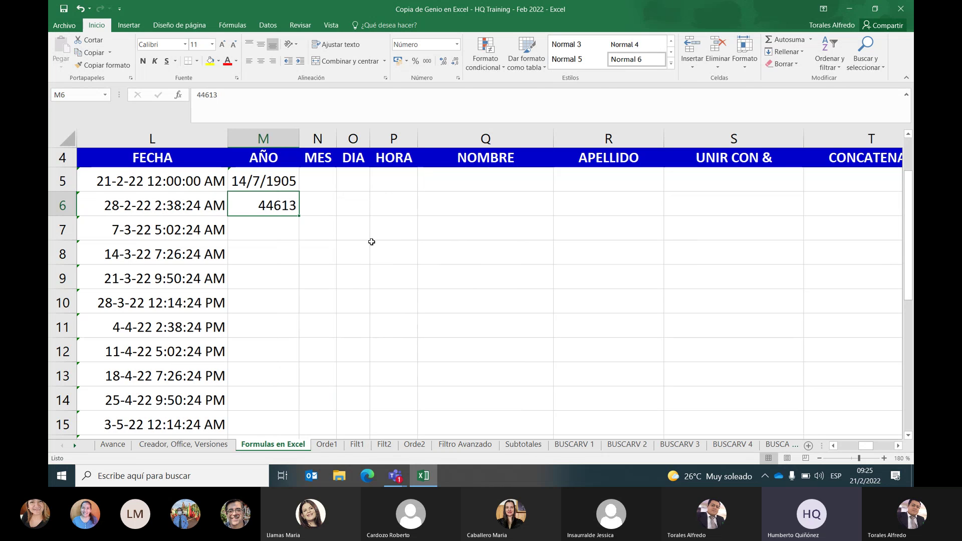
pyautogui.hotkey('ctrl', ';')
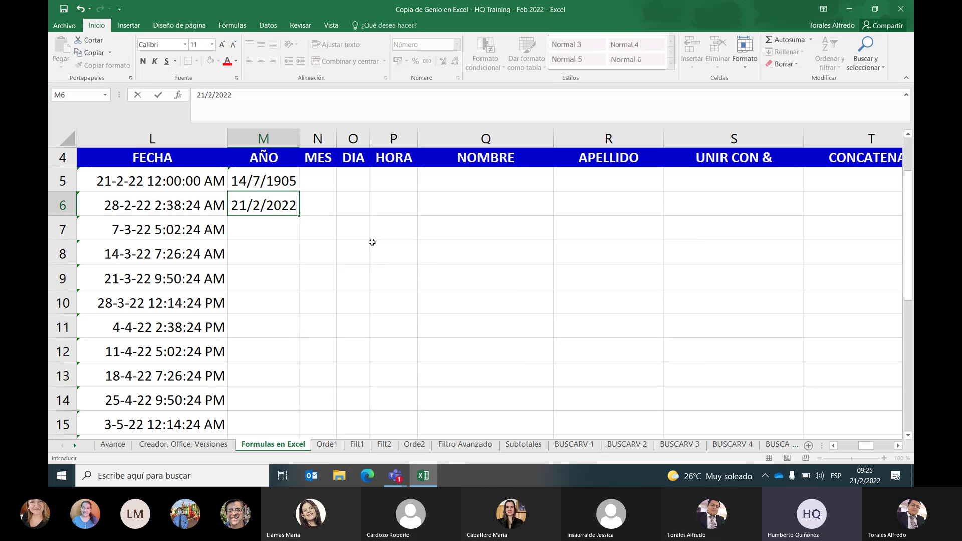
pyautogui.press('Return')
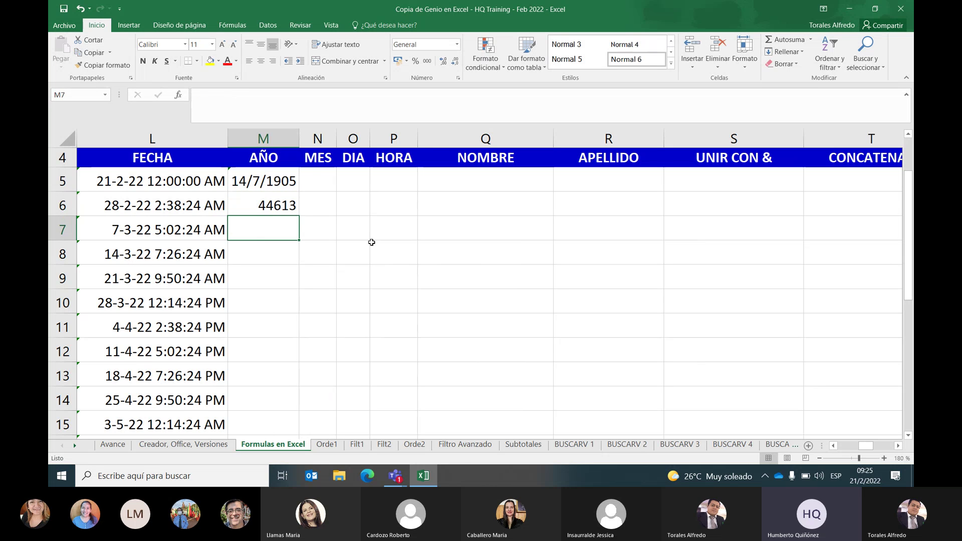
pyautogui.press('Up')
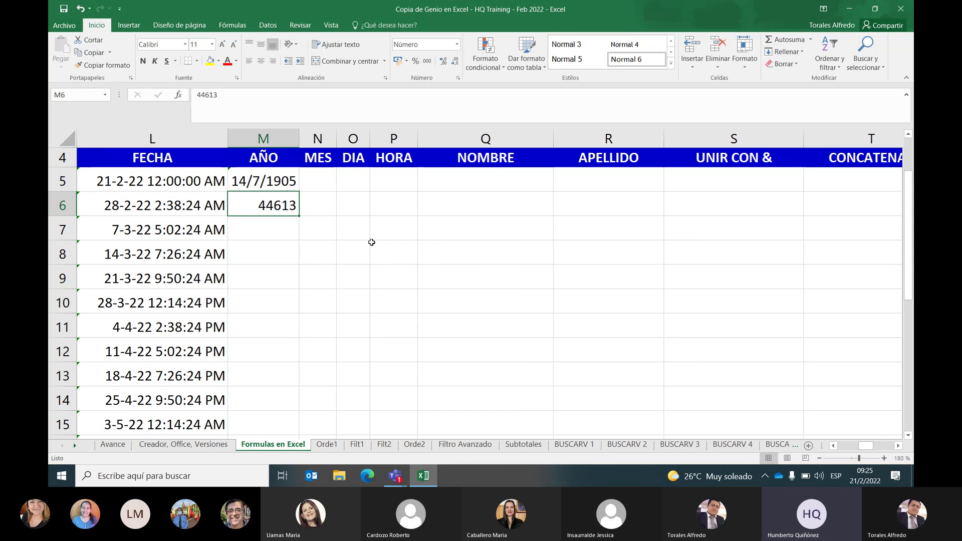
pyautogui.hotkey('ctrl', ';')
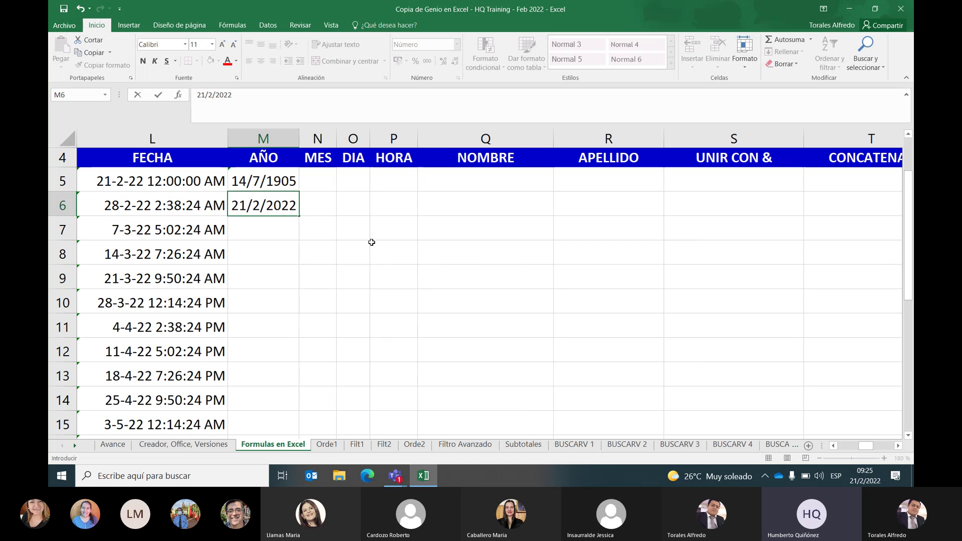
pyautogui.press('Return')
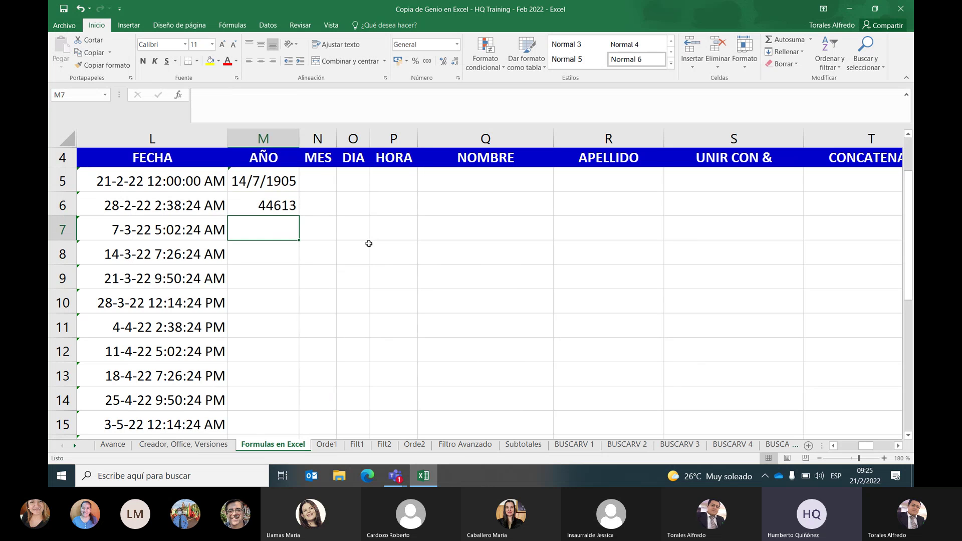
pyautogui.press('Up')
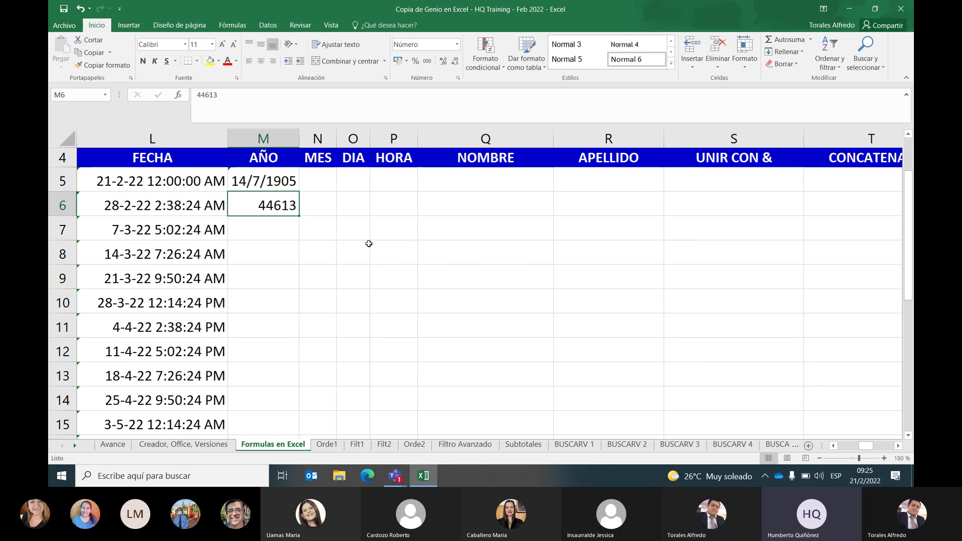
# Re-enter today's date in M6, test the shortcut in M7, and bring up M6's context menu
pyautogui.press('BackSpace')
pyautogui.press('Escape')
pyautogui.hotkey('ctrl', ';')
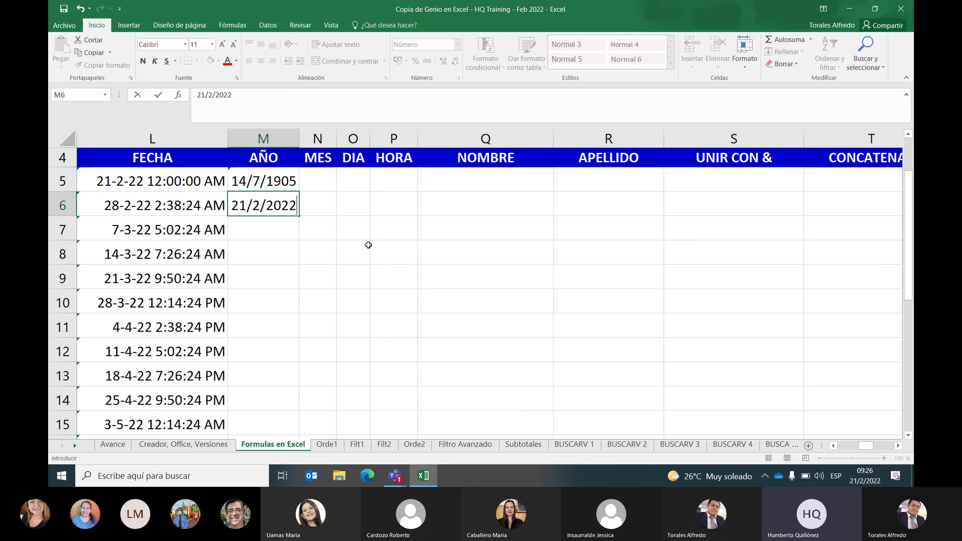
pyautogui.press('Return')
pyautogui.press('Up')
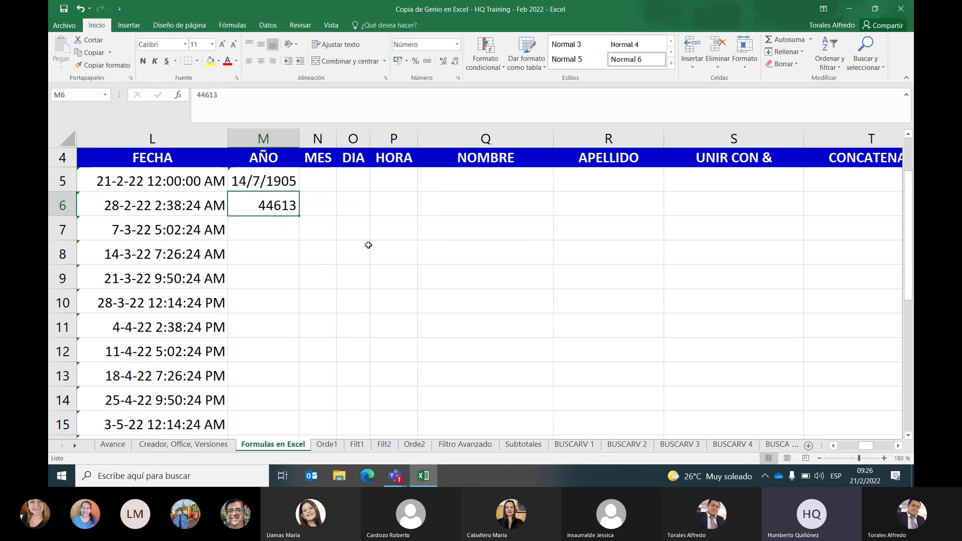
pyautogui.press('Down')
pyautogui.hotkey('ctrl', ';')
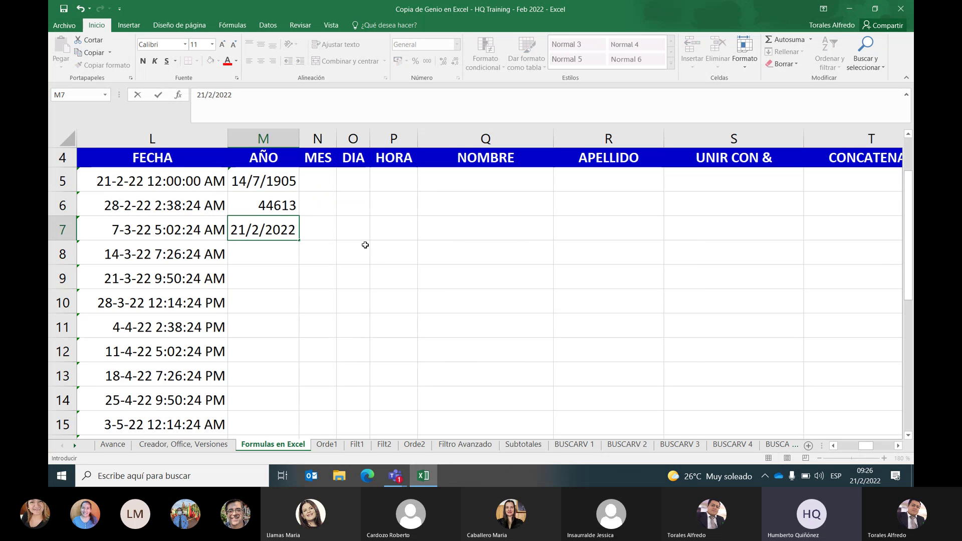
pyautogui.press('Escape')
pyautogui.rightClick(287, 209)
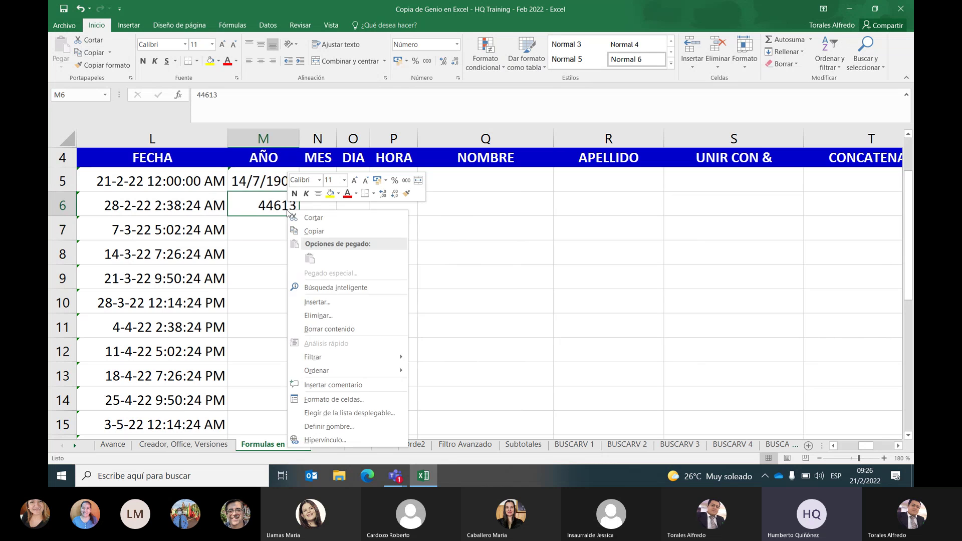
# Insert a comment on M6 reading 'CONTROL + , = Mostrar la fecha de hoy del sistema'
pyautogui.click(336, 384)
pyautogui.write('CONTROL')
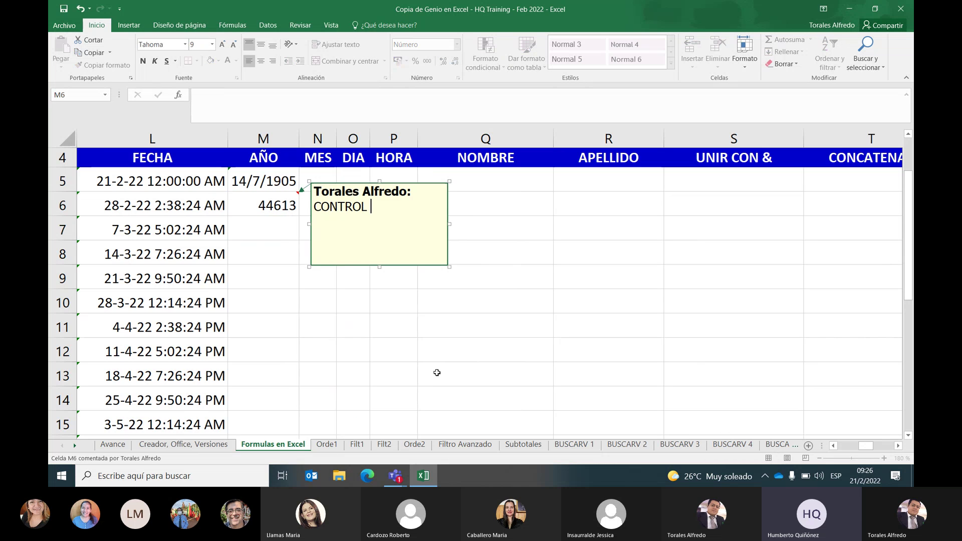
pyautogui.write(' + , = M')
pyautogui.press('capslock')
pyautogui.write('or')
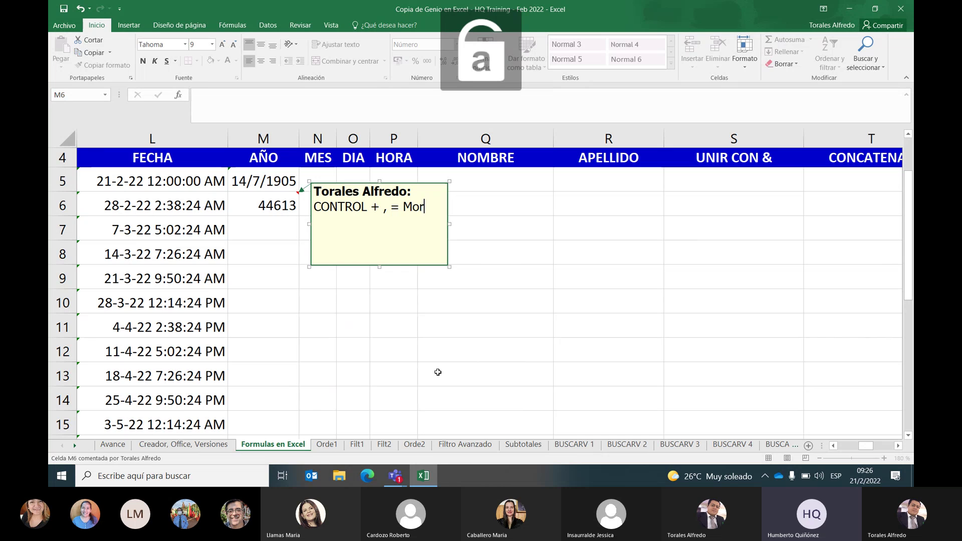
pyautogui.press('BackSpace')
pyautogui.write('strar la fecha de ho')
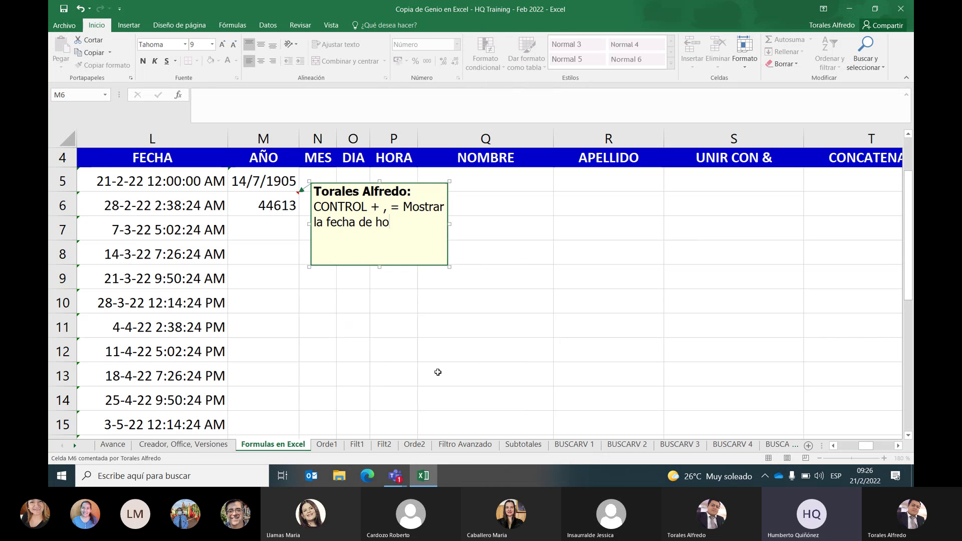
pyautogui.write('y del sistema')
# Close the comment editor and check the note by selecting M7, M6, N7 and L9
pyautogui.click(479, 300)
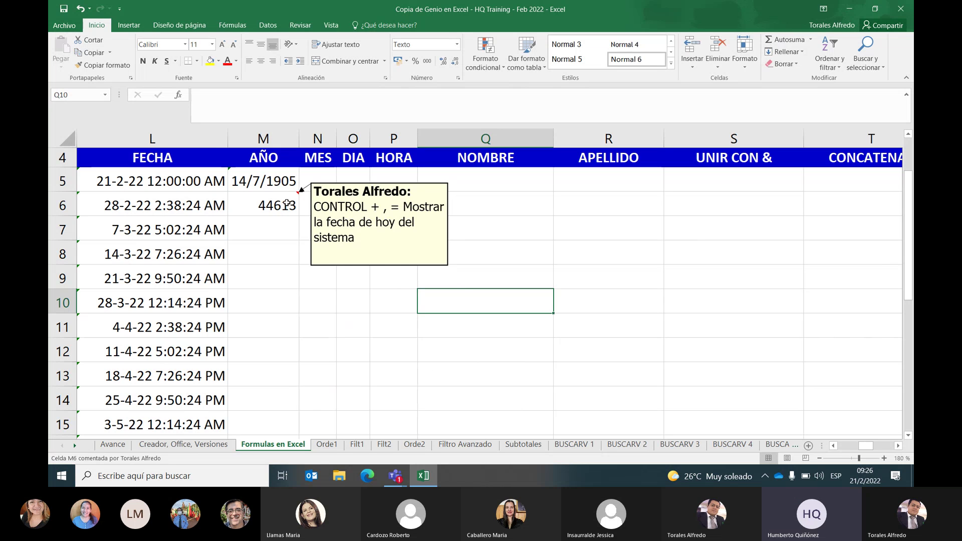
pyautogui.click(275, 225)
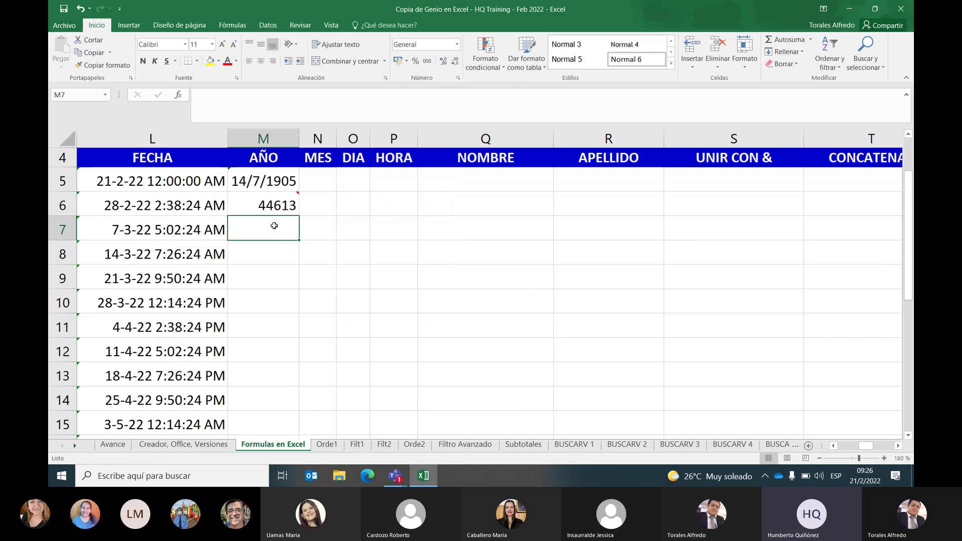
pyautogui.click(276, 206)
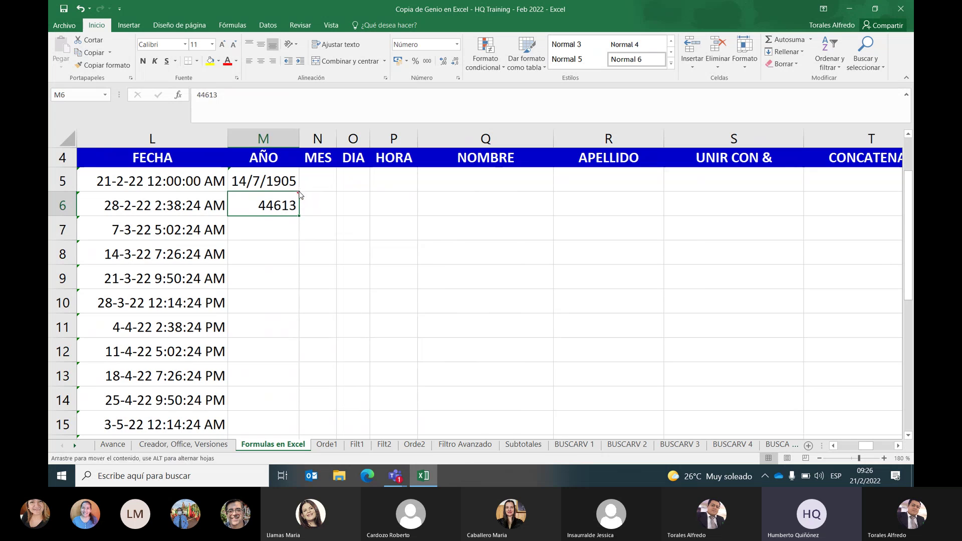
pyautogui.click(314, 234)
pyautogui.click(279, 204)
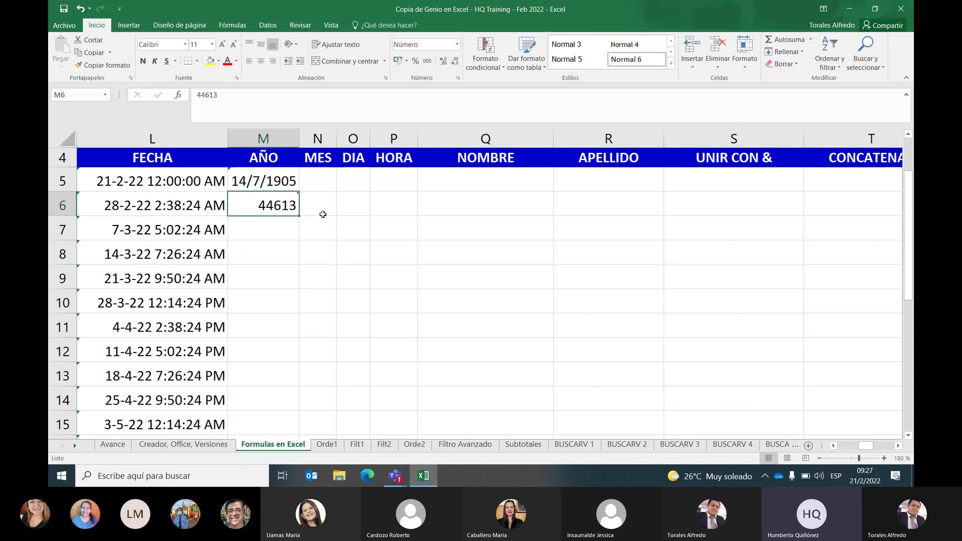
pyautogui.click(175, 266)
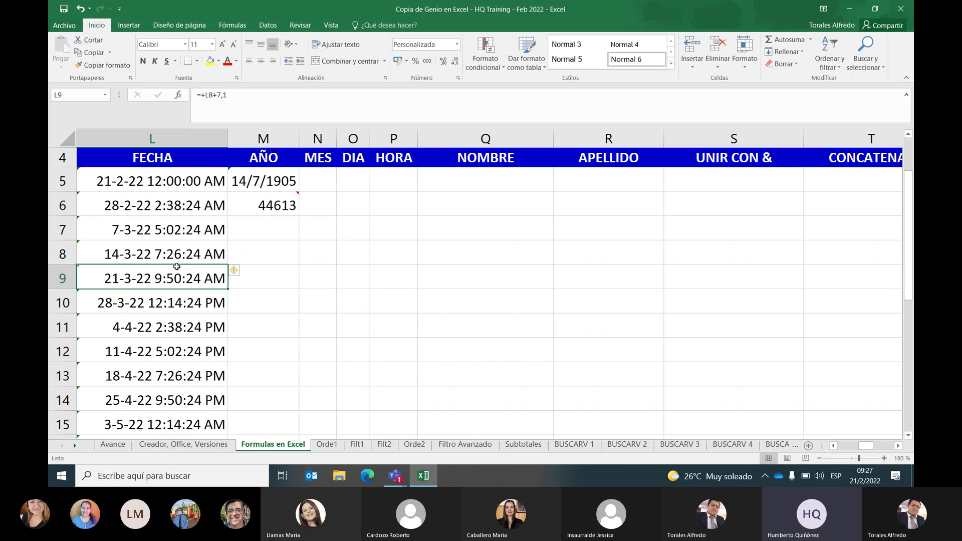
# Apply the Fecha corta format to M6 so 44613 displays as 21/2/2022
pyautogui.click(234, 206)
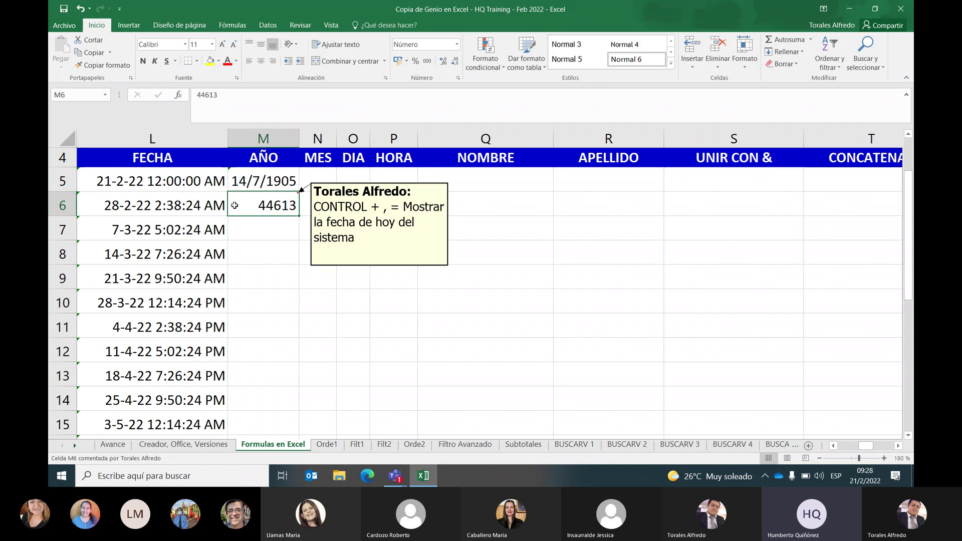
pyautogui.hotkey('ctrl', ',')
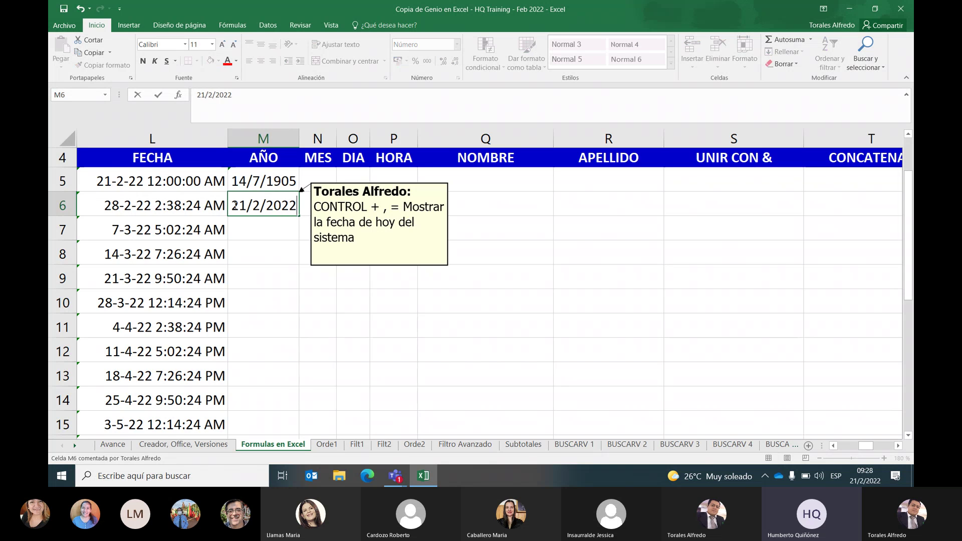
pyautogui.press('Escape')
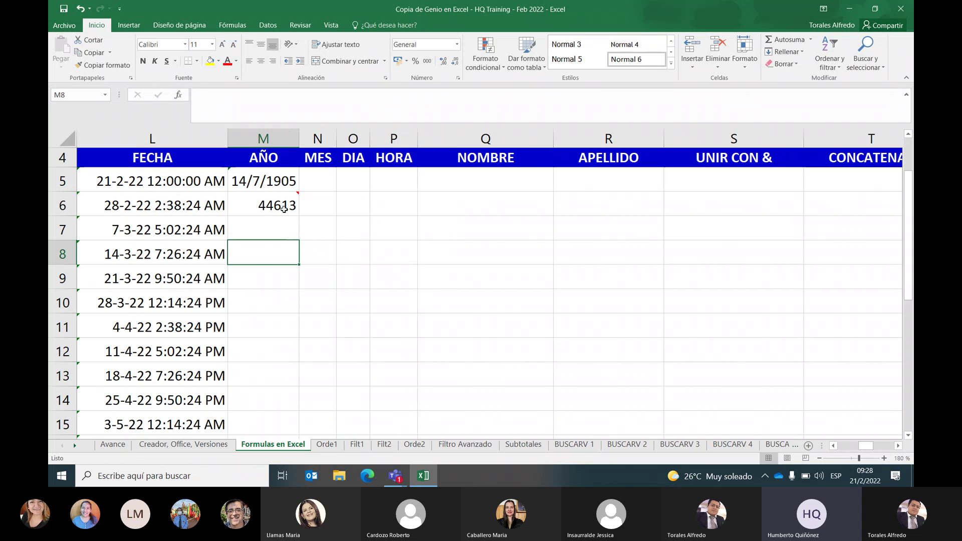
pyautogui.click(457, 46)
pyautogui.click(439, 157)
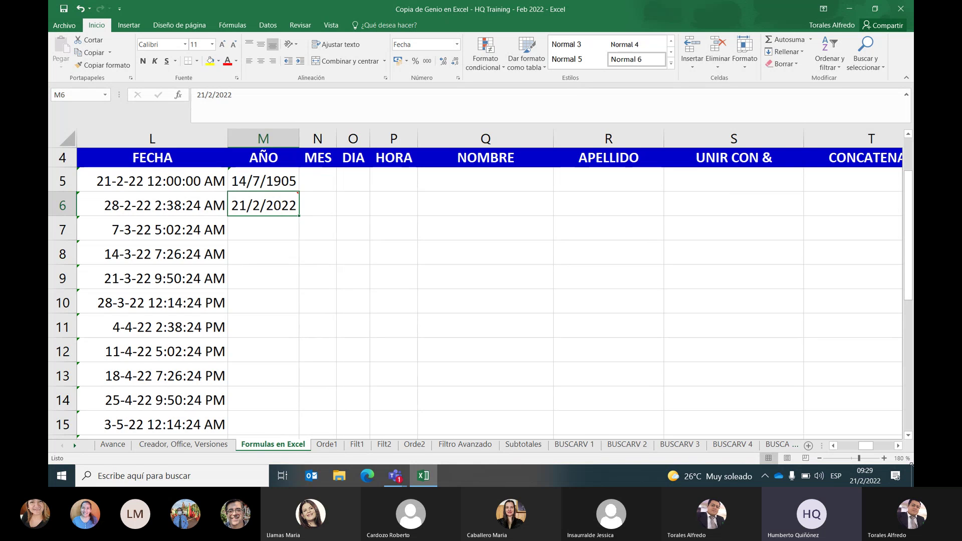
# Apply the Número format to M5:M6 so M5 shows 2022
pyautogui.moveTo(277, 189); pyautogui.dragTo(275, 198)
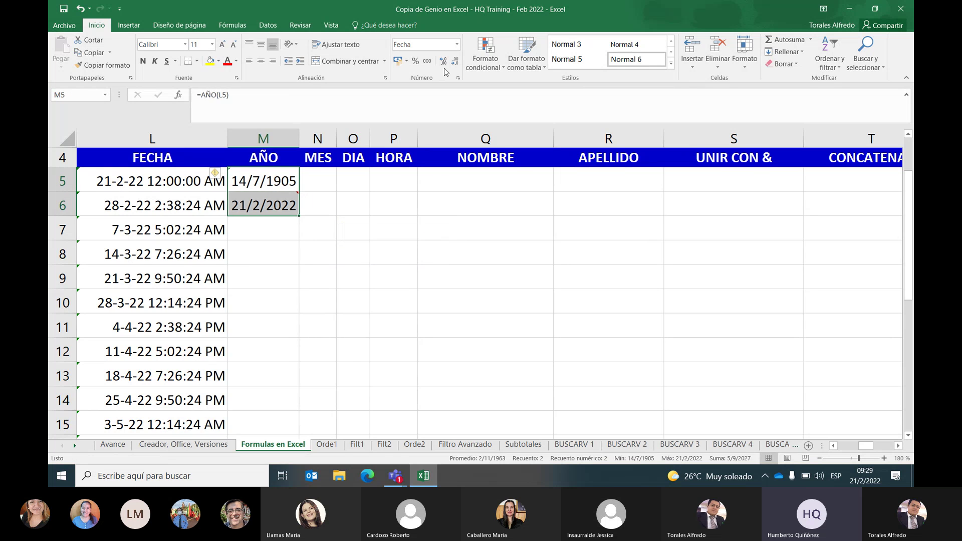
pyautogui.click(456, 44)
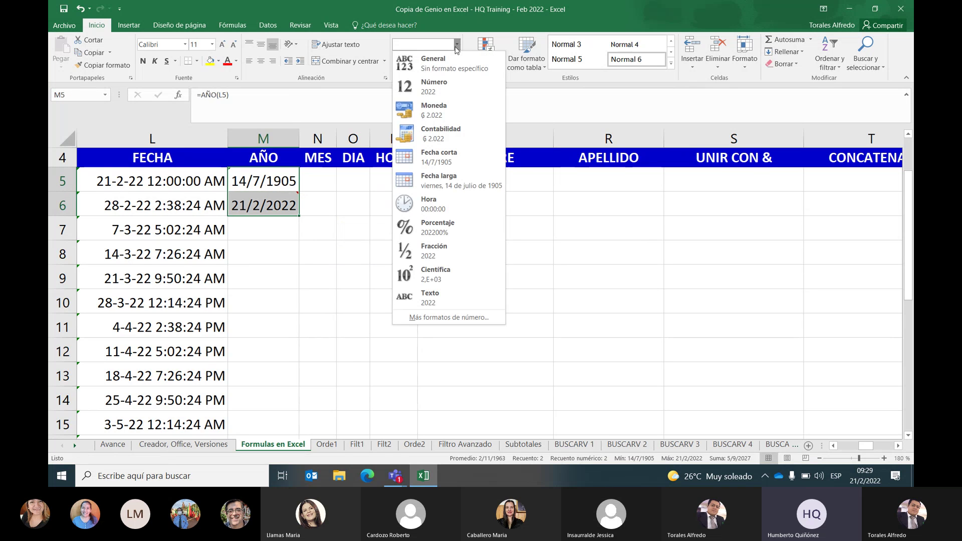
pyautogui.click(445, 80)
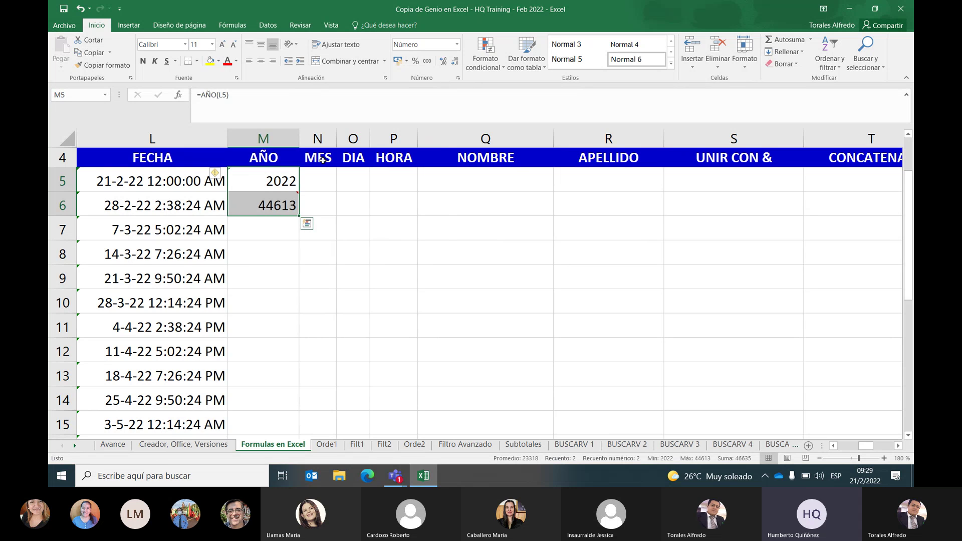
# Clear the value in M6 and reselect the year formula cell M5
pyautogui.click(280, 197)
pyautogui.press('BackSpace')
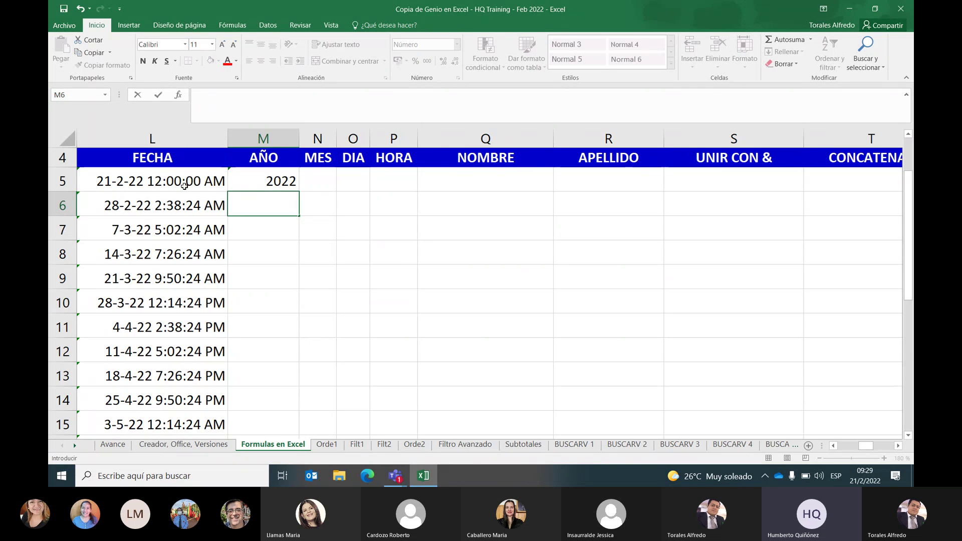
pyautogui.click(285, 184)
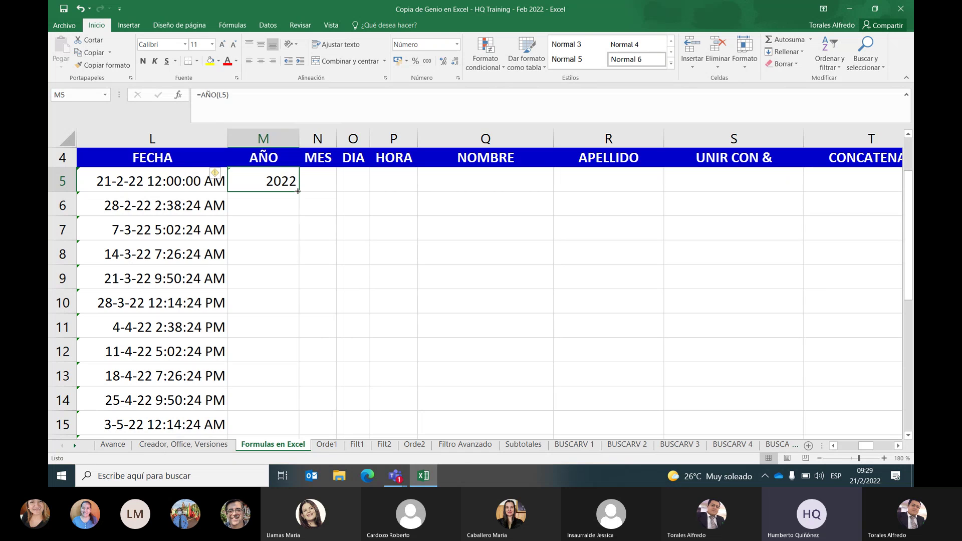
# Undo a partial drag fill, then fill =AÑO down column M via M5's fill handle
pyautogui.moveTo(297, 190); pyautogui.dragTo(279, 317)
pyautogui.scroll(3, 364, 357)
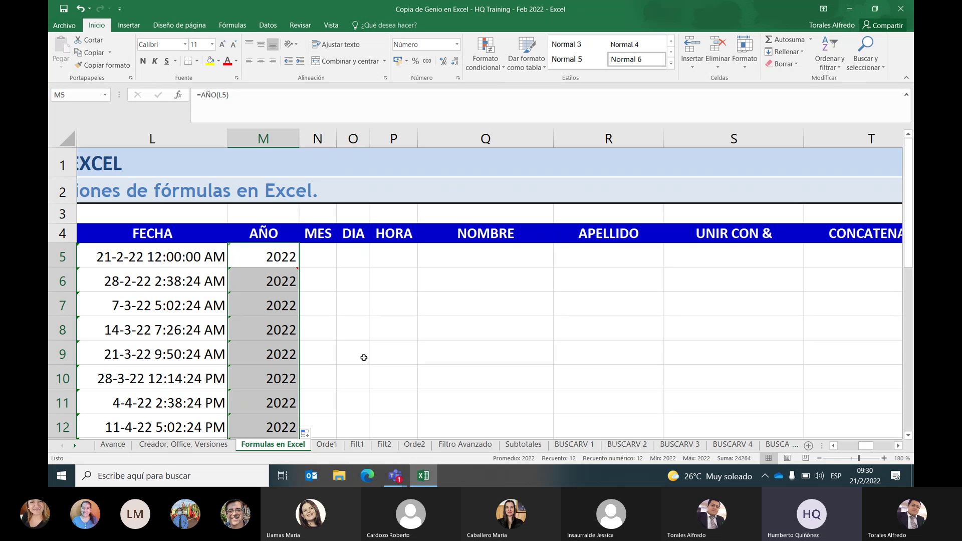
pyautogui.click(280, 283)
pyautogui.moveTo(280, 283); pyautogui.dragTo(275, 403)
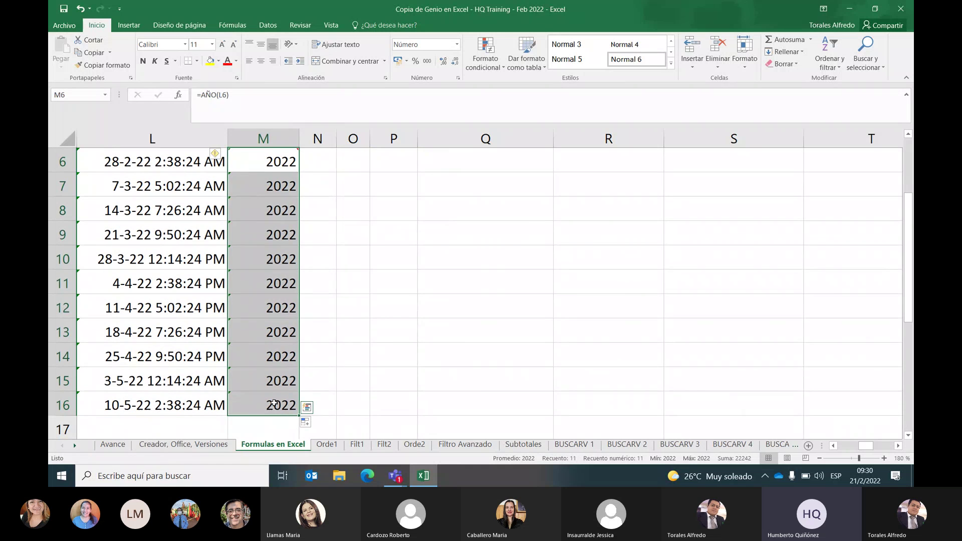
pyautogui.hotkey('ctrl', 'z')
pyautogui.scroll(2, 274, 403)
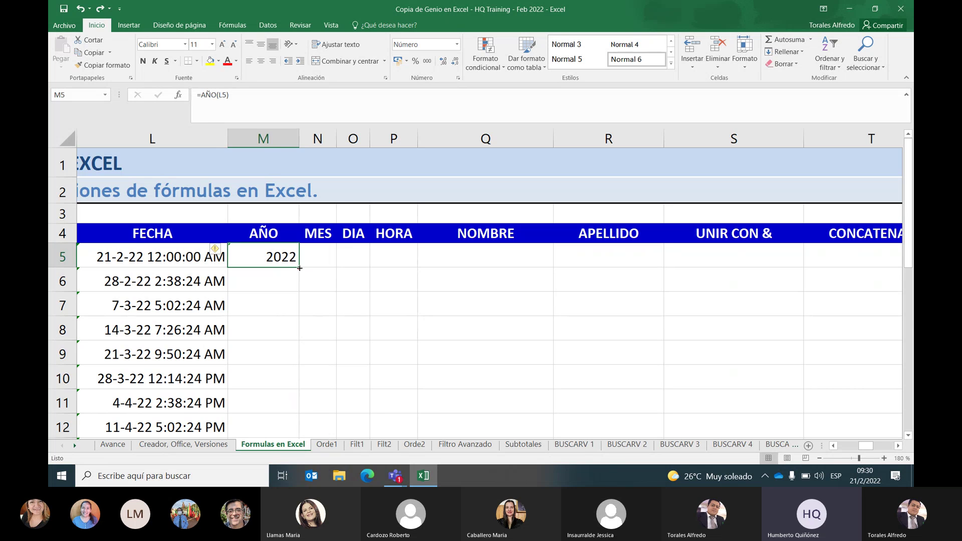
pyautogui.doubleClick(299, 268)
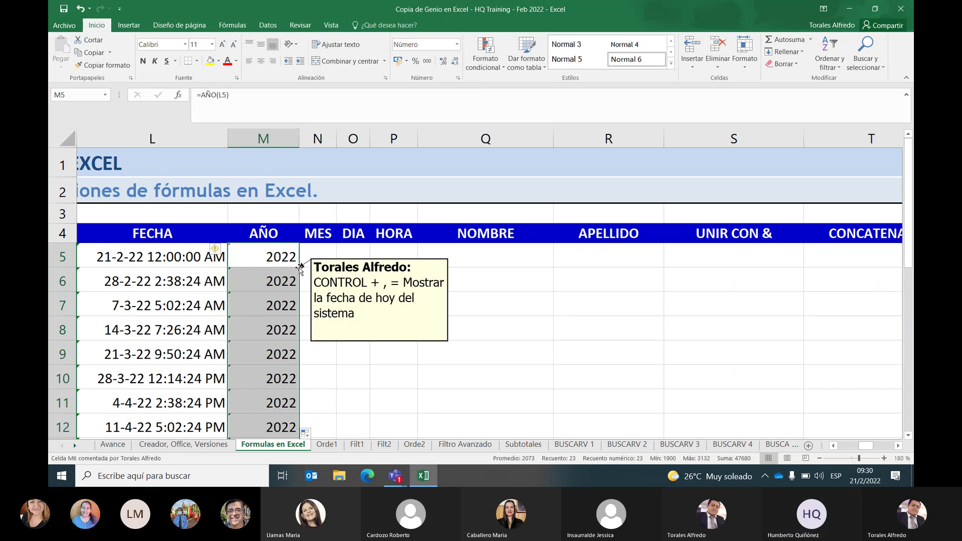
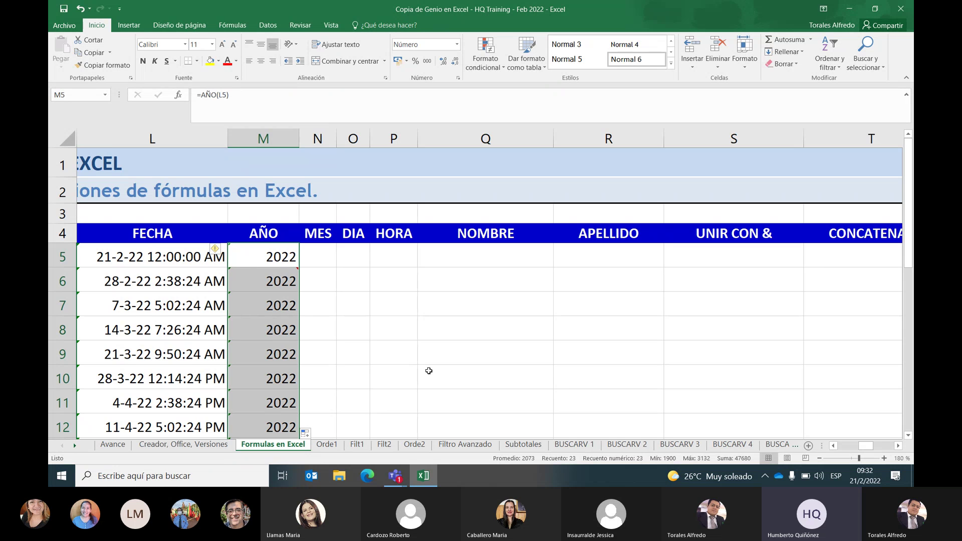
# Return to the start of the data and scroll down through the sheet
pyautogui.scroll(-4, 429, 371)
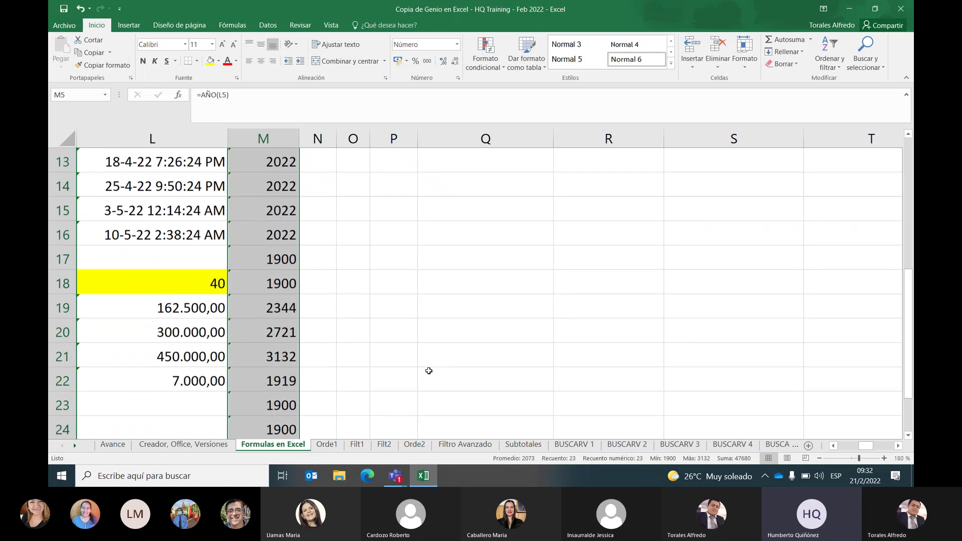
pyautogui.scroll(-3, 429, 370)
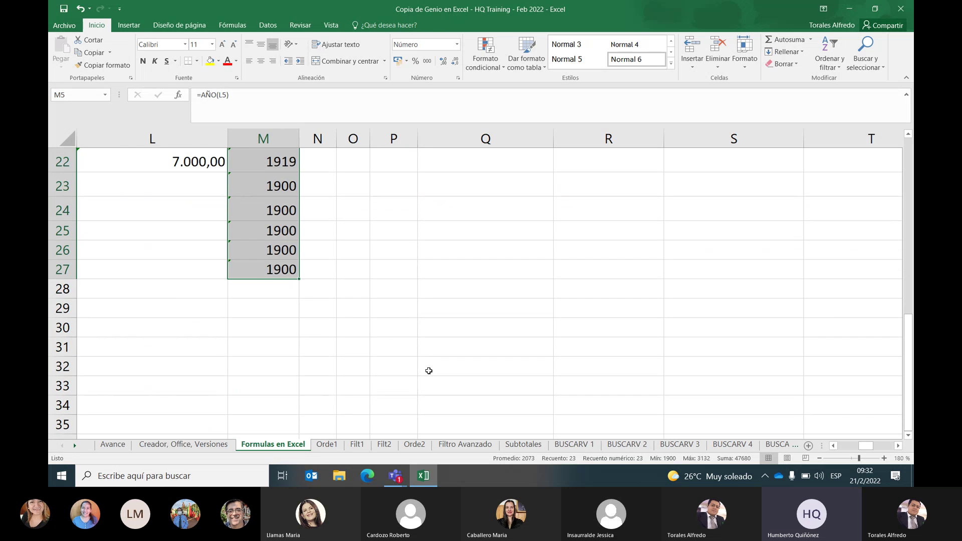
pyautogui.scroll(2, 429, 371)
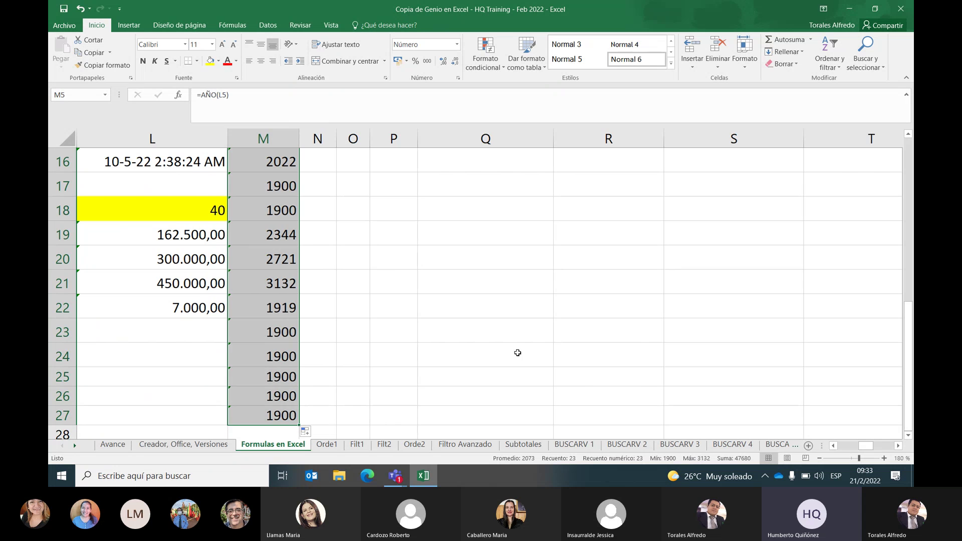
pyautogui.hotkey('ctrl', 'Home')
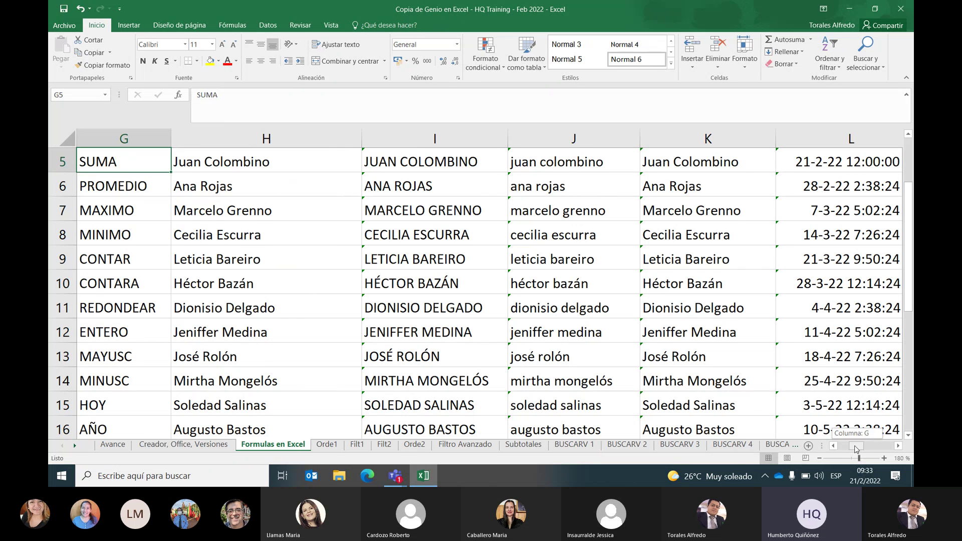
pyautogui.moveTo(857, 445); pyautogui.dragTo(845, 445)
pyautogui.scroll(-2, 515, 353)
pyautogui.scroll(-3, 515, 352)
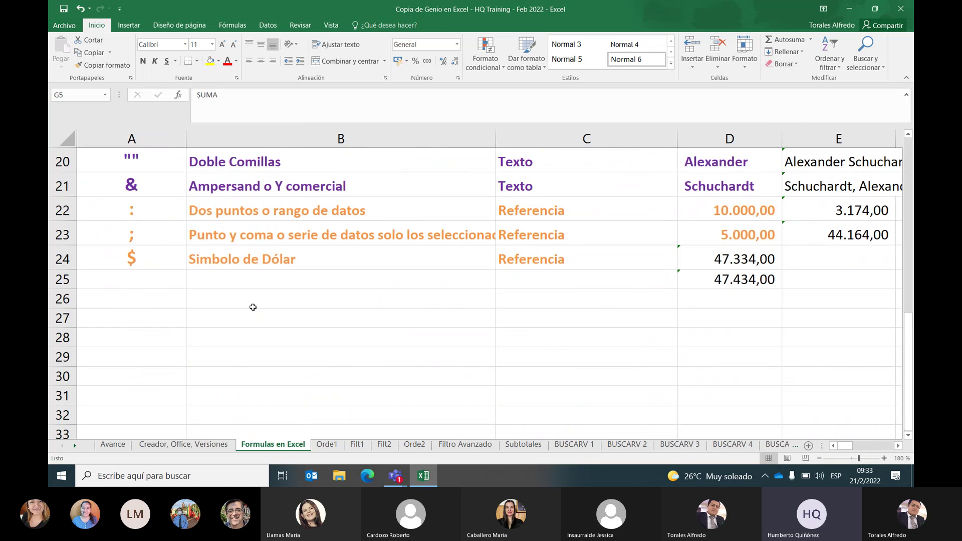
# Step along row 27 from A27 through the reference examples to the year result in M27
pyautogui.click(126, 318)
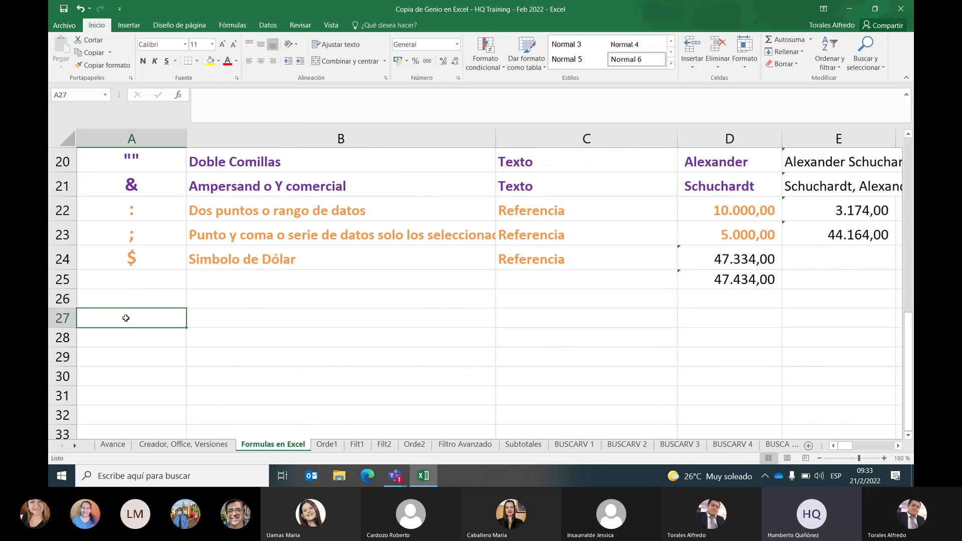
pyautogui.press('Right')
pyautogui.press('Right')
pyautogui.press('Right')
pyautogui.press('Right')
pyautogui.press('Right')
pyautogui.press('Right')
pyautogui.press('Right')
pyautogui.press('Right')
pyautogui.press('Right')
pyautogui.press('Right')
pyautogui.press('Right')
pyautogui.press('Left')
pyautogui.press('Left')
pyautogui.press('Left')
pyautogui.press('Left')
pyautogui.press('Left')
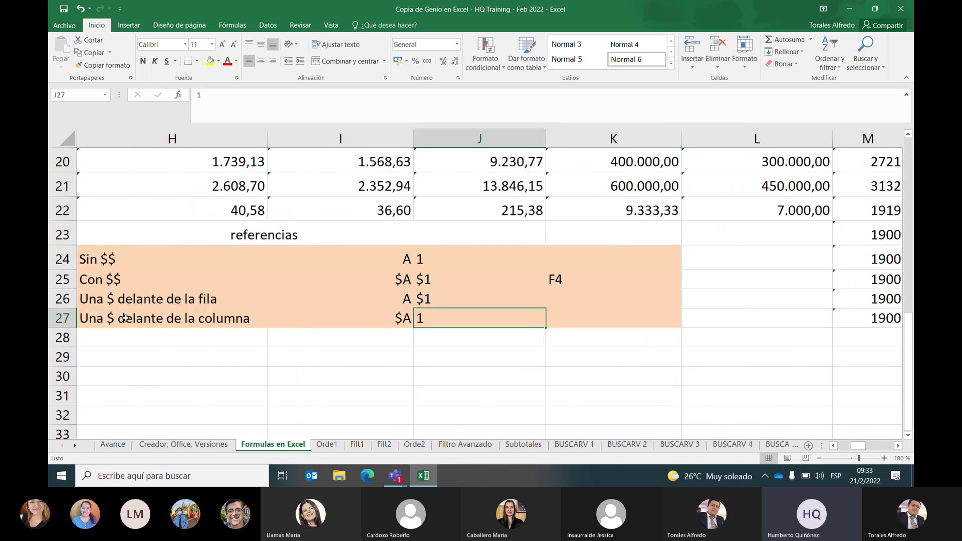
pyautogui.press('Left')
pyautogui.press('Right')
pyautogui.press('Right')
pyautogui.press('Right')
pyautogui.press('Right')
pyautogui.press('Right')
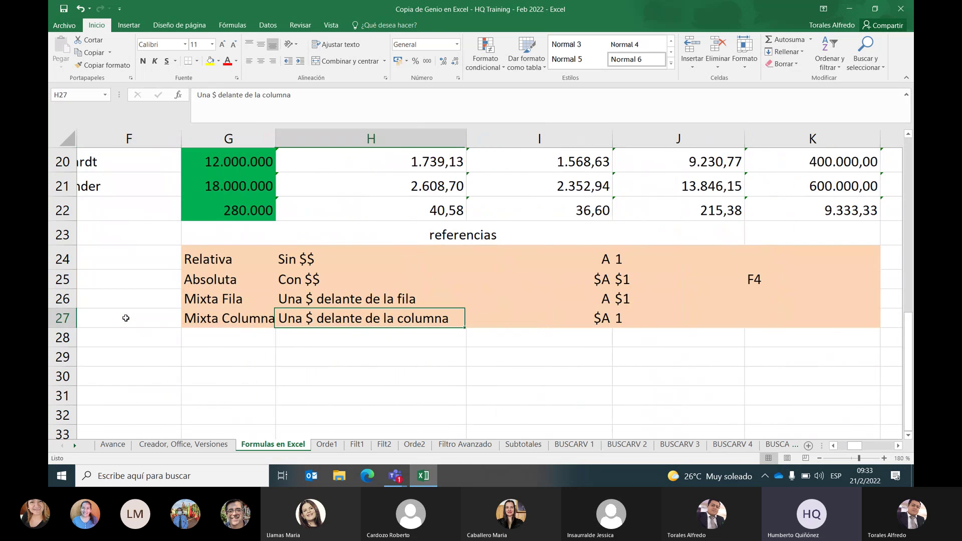
pyautogui.press('Right')
pyautogui.press('Right')
pyautogui.press('Right')
pyautogui.press('Left')
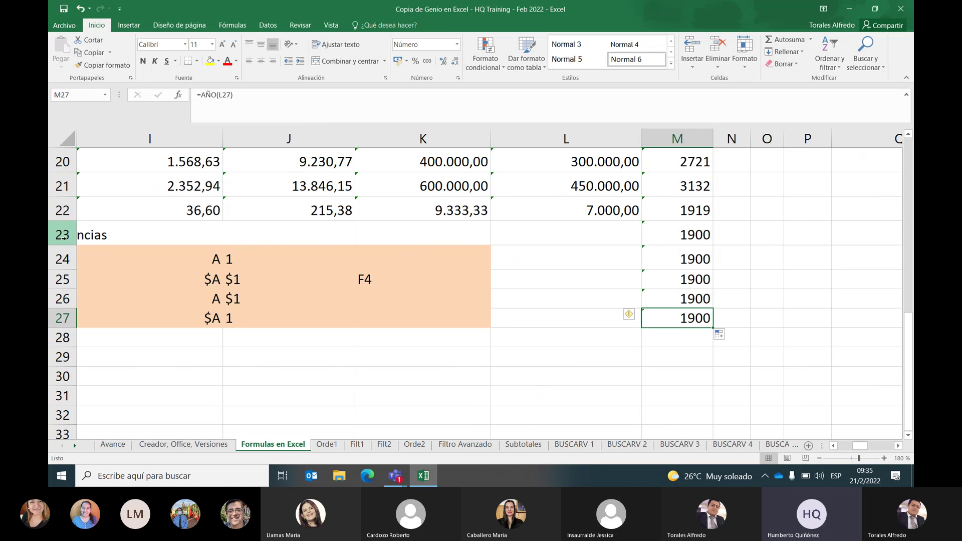
# Delete the unwanted year formulas in M18:M27
pyautogui.scroll(2, 652, 318)
pyautogui.scroll(-2, 657, 321)
pyautogui.scroll(2, 655, 318)
pyautogui.moveTo(676, 241); pyautogui.dragTo(676, 392)
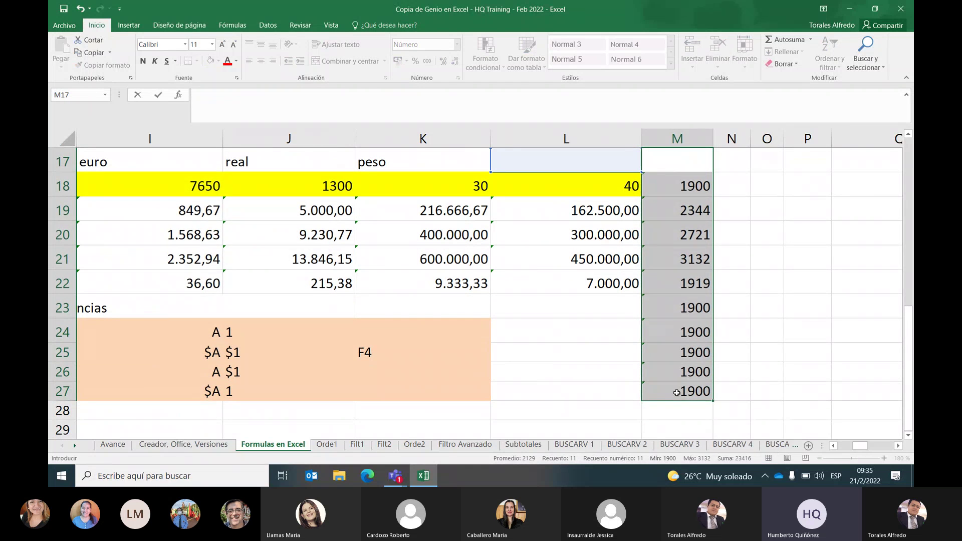
pyautogui.click(788, 256)
pyautogui.moveTo(697, 190); pyautogui.dragTo(684, 397)
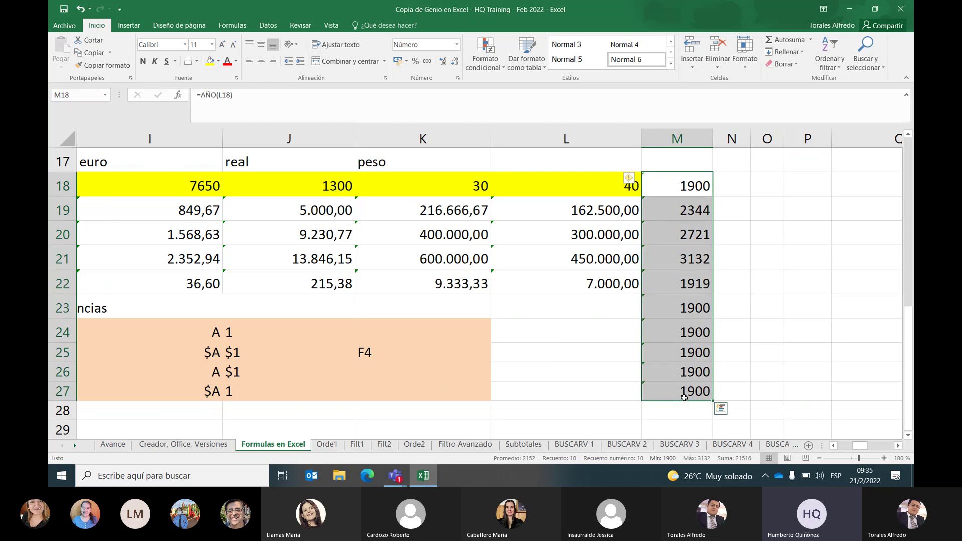
pyautogui.press('Delete')
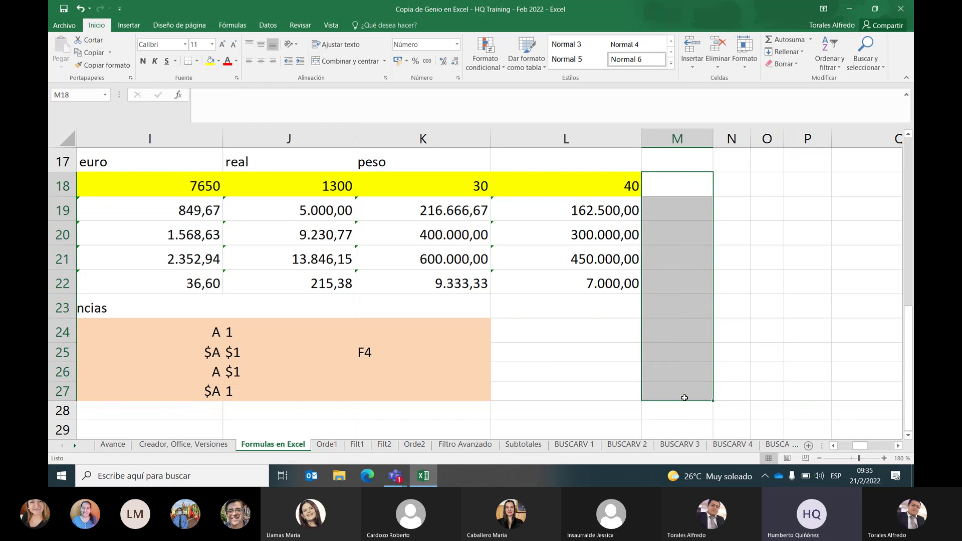
# Scroll back to the top and return focus to the workbook window
pyautogui.scroll(2, 684, 421)
pyautogui.scroll(1, 686, 422)
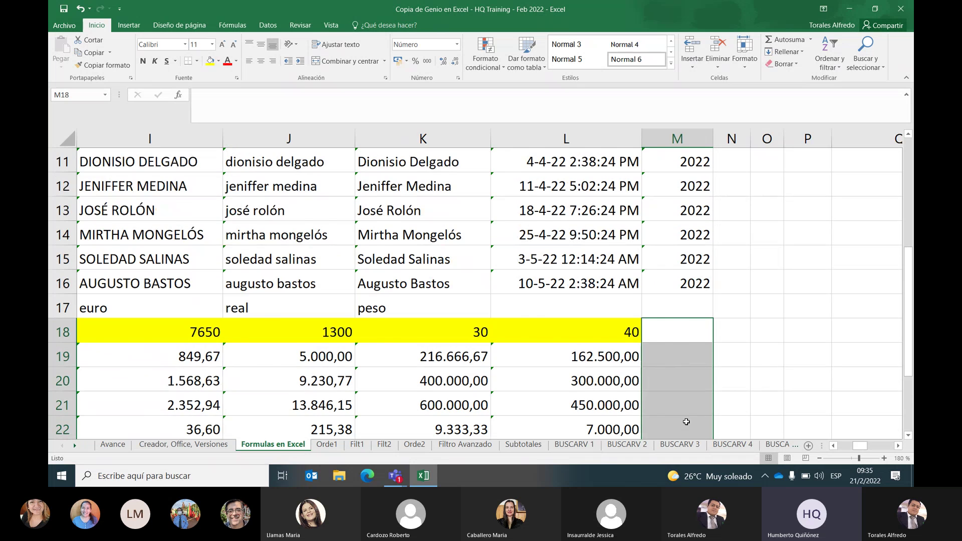
pyautogui.scroll(1, 686, 422)
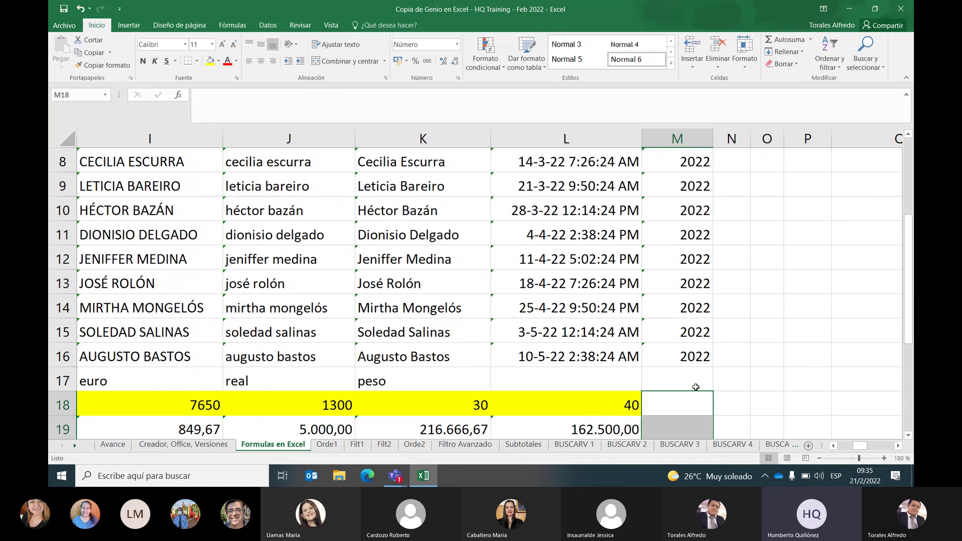
pyautogui.scroll(1, 696, 386)
pyautogui.scroll(1, 695, 387)
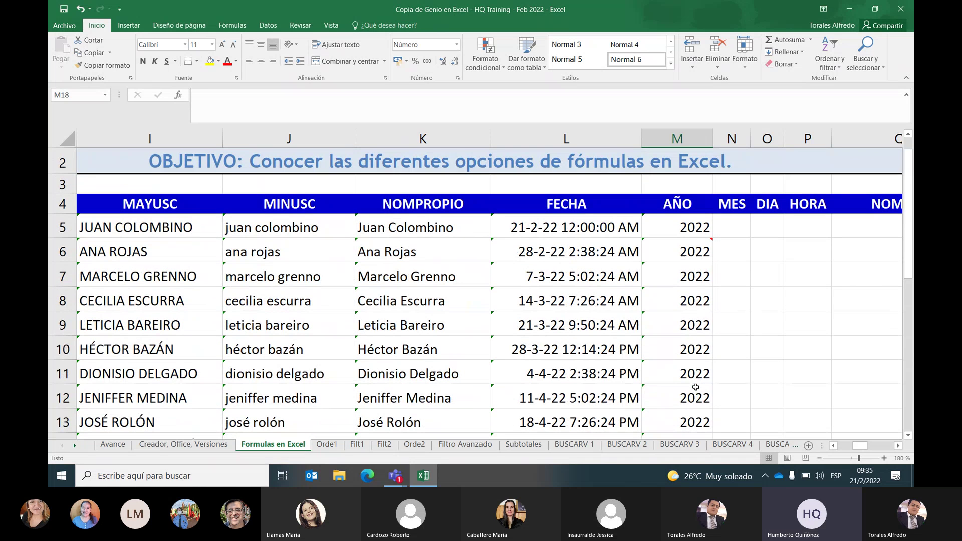
pyautogui.scroll(-2, 696, 387)
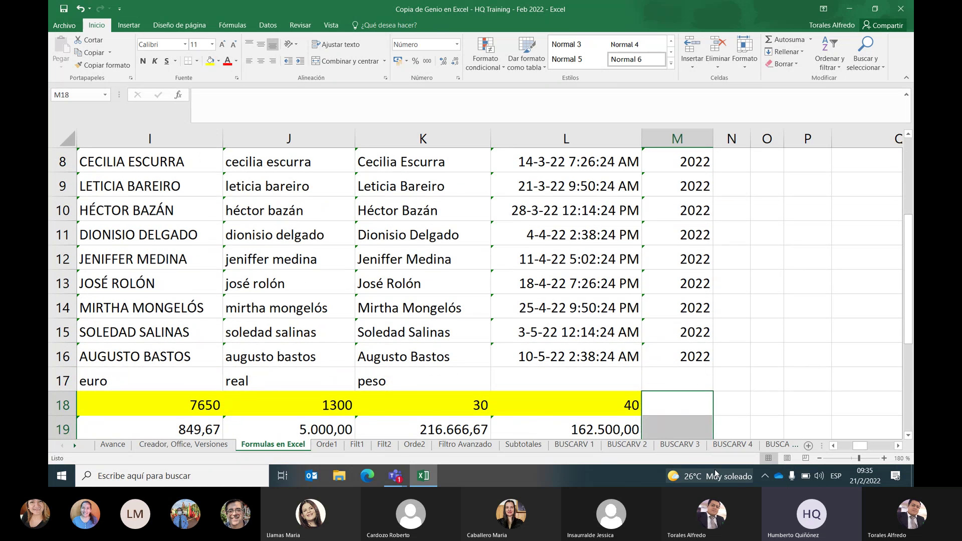
pyautogui.moveTo(393, 480)
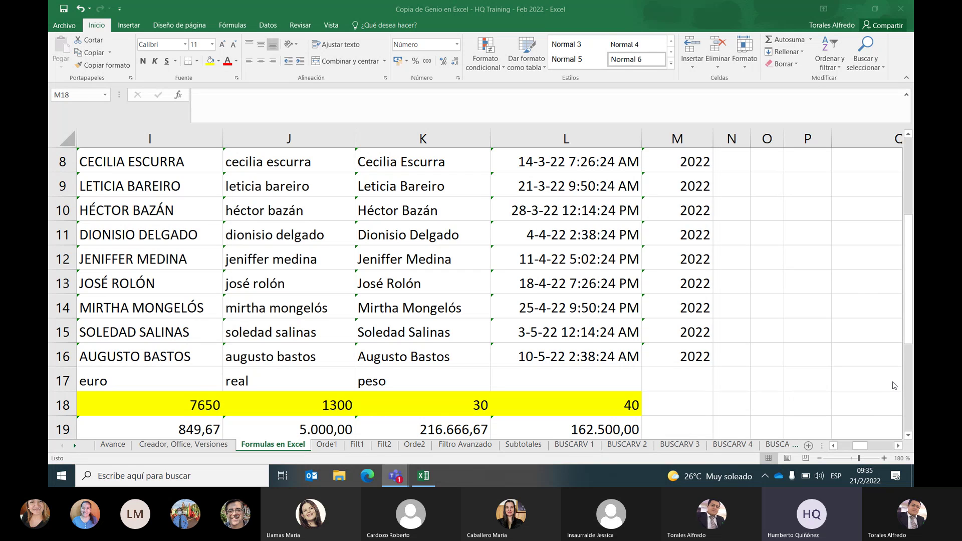
pyautogui.hotkey('alt', 'Tab')
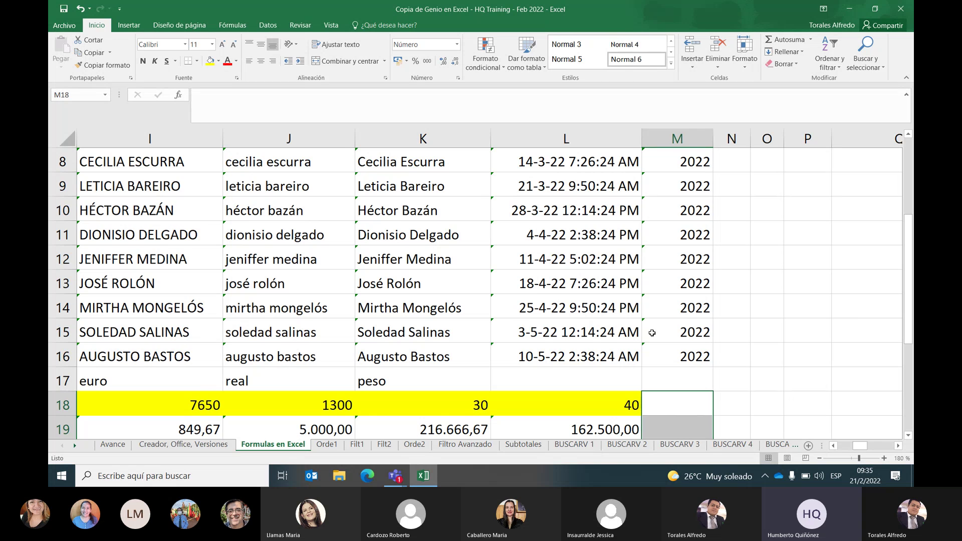
pyautogui.click(849, 9)
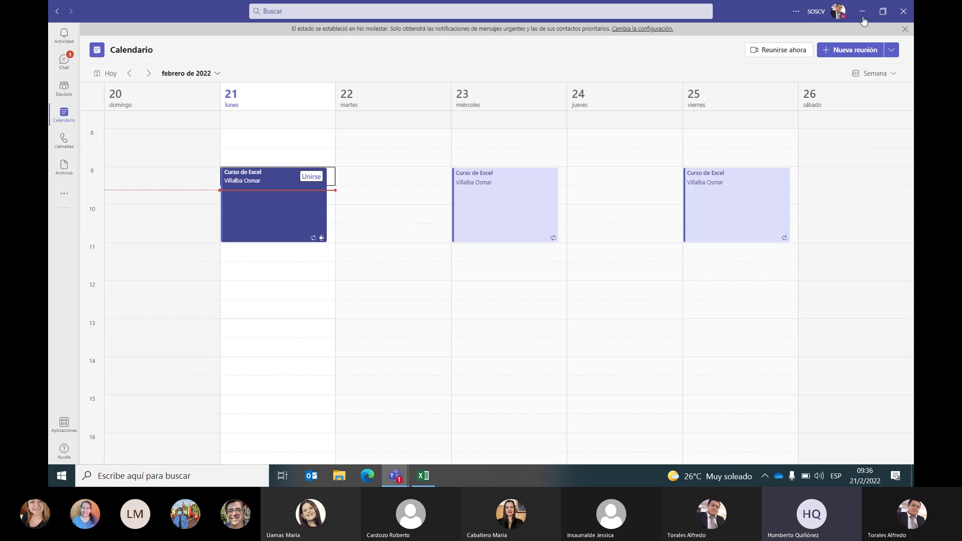
pyautogui.click(861, 12)
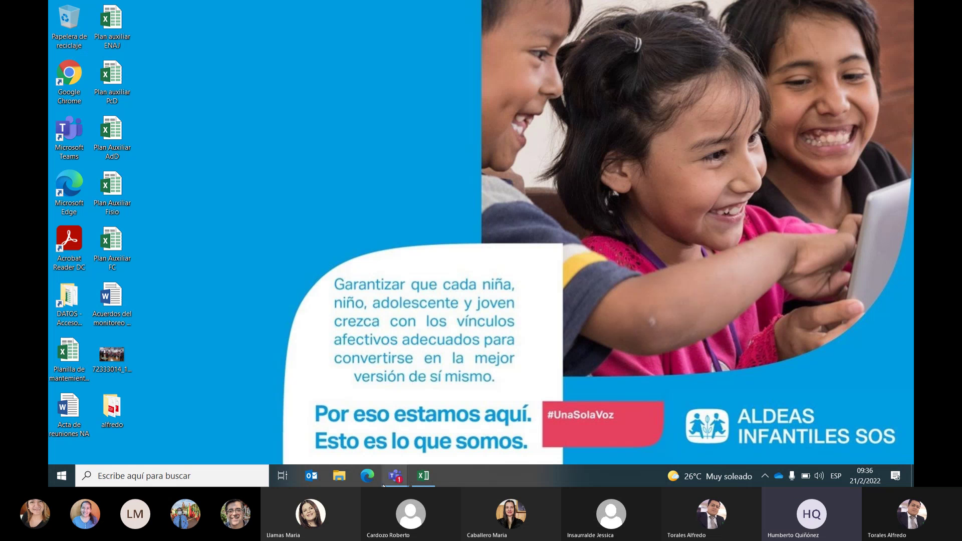
pyautogui.click(423, 476)
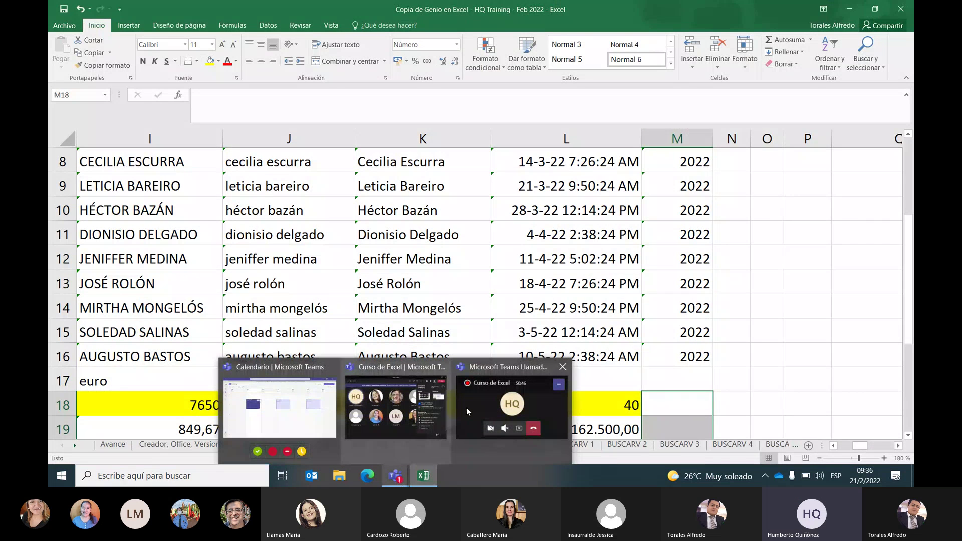
pyautogui.moveTo(474, 408)
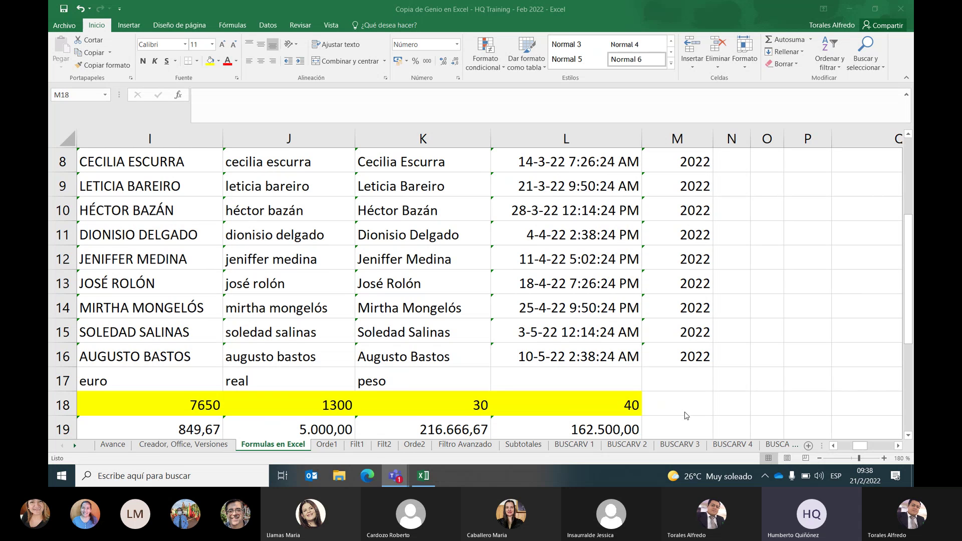
# Select cell N5 under the MES heading and open the Insert Function dialog
pyautogui.moveTo(909, 278); pyautogui.dragTo(912, 148)
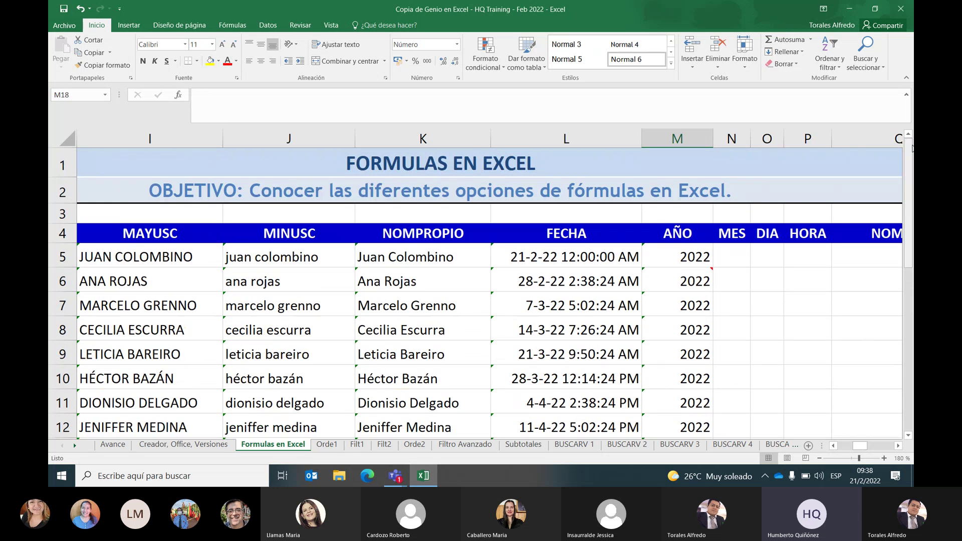
pyautogui.click(745, 251)
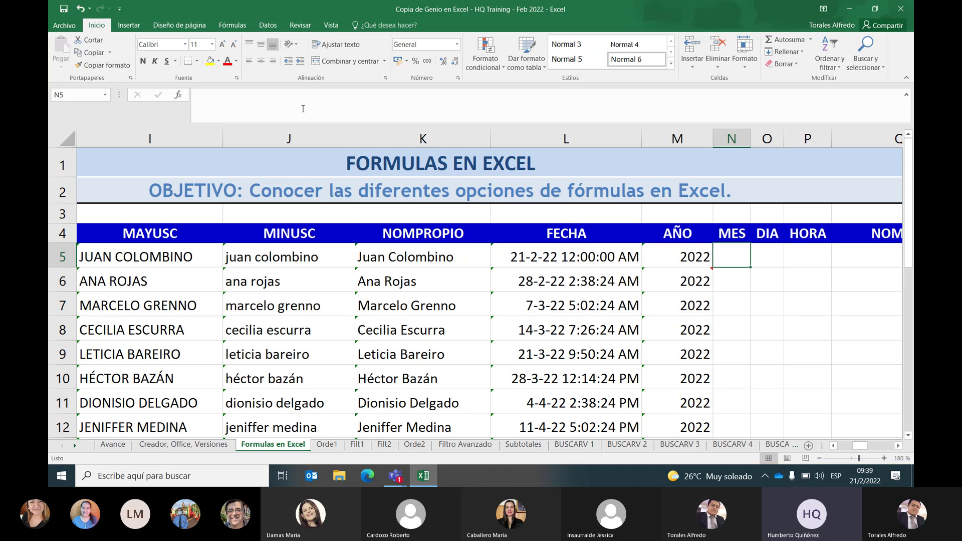
pyautogui.click(179, 95)
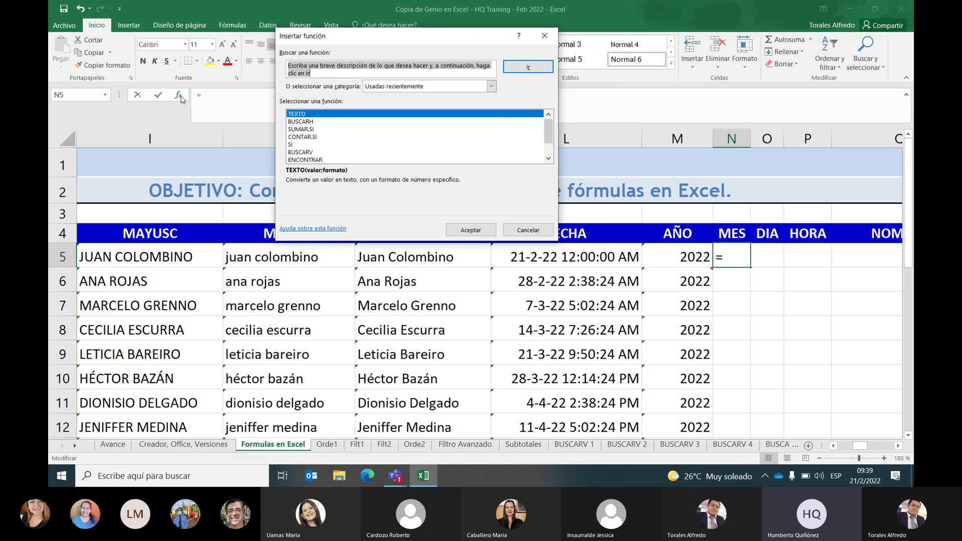
# Choose the MES function from the Fecha y hora category for cell N5
pyautogui.click(492, 86)
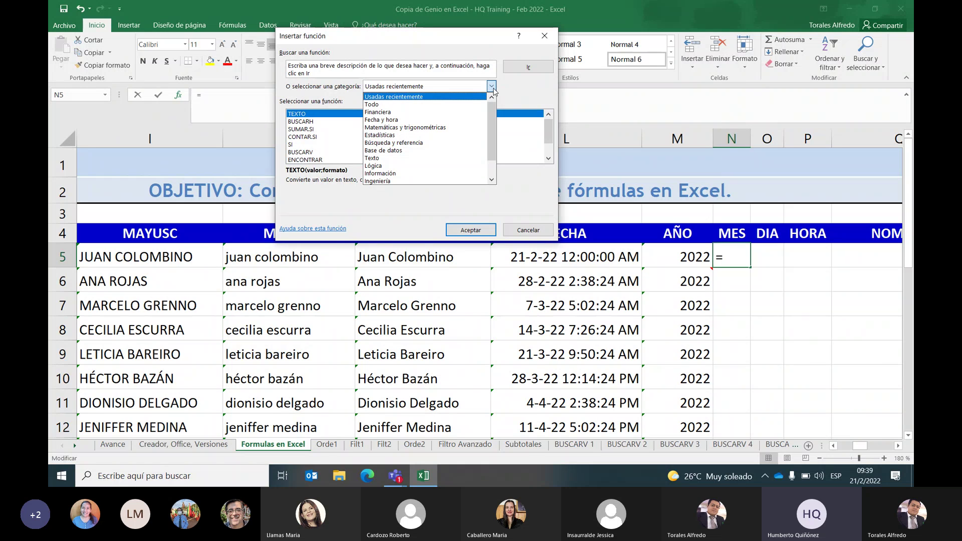
pyautogui.click(452, 120)
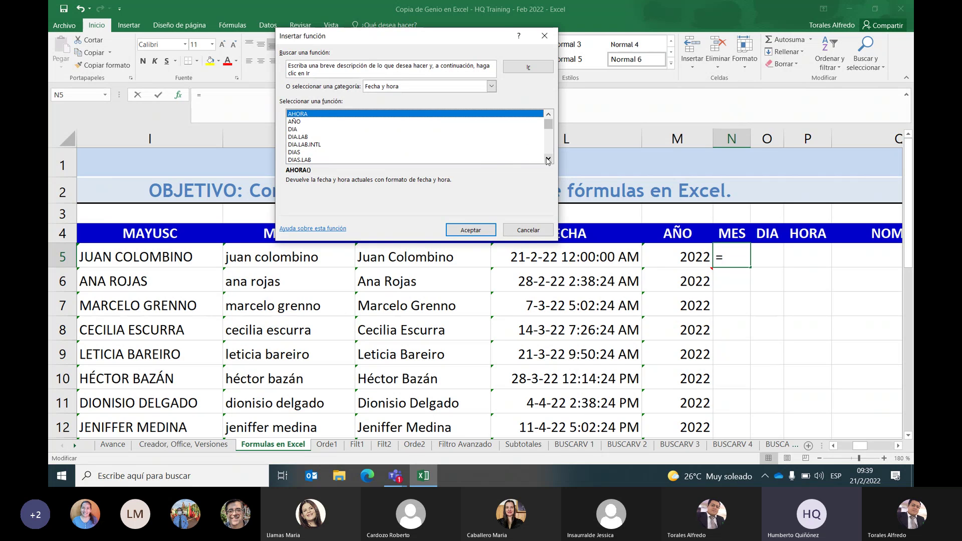
pyautogui.click(548, 160)
pyautogui.click(549, 160)
pyautogui.click(550, 159)
pyautogui.press('m')
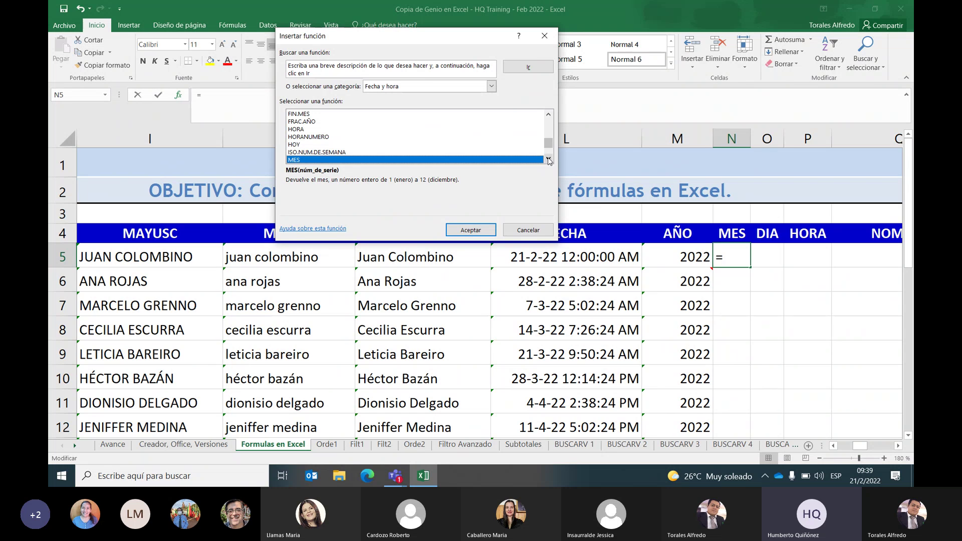
pyautogui.press('Return')
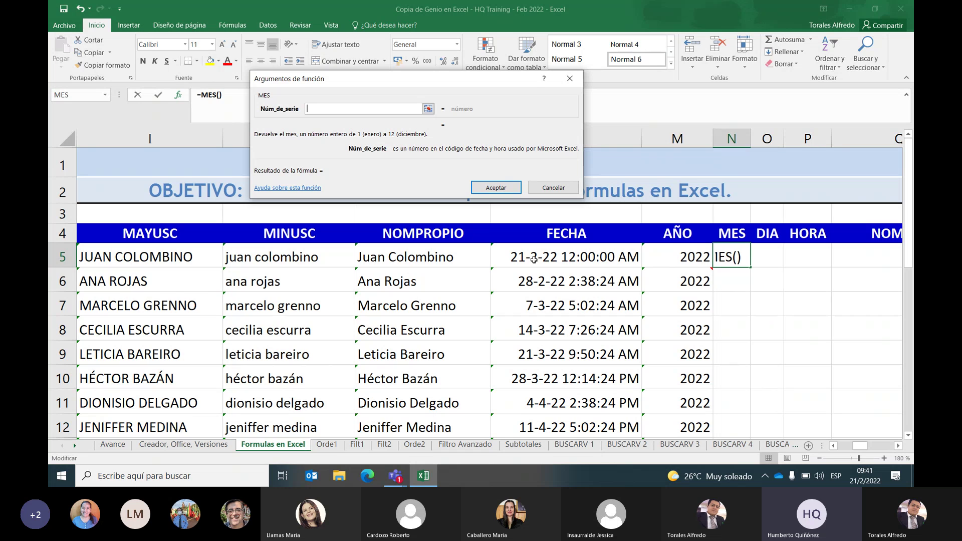
# Set N5 to =MES(L5), returning 2, then reopen the formula for editing
pyautogui.click(534, 259)
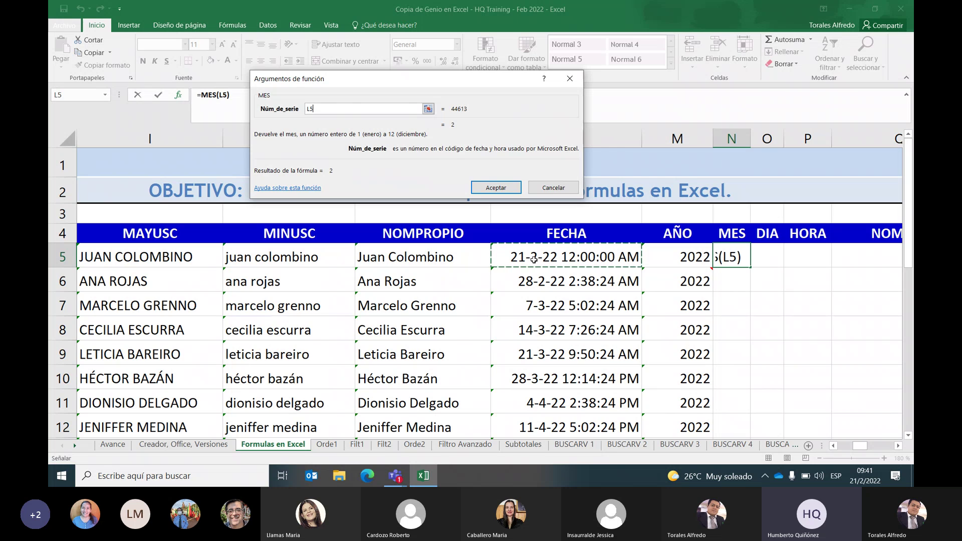
pyautogui.click(507, 190)
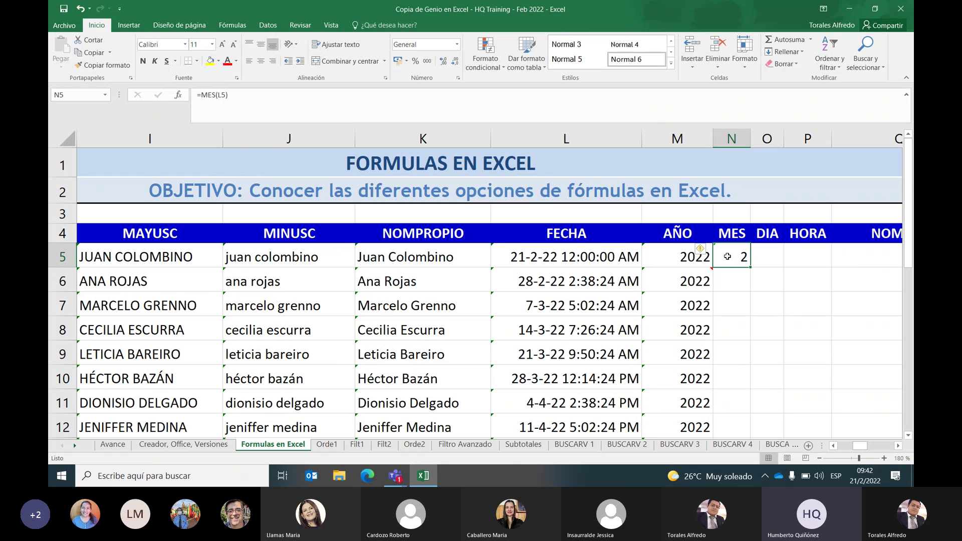
pyautogui.doubleClick(727, 256)
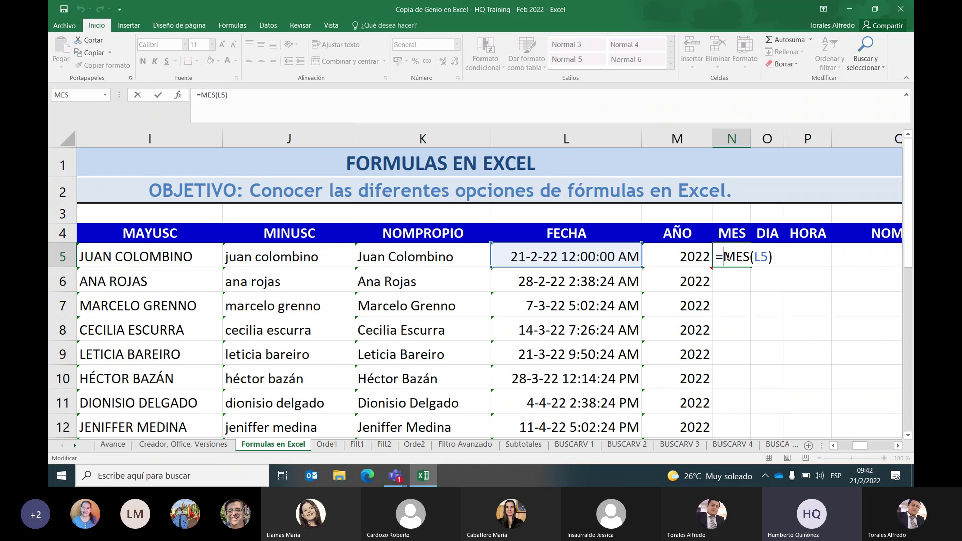
# Restore N5 to =MES(L5) without the stray N6 reference and fill it down column N
pyautogui.click(745, 276)
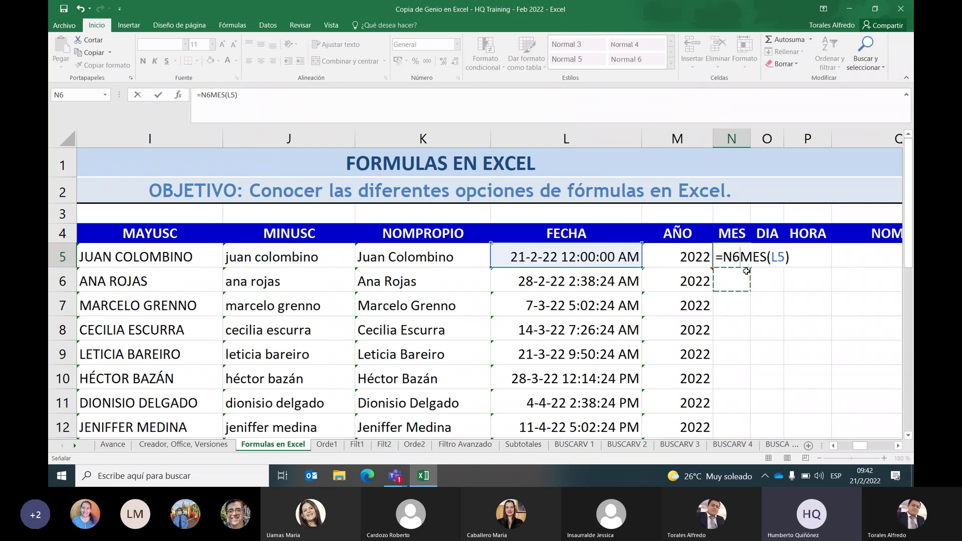
pyautogui.click(738, 257)
pyautogui.press('BackSpace')
pyautogui.press('BackSpace')
pyautogui.press('End')
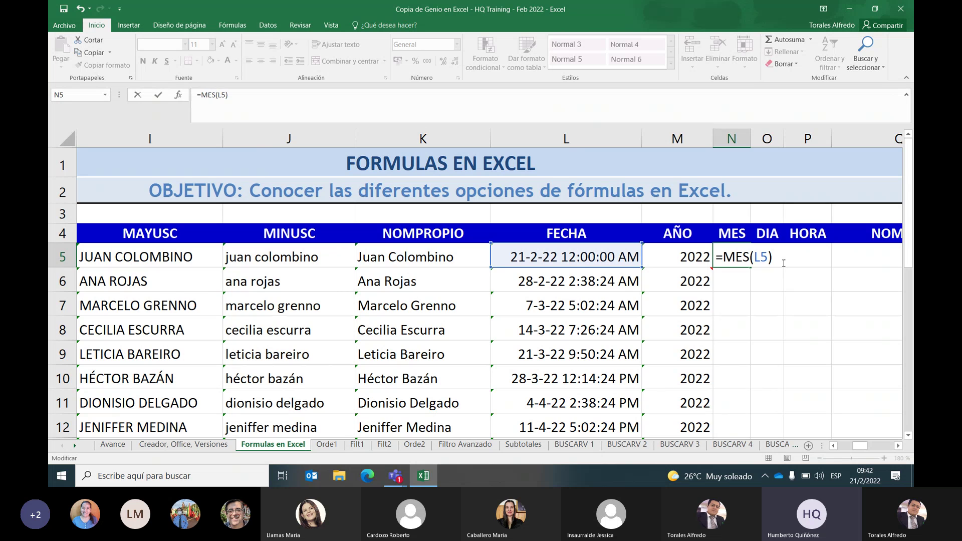
pyautogui.hotkey('ctrl', 'Return')
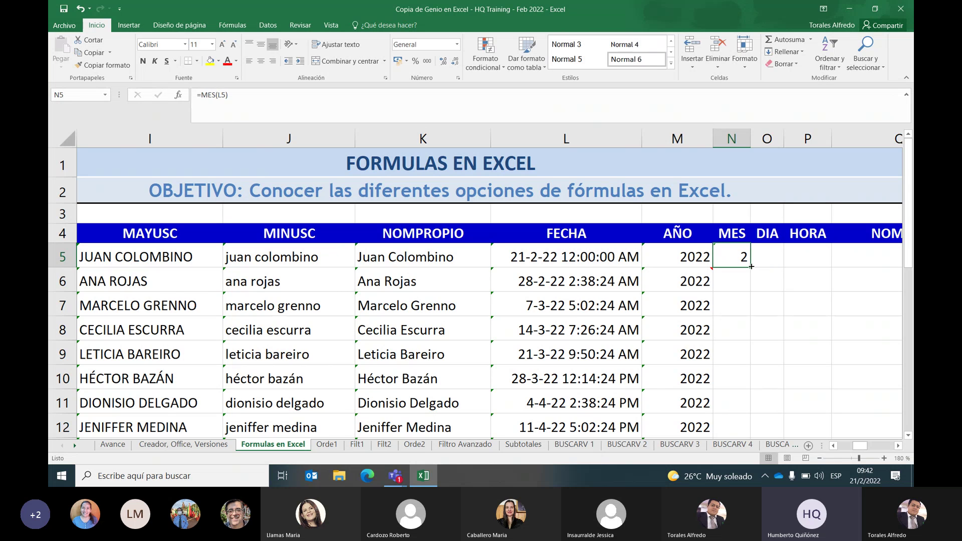
pyautogui.doubleClick(751, 266)
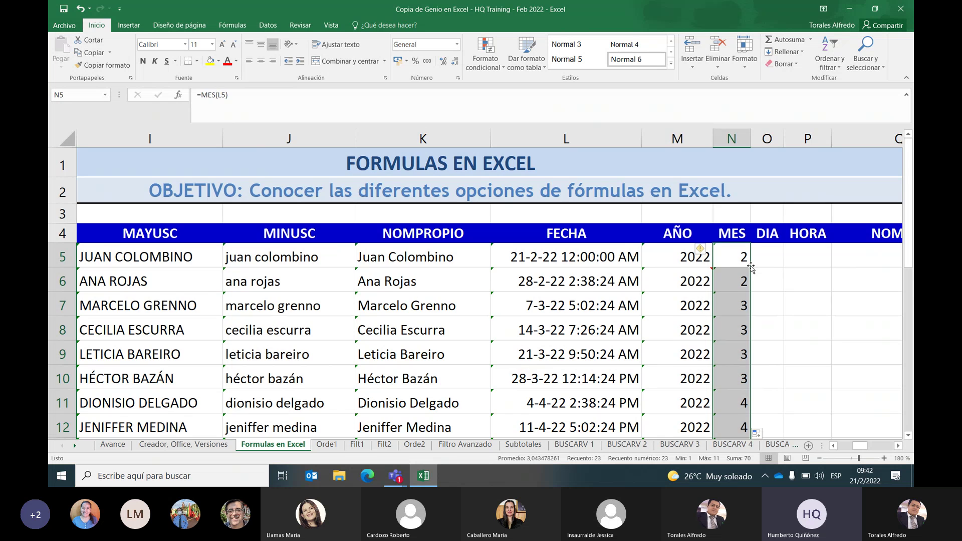
# Clear the spillover month values in N17:N27, then return to the top
pyautogui.scroll(-2, 751, 267)
pyautogui.scroll(-2, 751, 267)
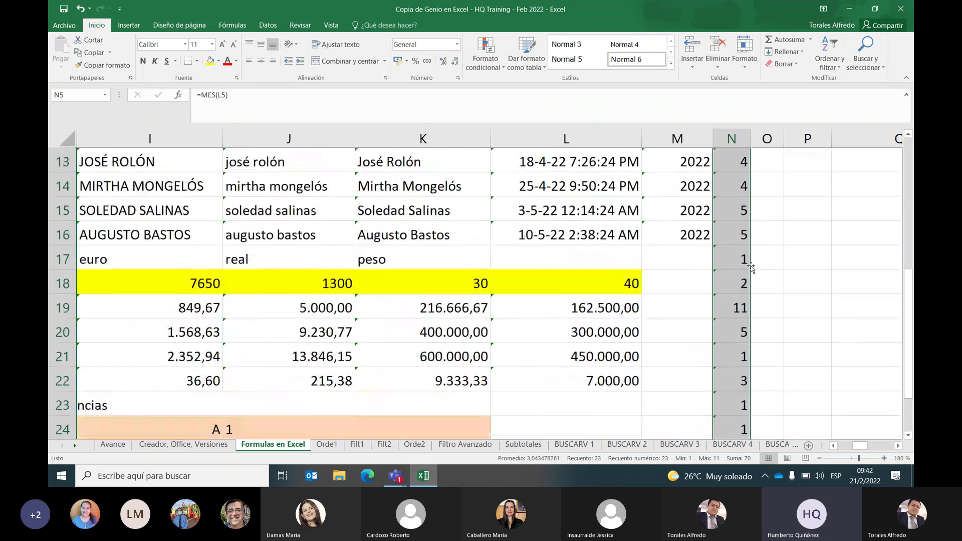
pyautogui.scroll(-1, 751, 267)
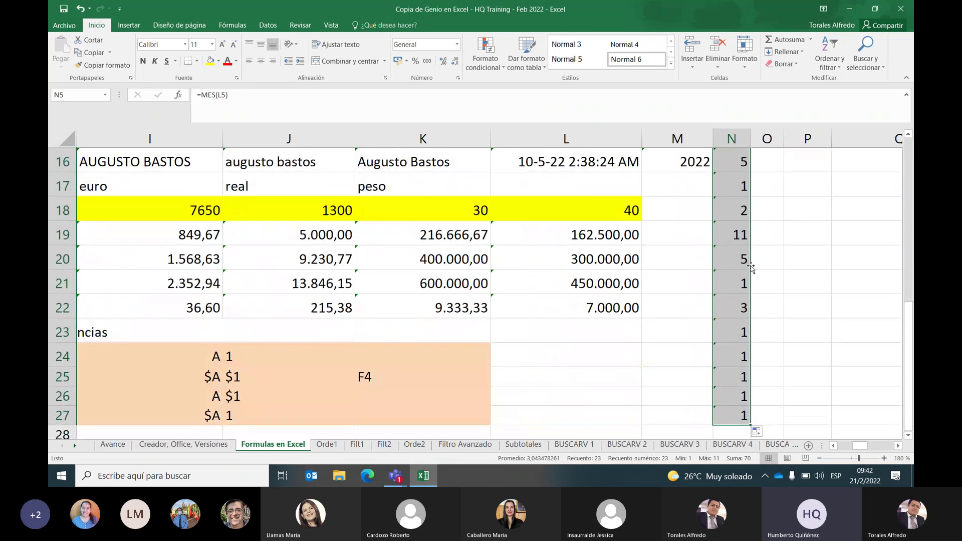
pyautogui.moveTo(742, 186); pyautogui.dragTo(731, 414)
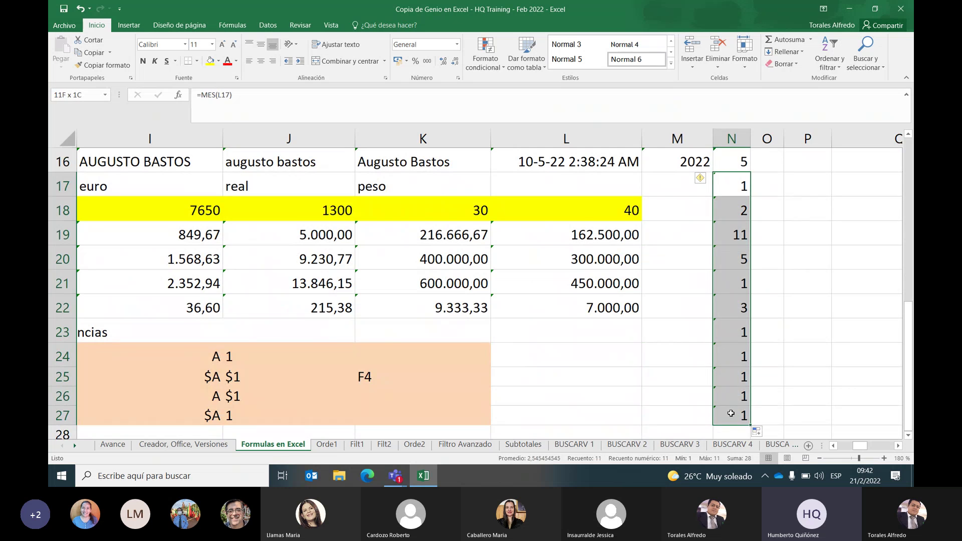
pyautogui.press('Delete')
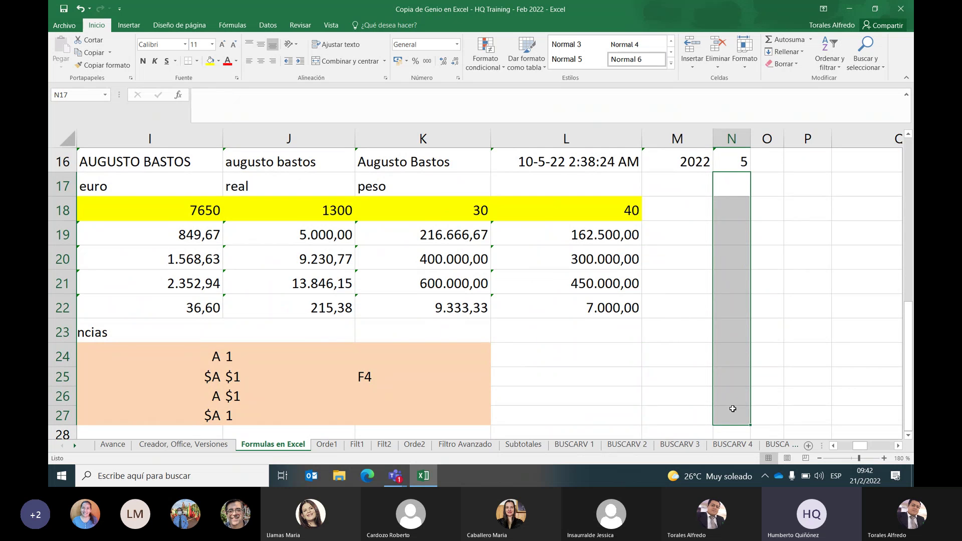
pyautogui.scroll(3, 731, 413)
pyautogui.scroll(2, 733, 408)
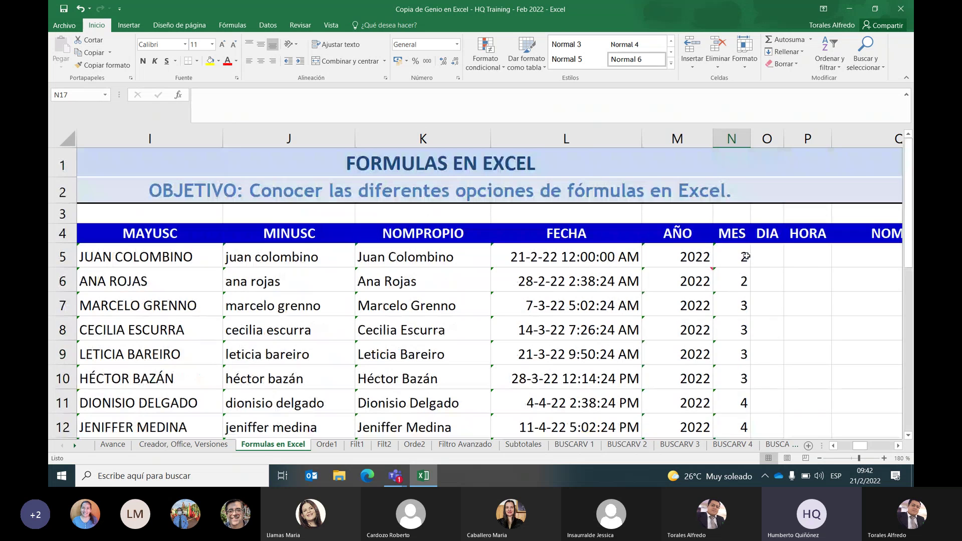
# Check the month values in column N, then minimize the Excel window
pyautogui.scroll(-1, 747, 263)
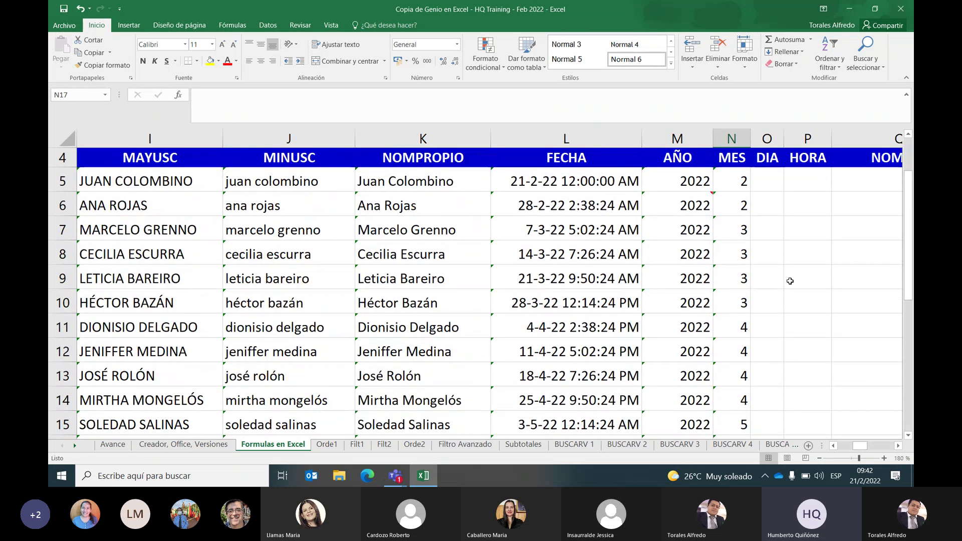
pyautogui.scroll(-1, 790, 281)
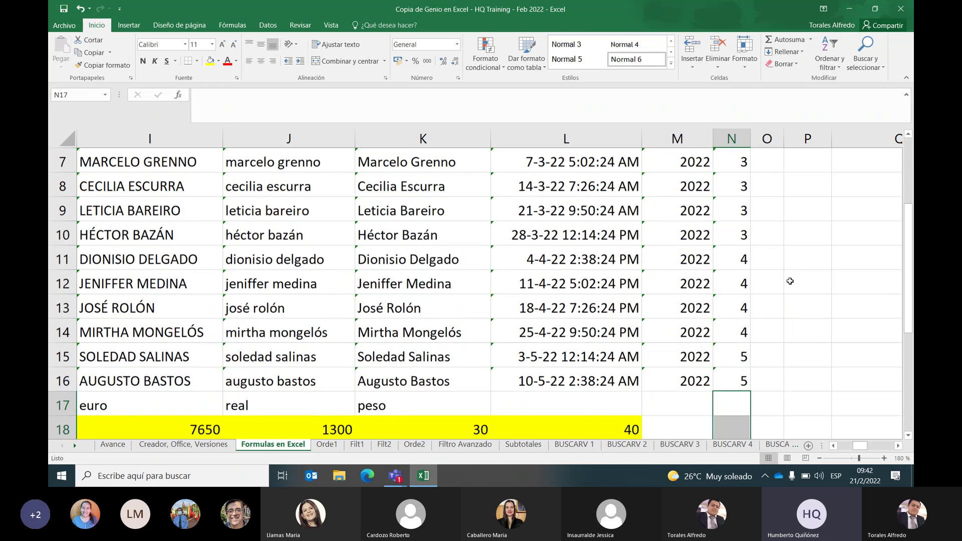
pyautogui.scroll(1, 790, 281)
pyautogui.scroll(-1, 790, 281)
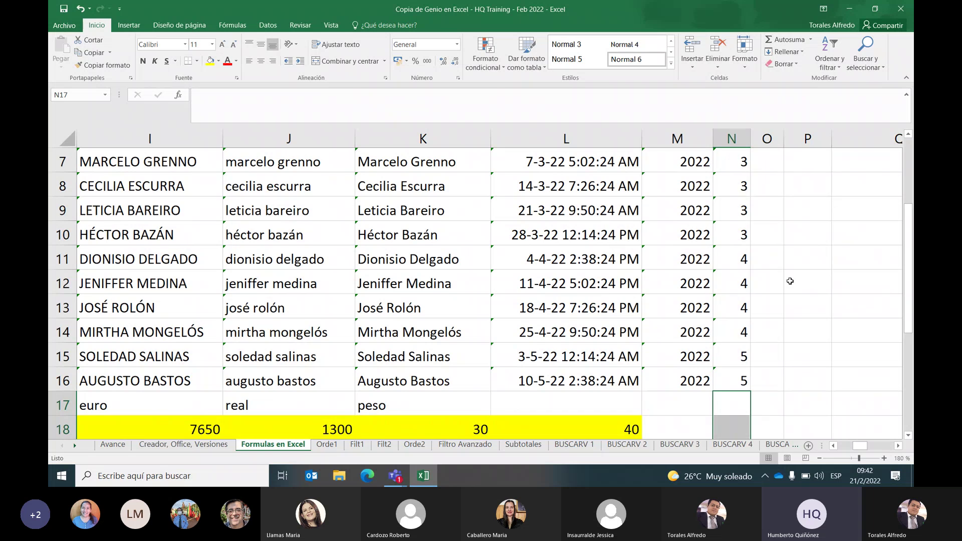
pyautogui.scroll(2, 790, 281)
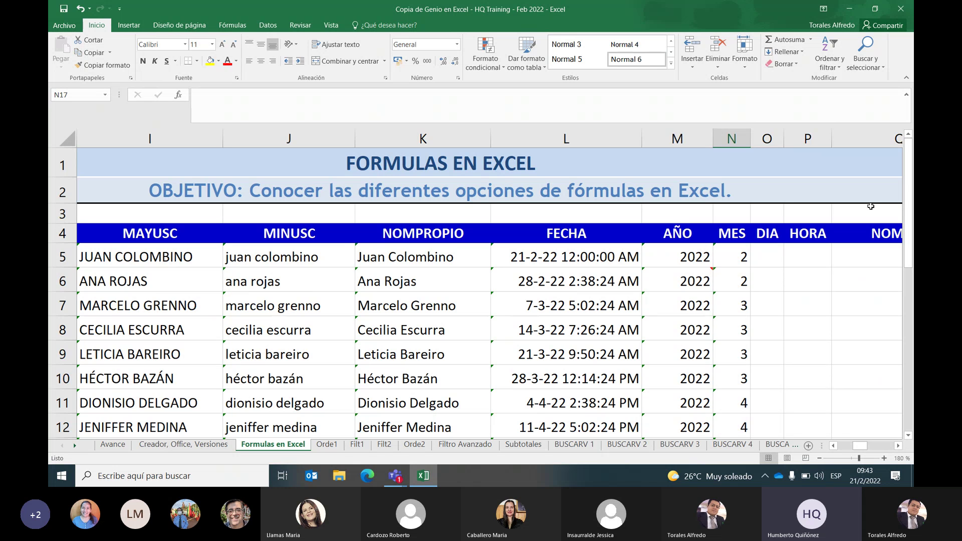
pyautogui.click(845, 10)
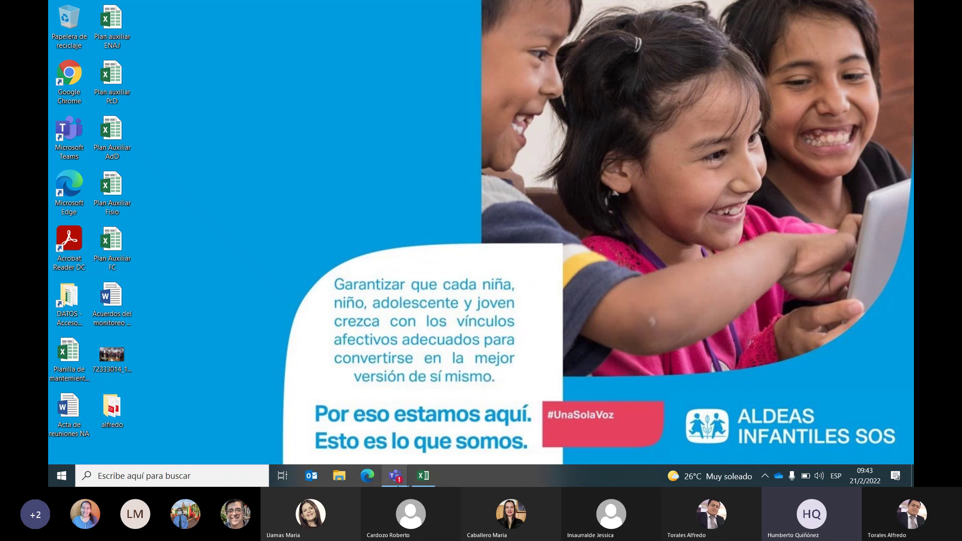
# Open the Curso de Excel meeting window in Teams and choose Dejar de compartir
pyautogui.moveTo(401, 479)
pyautogui.click(428, 426)
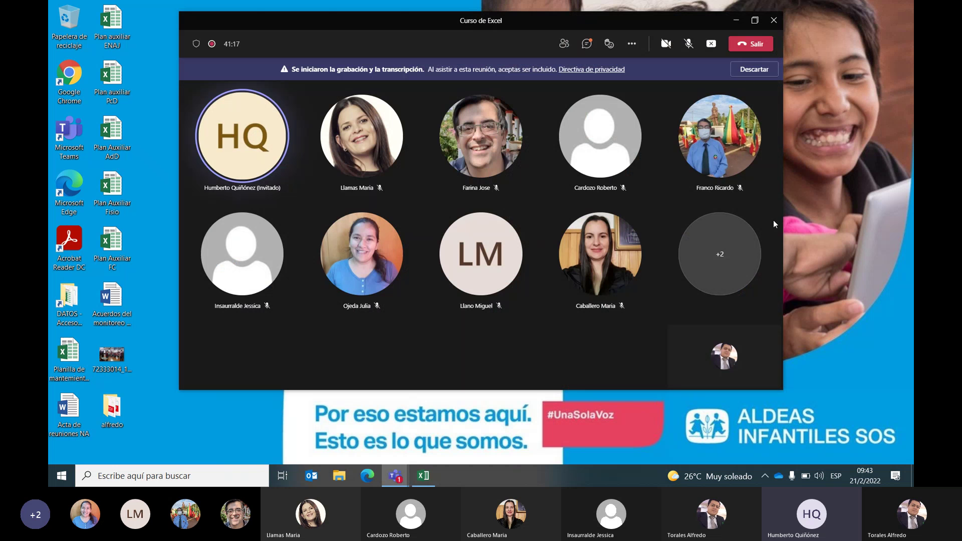
pyautogui.click(632, 45)
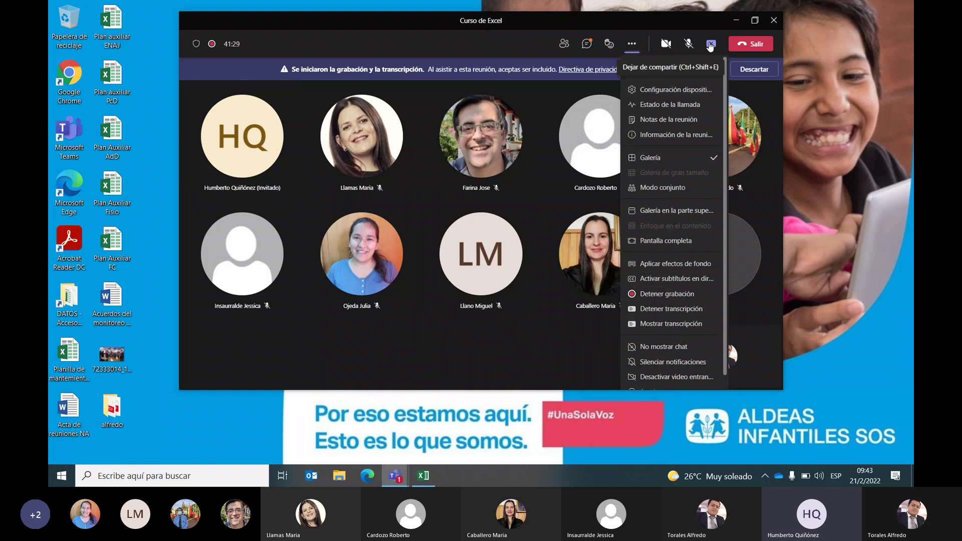
pyautogui.click(711, 44)
pyautogui.click(711, 44)
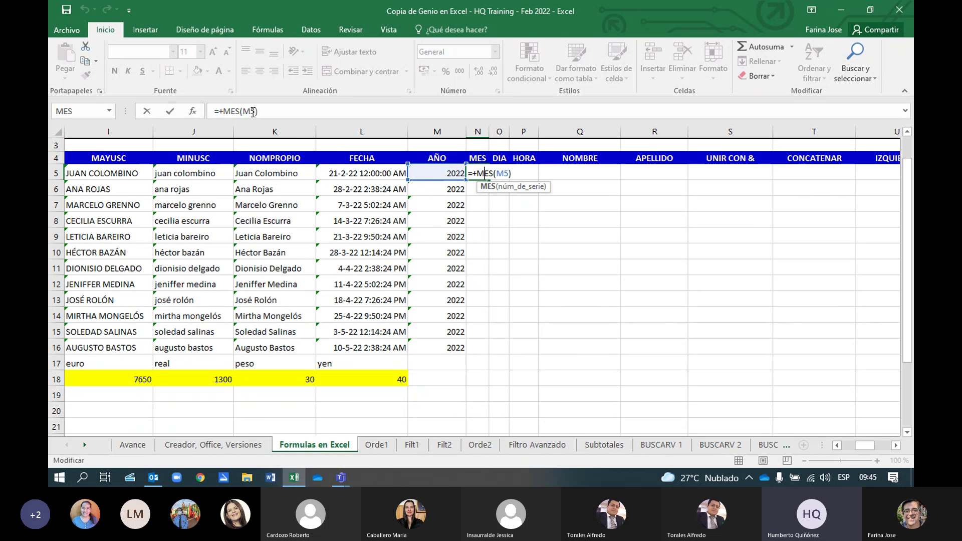
# Change N5's formula from =+MES(M5) to =+MES(L5) and confirm it
pyautogui.click(253, 111)
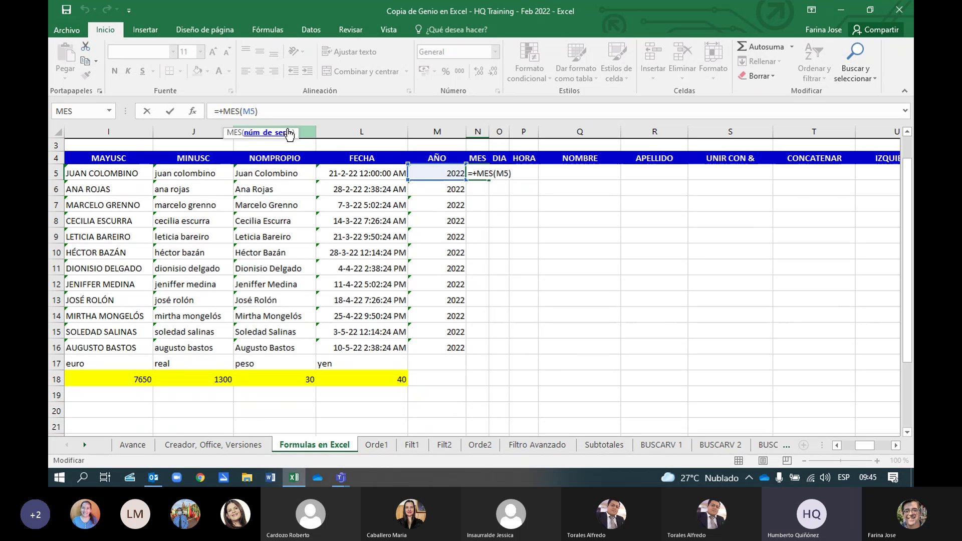
pyautogui.press('BackSpace')
pyautogui.write('l')
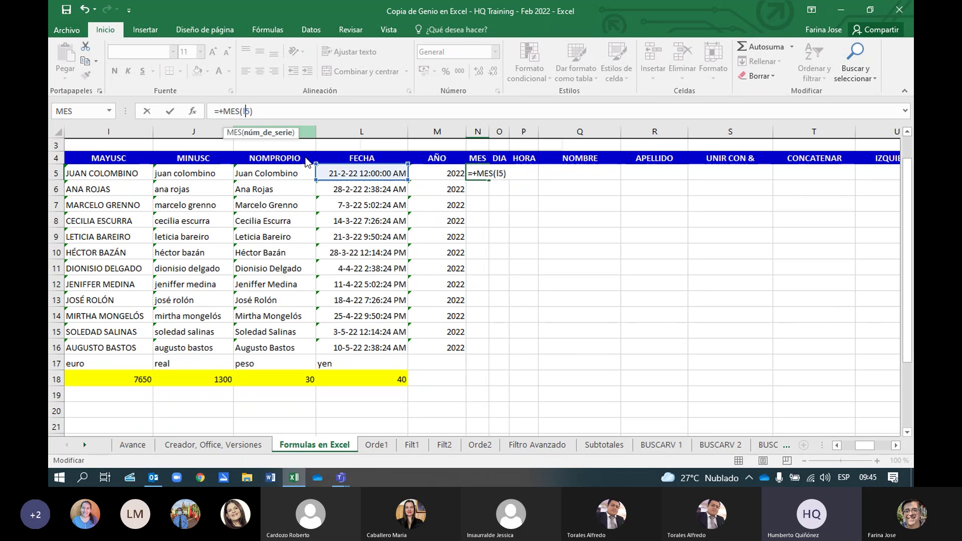
pyautogui.click(522, 193)
pyautogui.click(483, 174)
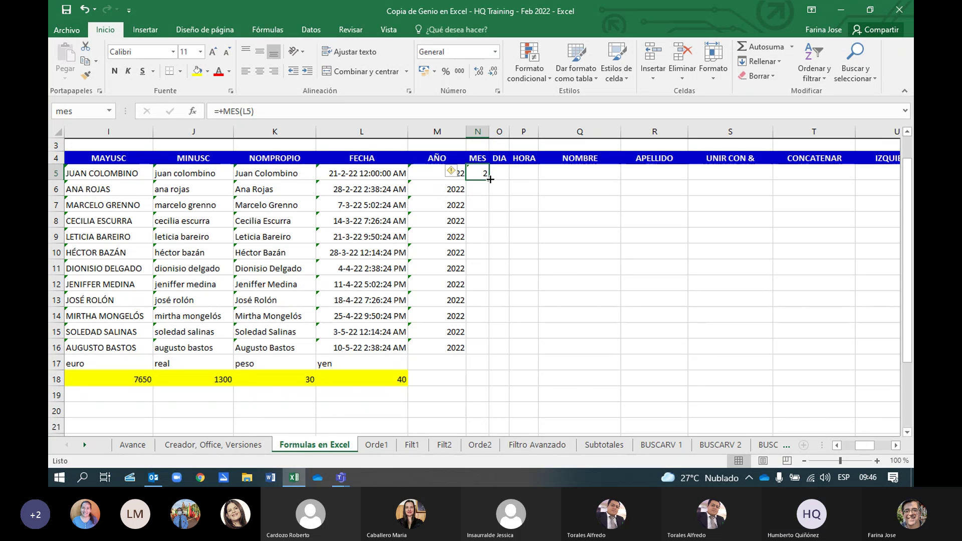
# Fill =+MES(L5) down column N, then clear the extra values from N17 downward
pyautogui.doubleClick(490, 179)
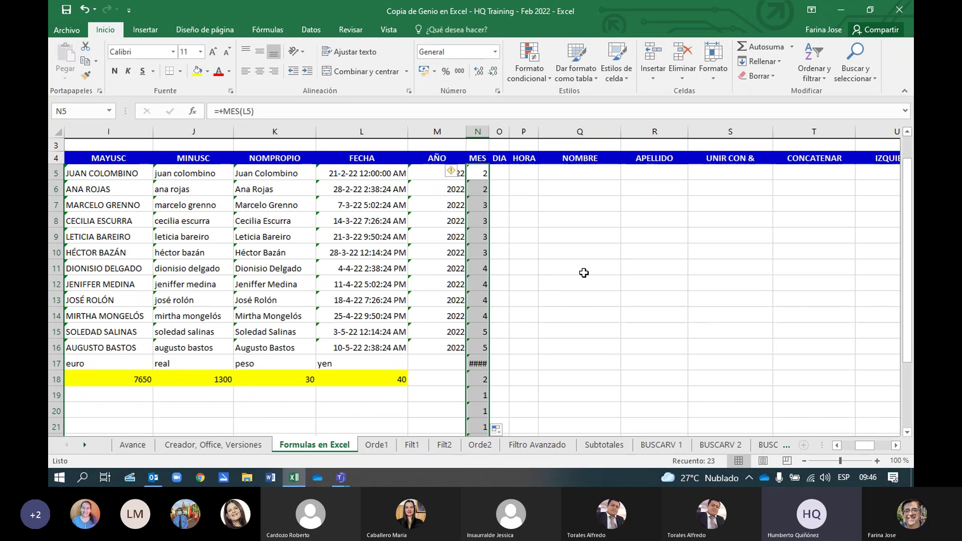
pyautogui.scroll(-2, 585, 273)
pyautogui.scroll(-3, 585, 273)
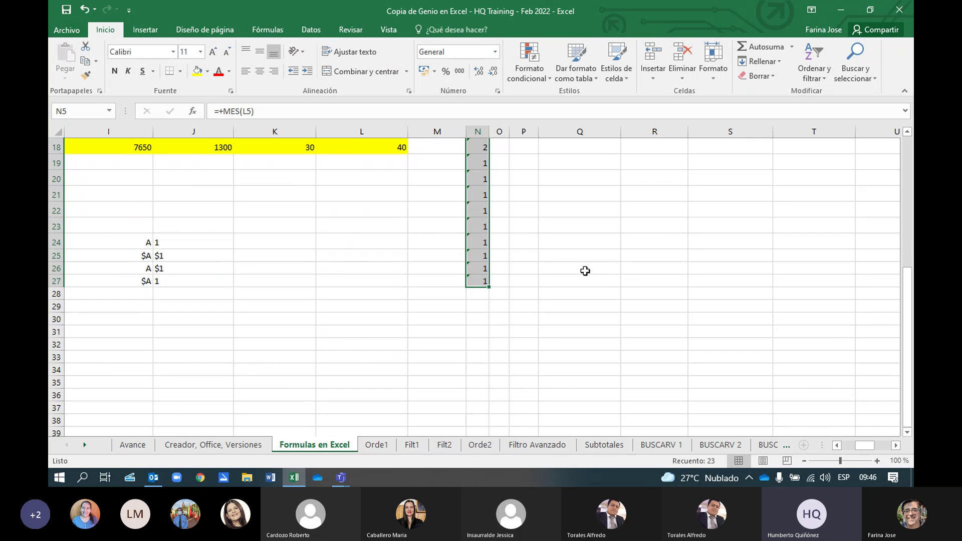
pyautogui.scroll(2, 585, 270)
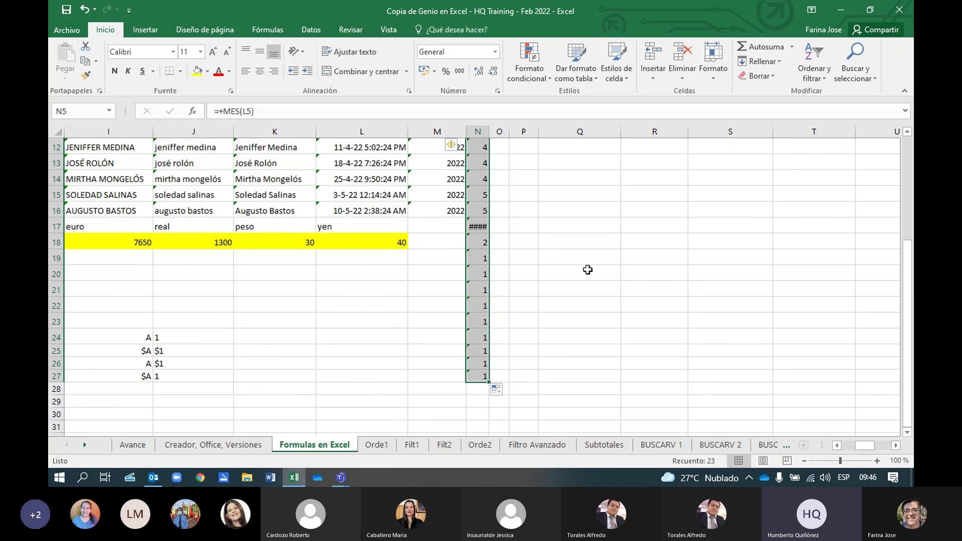
pyautogui.scroll(4, 587, 270)
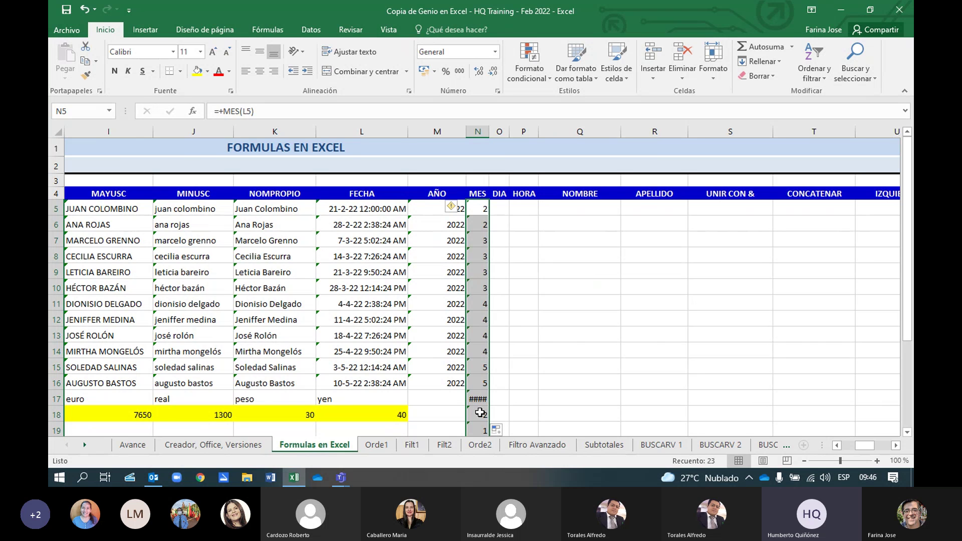
pyautogui.click(478, 399)
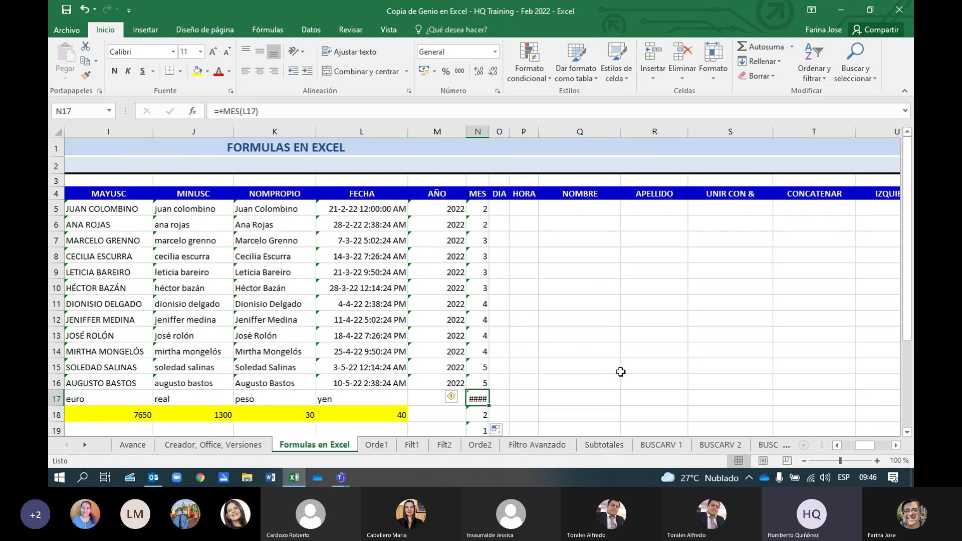
pyautogui.hotkey('shift', 'Down')
pyautogui.hotkey('shift', 'Down')
pyautogui.hotkey('shift', 'Down')
pyautogui.hotkey('shift', 'Down')
pyautogui.hotkey('shift', 'Down')
pyautogui.hotkey('shift', 'Down')
pyautogui.hotkey('shift', 'Down')
pyautogui.hotkey('shift', 'Down')
pyautogui.hotkey('shift', 'Down')
pyautogui.hotkey('shift', 'Down')
pyautogui.hotkey('shift', 'Down')
pyautogui.hotkey('shift', 'Down')
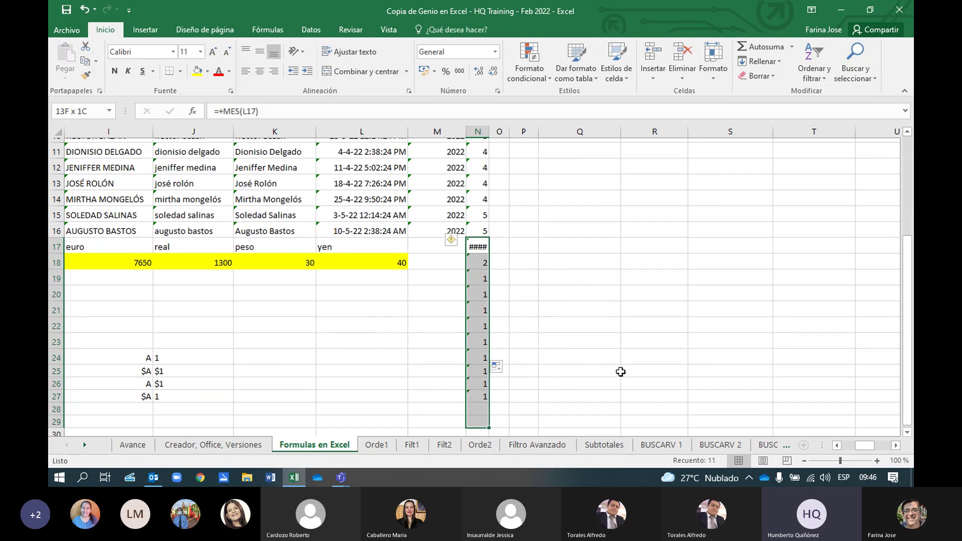
pyautogui.press('Delete')
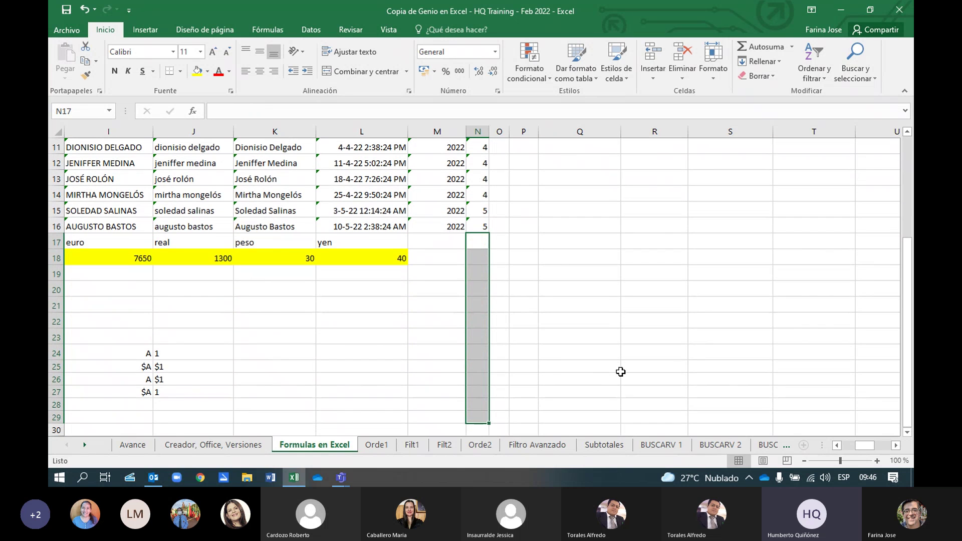
pyautogui.scroll(4, 562, 288)
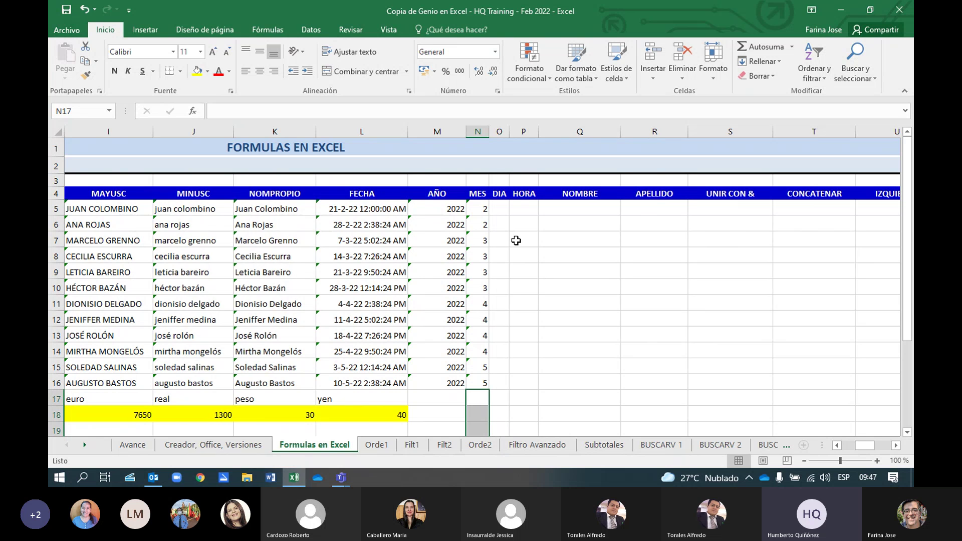
# Select O5 under DIA and open Insertar función via Autosuma's Más funciones
pyautogui.click(502, 208)
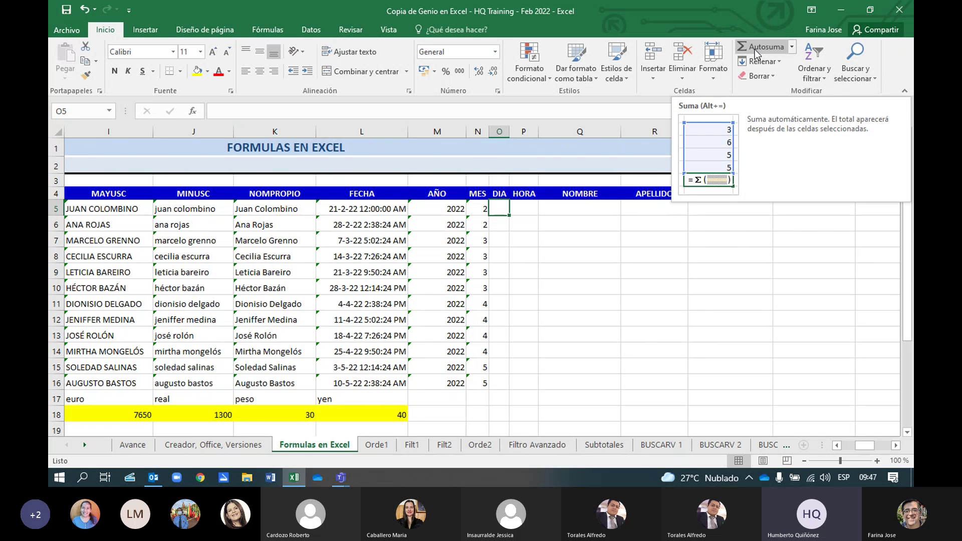
pyautogui.click(793, 50)
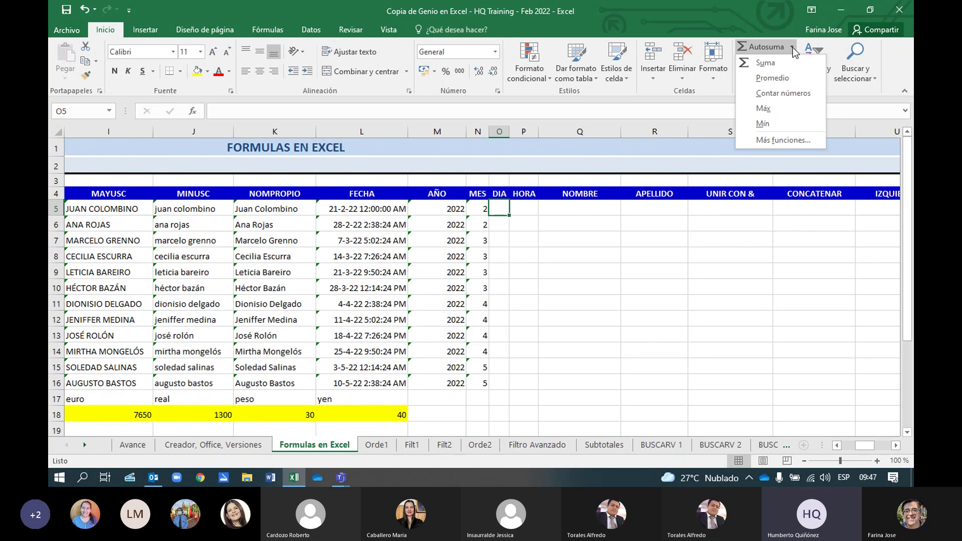
pyautogui.click(790, 139)
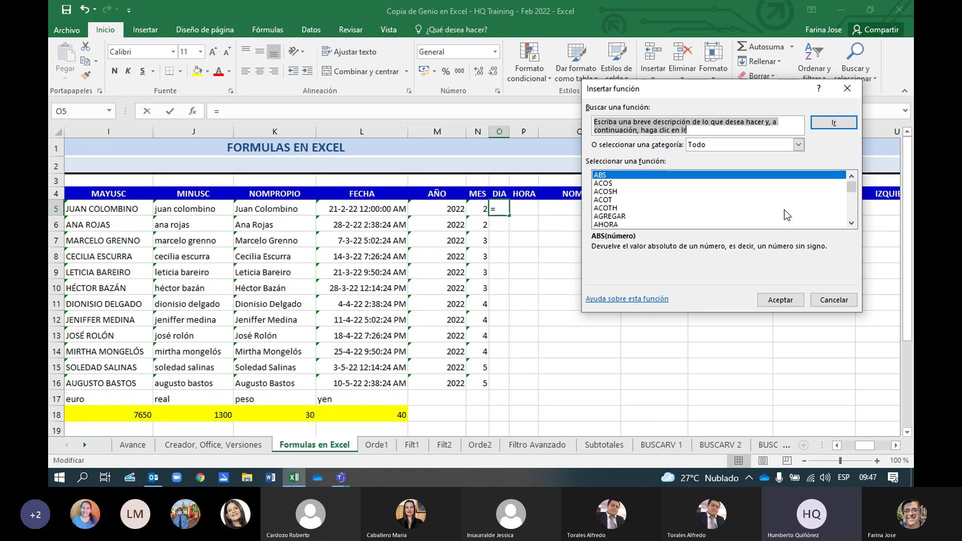
# Clear the search, scroll the function list to DIA, and open its arguments for O5
pyautogui.write('d')
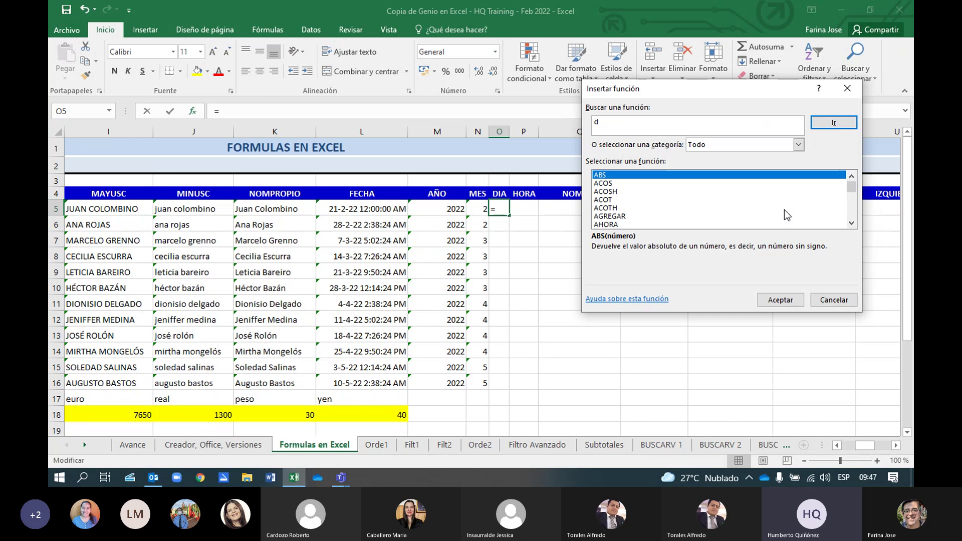
pyautogui.press('BackSpace')
pyautogui.moveTo(852, 191); pyautogui.dragTo(850, 199)
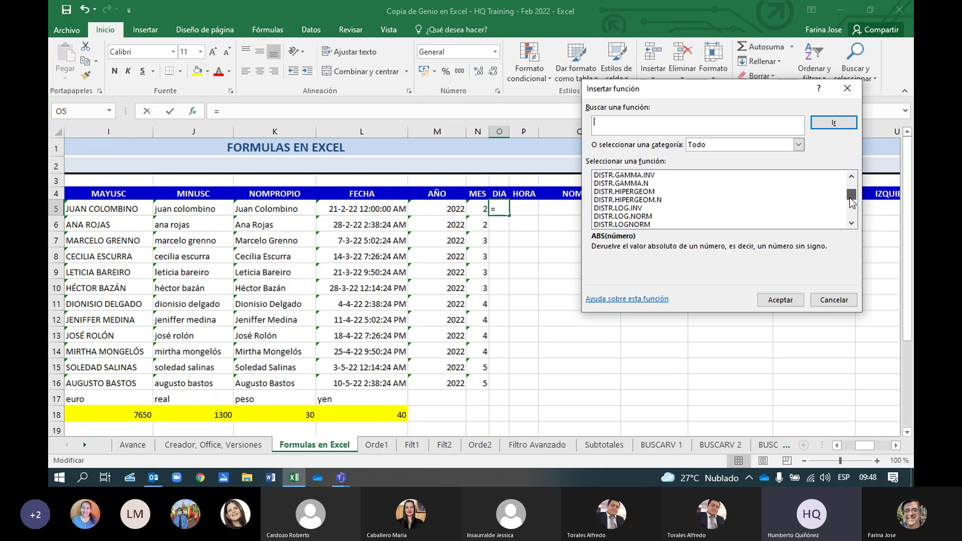
pyautogui.click(852, 177)
pyautogui.click(851, 177)
pyautogui.click(851, 177)
pyautogui.click(851, 177)
pyautogui.click(851, 177)
pyautogui.click(851, 177)
pyautogui.moveTo(852, 177); pyautogui.dragTo(852, 177)
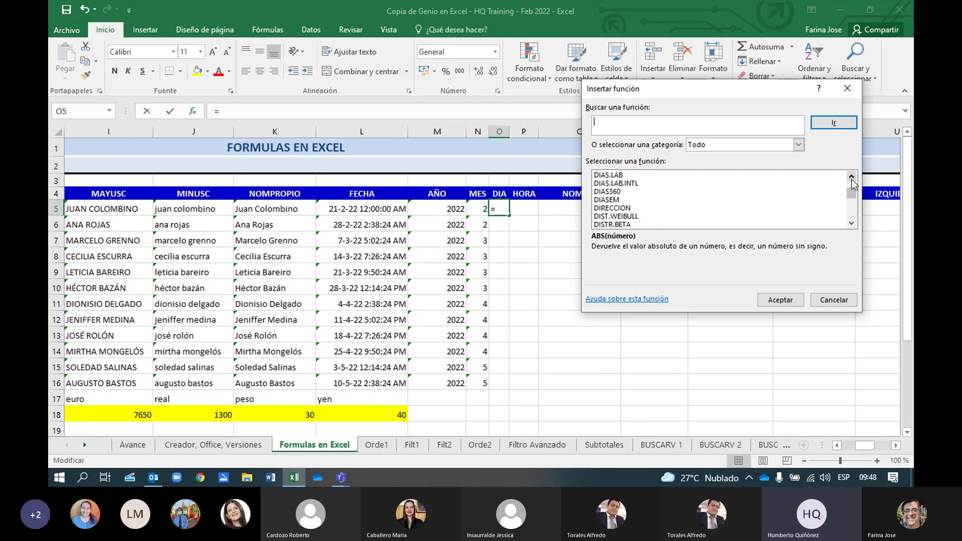
pyautogui.click(851, 177)
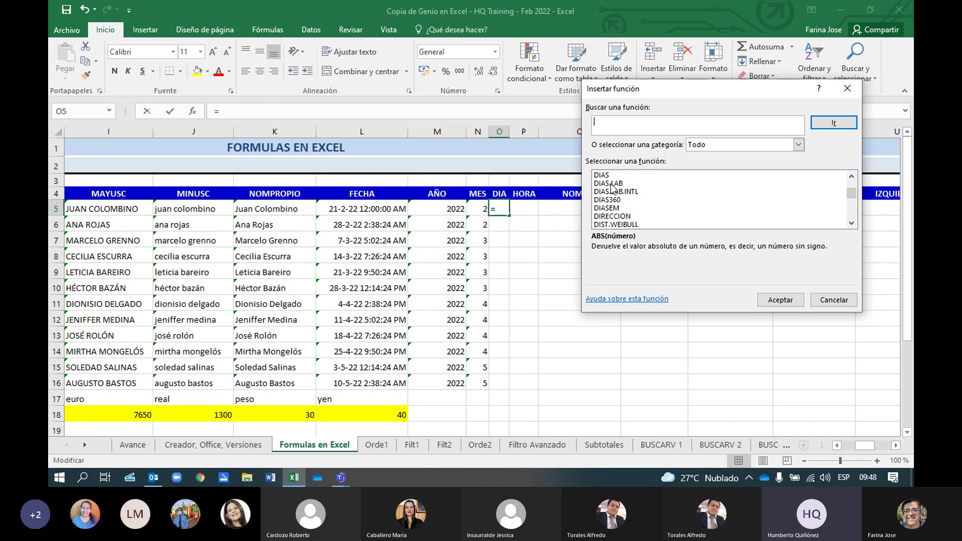
pyautogui.click(851, 176)
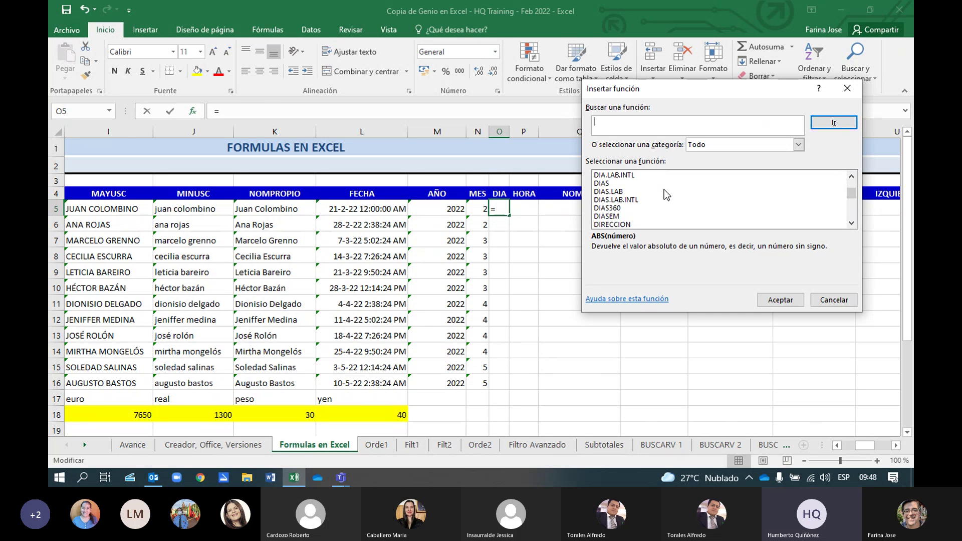
pyautogui.click(851, 176)
pyautogui.click(852, 176)
pyautogui.click(851, 176)
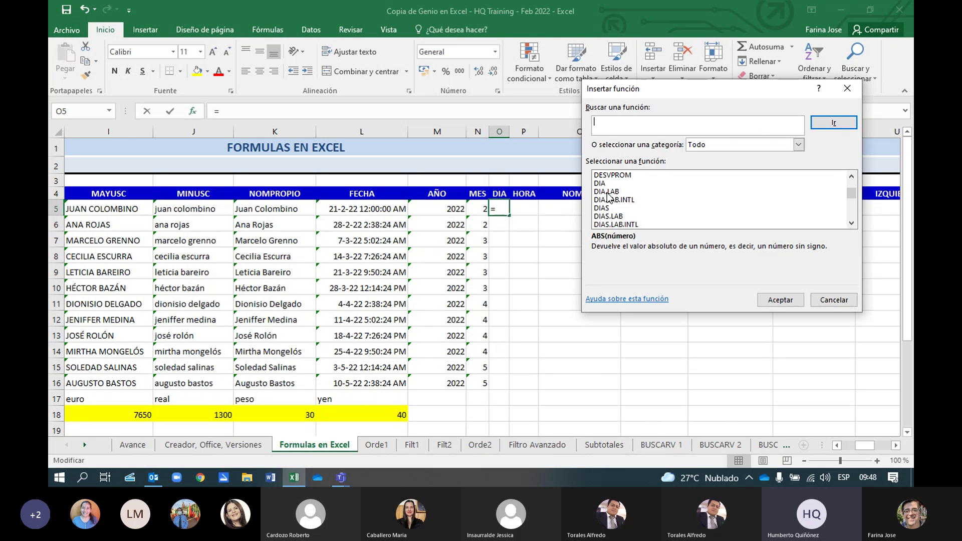
pyautogui.click(608, 184)
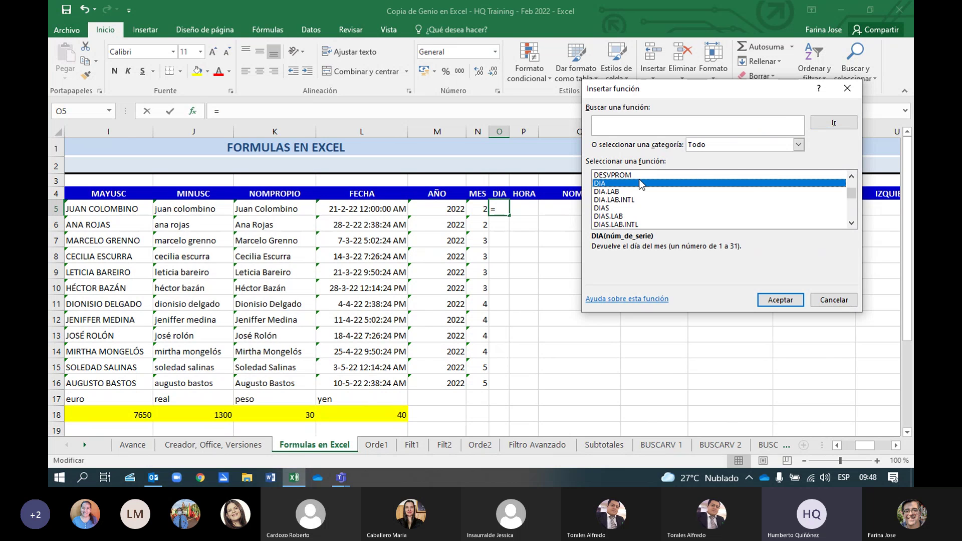
pyautogui.doubleClick(621, 185)
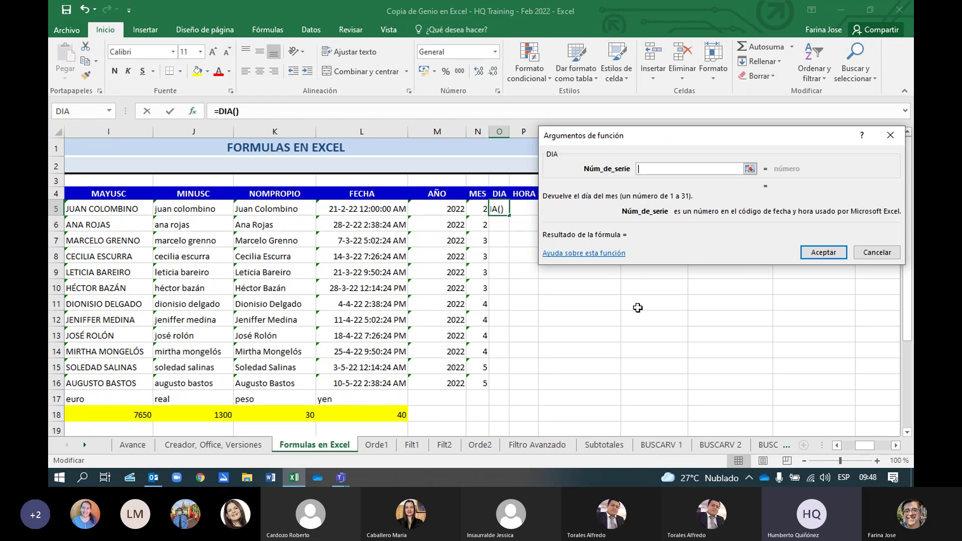
# Confirm =DIA(L5) in O5, returning 21, and widen column O
pyautogui.click(361, 210)
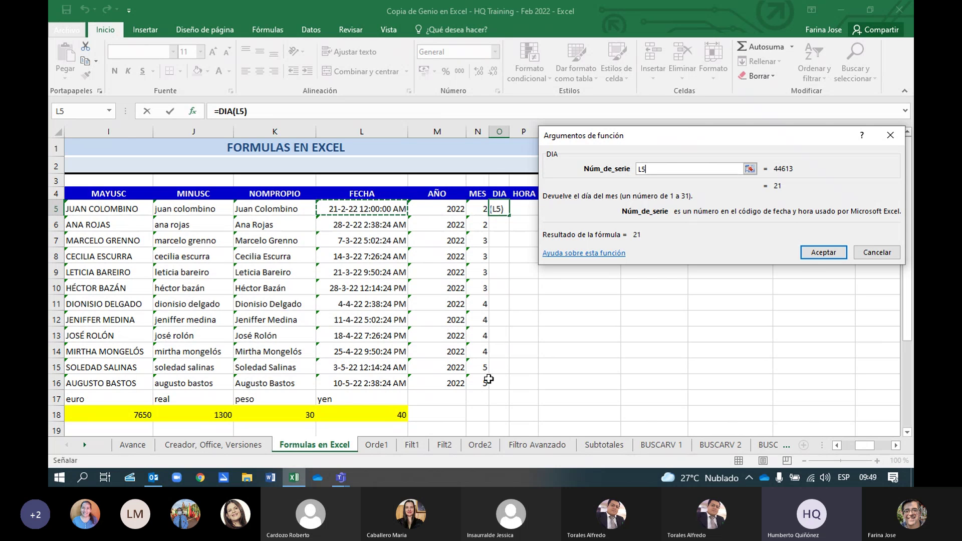
pyautogui.click(817, 256)
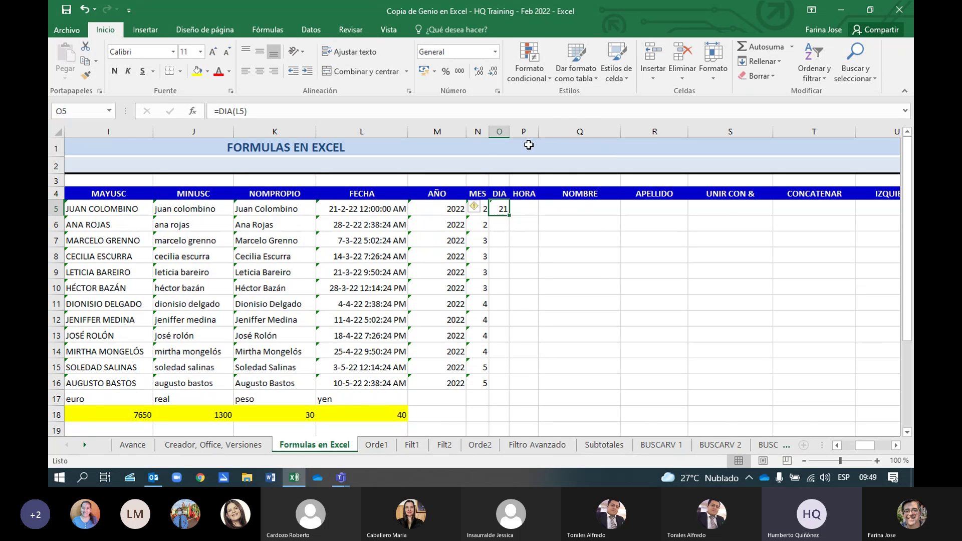
pyautogui.moveTo(509, 129); pyautogui.dragTo(516, 129)
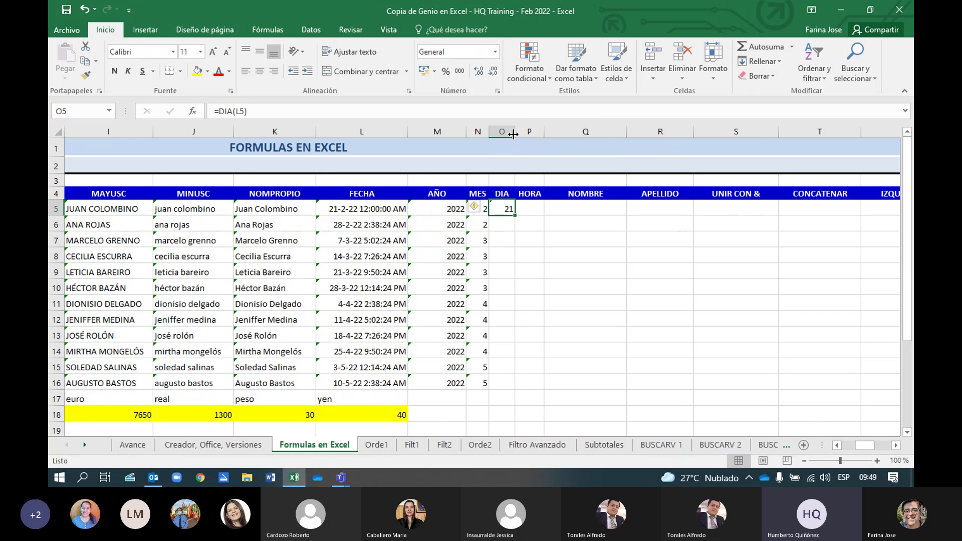
# Fill the DIA formula down column O, giving days 21, 28, 7, 14 through 10
pyautogui.doubleClick(513, 216)
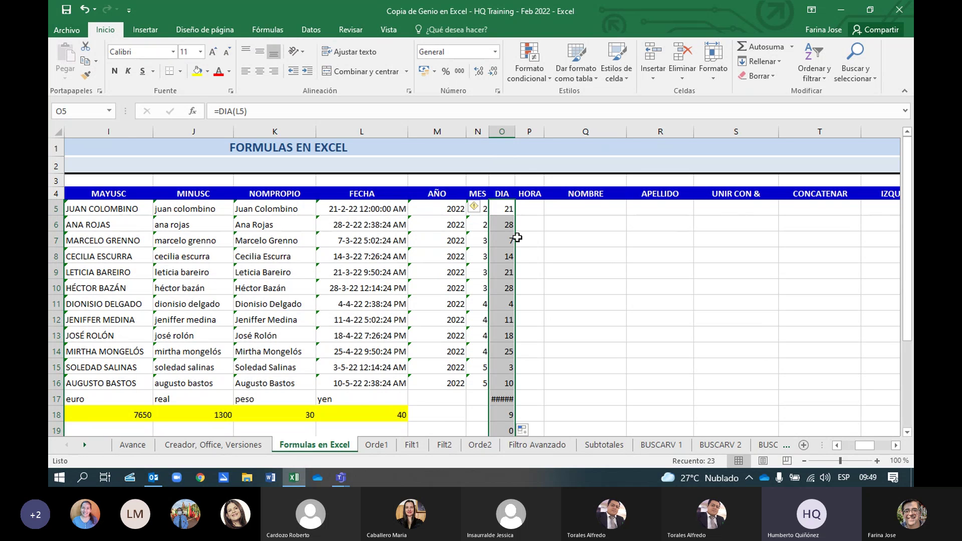
pyautogui.scroll(-3, 604, 362)
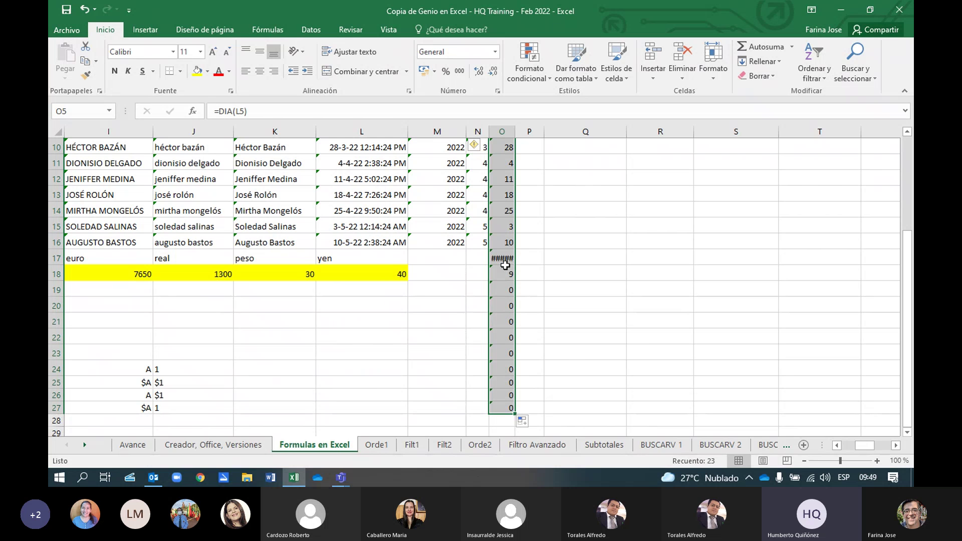
pyautogui.scroll(3, 574, 312)
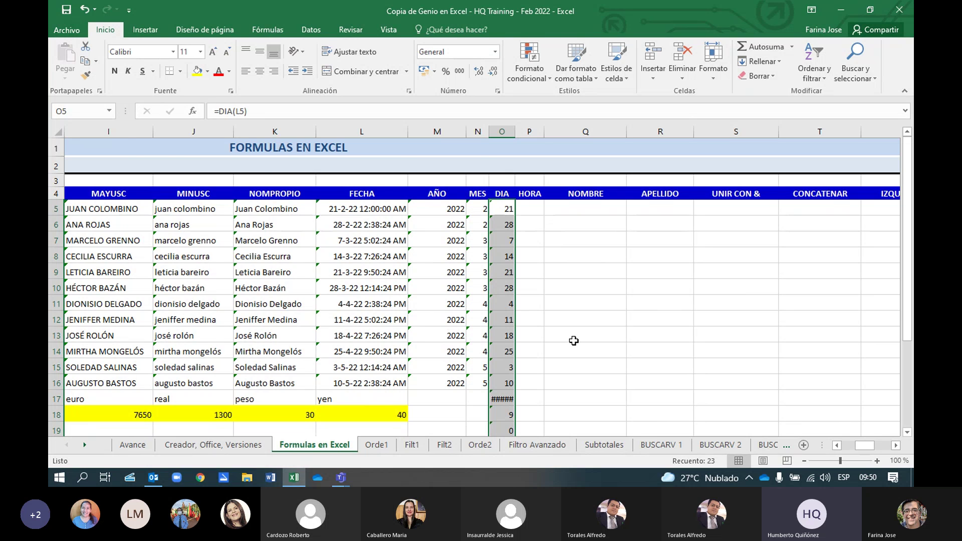
pyautogui.scroll(-1, 574, 341)
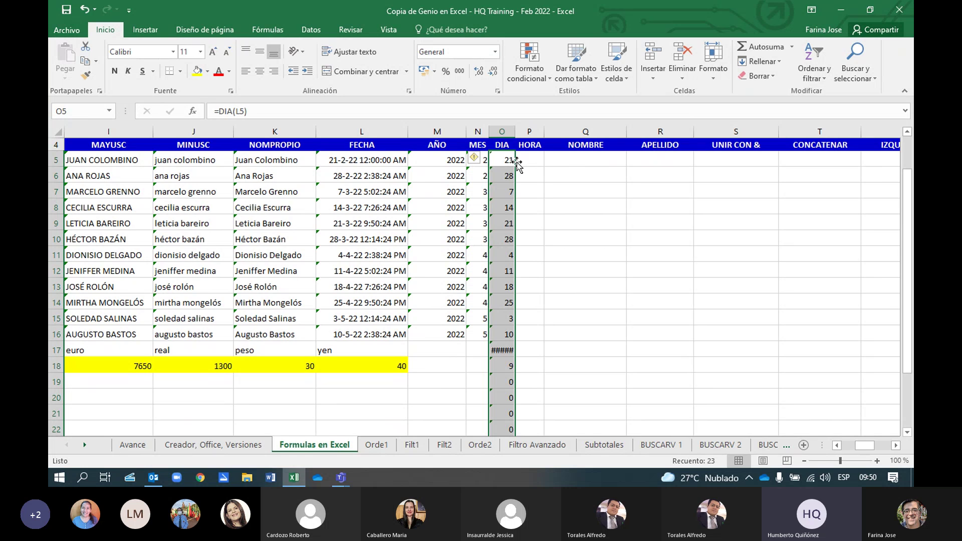
pyautogui.click(531, 161)
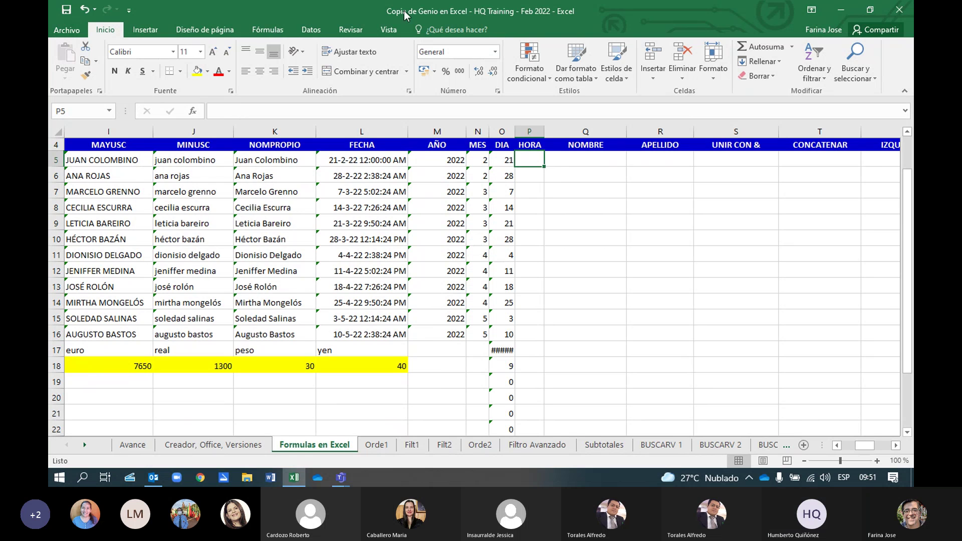
# Uncheck Barra de fórmulas on the Vista tab, then return to Inicio
pyautogui.click(389, 29)
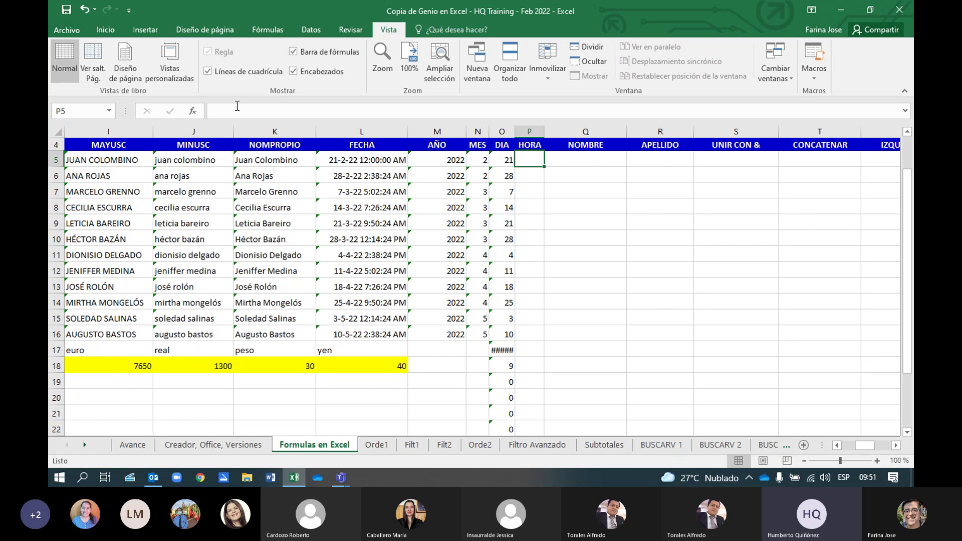
pyautogui.click(312, 53)
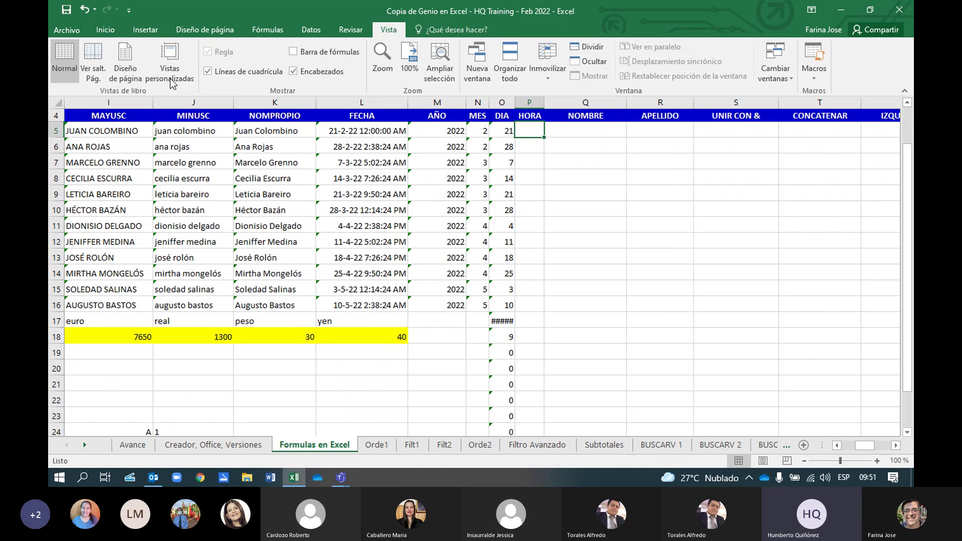
pyautogui.click(107, 31)
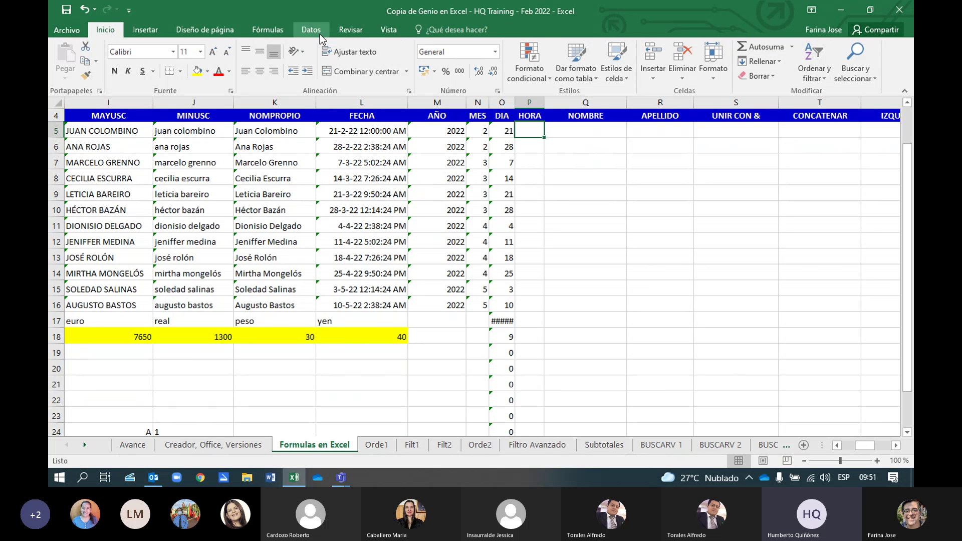
pyautogui.click(392, 29)
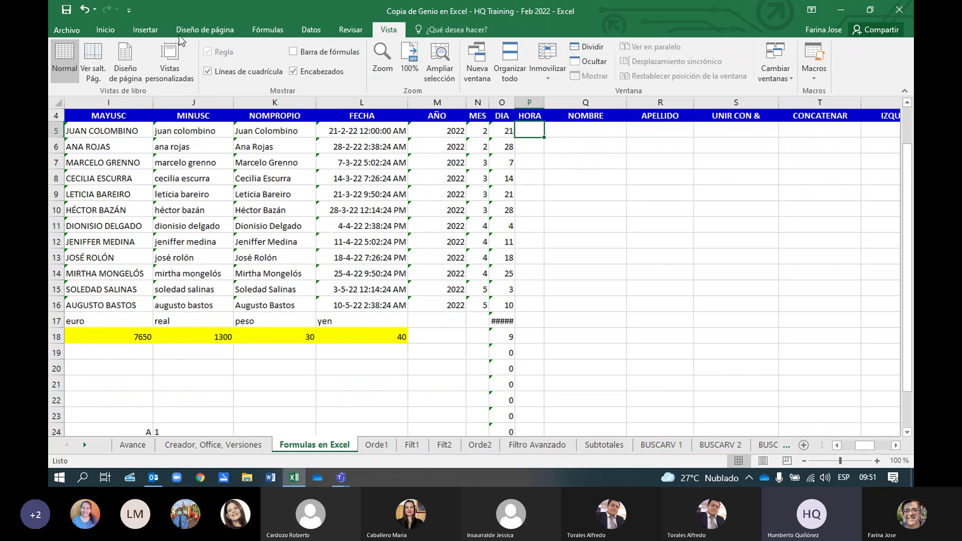
pyautogui.click(106, 30)
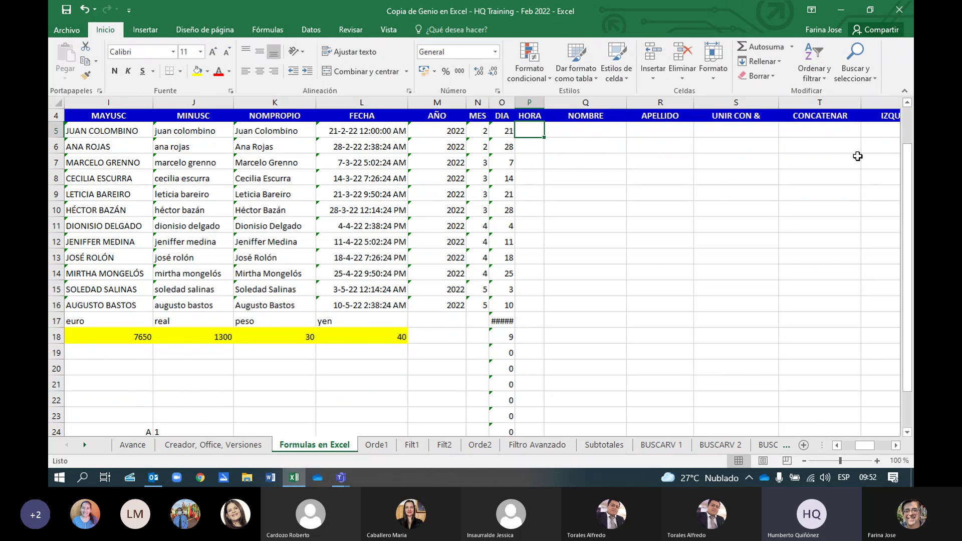
# Cancel Autosuma's Más funciones, then open Insertar función from the Fórmulas tab for P5
pyautogui.click(791, 47)
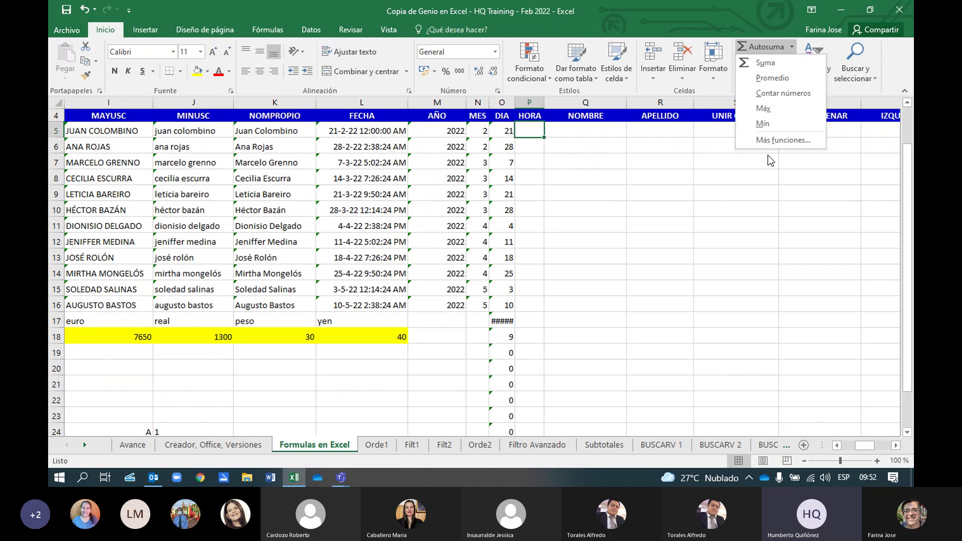
pyautogui.click(772, 140)
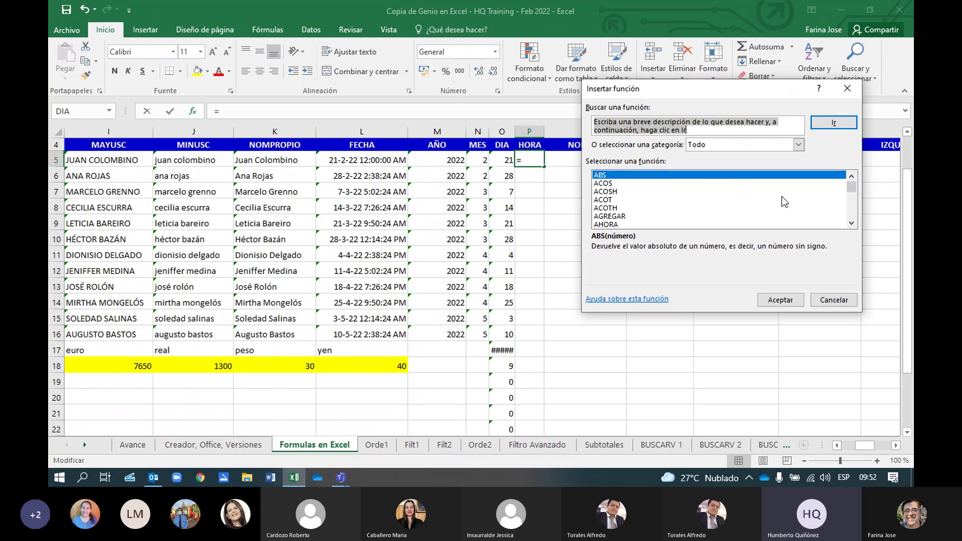
pyautogui.click(850, 88)
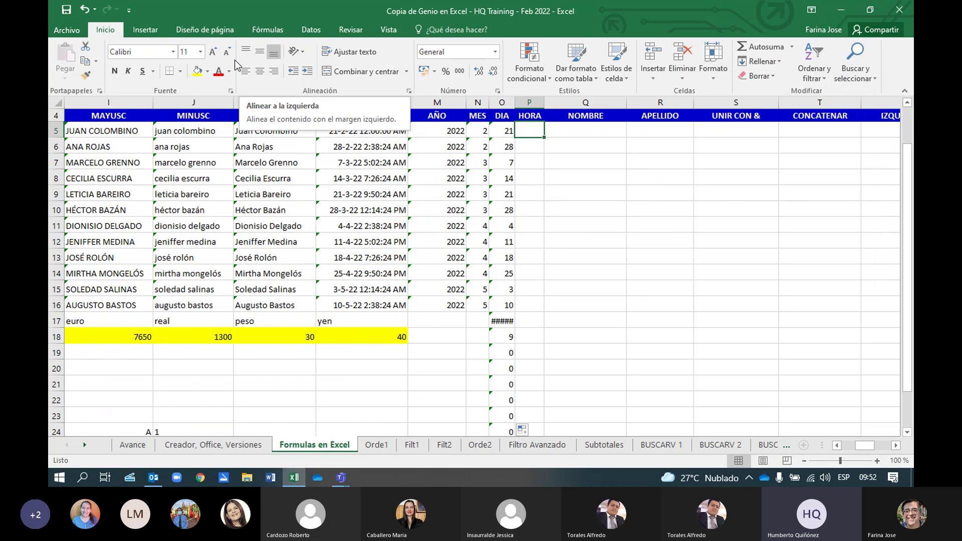
pyautogui.click(278, 35)
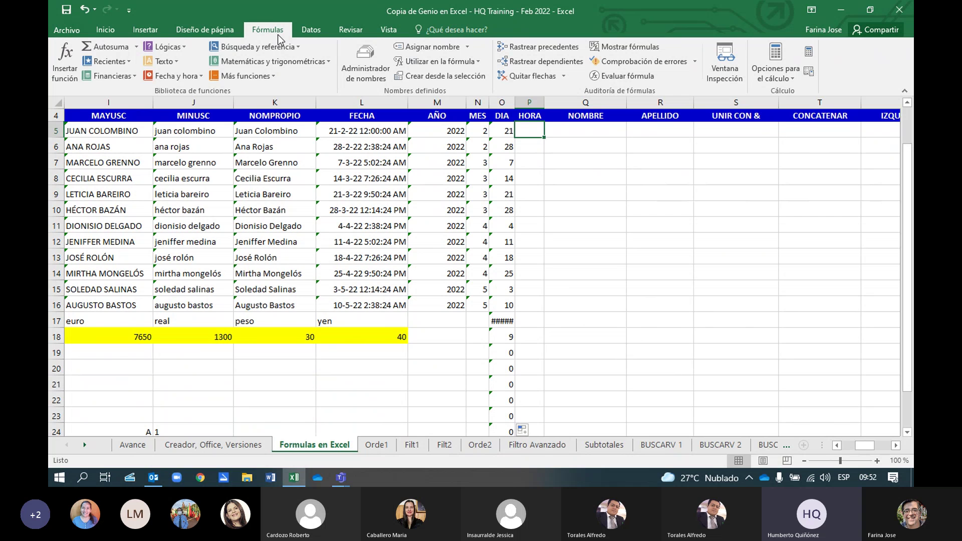
pyautogui.click(64, 61)
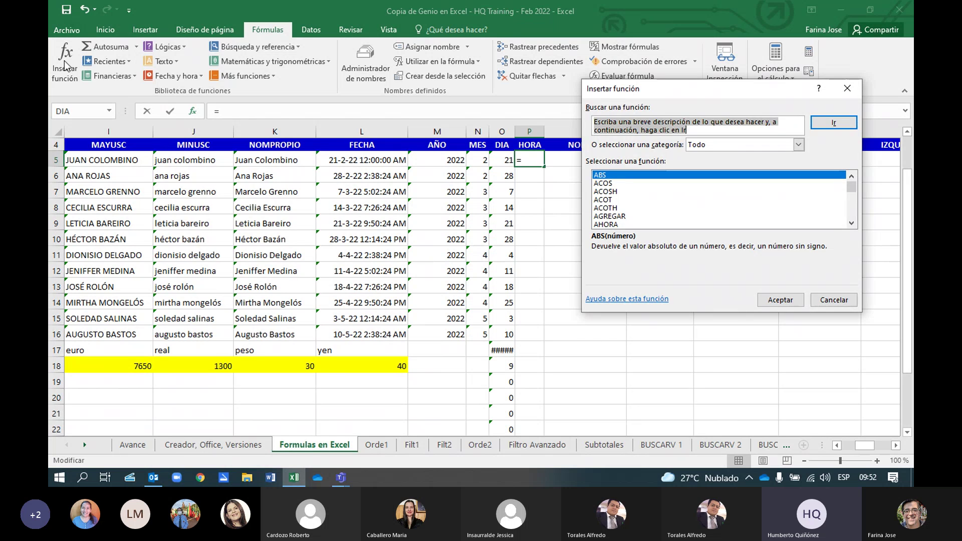
# Press Esc to cancel the Insertar función dialog and the pending P5 entry
pyautogui.press('Escape')
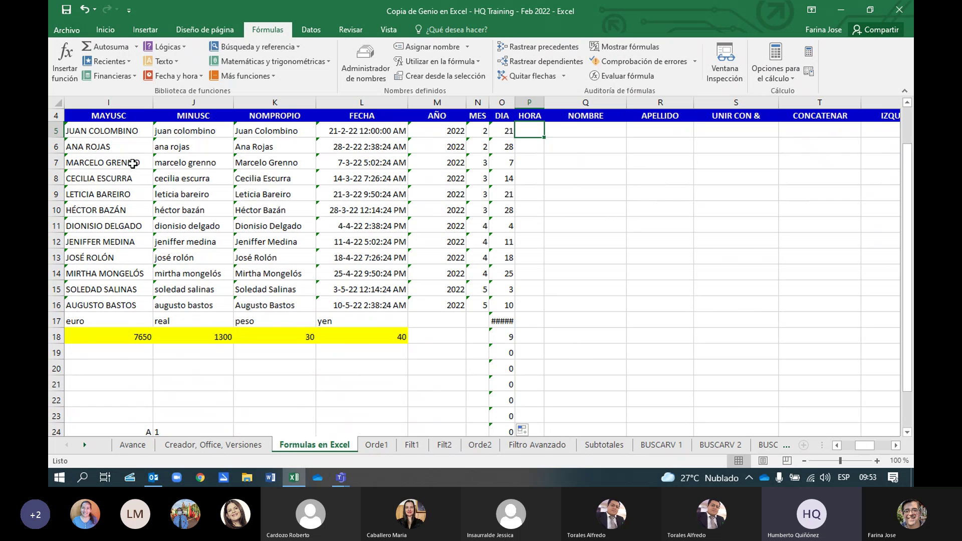
# Dismiss the Pegar nombre list twice, reopening it once with F3, and end with P5 selected
pyautogui.press('XF86AudioRaiseVolume')
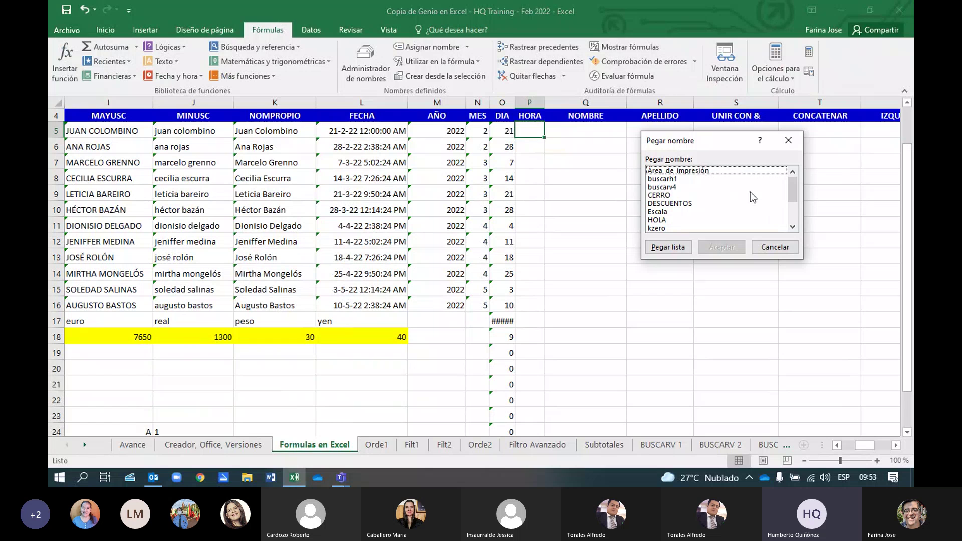
pyautogui.click(788, 140)
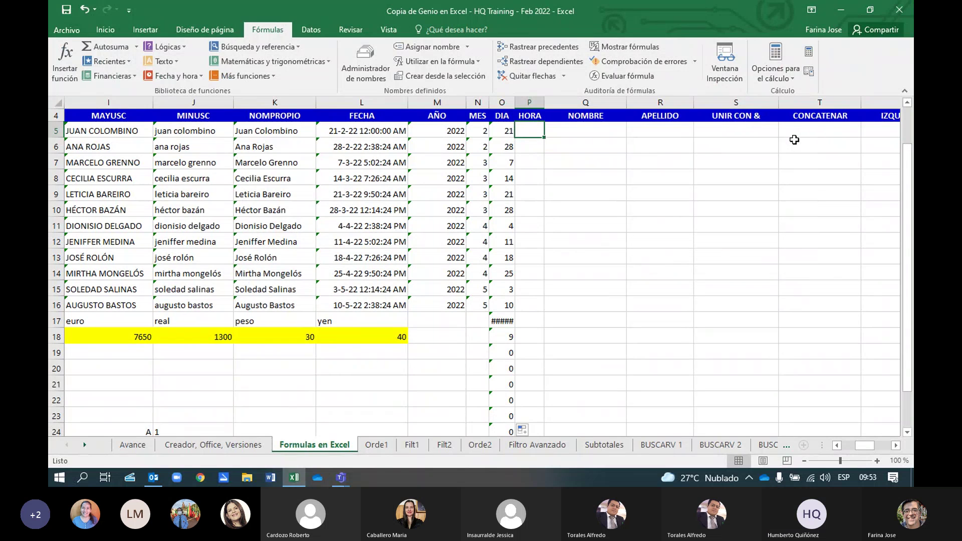
pyautogui.click(188, 133)
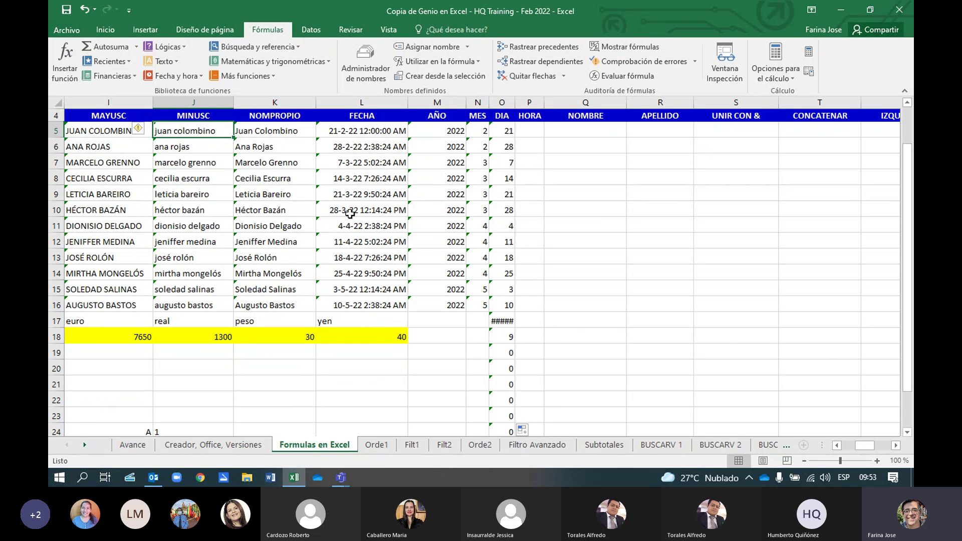
pyautogui.press('F3')
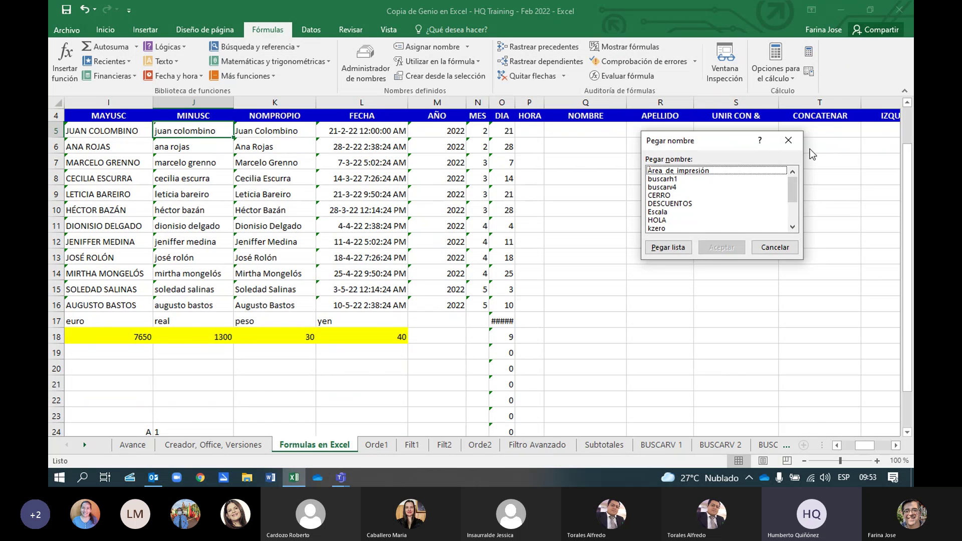
pyautogui.click(789, 142)
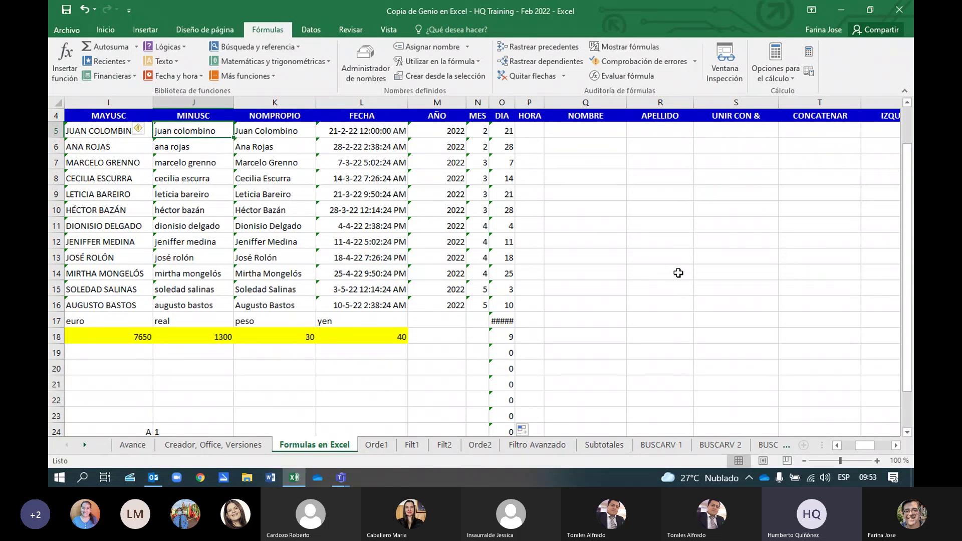
pyautogui.press('XF86AudioRaiseVolume')
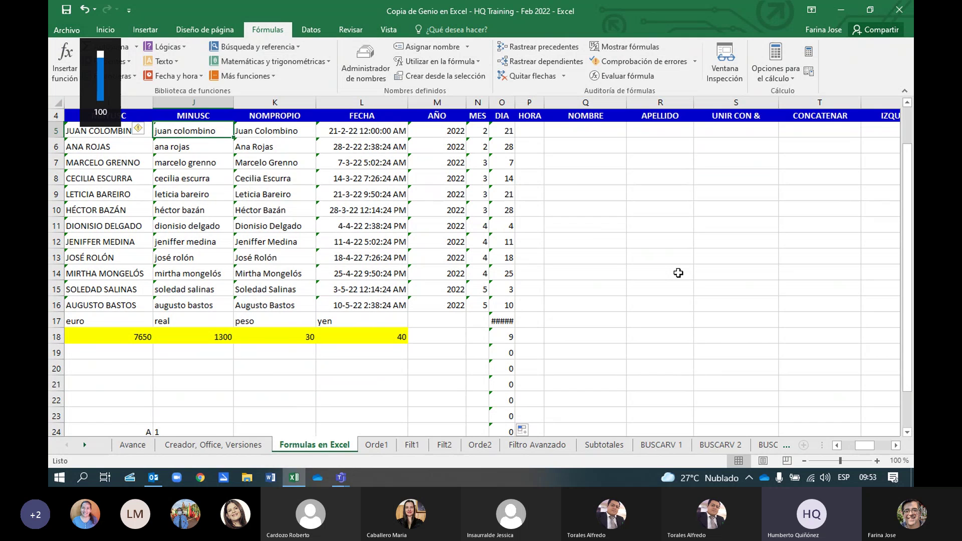
pyautogui.click(329, 196)
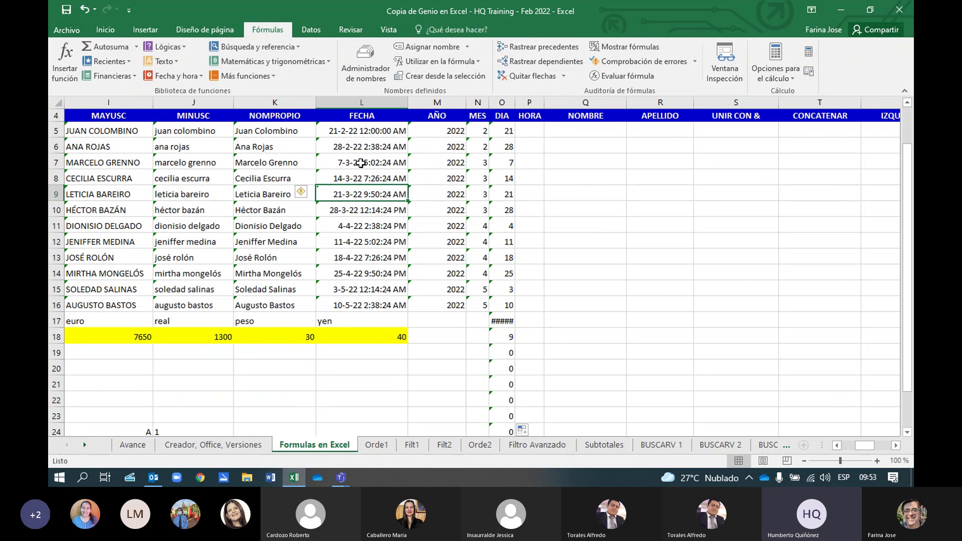
pyautogui.click(533, 132)
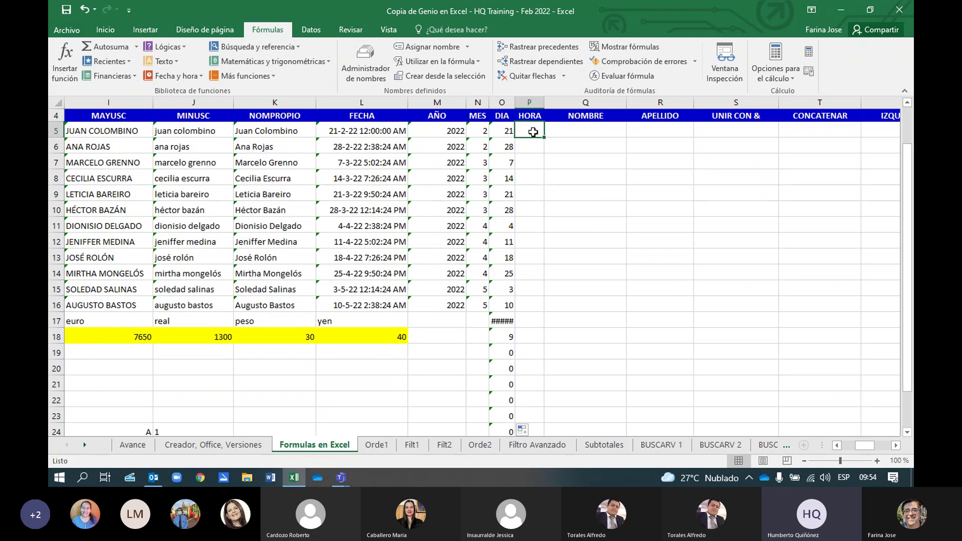
# With P5 selected, open Insertar función from Fórmulas, cancel it, and reopen it
pyautogui.click(69, 74)
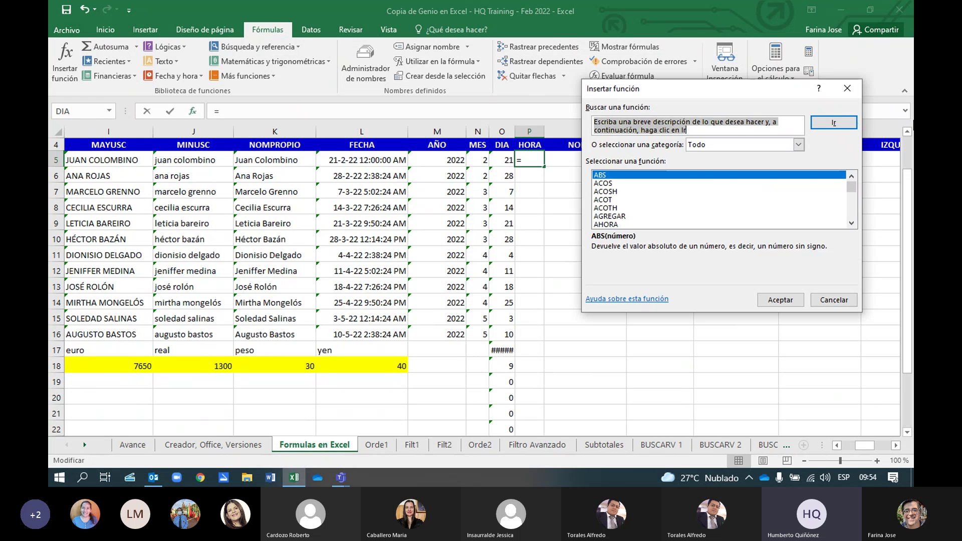
pyautogui.click(847, 89)
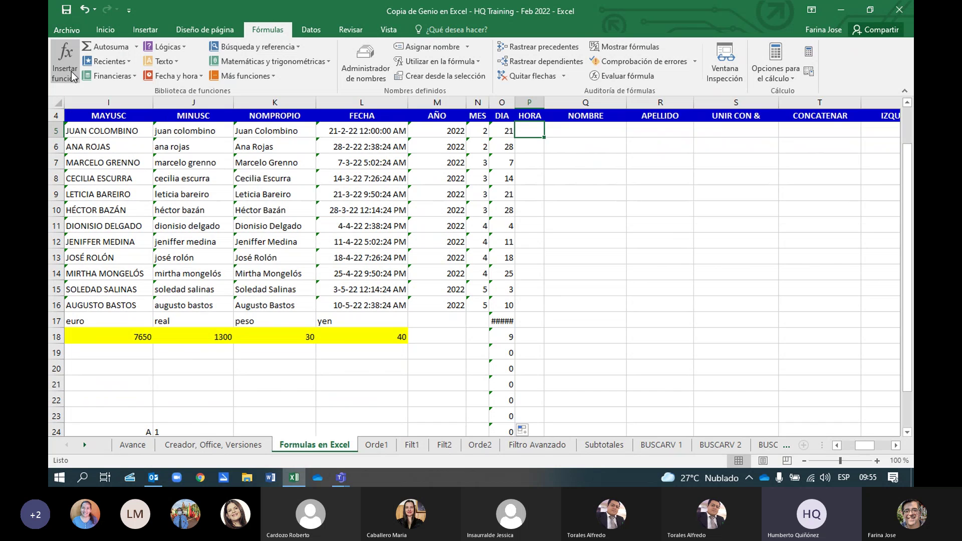
pyautogui.press('XF86AudioRaiseVolume')
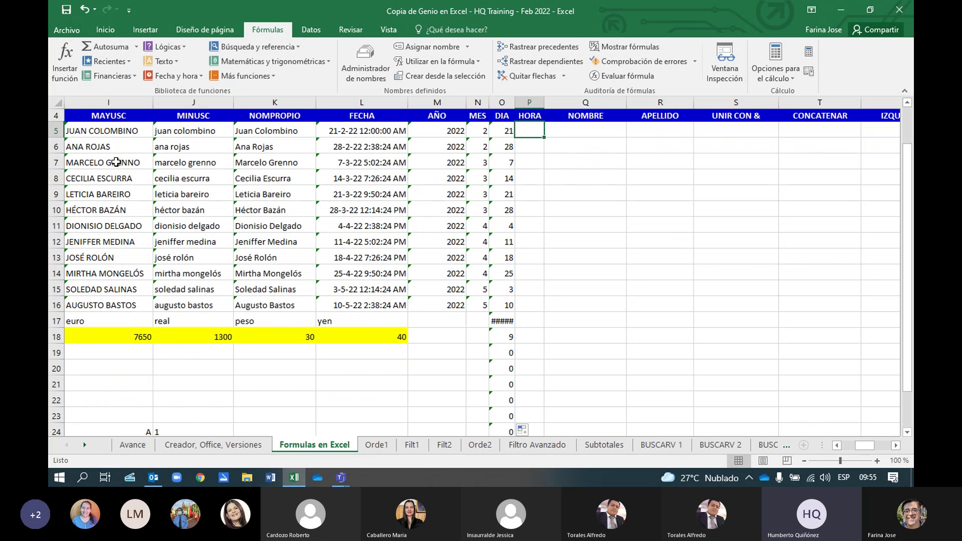
pyautogui.click(68, 64)
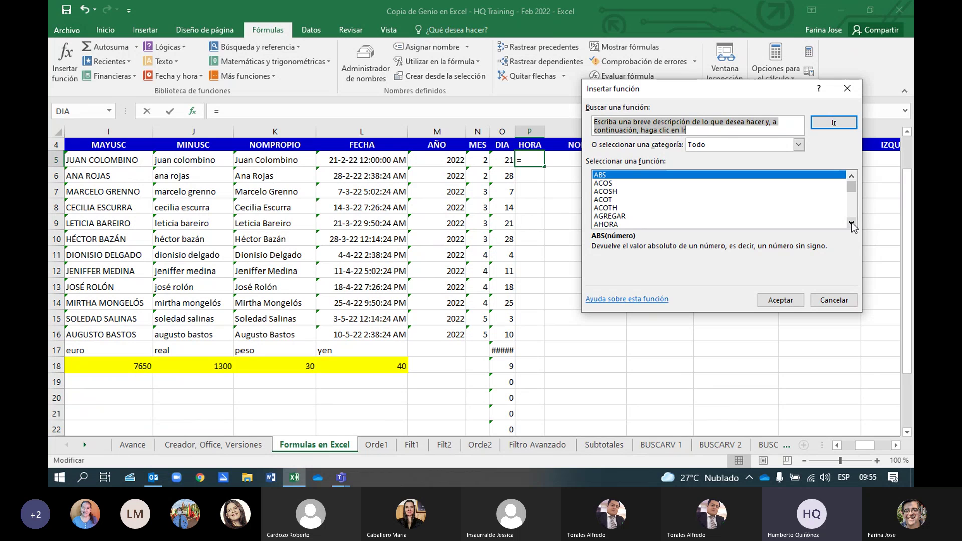
# Jump the Todo function list to H, scroll to HORA, and open its arguments for P5
pyautogui.write('h')
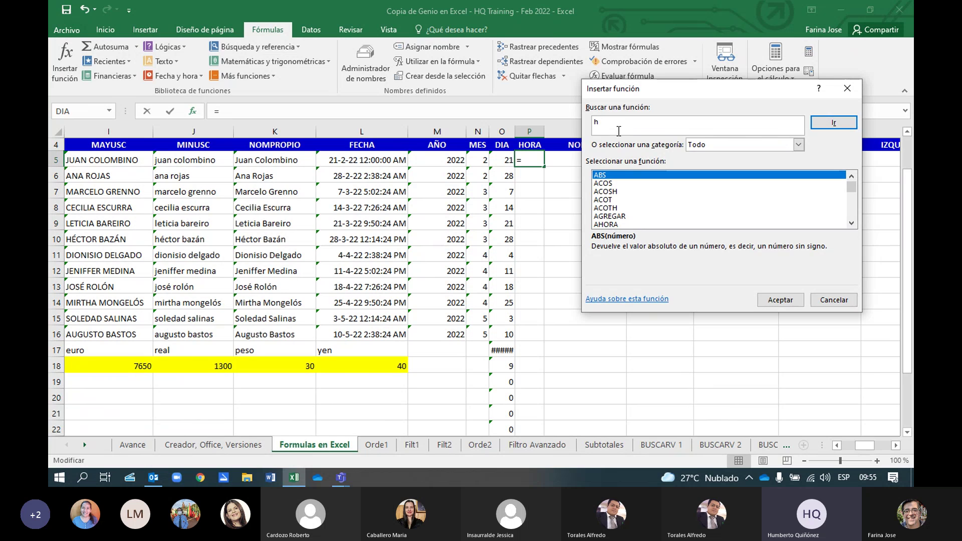
pyautogui.press('BackSpace')
pyautogui.click(624, 173)
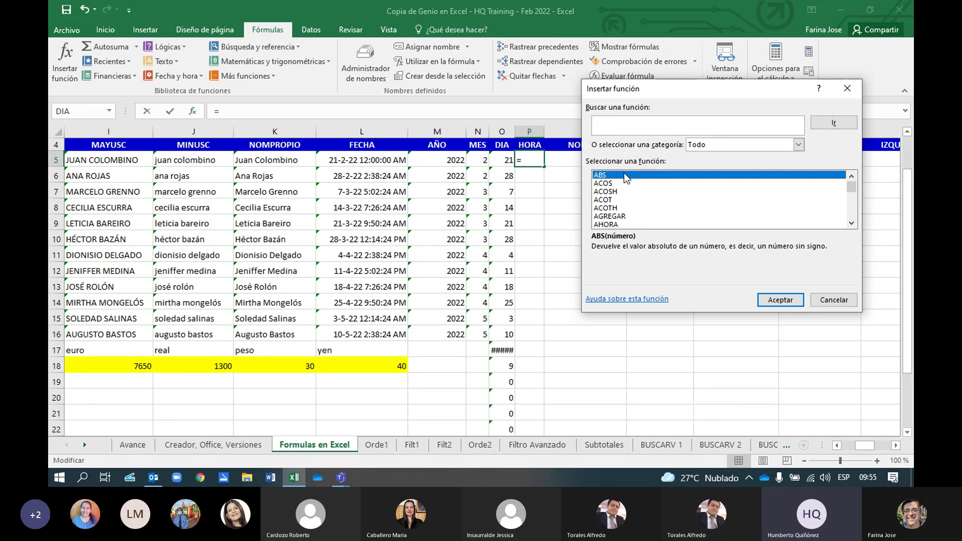
pyautogui.press('h')
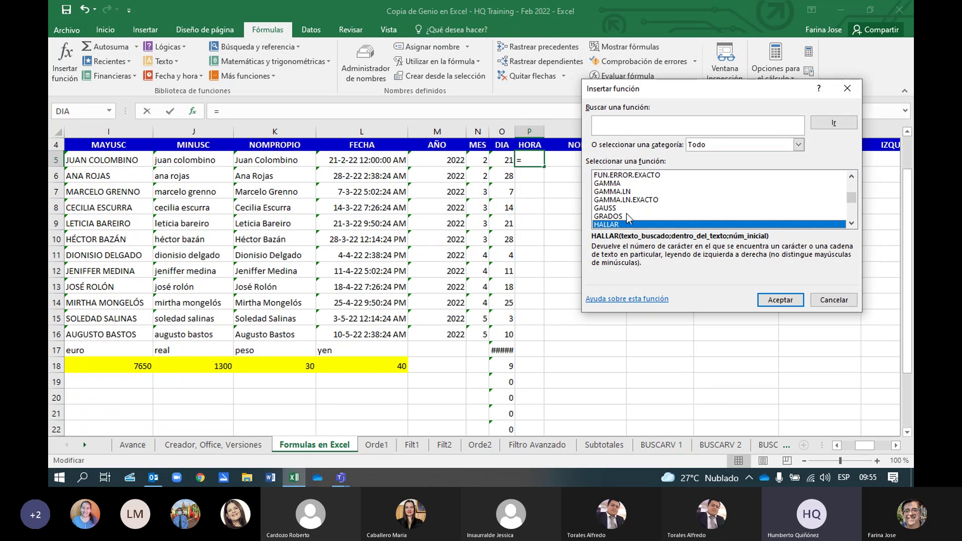
pyautogui.click(852, 224)
pyautogui.click(852, 224)
pyautogui.click(852, 224)
pyautogui.click(852, 224)
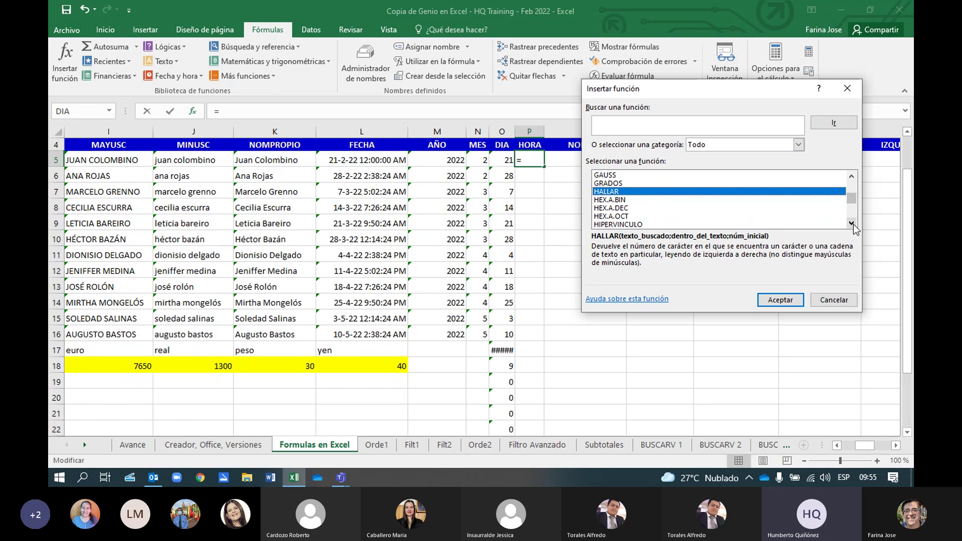
pyautogui.click(852, 224)
pyautogui.click(852, 224)
pyautogui.click(852, 224)
pyautogui.click(851, 224)
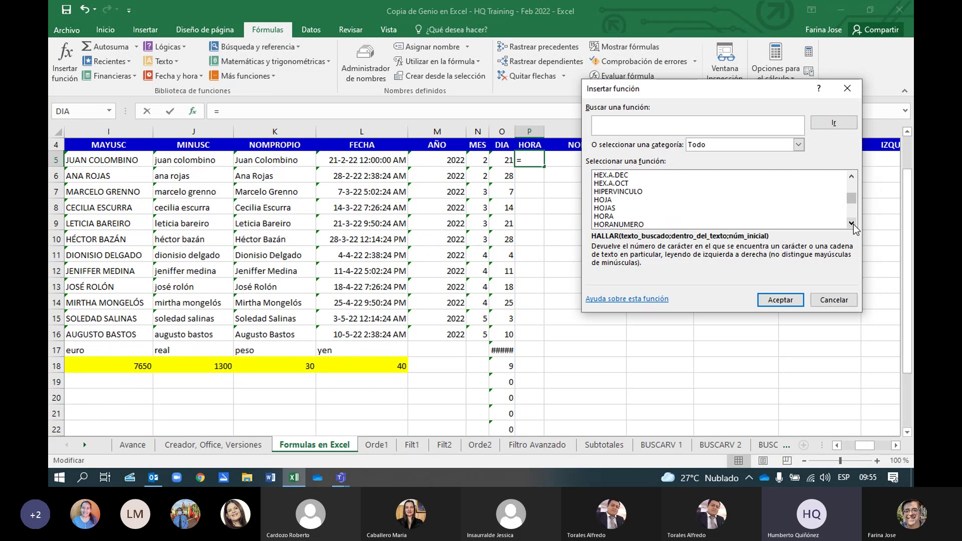
pyautogui.click(852, 224)
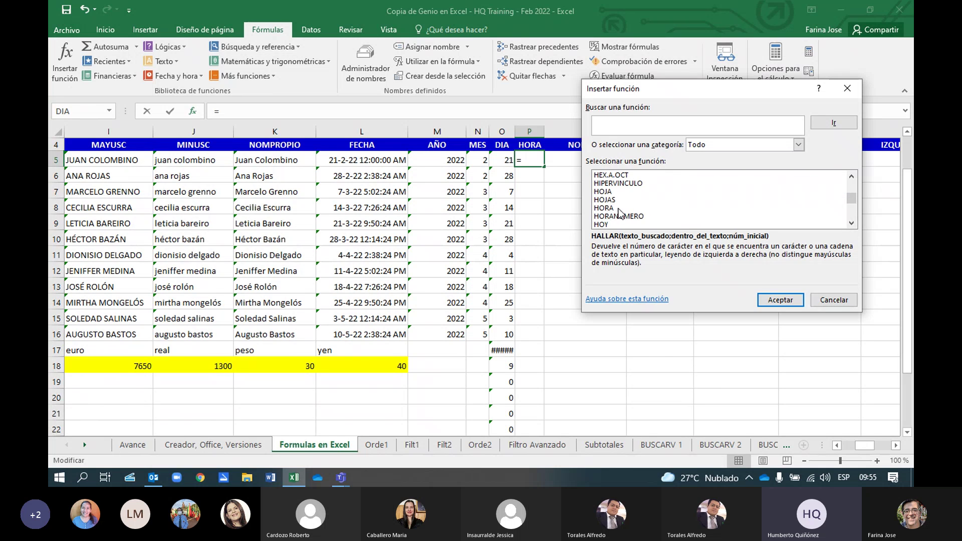
pyautogui.click(615, 210)
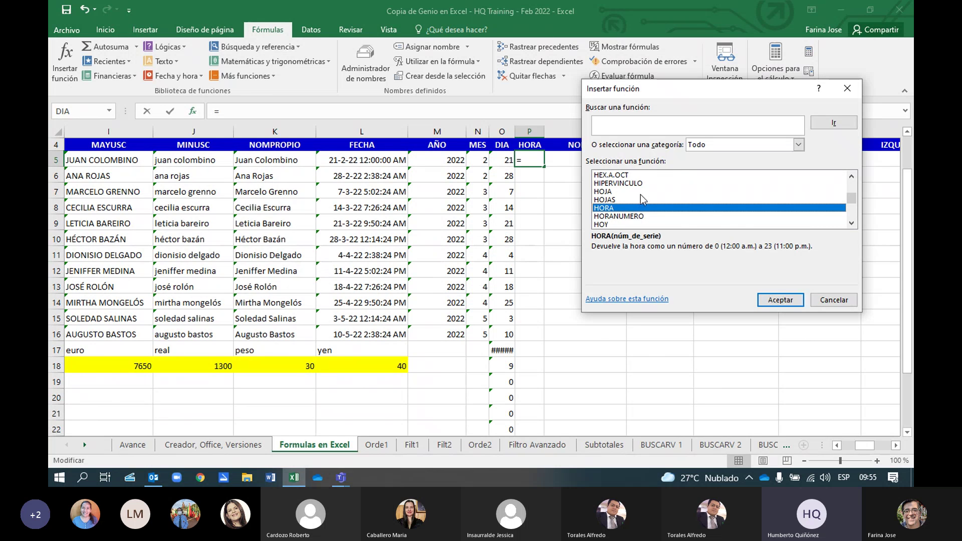
pyautogui.doubleClick(648, 209)
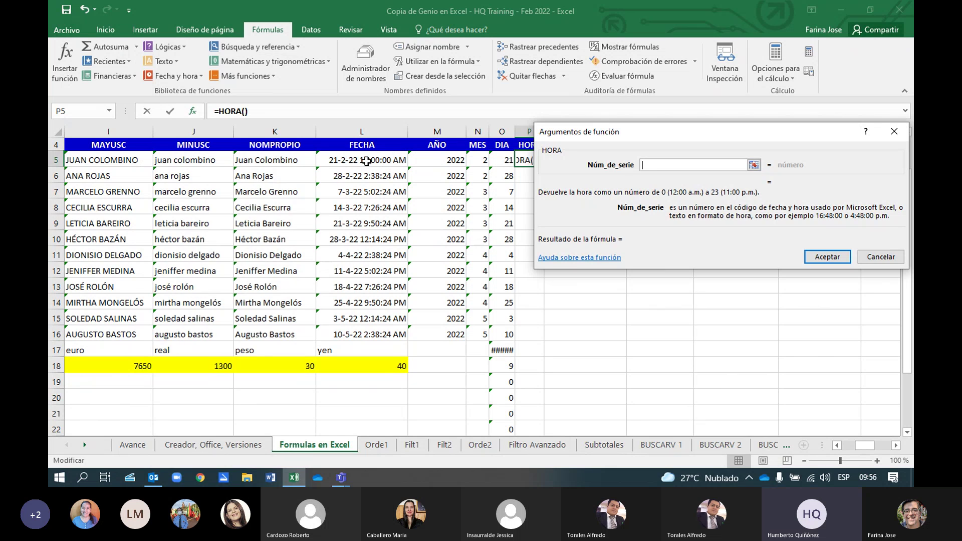
# Finish =HORA(L5) in P5 and fill the hour formula down column P
pyautogui.click(367, 160)
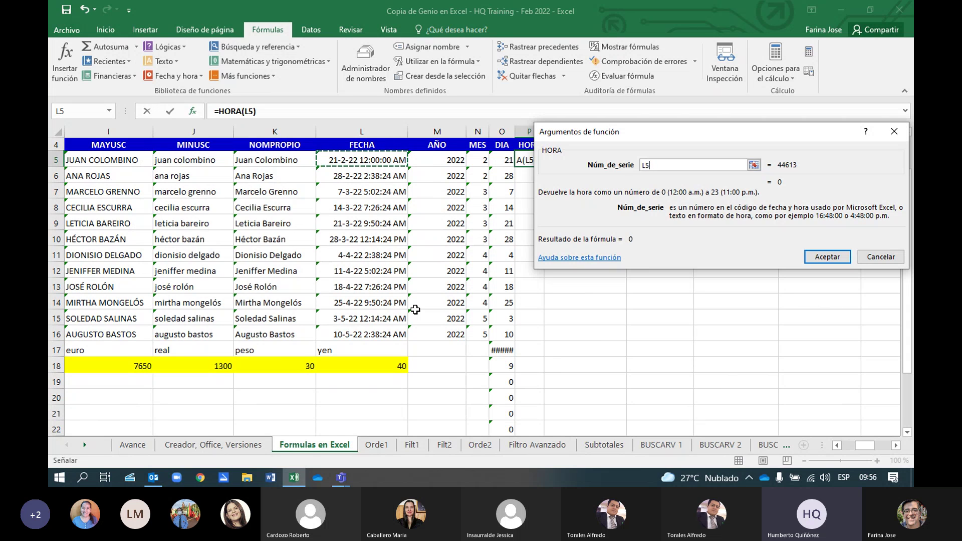
pyautogui.press('Return')
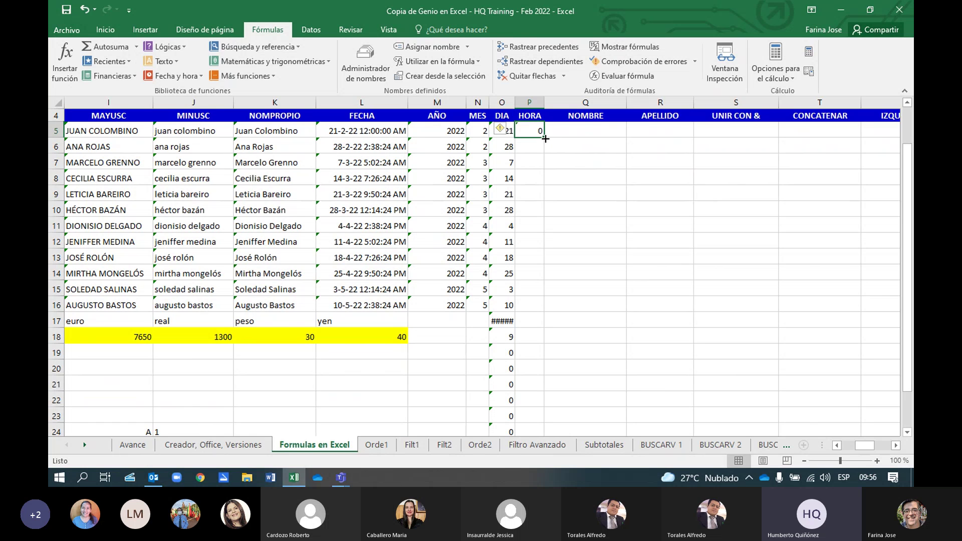
pyautogui.doubleClick(546, 139)
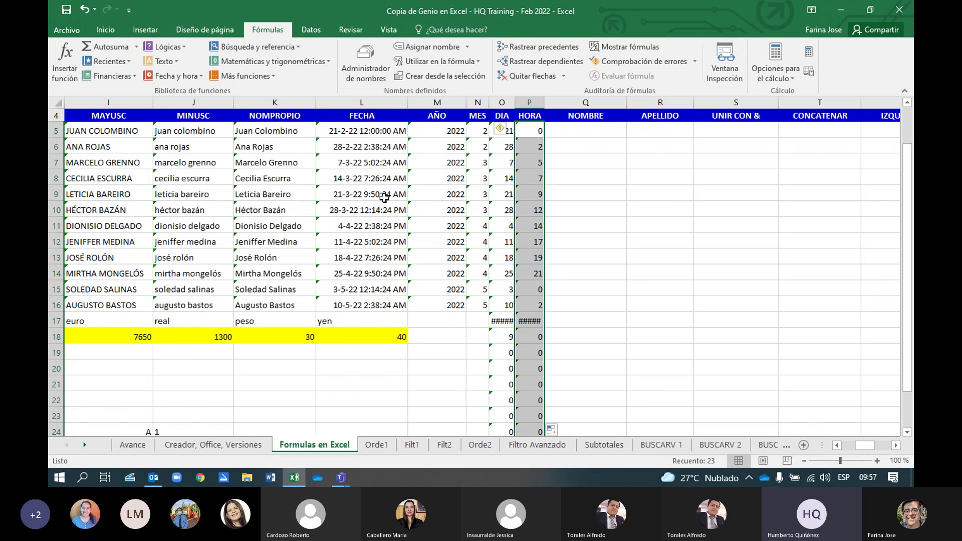
# Select the date in L10 to compare it with its calculated hour
pyautogui.click(359, 213)
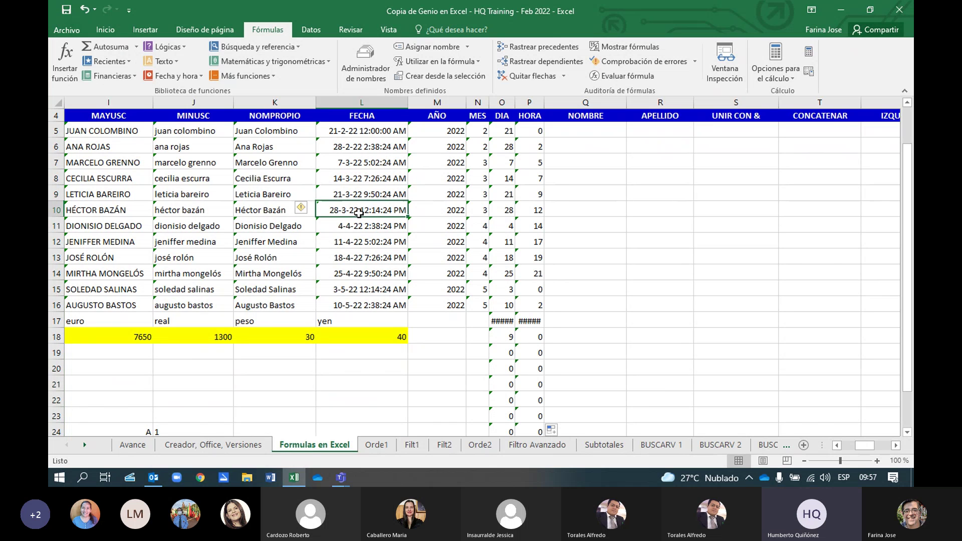
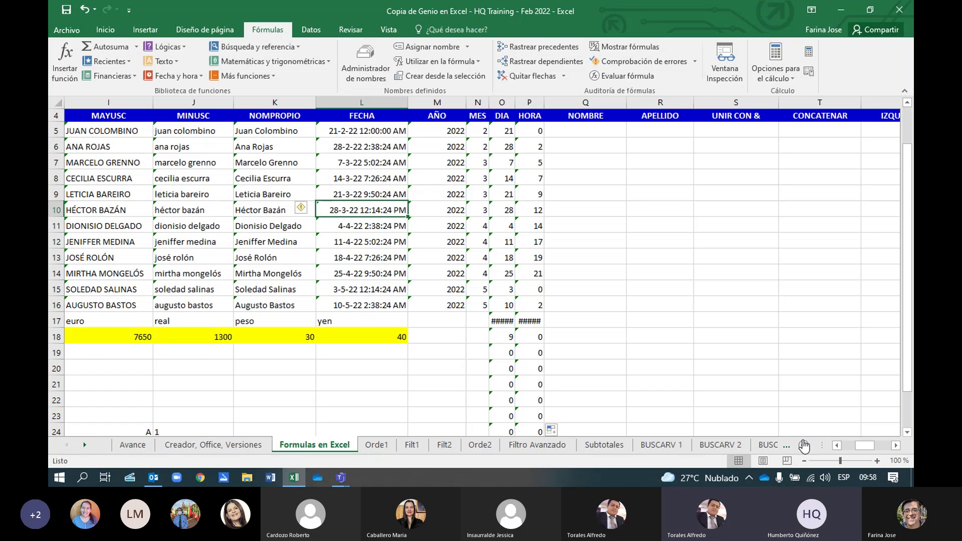
# Delete the stray ##### and zero values in O17:P36, then select the FECHA cell L10
pyautogui.click(499, 322)
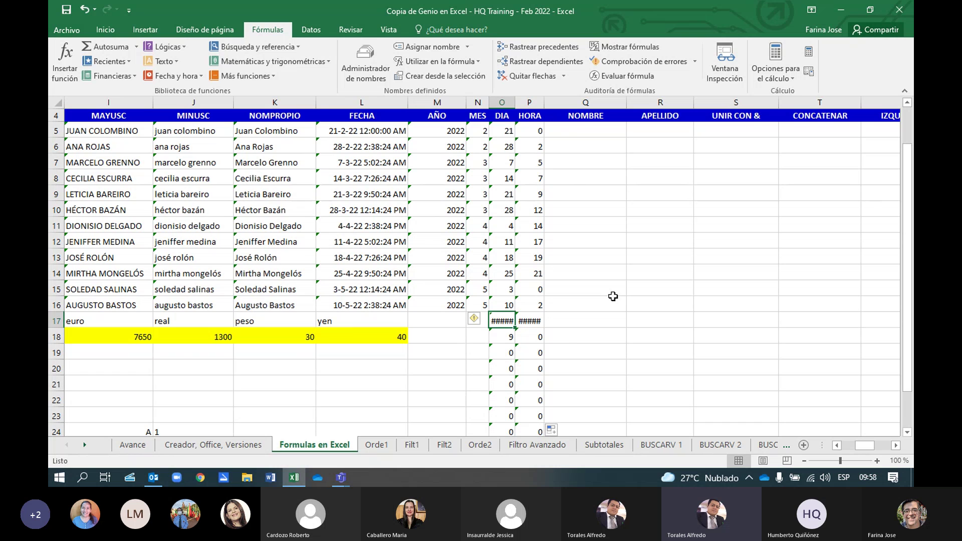
pyautogui.hotkey('shift', 'Right')
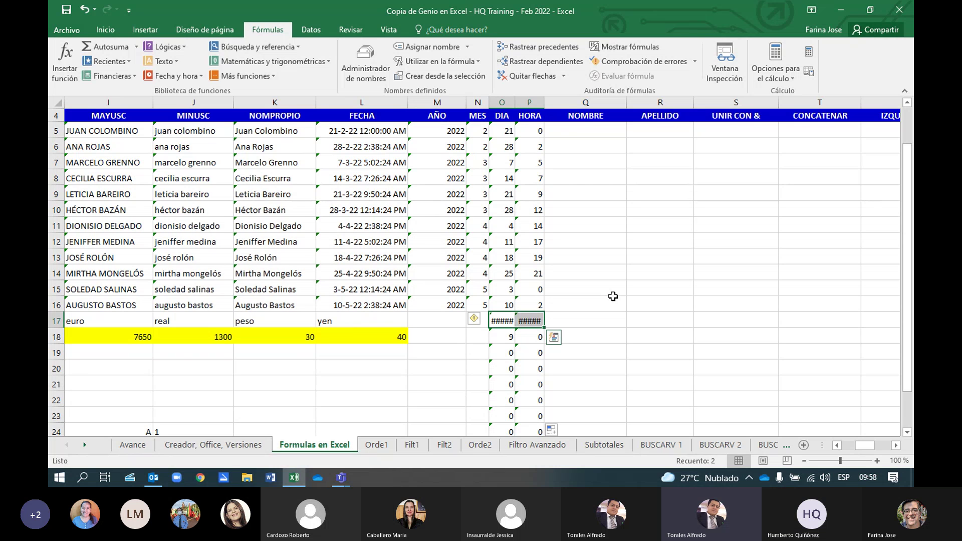
pyautogui.hotkey('shift', 'Down')
pyautogui.hotkey('shift', 'Down')
pyautogui.hotkey('shift', 'Down')
pyautogui.hotkey('shift', 'Down')
pyautogui.hotkey('shift', 'Down')
pyautogui.hotkey('shift', 'Down')
pyautogui.hotkey('shift', 'Down')
pyautogui.hotkey('shift', 'Down')
pyautogui.hotkey('shift', 'Down')
pyautogui.hotkey('shift', 'Down')
pyautogui.hotkey('shift', 'Down')
pyautogui.hotkey('shift', 'Down')
pyautogui.hotkey('shift', 'Down')
pyautogui.hotkey('shift', 'Down')
pyautogui.hotkey('shift', 'Down')
pyautogui.hotkey('shift', 'Down')
pyautogui.hotkey('shift', 'Down')
pyautogui.hotkey('shift', 'Down')
pyautogui.hotkey('shift', 'Down')
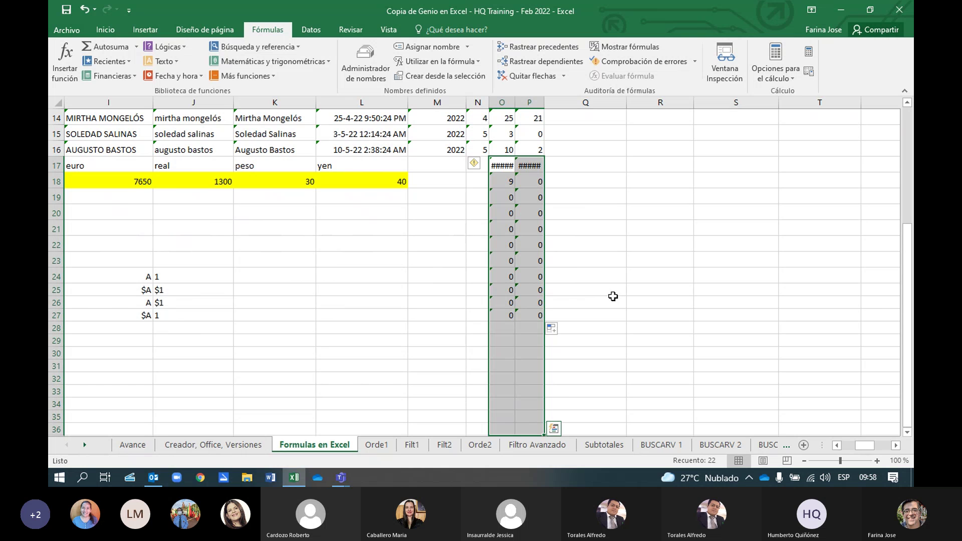
pyautogui.press('Delete')
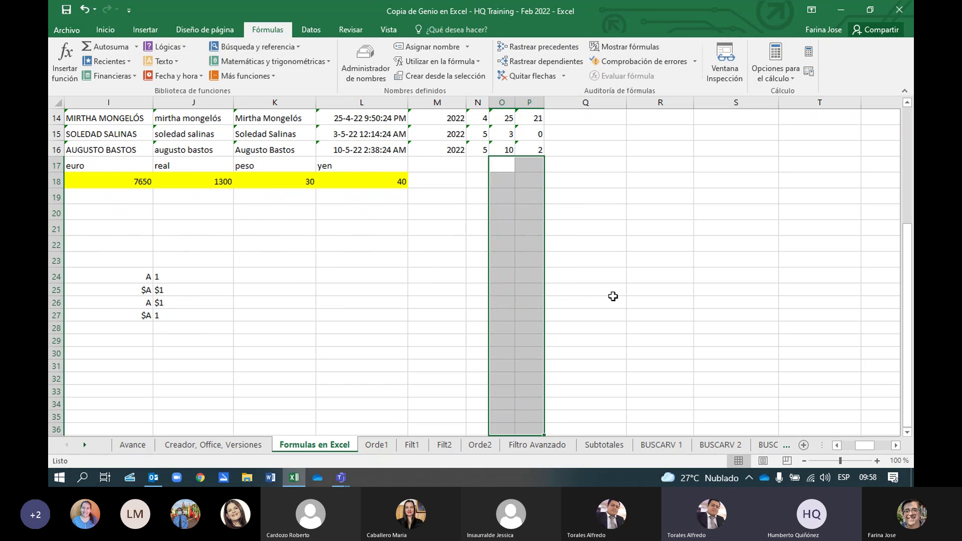
pyautogui.scroll(4, 612, 294)
pyautogui.scroll(1, 612, 295)
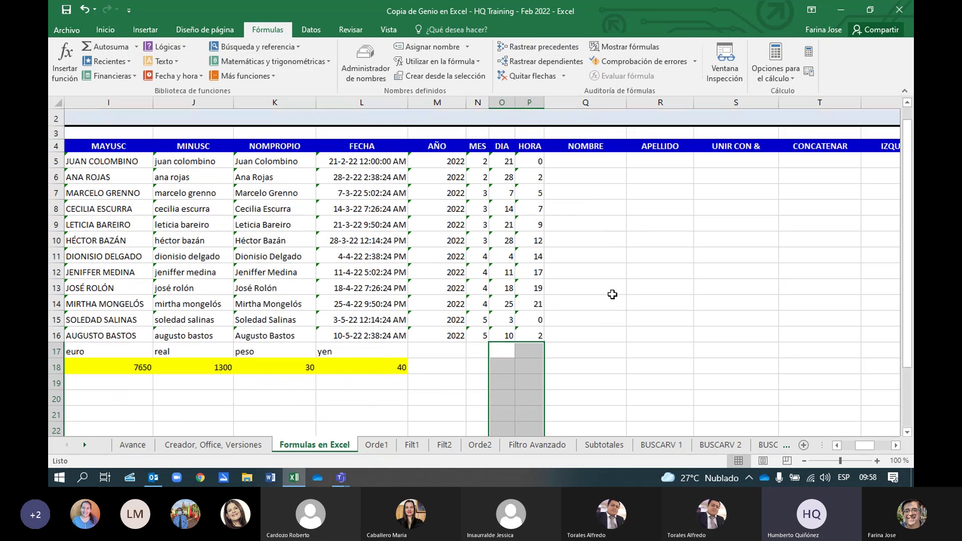
pyautogui.click(613, 267)
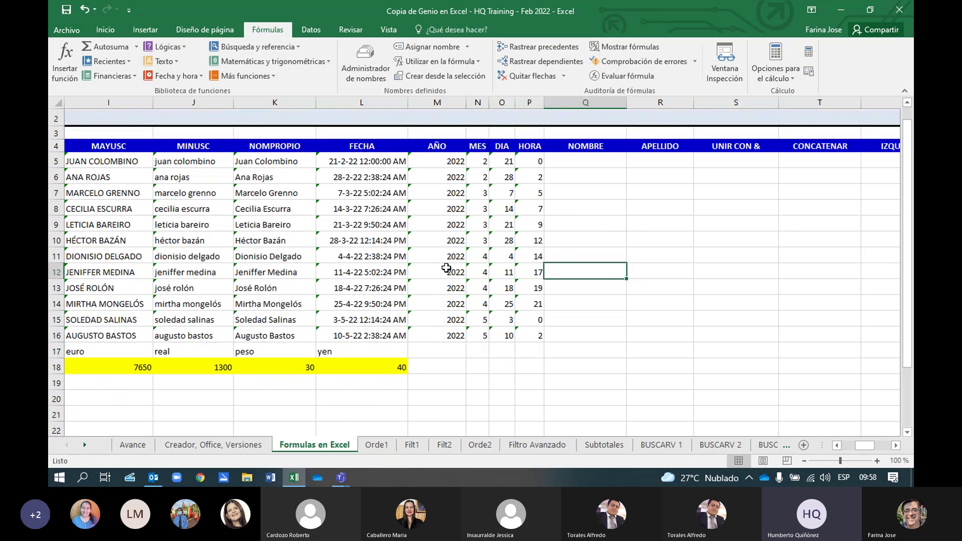
pyautogui.click(379, 241)
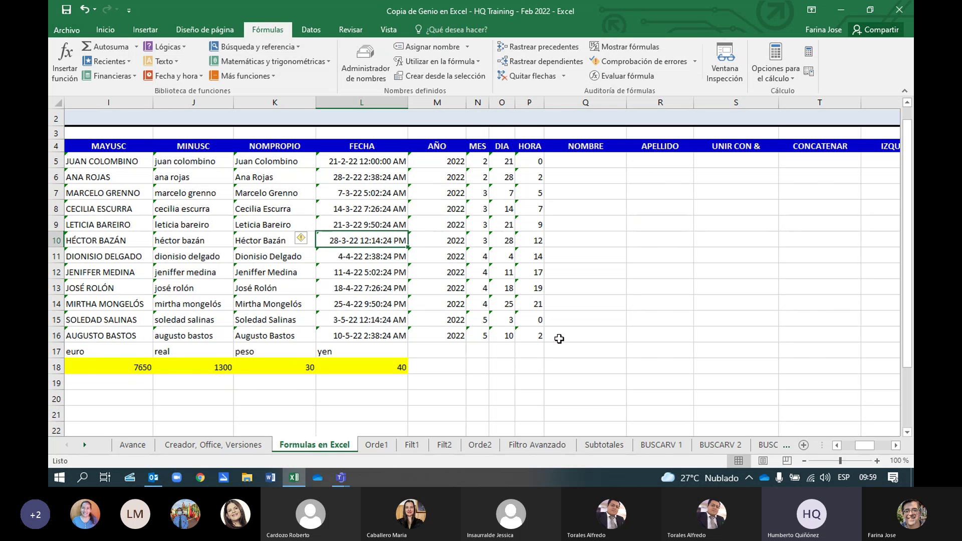
pyautogui.click(532, 160)
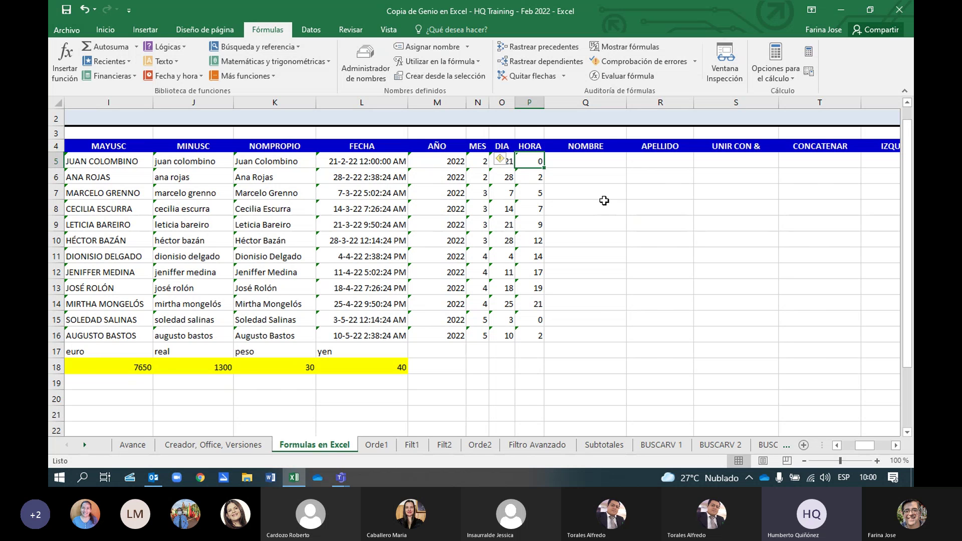
pyautogui.scroll(1, 605, 201)
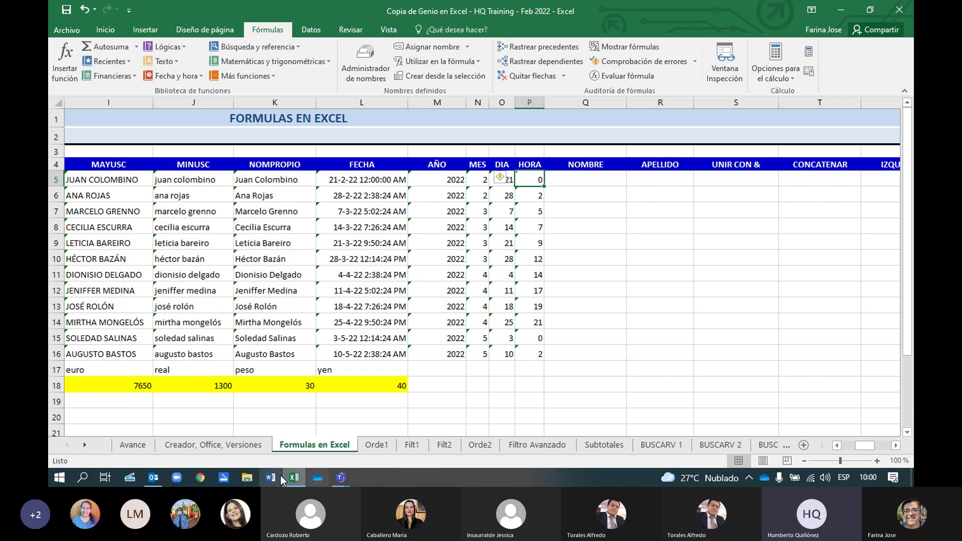
# Switch between the Teams chat, Excel and Teams windows, ending on the Curso de Excel meeting
pyautogui.click(341, 479)
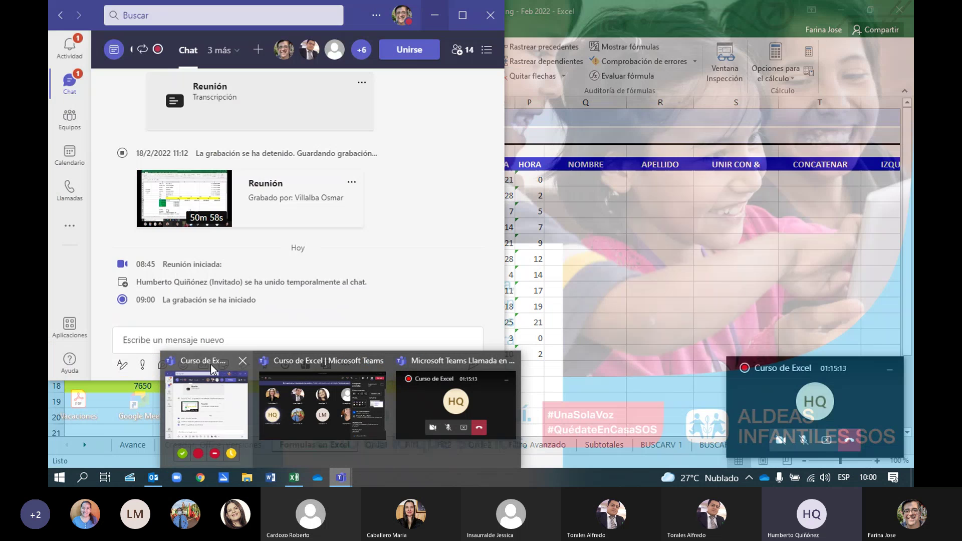
pyautogui.click(208, 368)
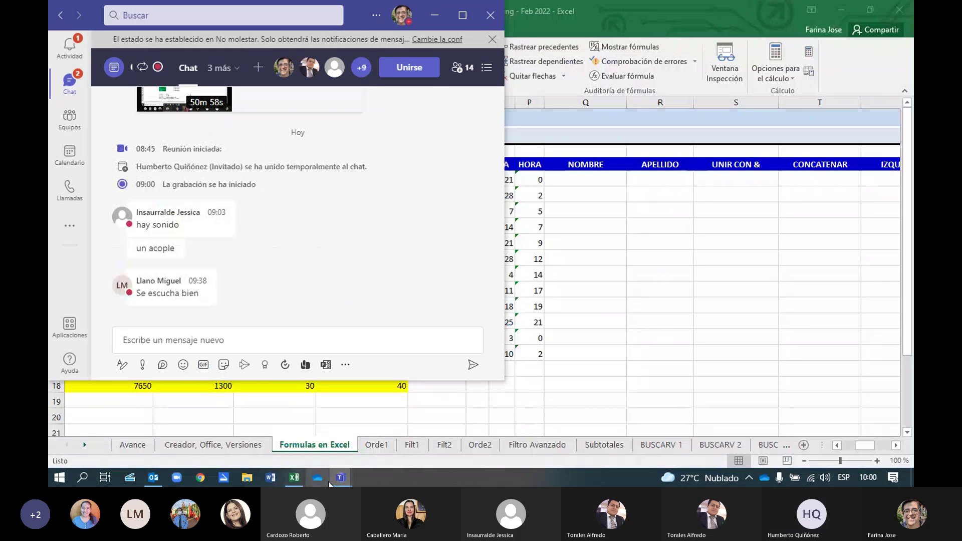
pyautogui.click(341, 478)
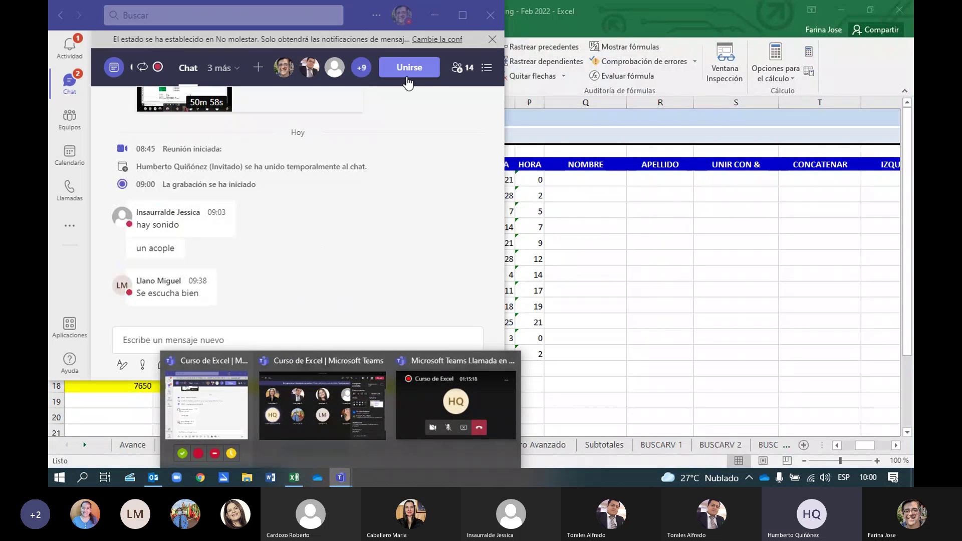
pyautogui.click(468, 362)
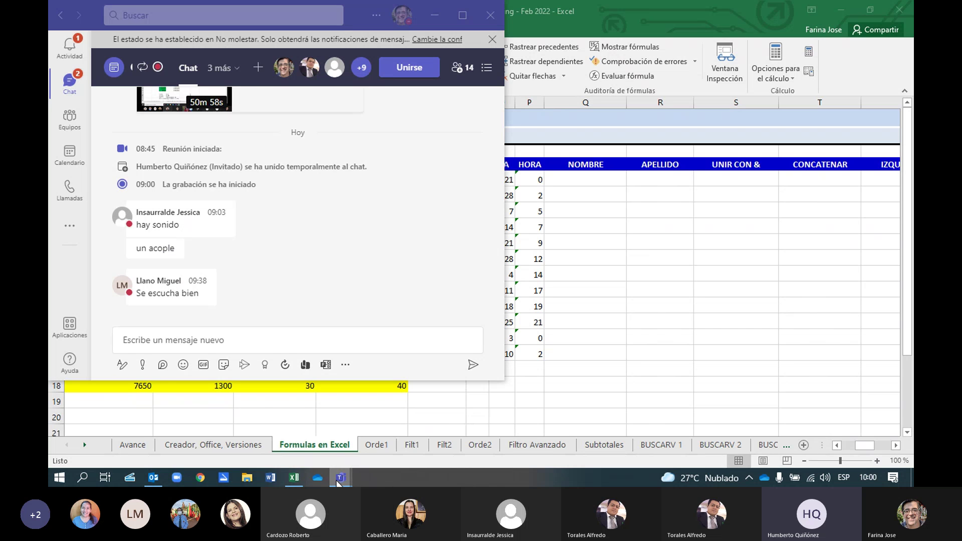
pyautogui.moveTo(339, 482)
pyautogui.click(295, 479)
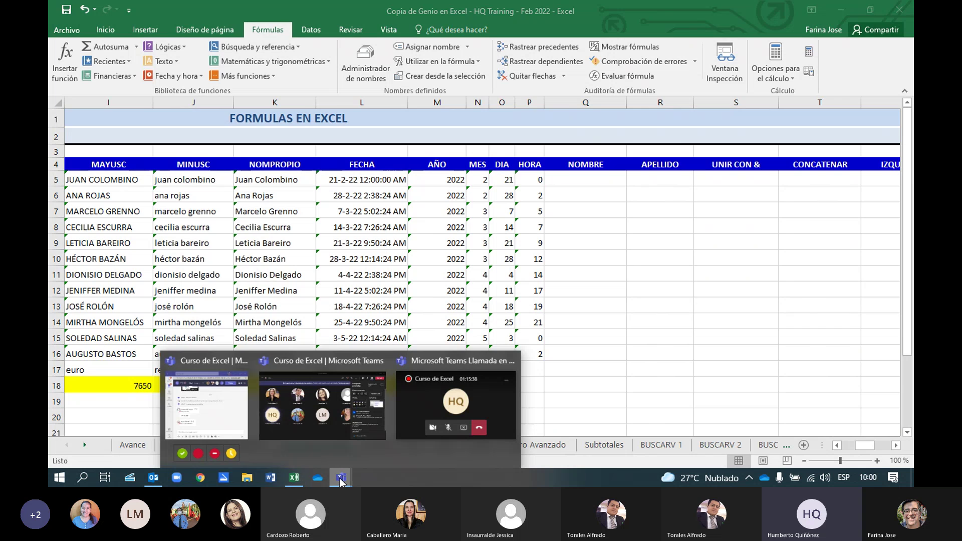
pyautogui.click(342, 358)
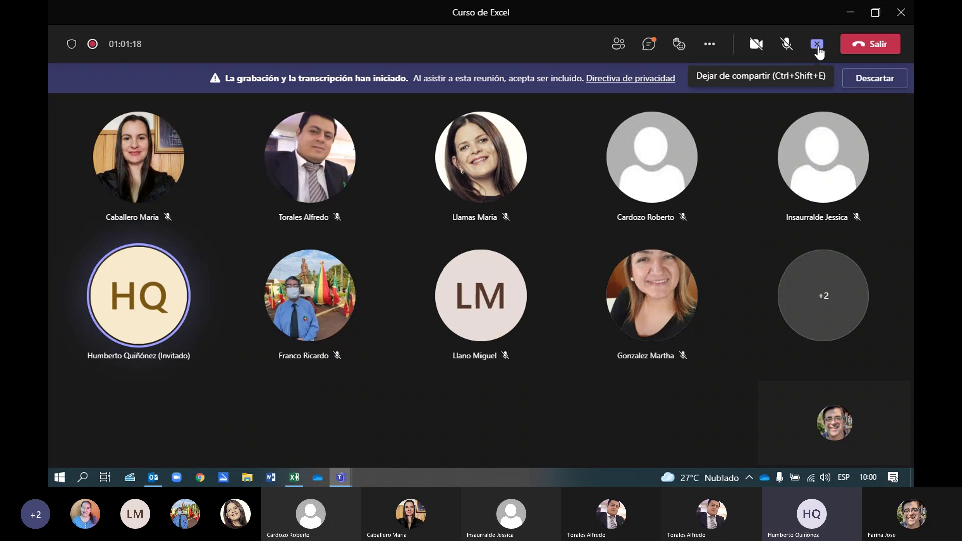
# Stop sharing the screen from the Teams meeting toolbar (Ctrl+Shift+E)
pyautogui.click(817, 45)
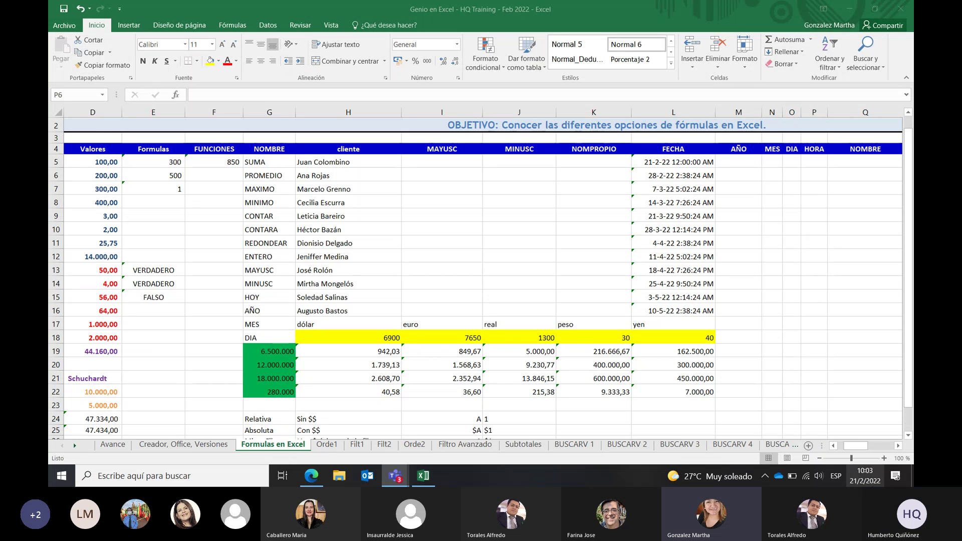
# Check the speaker volume, then select the NOMBRE header in cell Q4
pyautogui.click(820, 475)
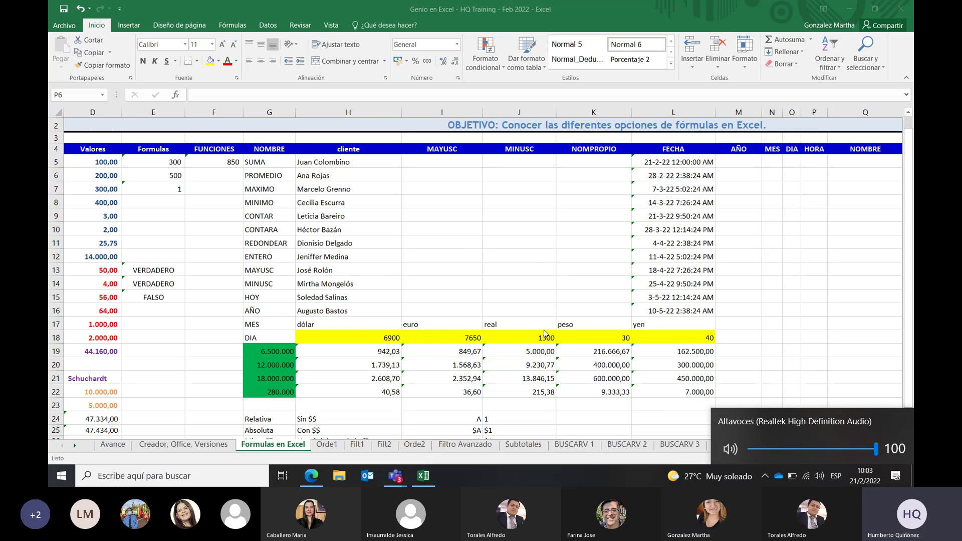
pyautogui.click(759, 171)
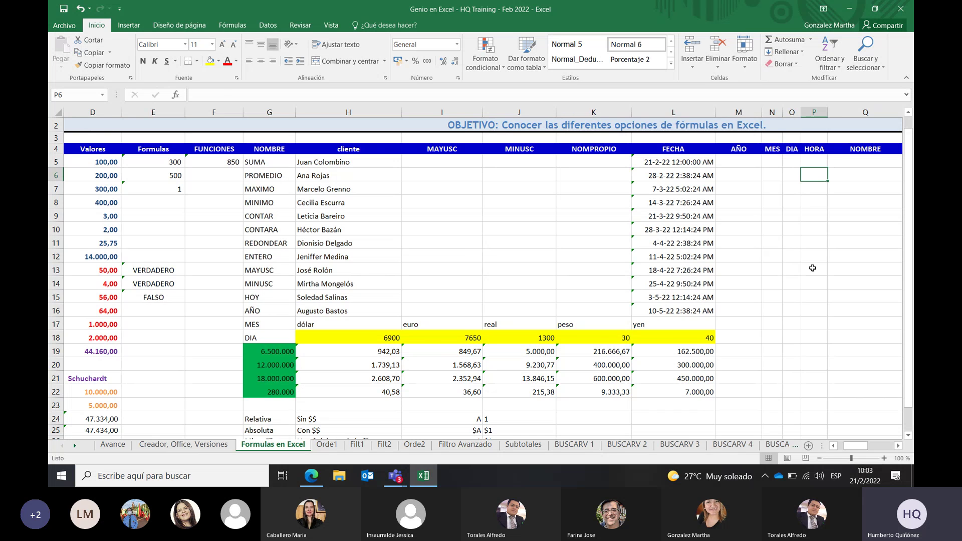
pyautogui.click(872, 152)
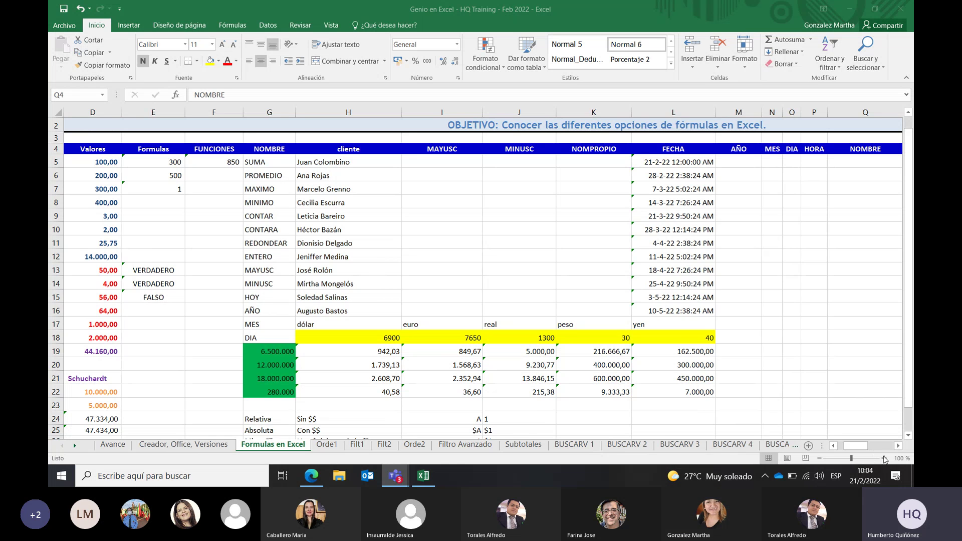
# Scroll right until the NOMBRE, APELLIDO, UNIR CON & and CONCATENAR columns are visible
pyautogui.click(898, 446)
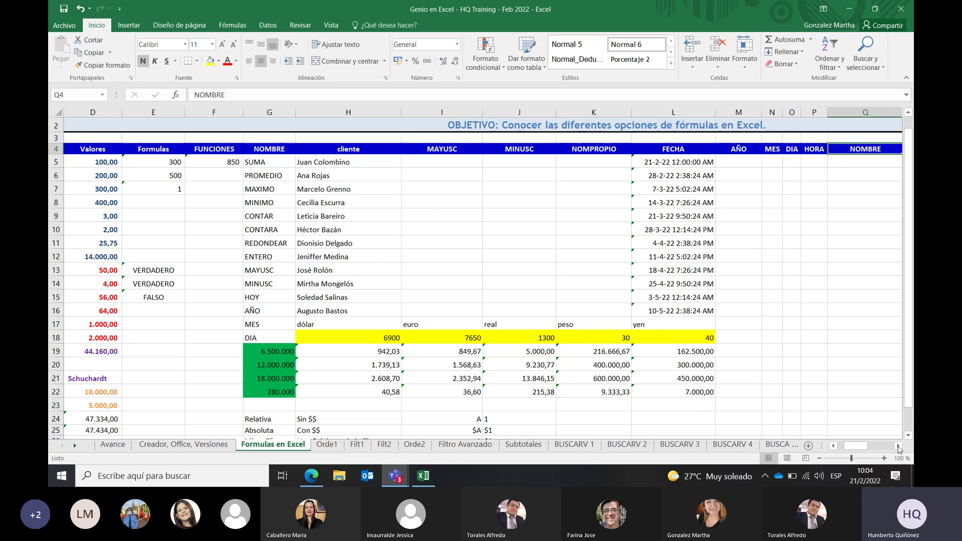
pyautogui.click(898, 446)
pyautogui.click(898, 446)
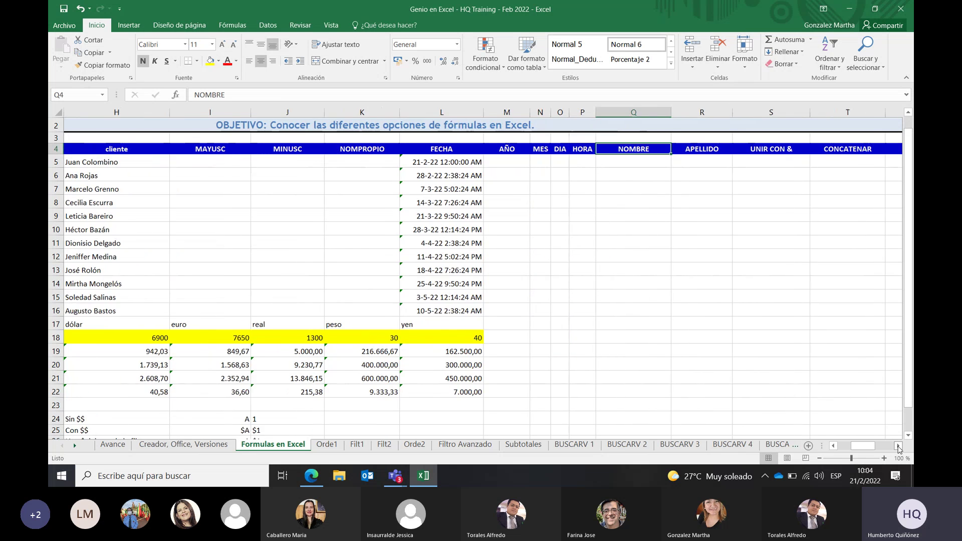
pyautogui.click(898, 446)
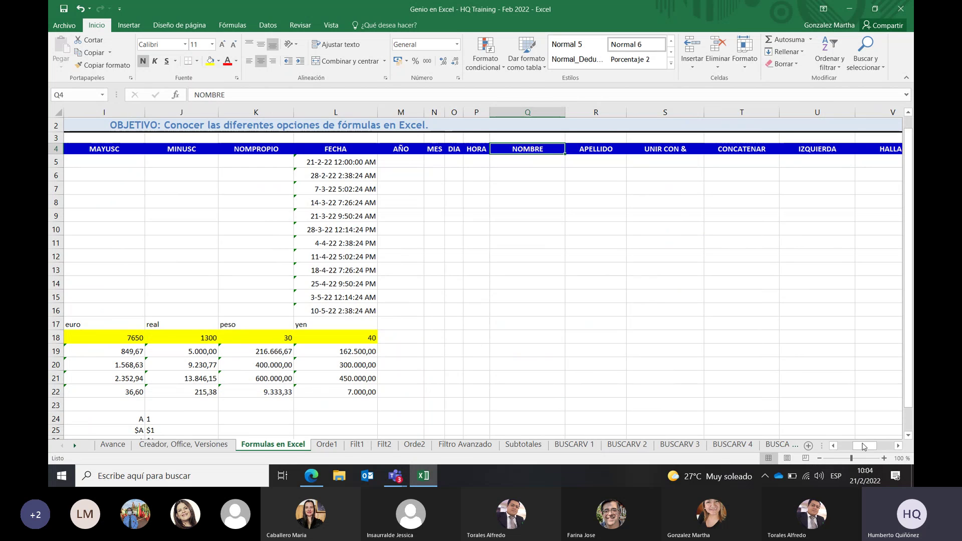
pyautogui.click(898, 445)
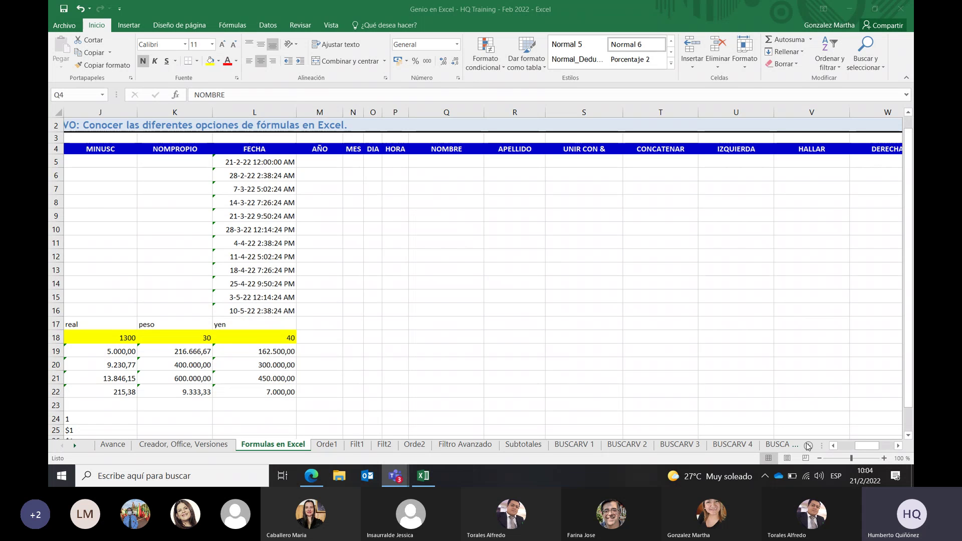
# Copy the twelve client names in H5:H16 from the cliente column
pyautogui.moveTo(833, 448); pyautogui.dragTo(833, 448)
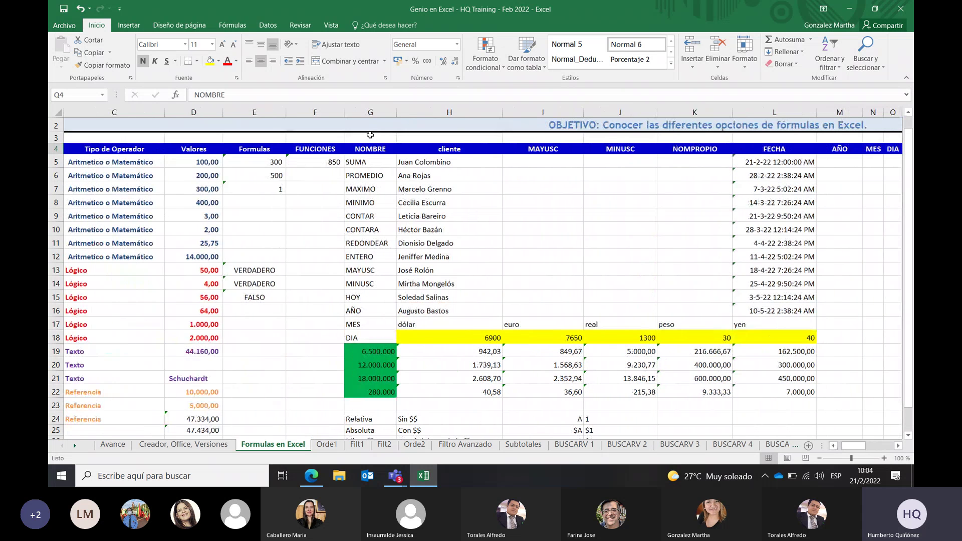
pyautogui.click(437, 153)
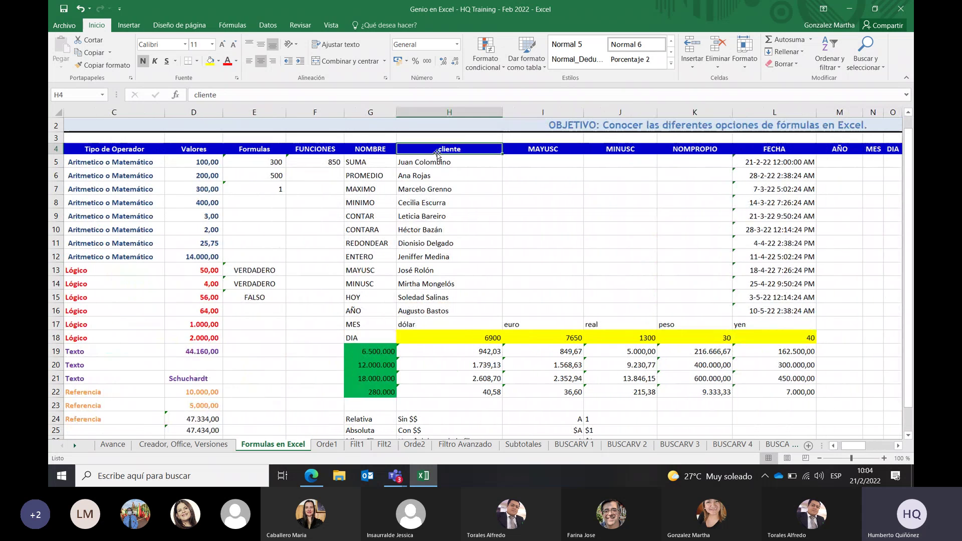
pyautogui.click(431, 162)
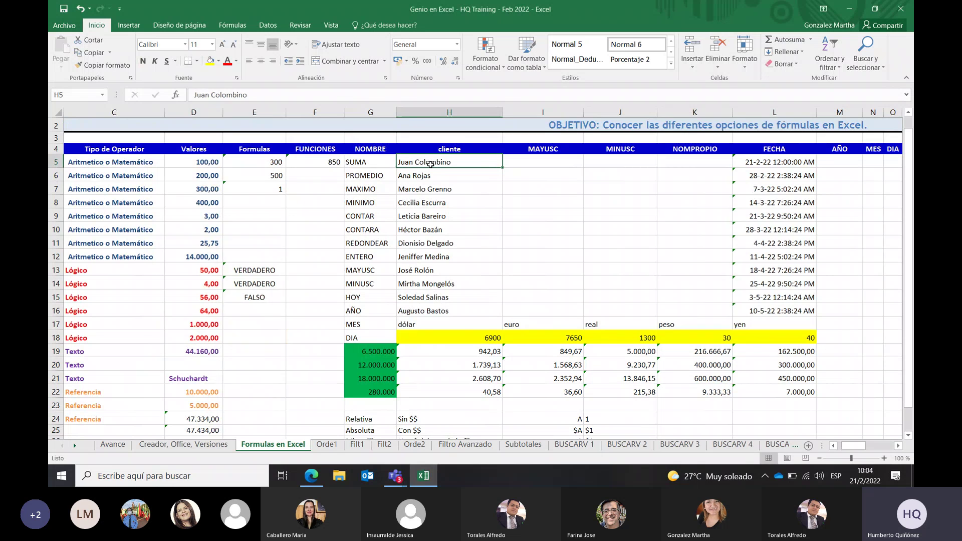
pyautogui.hotkey('shift', 'Down')
pyautogui.hotkey('shift', 'Down')
pyautogui.hotkey('shift', 'Down')
pyautogui.hotkey('shift', 'Down')
pyautogui.hotkey('shift', 'Down')
pyautogui.hotkey('shift', 'Down')
pyautogui.hotkey('shift', 'Down')
pyautogui.hotkey('shift', 'Down')
pyautogui.hotkey('shift', 'Down')
pyautogui.hotkey('shift', 'Down')
pyautogui.hotkey('shift', 'Down')
pyautogui.hotkey('shift', 'Down')
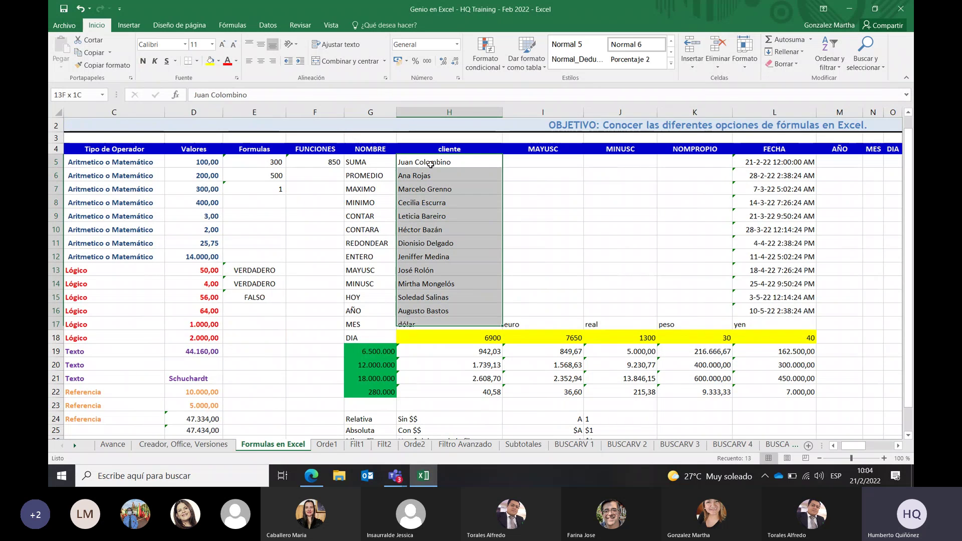
pyautogui.hotkey('shift', 'Up')
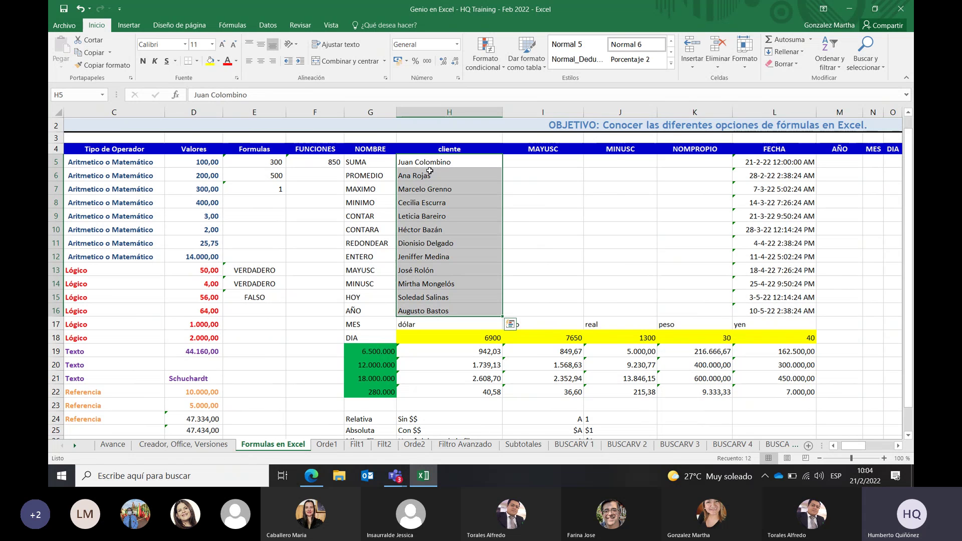
pyautogui.hotkey('ctrl', 'c')
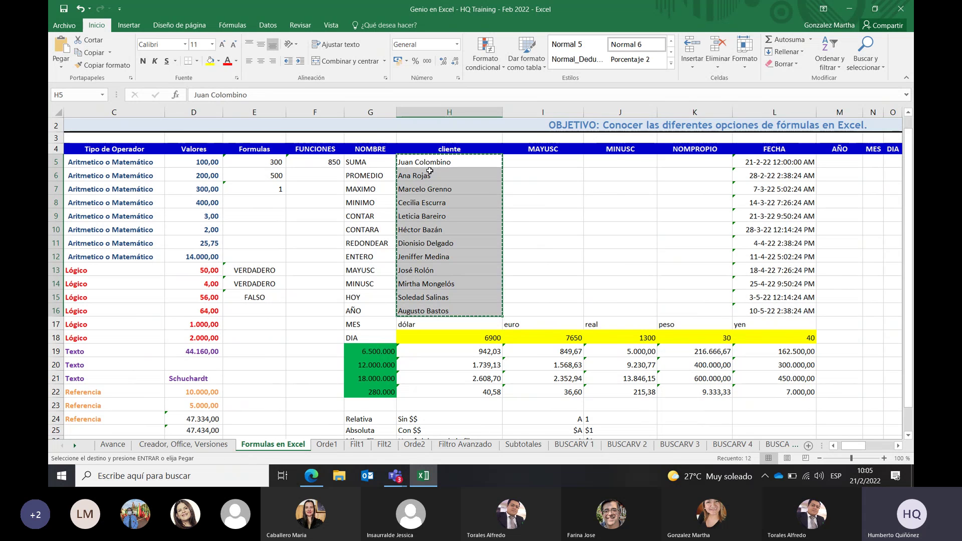
# Paste the names under NOMBRE starting at Q5 and reselect Q5
pyautogui.press('Right')
pyautogui.press('Right')
pyautogui.press('Right')
pyautogui.press('Right')
pyautogui.press('Right')
pyautogui.press('Right')
pyautogui.press('Right')
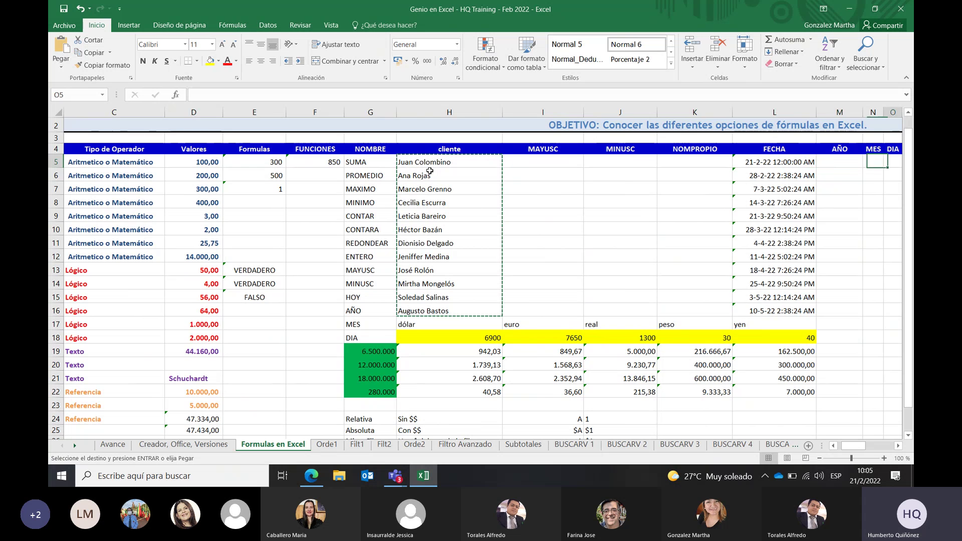
pyautogui.press('Right')
pyautogui.press('Right')
pyautogui.press('Right')
pyautogui.press('Right')
pyautogui.press('Right')
pyautogui.press('Right')
pyautogui.press('Right')
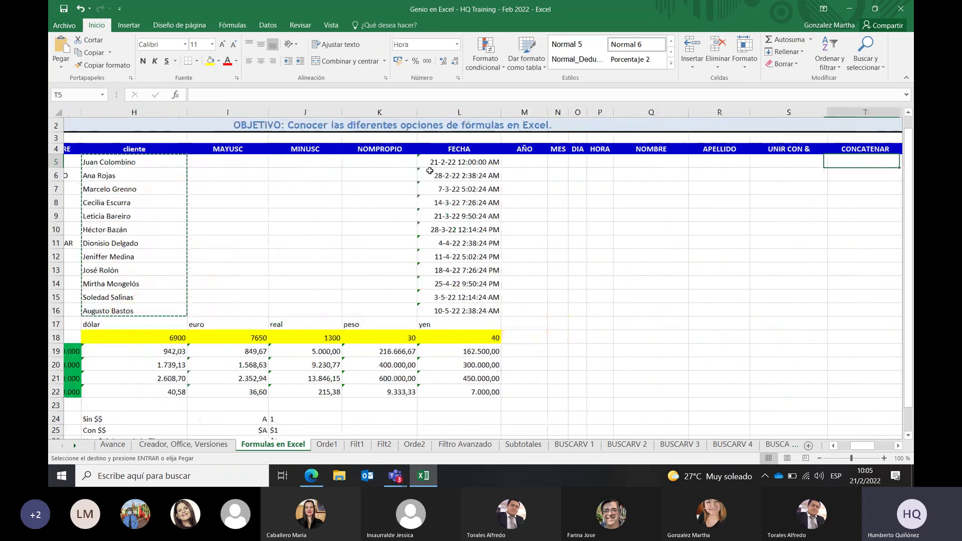
pyautogui.press('Left')
pyautogui.press('Left')
pyautogui.press('Left')
pyautogui.press('Left')
pyautogui.press('Left')
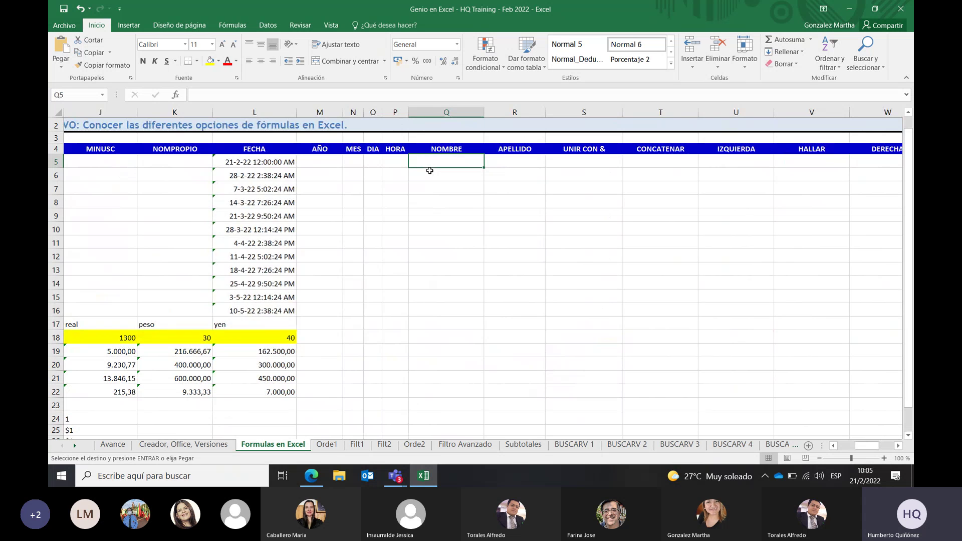
pyautogui.hotkey('ctrl', 'v')
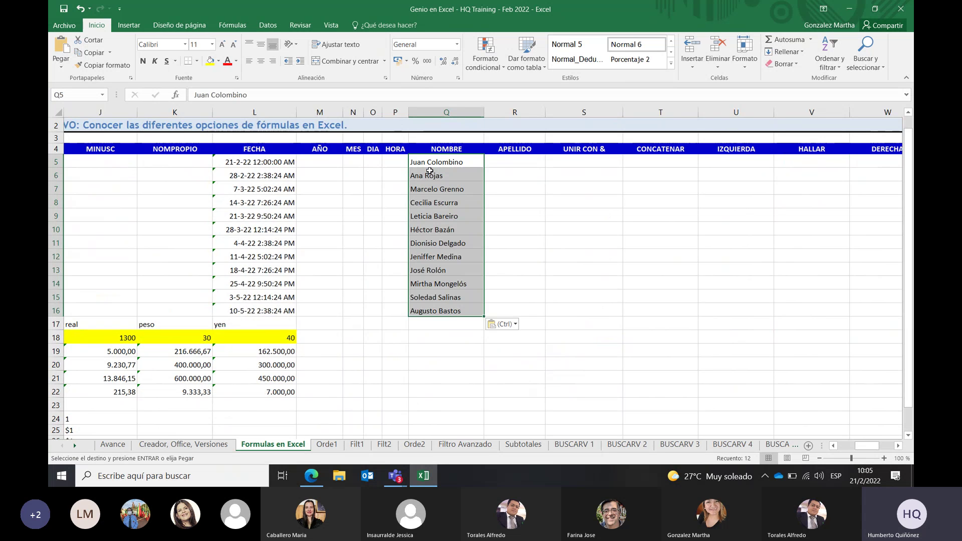
pyautogui.press('Escape')
pyautogui.click(458, 240)
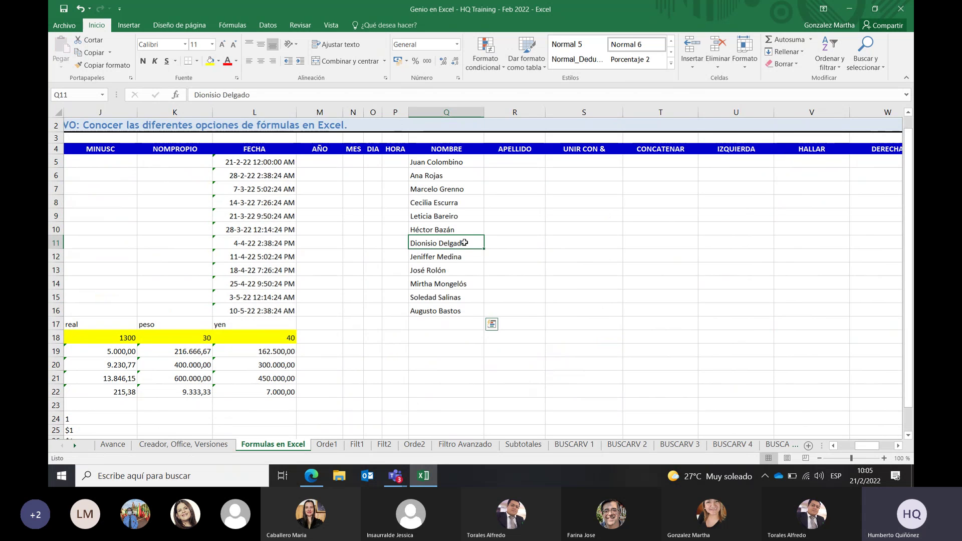
pyautogui.click(465, 158)
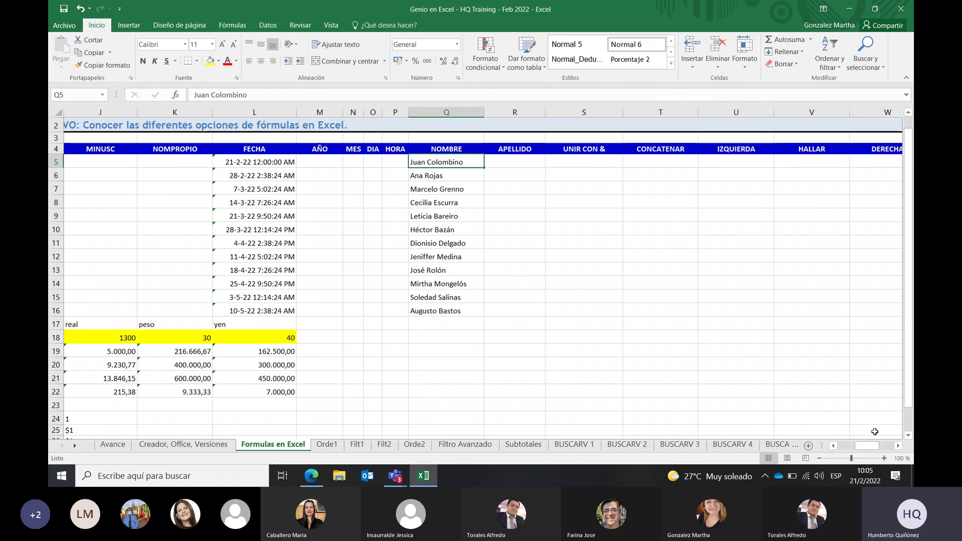
pyautogui.click(897, 445)
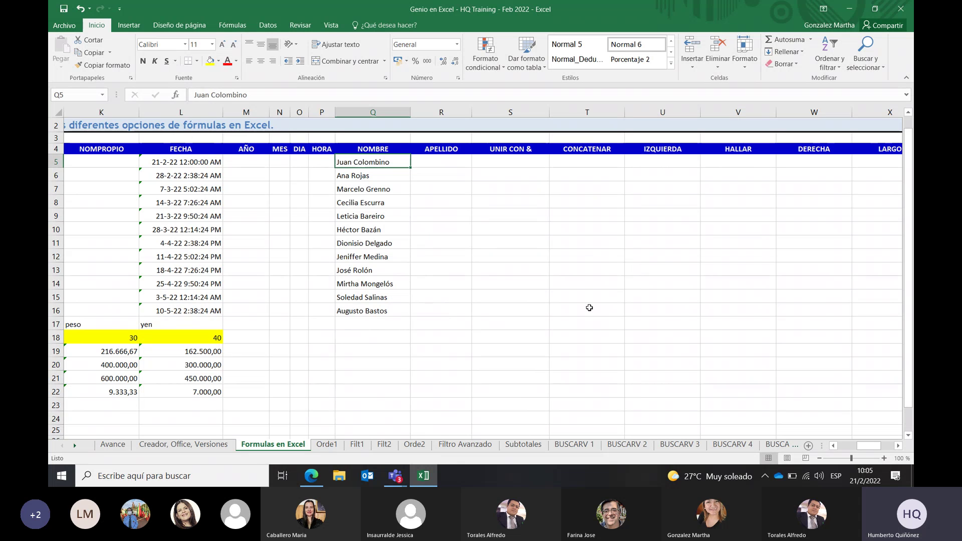
# Select the twelve names in Q5:Q16 and show the Datos ribbon
pyautogui.click(430, 163)
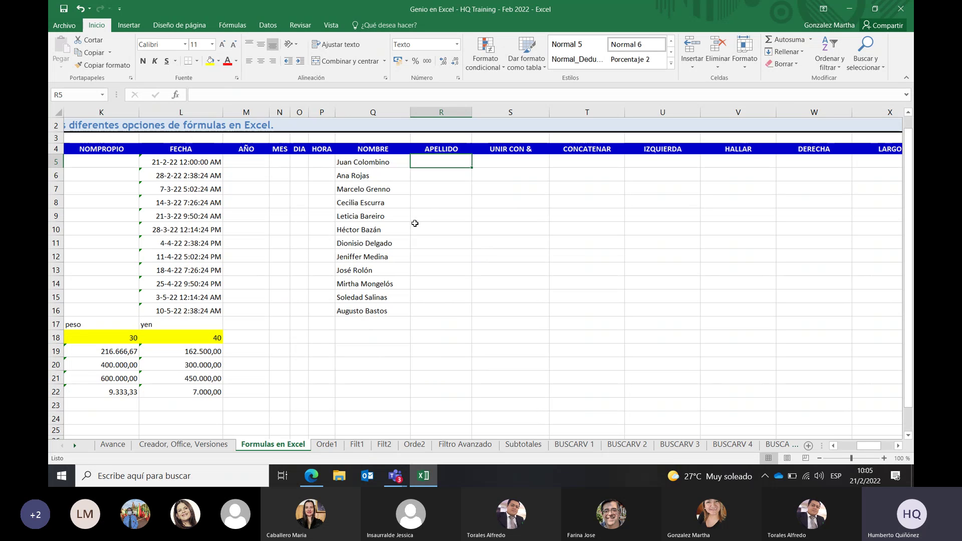
pyautogui.click(366, 161)
pyautogui.hotkey('shift', 'Down')
pyautogui.hotkey('shift', 'Down')
pyautogui.hotkey('shift', 'Down')
pyautogui.hotkey('shift', 'Down')
pyautogui.hotkey('shift', 'Down')
pyautogui.hotkey('shift', 'Down')
pyautogui.hotkey('shift', 'Down')
pyautogui.hotkey('shift', 'Down')
pyautogui.hotkey('shift', 'Down')
pyautogui.hotkey('shift', 'Down')
pyautogui.hotkey('shift', 'Down')
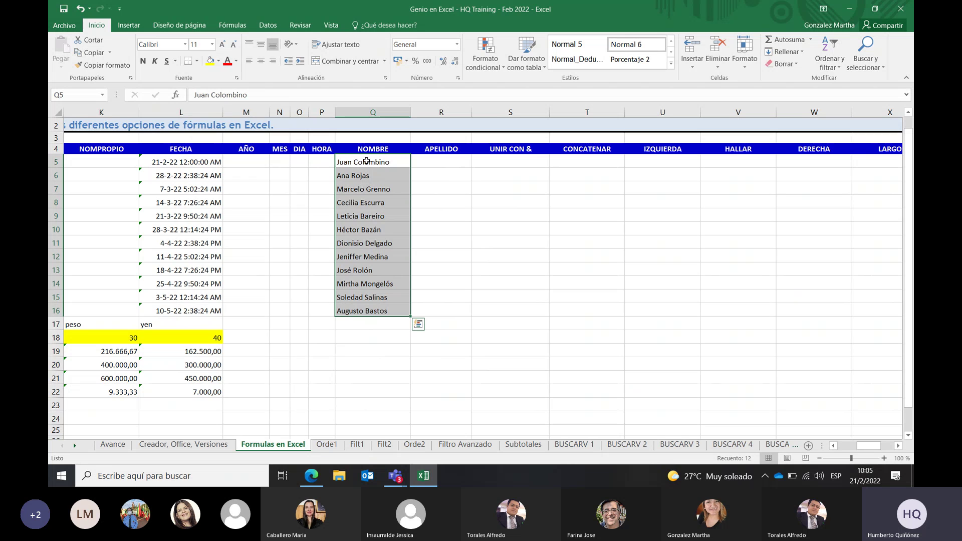
pyautogui.click(268, 25)
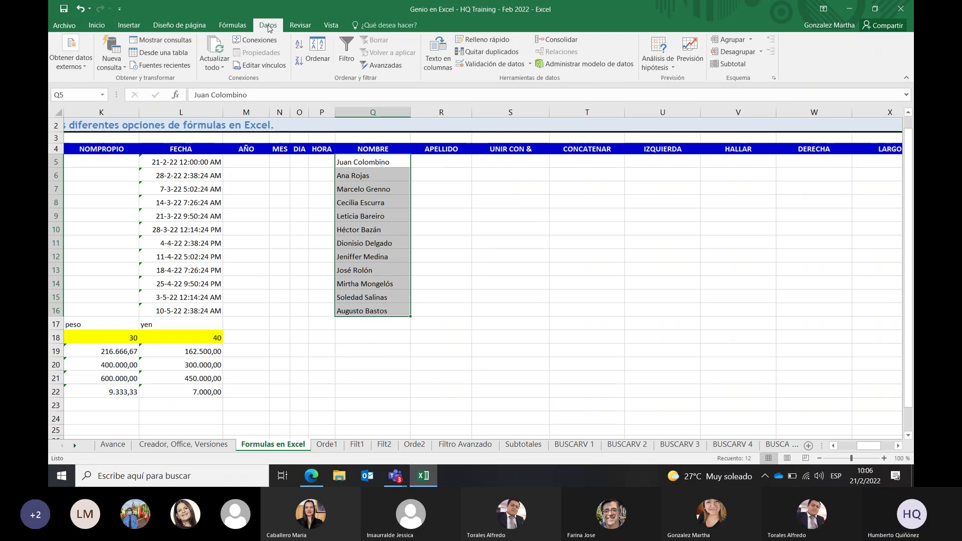
# Launch Texto en columnas for Q5:Q16, then bring the Teams meeting window forward
pyautogui.click(438, 60)
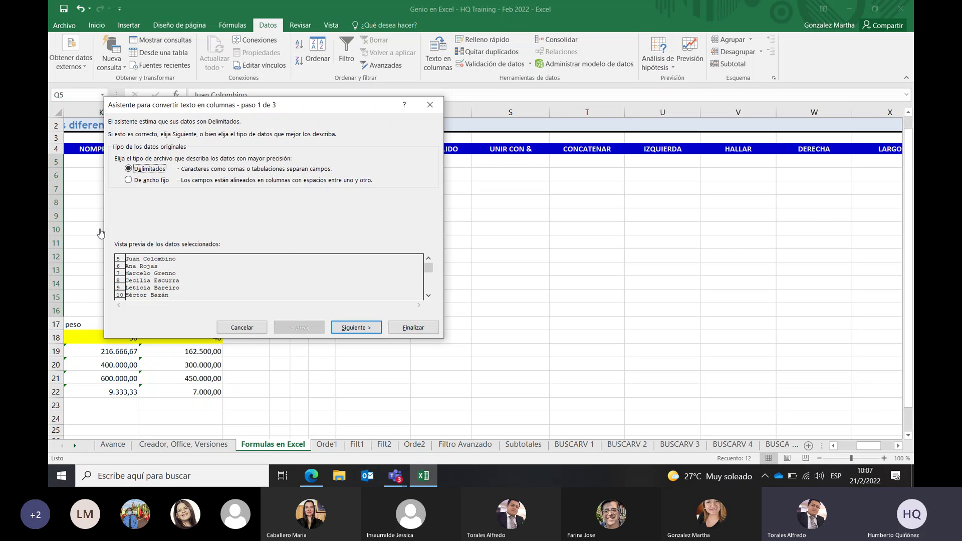
pyautogui.click(184, 281)
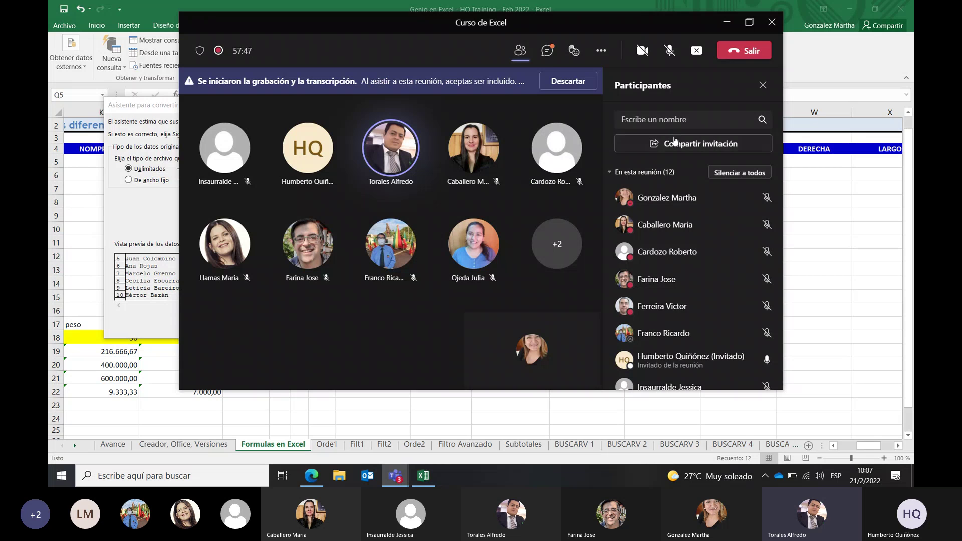
# Unmute the Teams microphone and bring Excel's Text to Columns wizard back in front
pyautogui.click(672, 52)
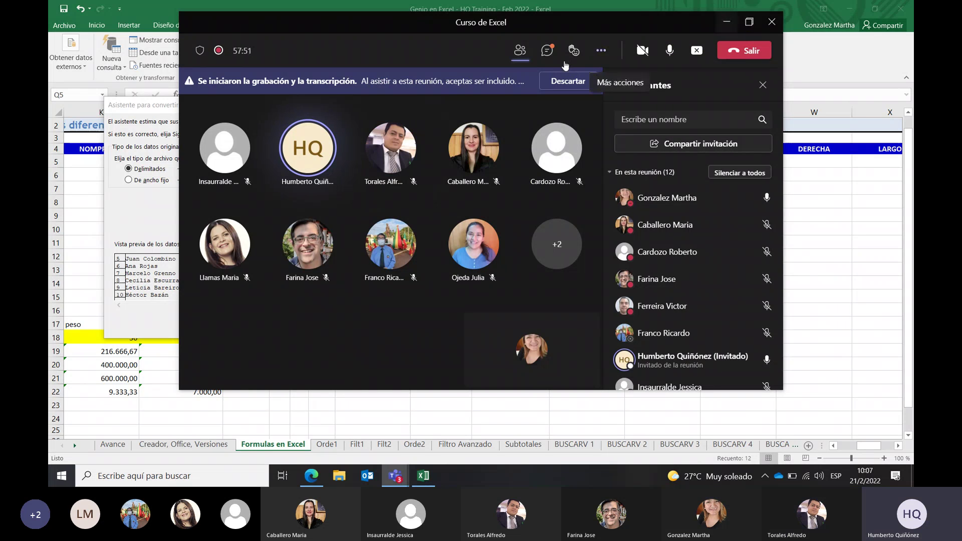
pyautogui.click(157, 144)
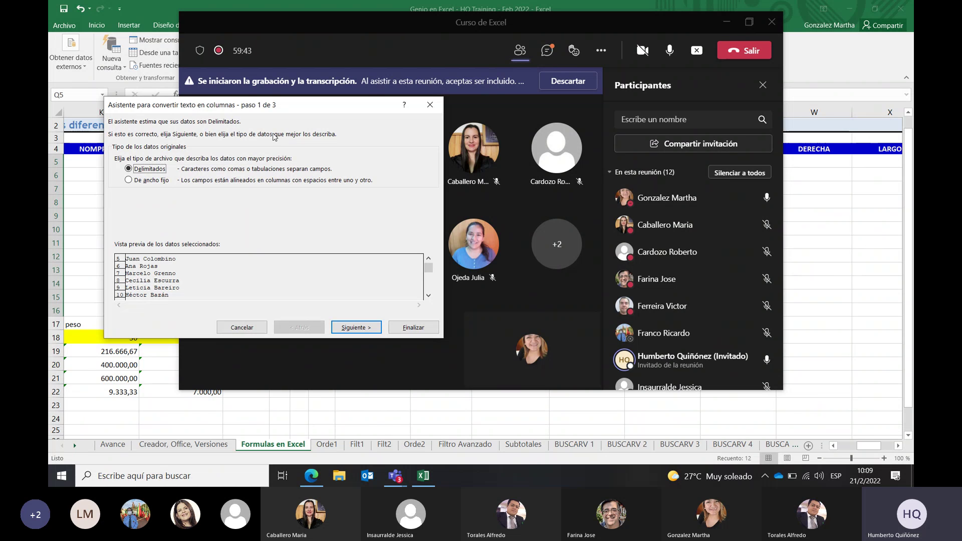
pyautogui.click(428, 298)
pyautogui.click(428, 298)
# Scroll the name preview, choose 'De ancho fijo' and advance to step 2 of 3
pyautogui.click(428, 297)
pyautogui.click(428, 297)
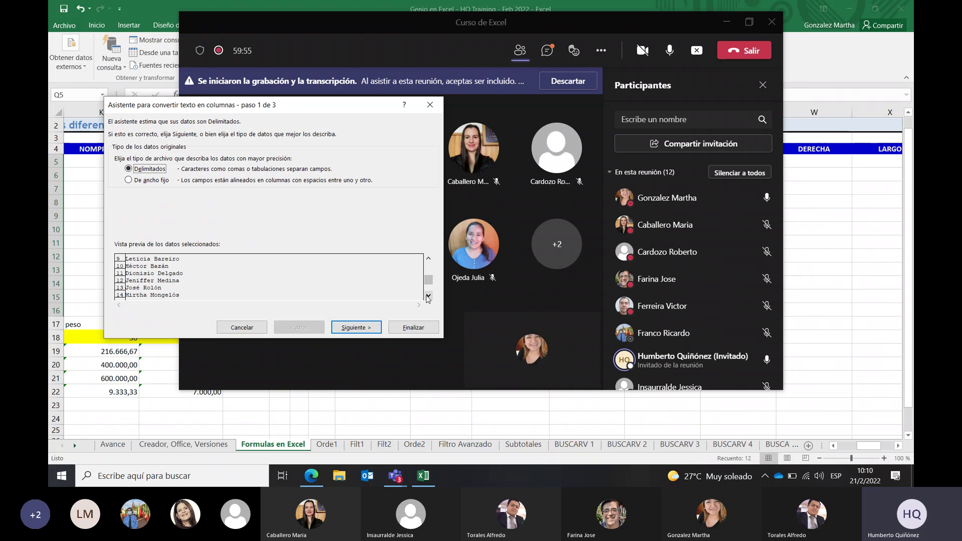
pyautogui.click(428, 297)
pyautogui.click(428, 297)
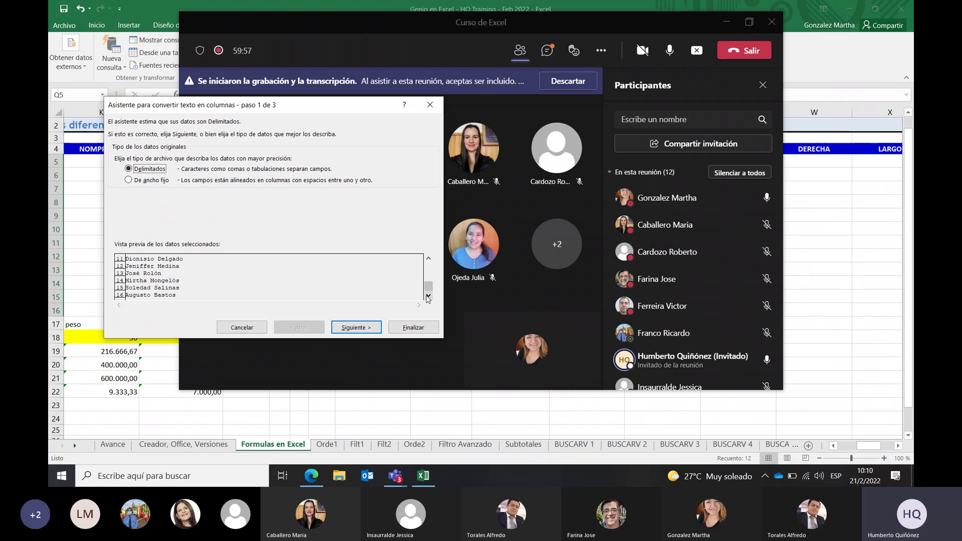
pyautogui.click(429, 261)
pyautogui.click(429, 261)
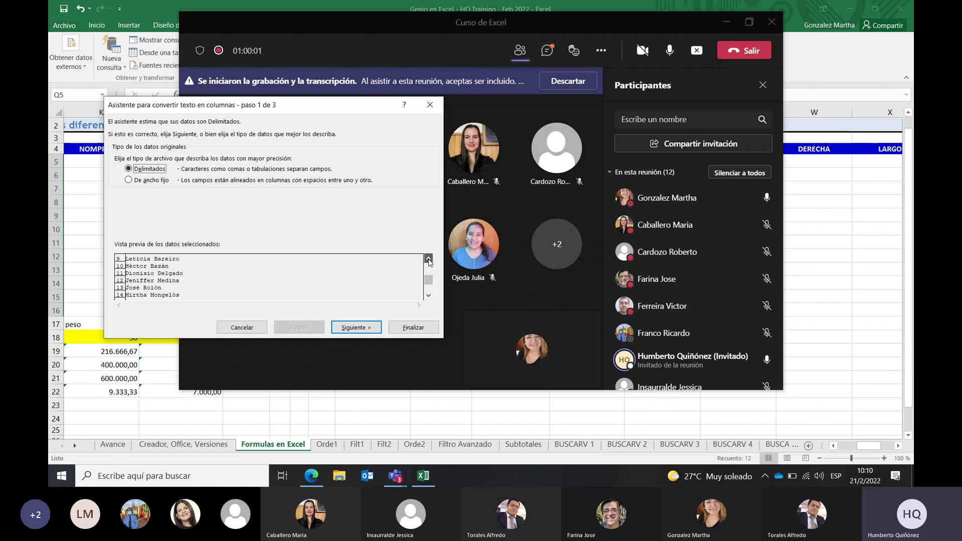
pyautogui.click(429, 261)
pyautogui.click(429, 261)
pyautogui.click(429, 261)
pyautogui.click(428, 261)
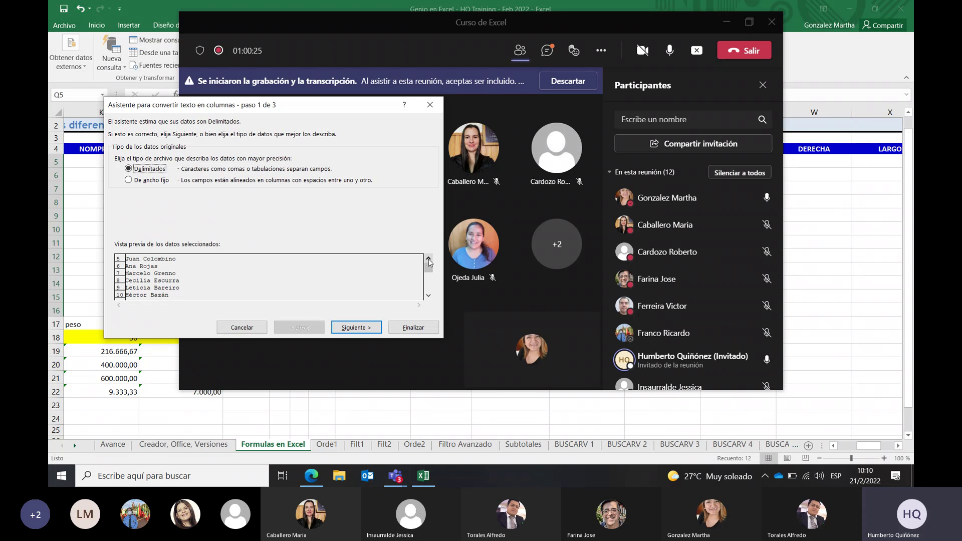
pyautogui.click(129, 180)
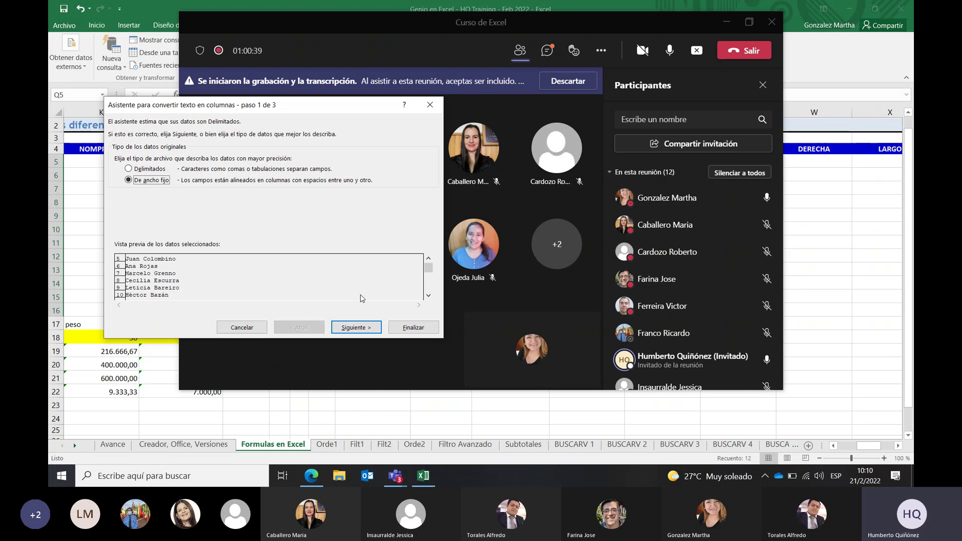
pyautogui.click(354, 327)
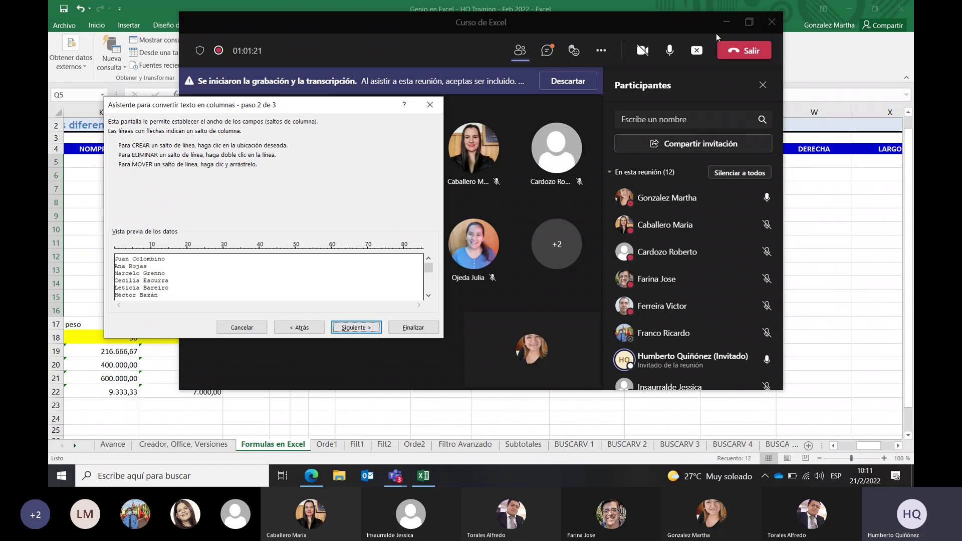
# Enlarge the Teams Curso de Excel meeting window to full screen
pyautogui.click(745, 29)
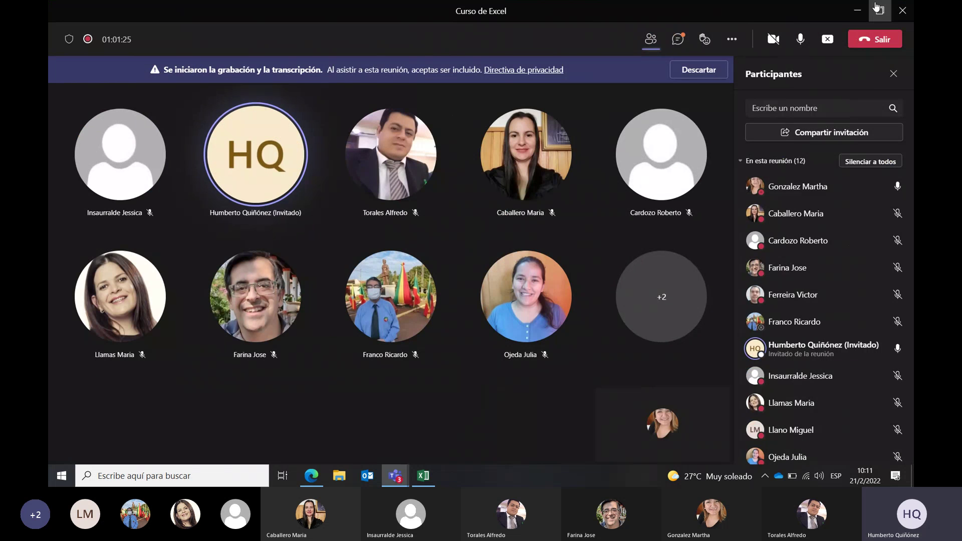
# Restore and then minimize the Teams meeting window to reveal Excel's Text to Columns wizard
pyautogui.click(883, 13)
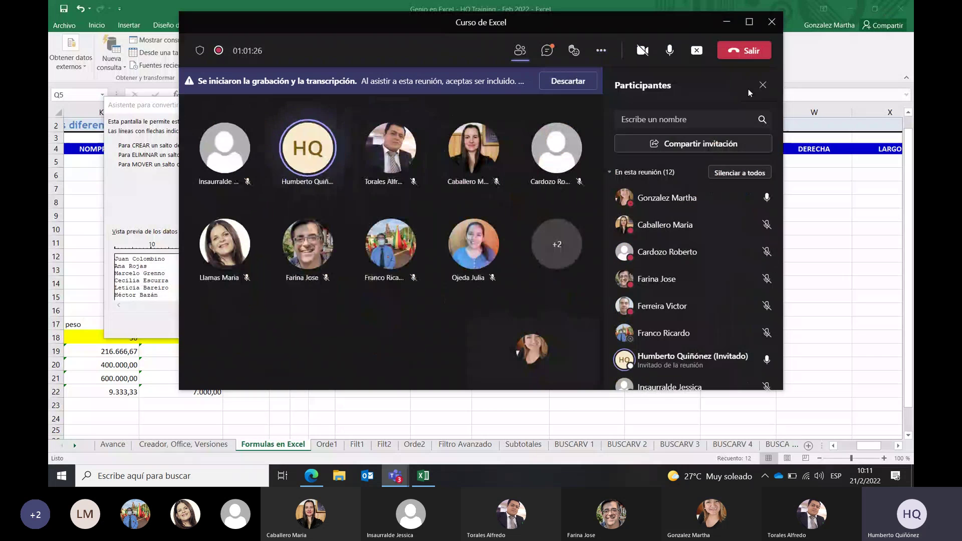
pyautogui.click(728, 25)
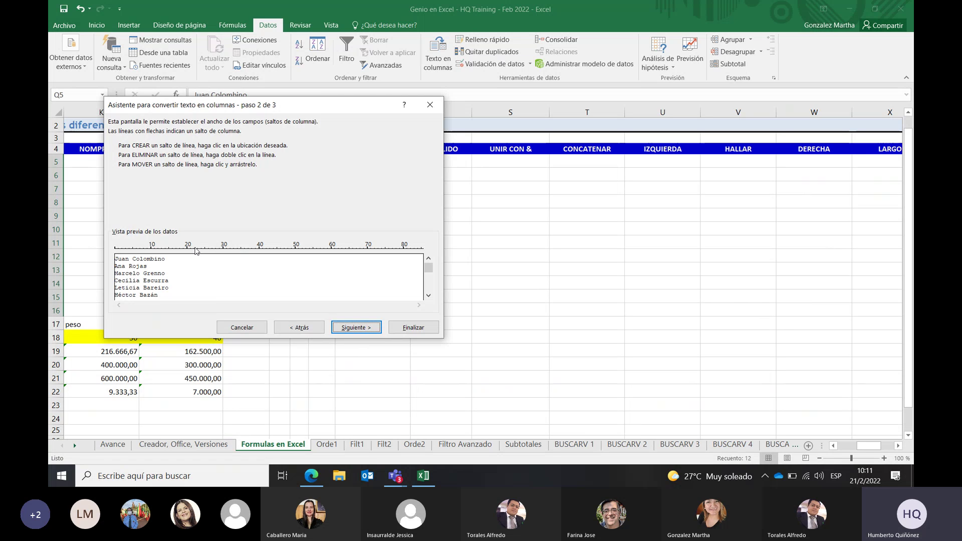
# Add two column breaks, remove the extra one, and drag the remaining break to position 10 after 'Col'
pyautogui.click(133, 260)
pyautogui.click(161, 253)
pyautogui.doubleClick(161, 252)
pyautogui.click(133, 254)
pyautogui.moveTo(133, 256); pyautogui.dragTo(144, 257)
pyautogui.click(364, 331)
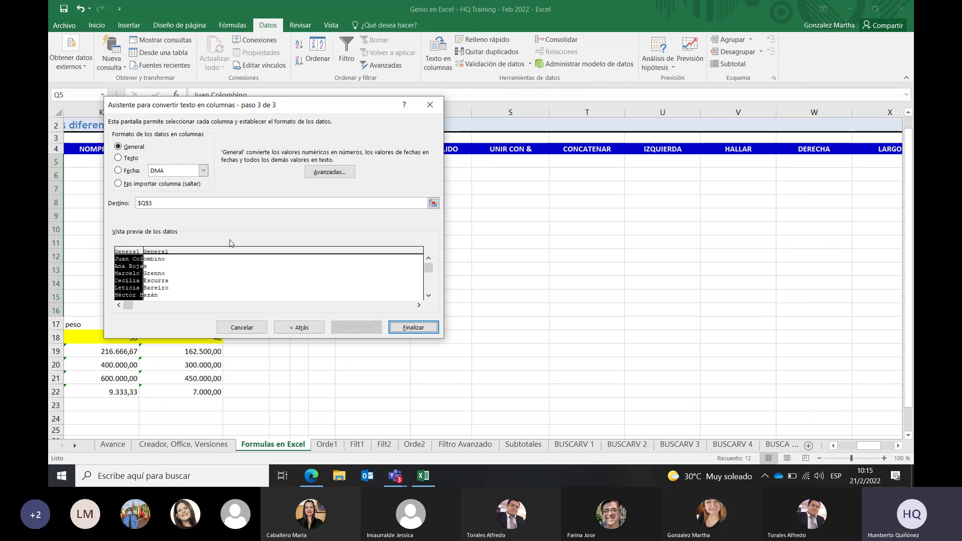
pyautogui.click(204, 171)
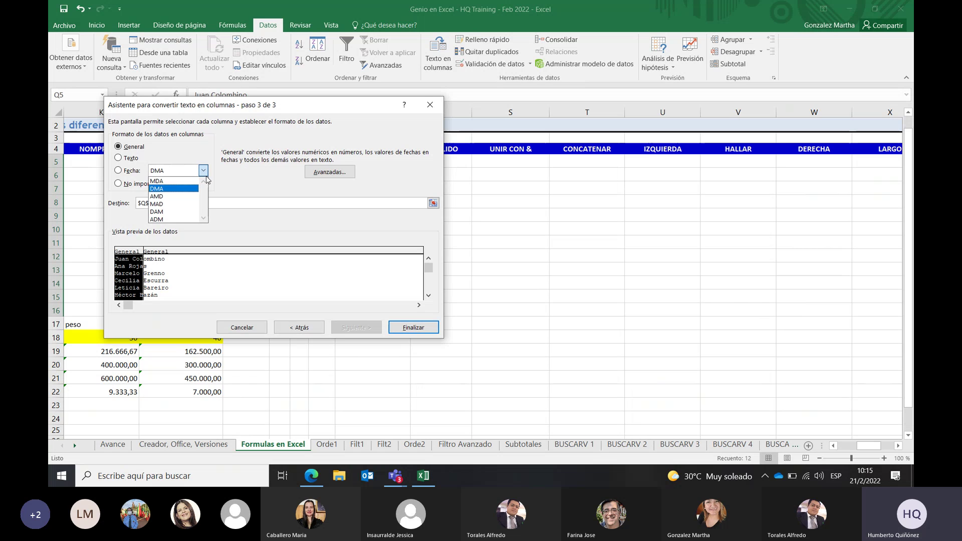
pyautogui.click(260, 184)
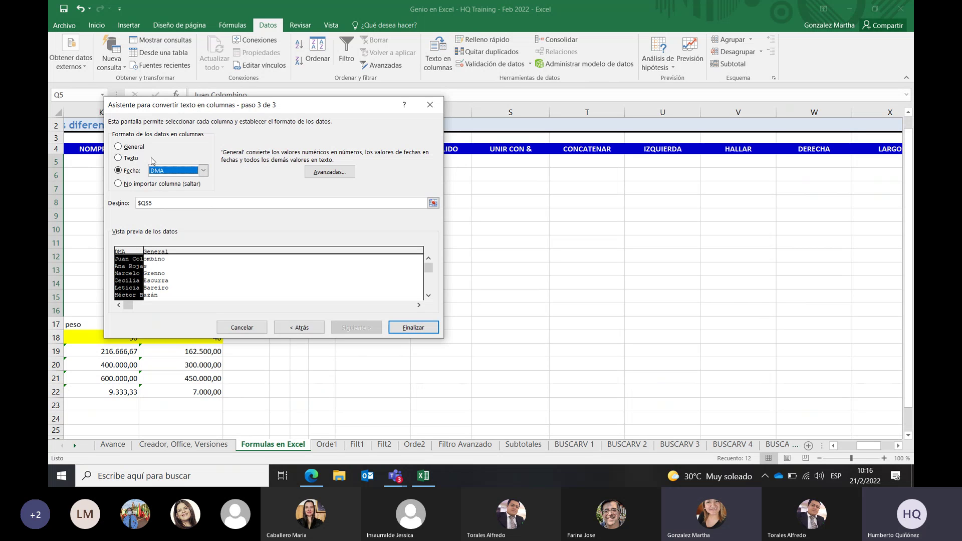
pyautogui.click(118, 145)
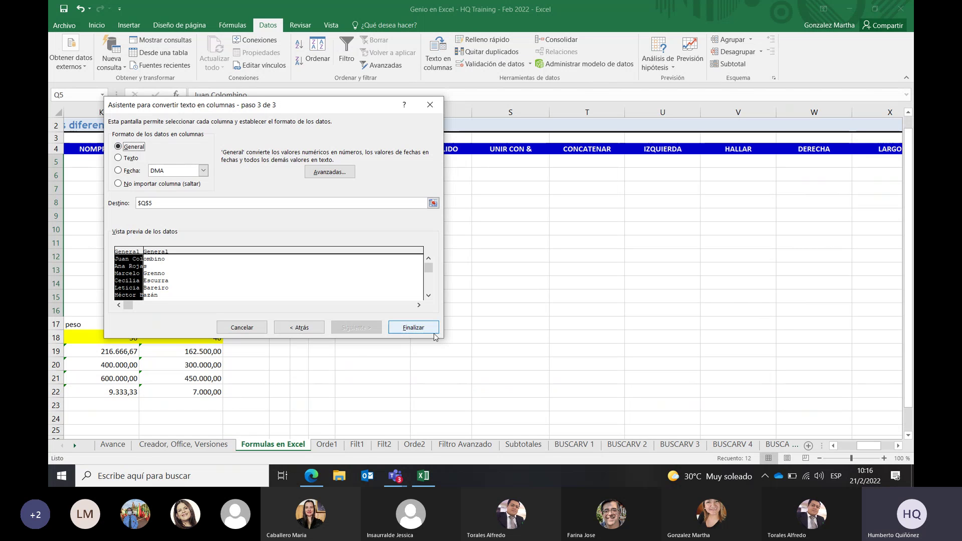
# Finish the Text to Columns split, dismiss the paste prompt, then undo the split with Ctrl+Z
pyautogui.click(414, 327)
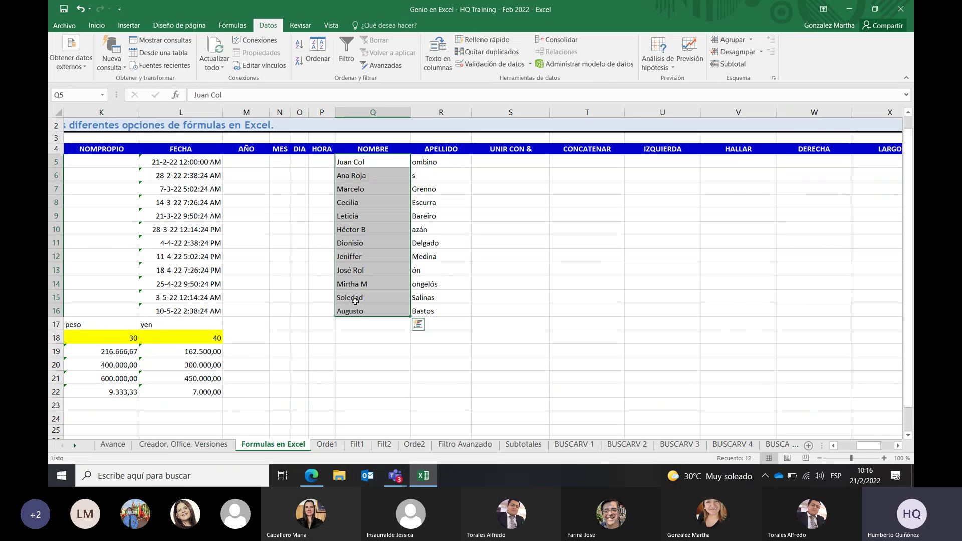
pyautogui.press('Escape')
pyautogui.hotkey('ctrl', 'z')
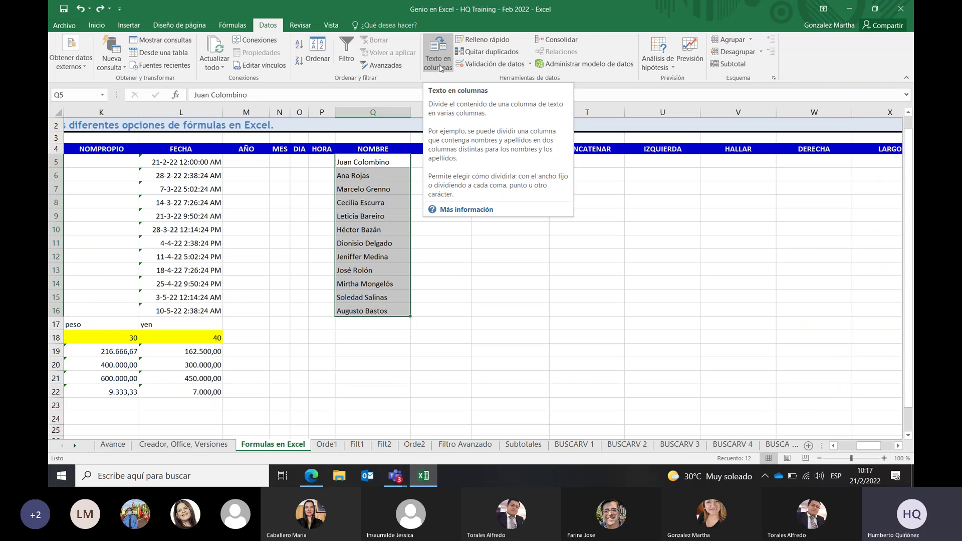
# Reopen Datos > Texto en columnas for the selected names in Q5:Q16
pyautogui.click(440, 68)
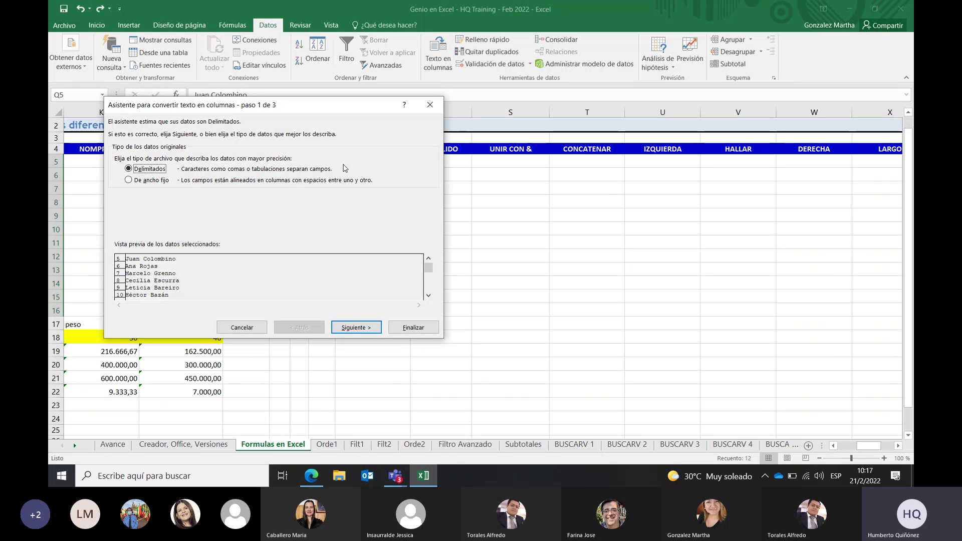
# Go to step 2 and use Espacio instead of Tabulación as the separator
pyautogui.click(353, 328)
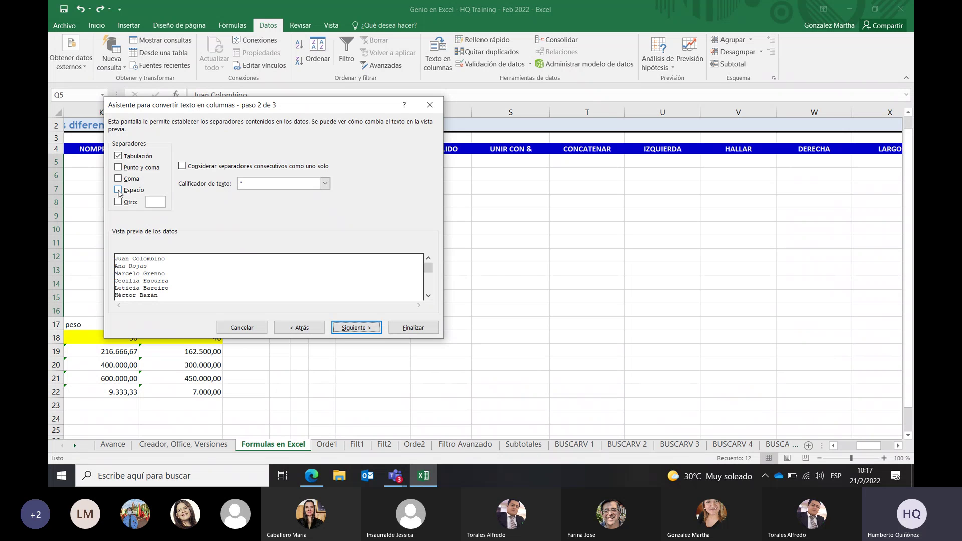
pyautogui.click(119, 191)
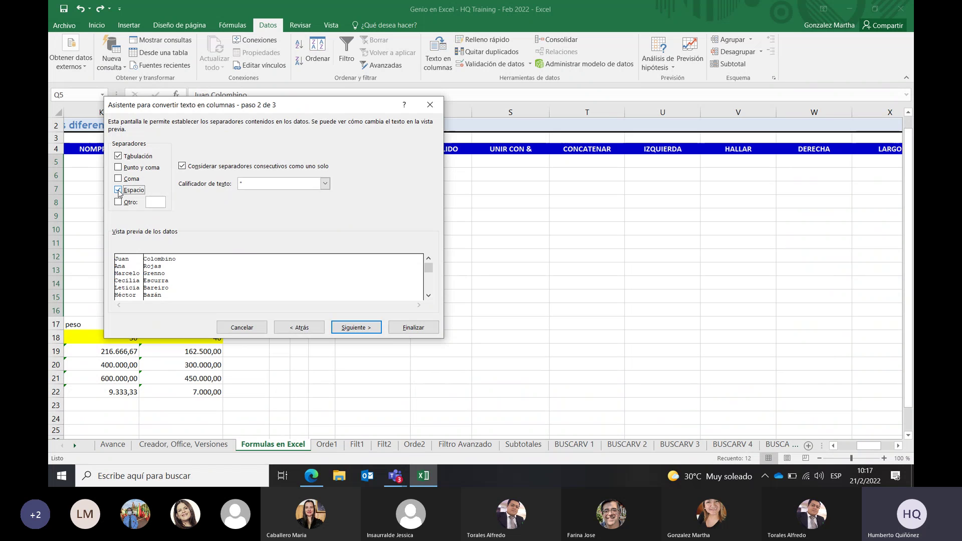
pyautogui.click(119, 156)
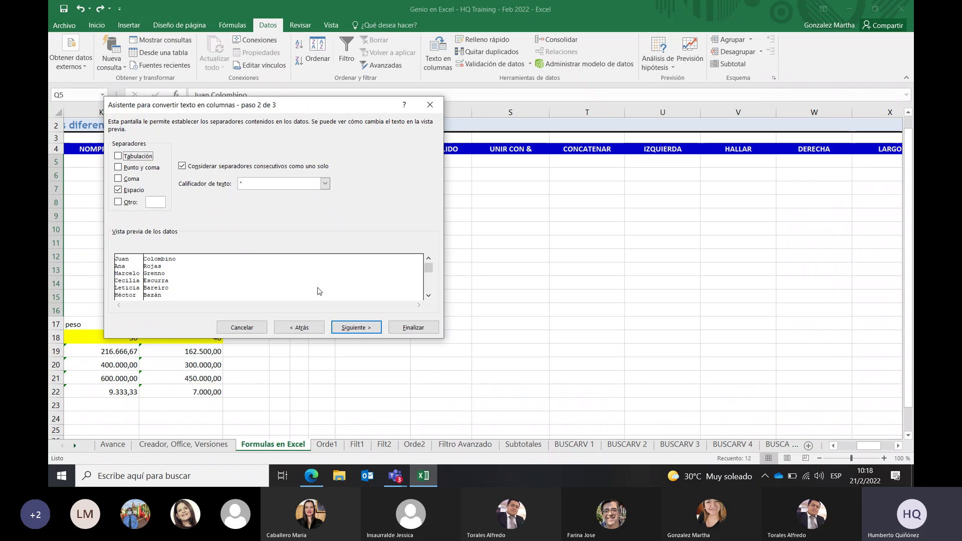
# Continue to step 3 and keep $Q$5 as the destination with General format
pyautogui.click(351, 328)
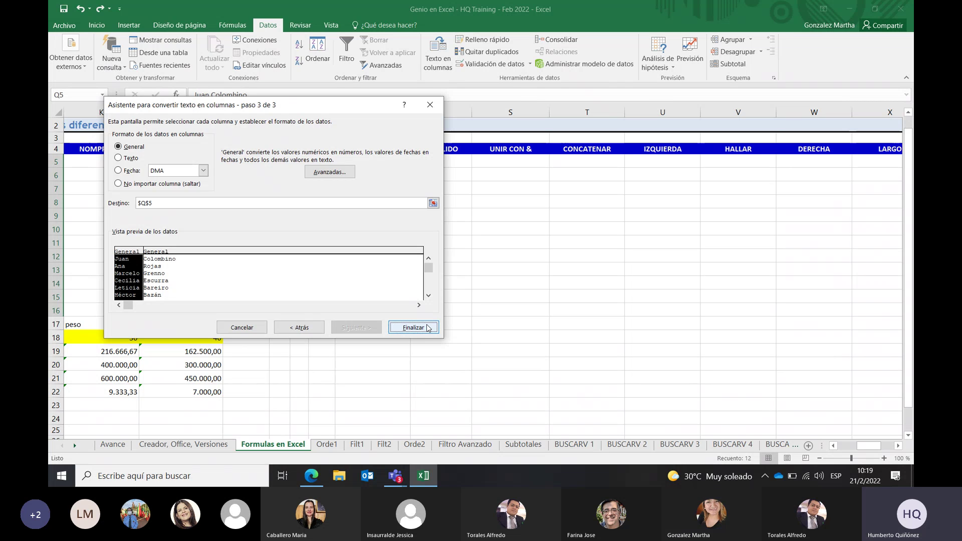
pyautogui.click(433, 204)
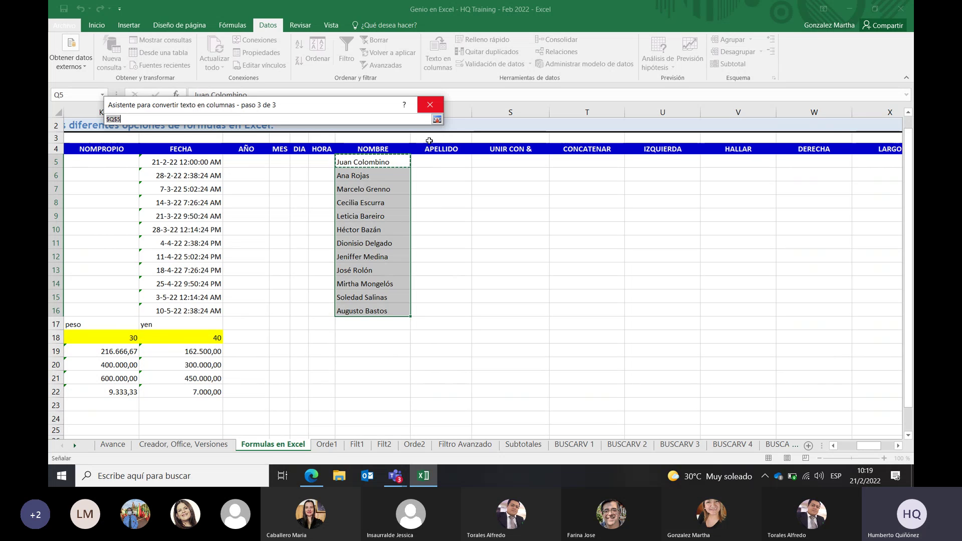
pyautogui.click(432, 104)
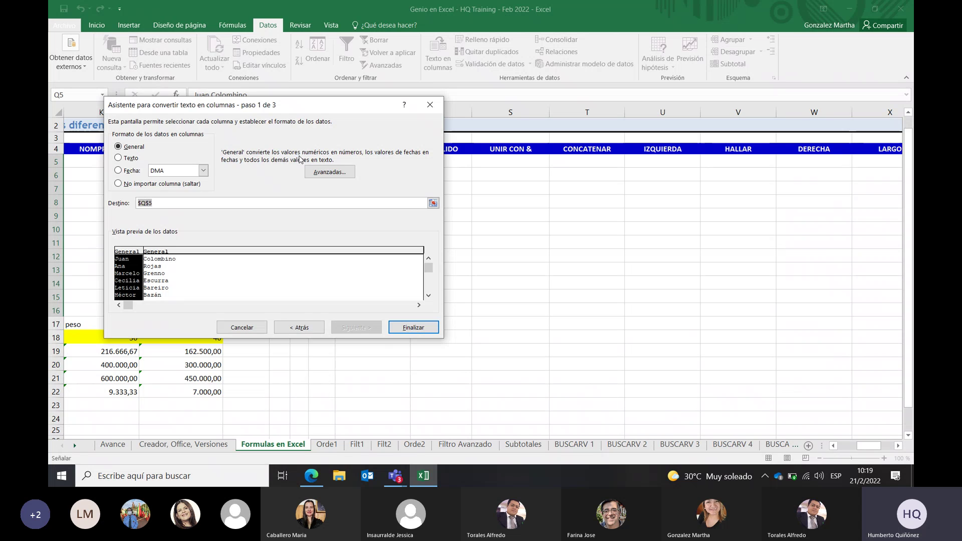
pyautogui.click(322, 172)
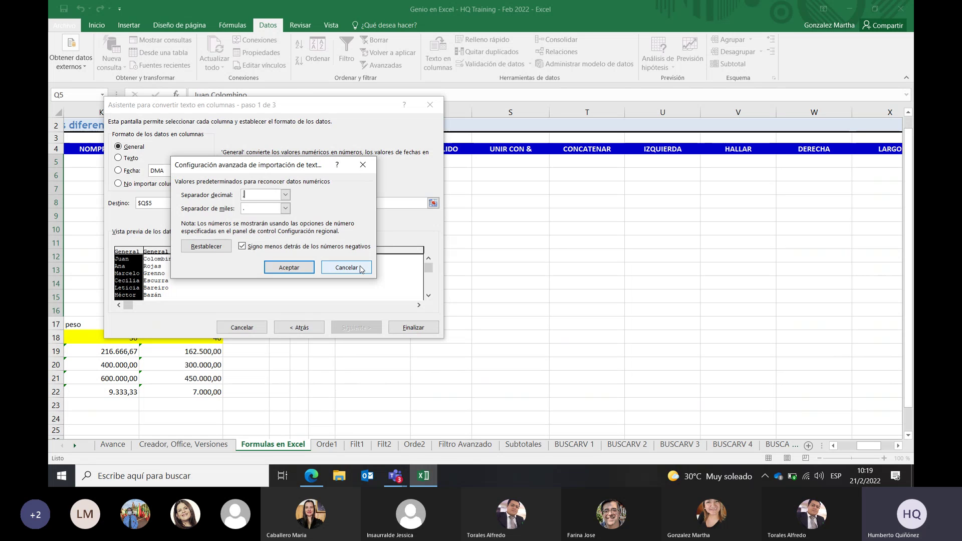
pyautogui.click(360, 268)
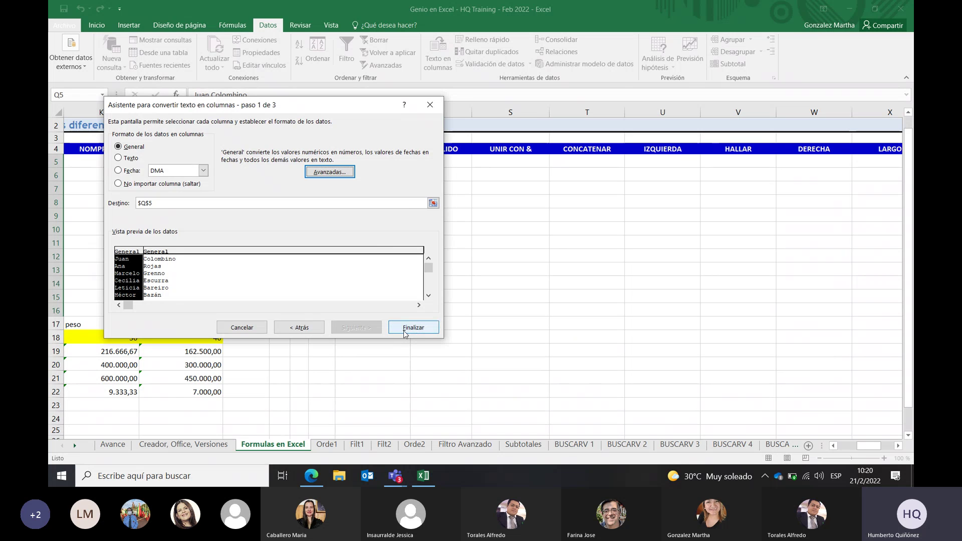
# Finish the split into NOMBRE and APELLIDO, check the surname in R6, then select S5
pyautogui.click(404, 331)
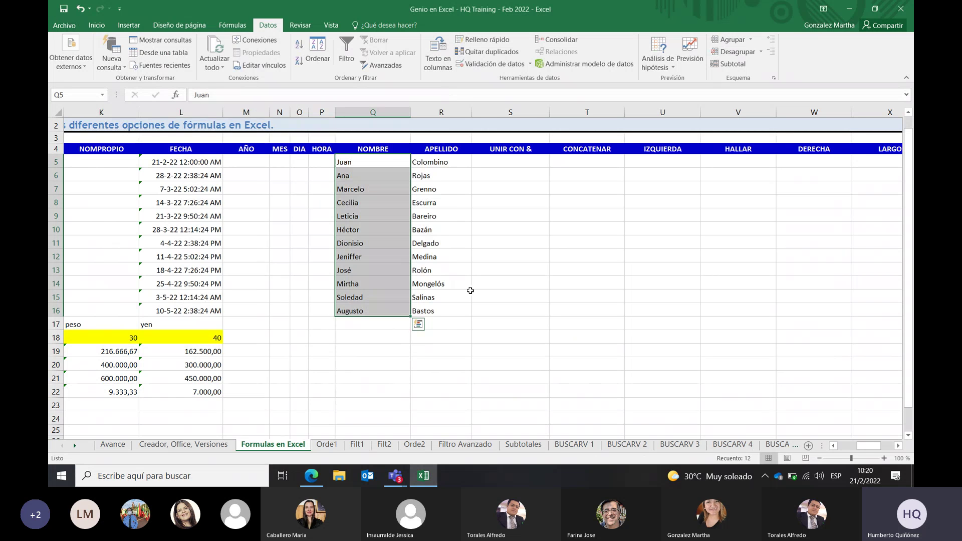
pyautogui.click(439, 172)
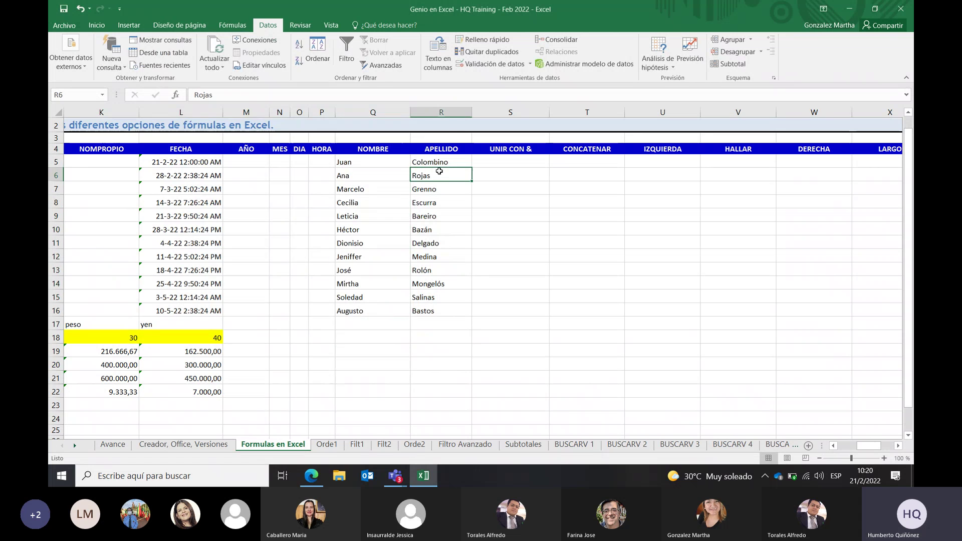
pyautogui.click(480, 165)
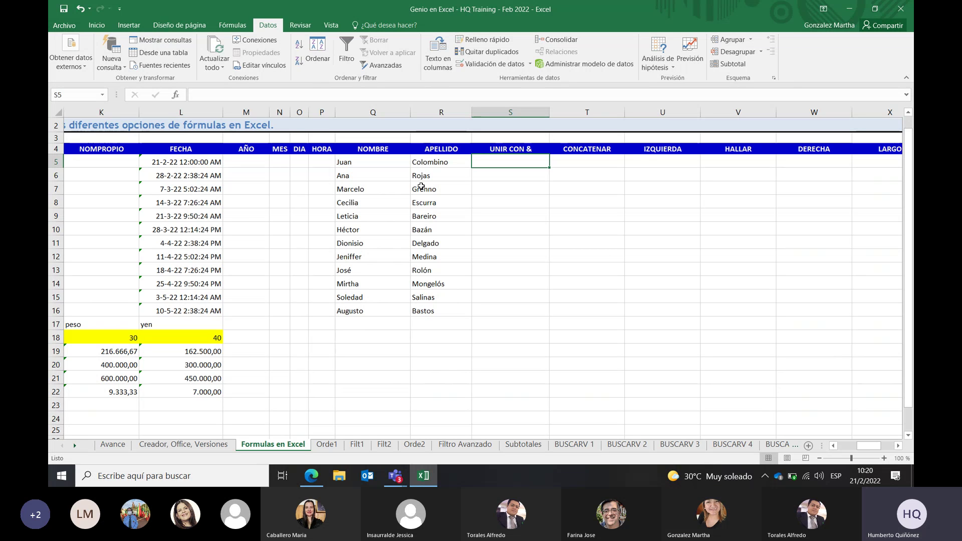
pyautogui.click(349, 282)
pyautogui.click(373, 186)
pyautogui.click(372, 164)
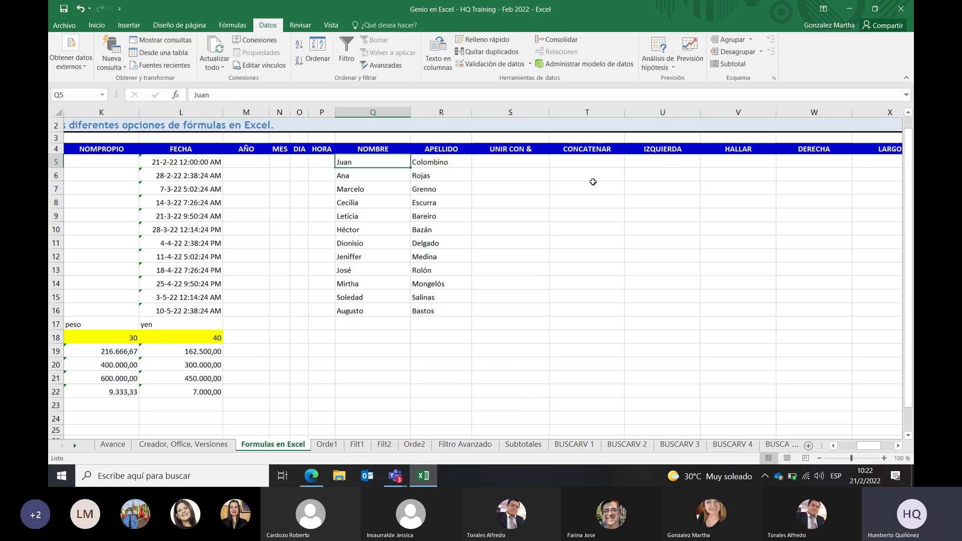
# Enter the formula +R5&", "&Q5 in S5 to join row 5's surname and first name
pyautogui.click(516, 167)
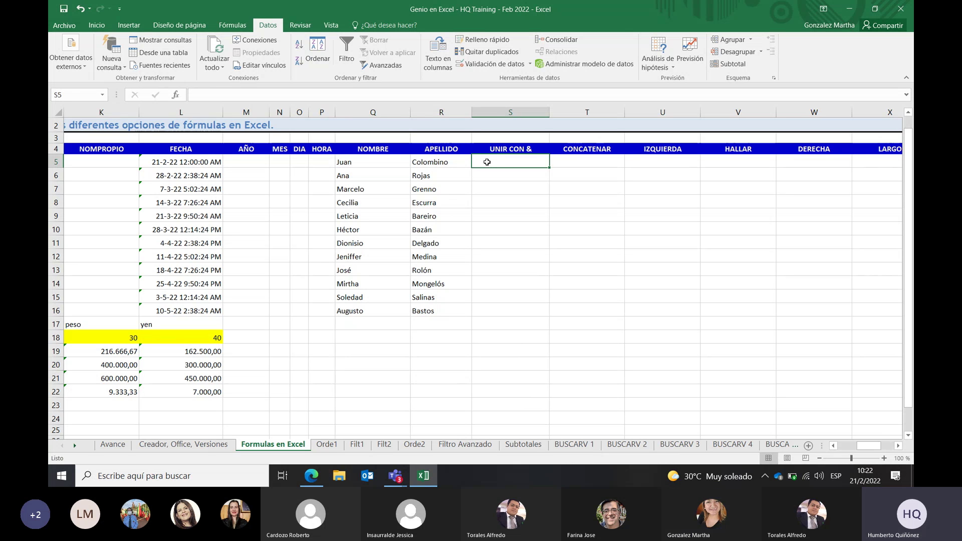
pyautogui.write('+')
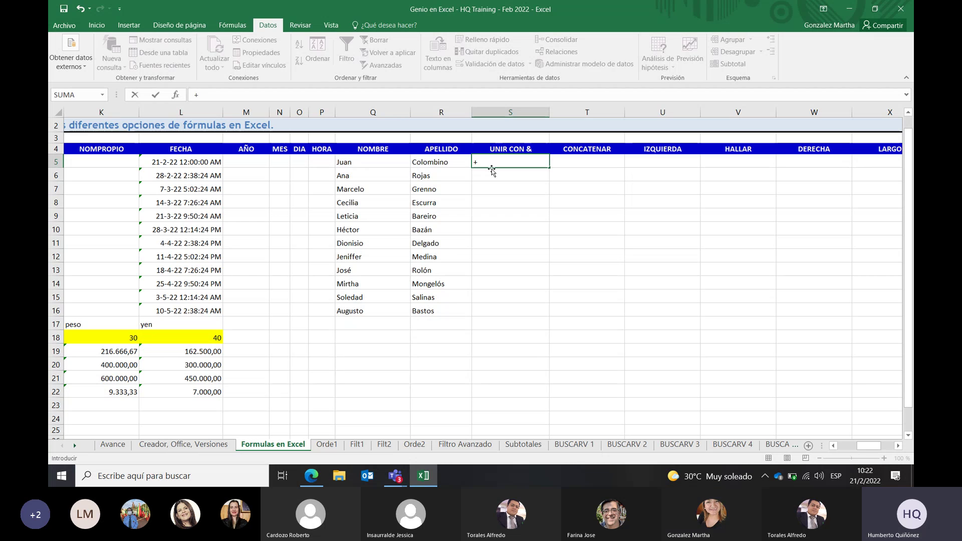
pyautogui.click(452, 164)
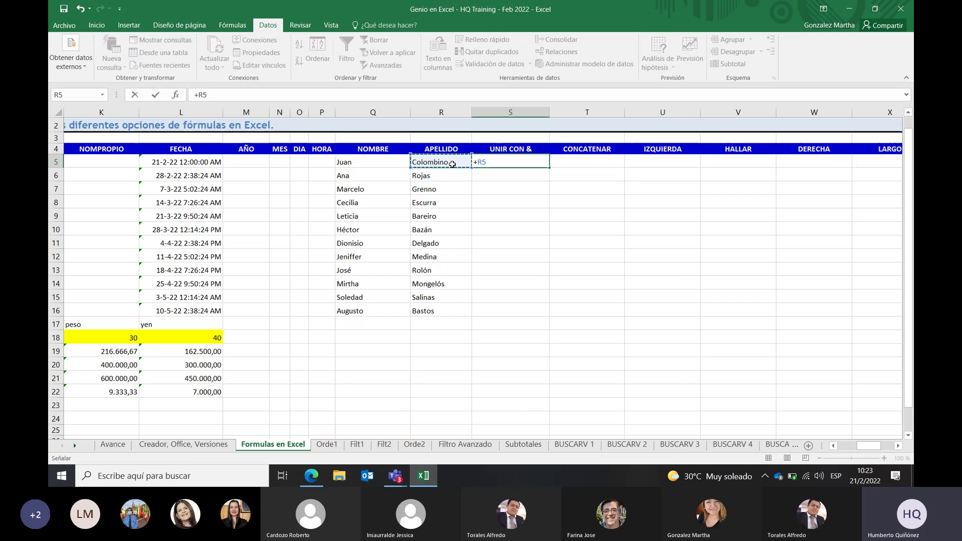
pyautogui.write('&')
pyautogui.write('"')
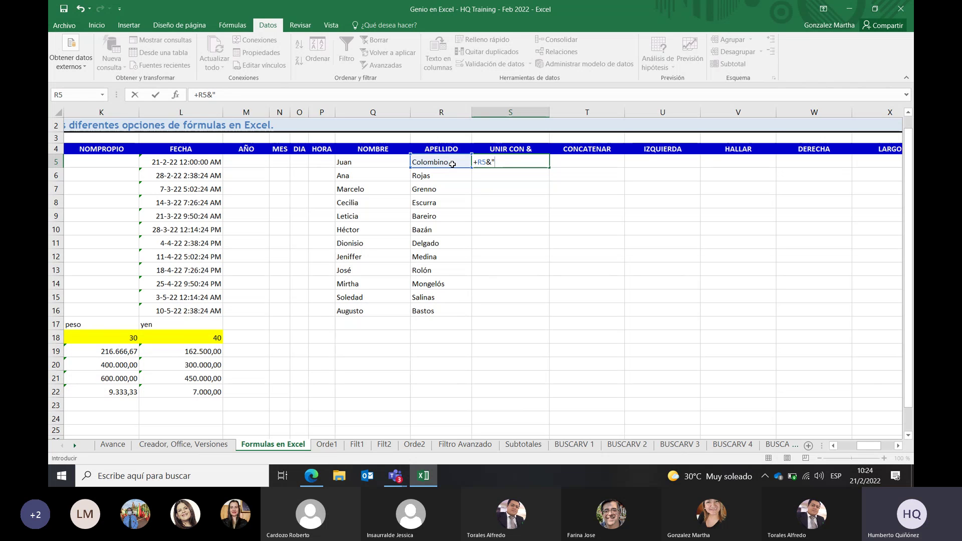
pyautogui.write(',')
pyautogui.write('&')
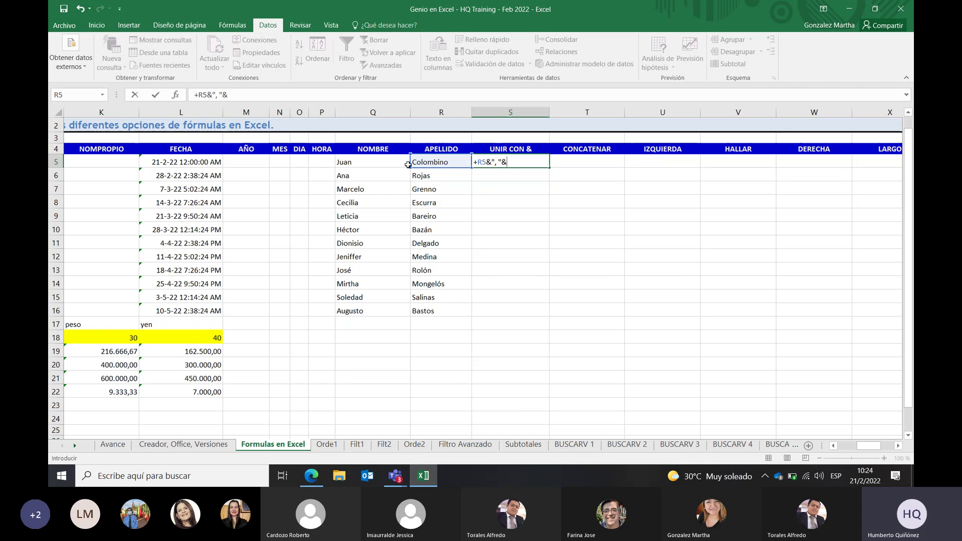
pyautogui.click(391, 164)
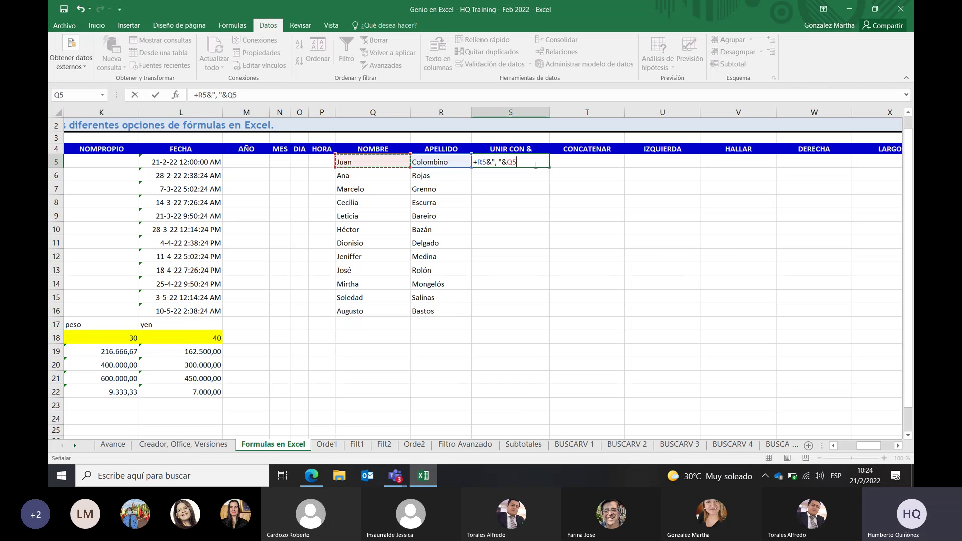
pyautogui.press('Return')
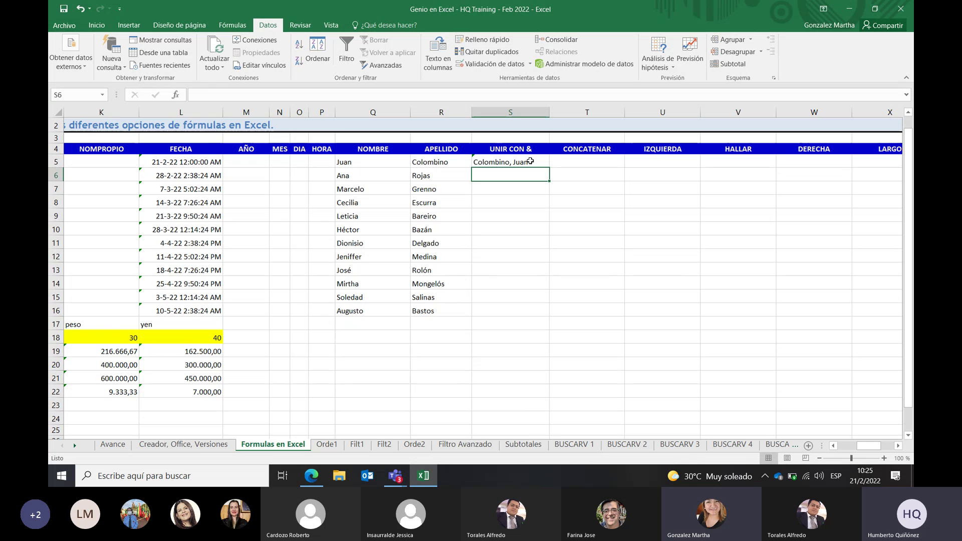
# Fill the S5 joining formula down column S and check the copied formula in row 17
pyautogui.click(530, 162)
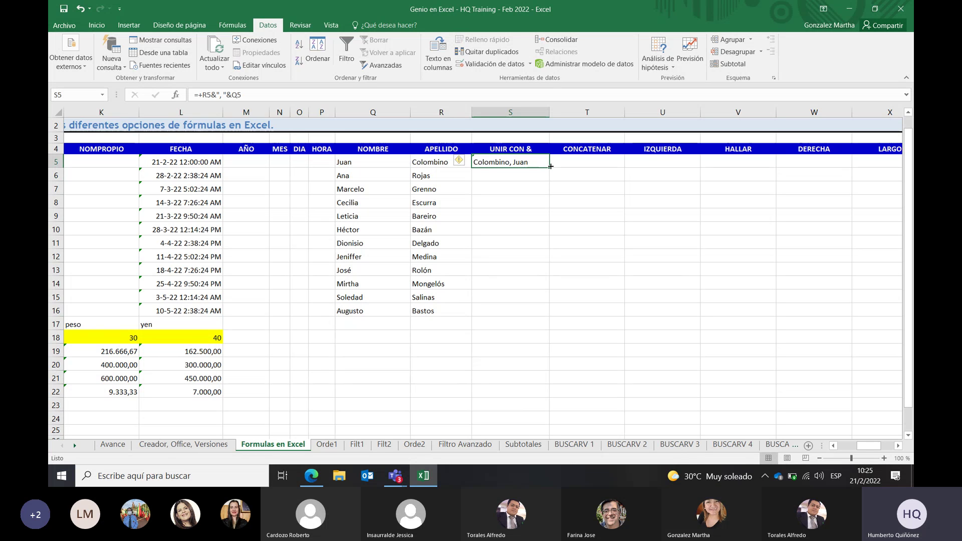
pyautogui.doubleClick(551, 166)
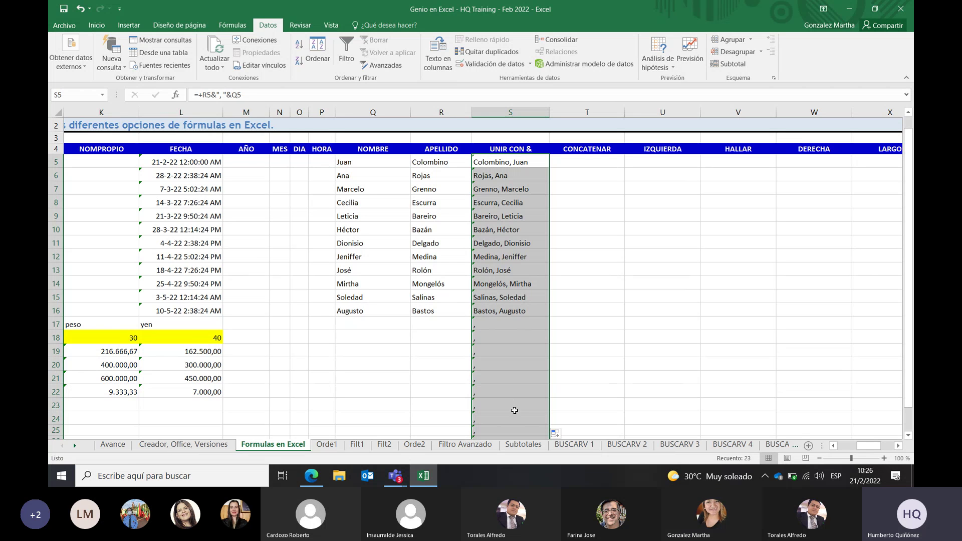
pyautogui.click(516, 324)
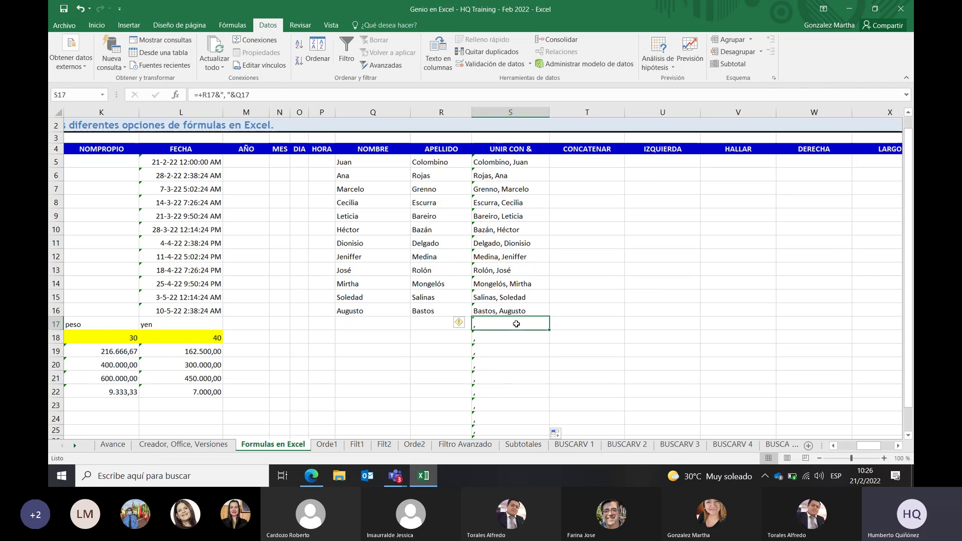
pyautogui.click(379, 321)
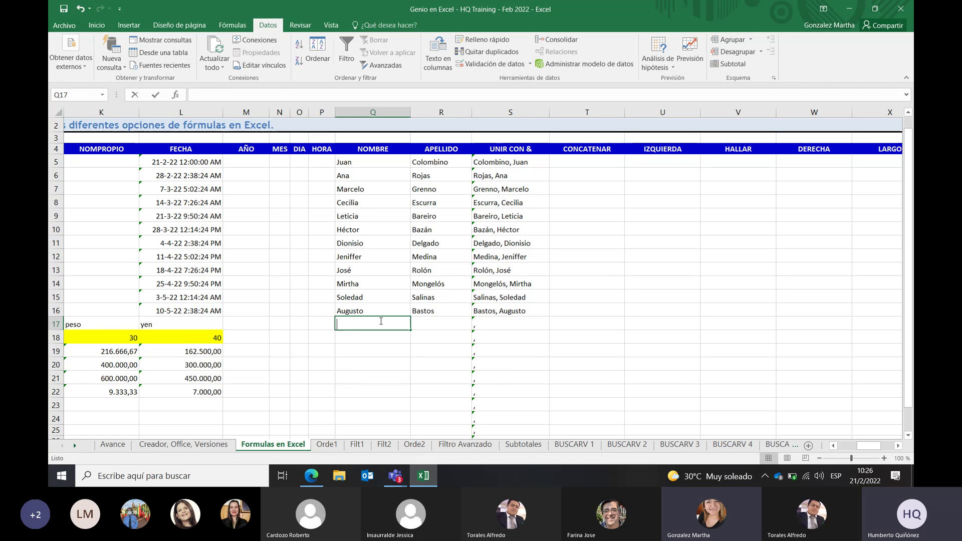
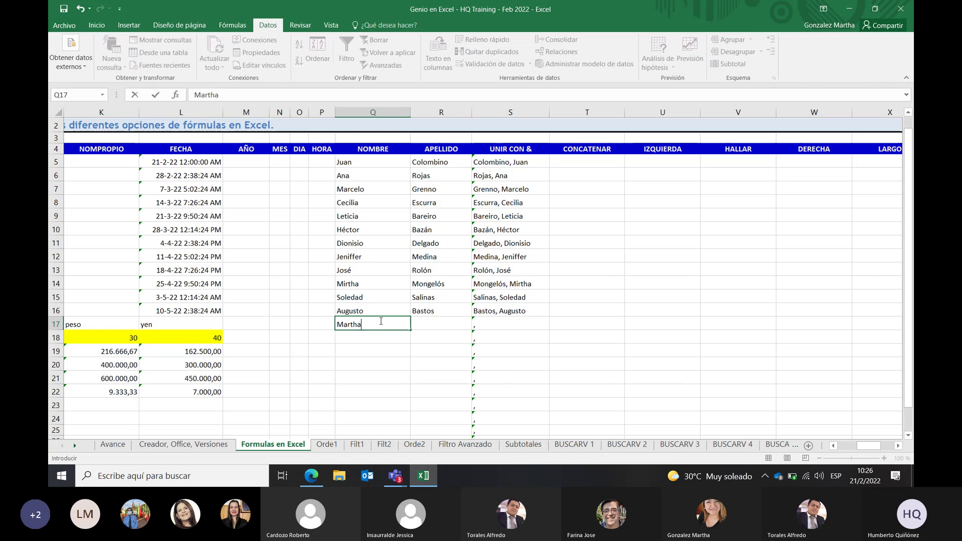
# Enter a new first name in Q17 and a surname in R17 so S17 joins them
pyautogui.press('Tab')
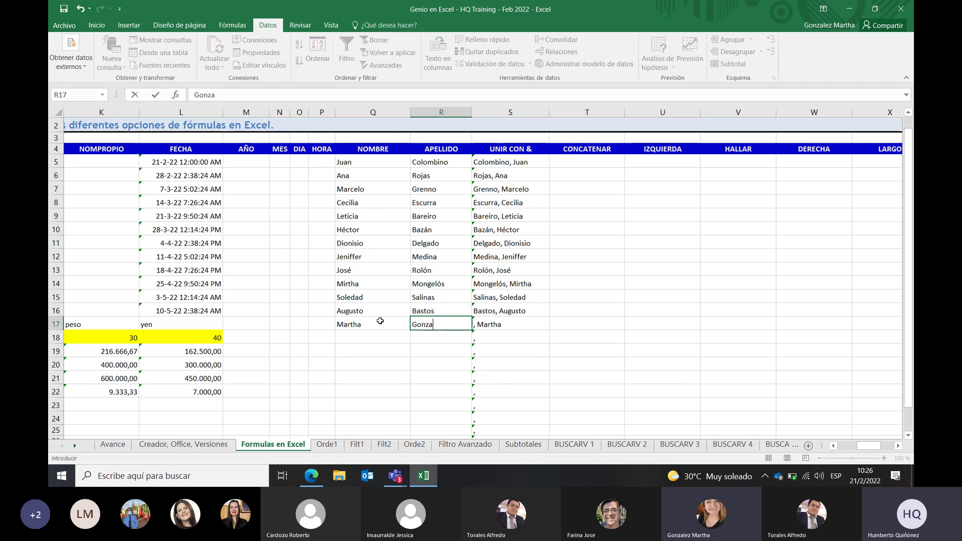
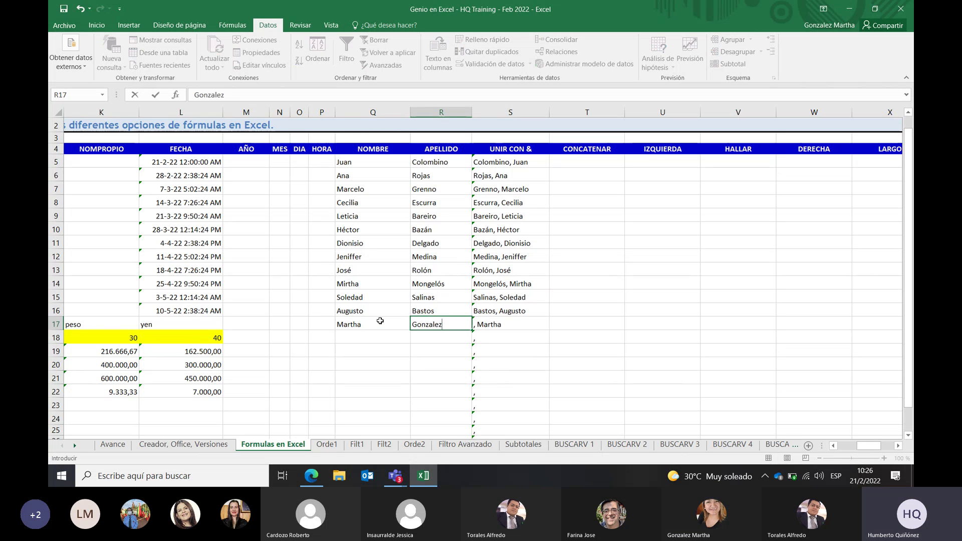
pyautogui.click(451, 366)
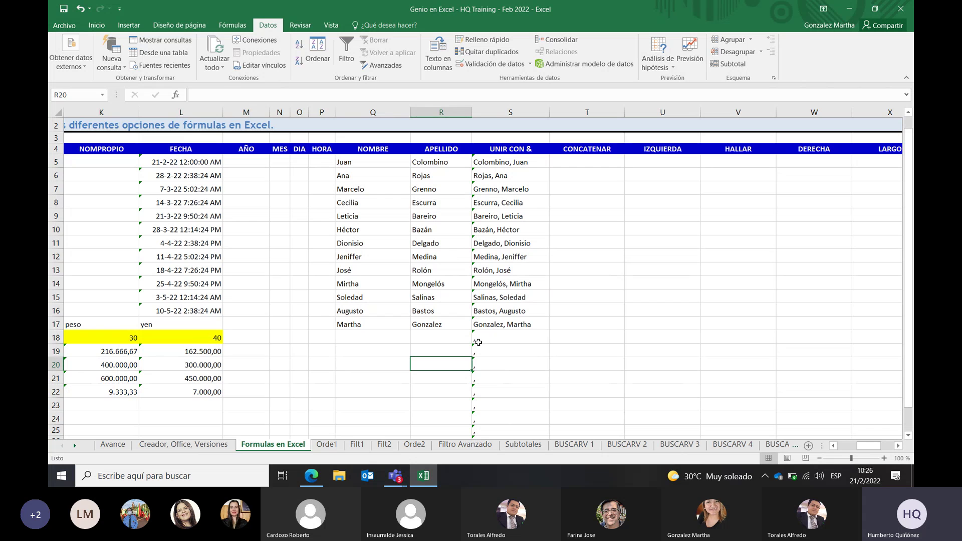
pyautogui.click(390, 339)
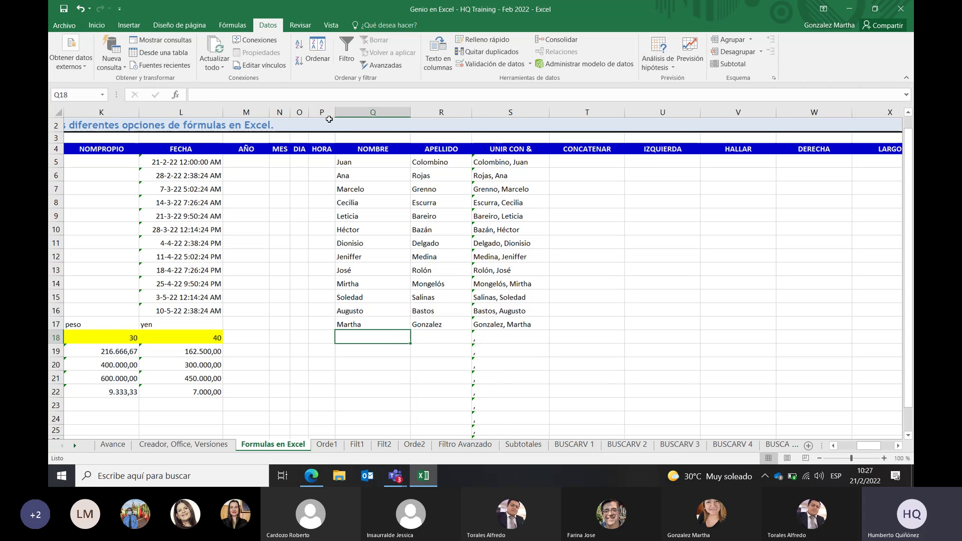
# Copy the six NOMBRE/APELLIDO pairs in Q5:R10 and paste them into Q18:R23
pyautogui.click(390, 159)
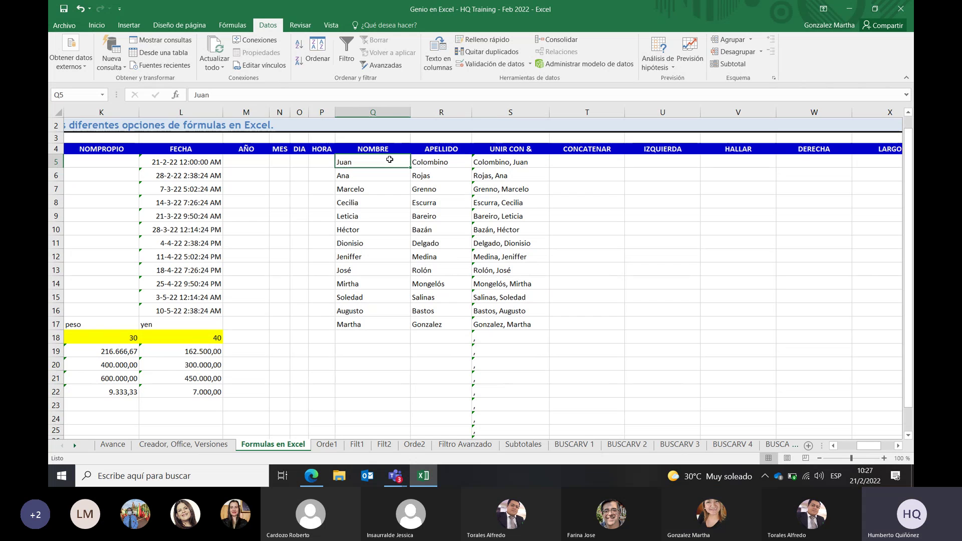
pyautogui.hotkey('shift', 'Down')
pyautogui.hotkey('shift', 'Down')
pyautogui.hotkey('shift', 'Down')
pyautogui.hotkey('shift', 'Down')
pyautogui.hotkey('shift', 'Down')
pyautogui.hotkey('shift', 'Down')
pyautogui.hotkey('shift', 'Down')
pyautogui.hotkey('shift', 'Down')
pyautogui.hotkey('shift', 'Down')
pyautogui.hotkey('shift', 'Down')
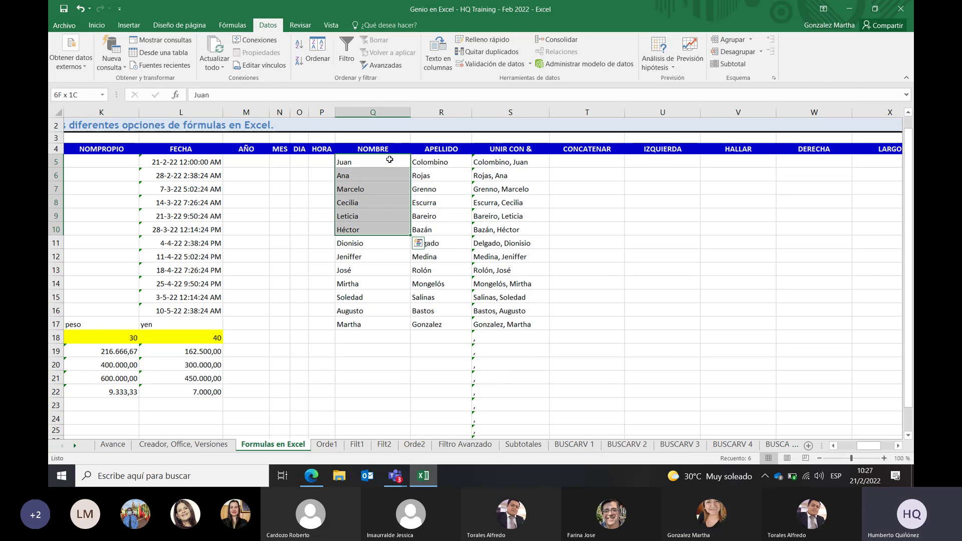
pyautogui.hotkey('shift', 'Up')
pyautogui.hotkey('shift', 'Up')
pyautogui.hotkey('shift', 'Up')
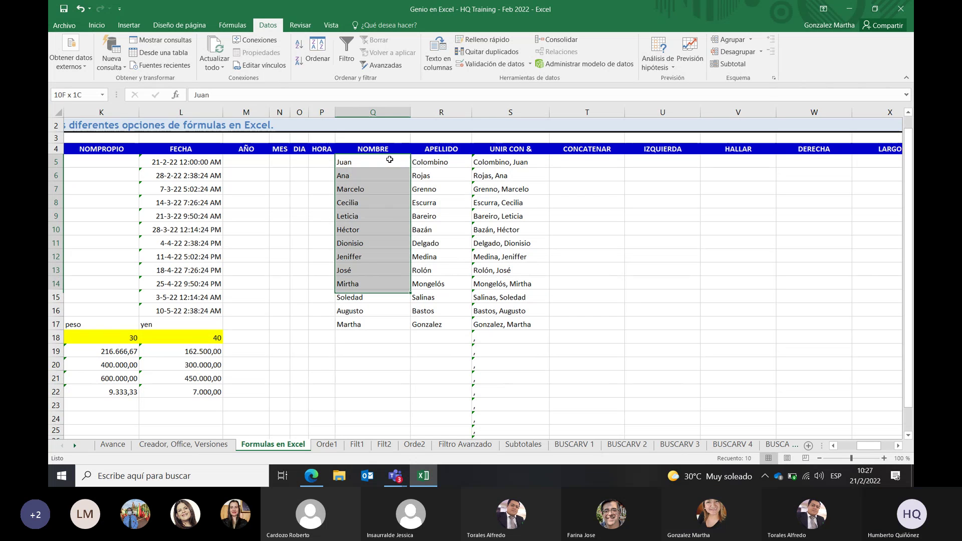
pyautogui.hotkey('shift', 'Up')
pyautogui.hotkey('shift', 'Up')
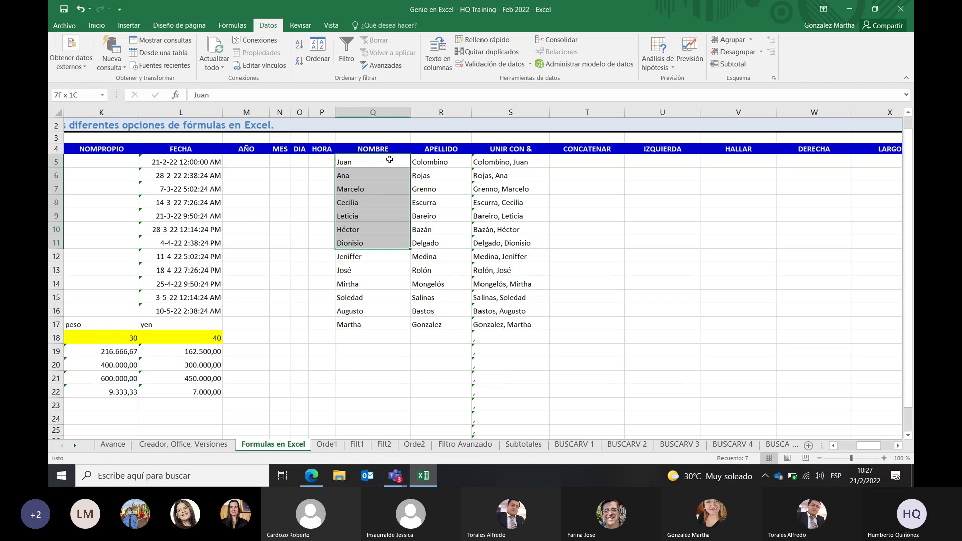
pyautogui.hotkey('shift', 'Right')
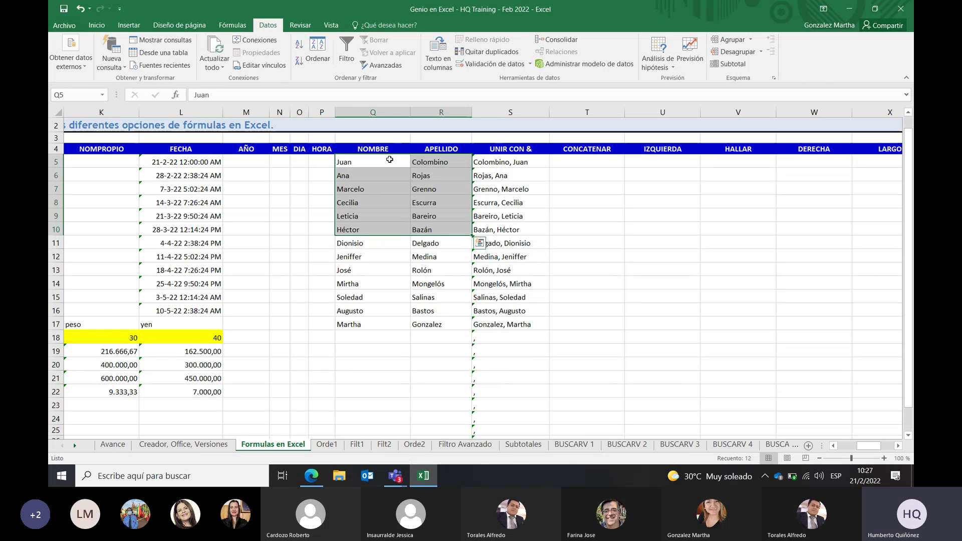
pyautogui.hotkey('ctrl', 'c')
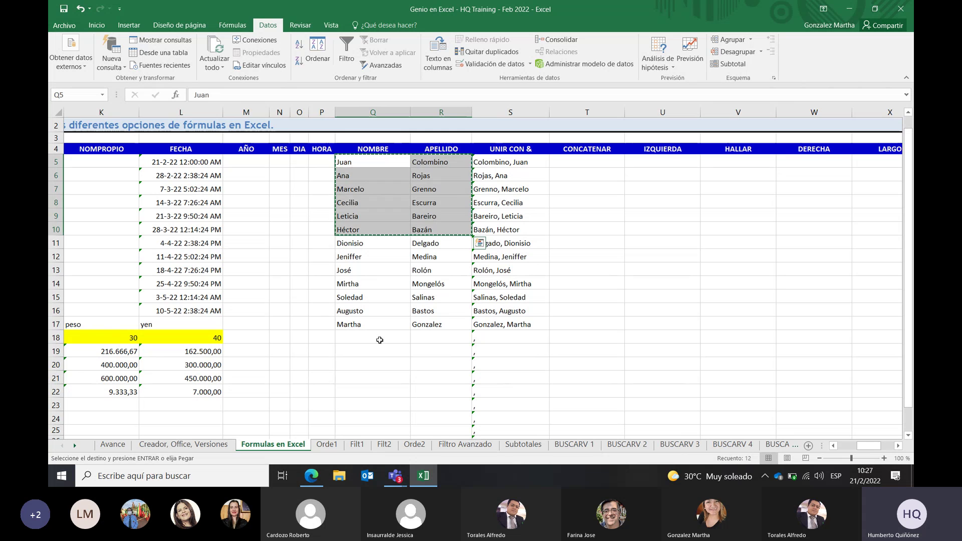
pyautogui.click(359, 342)
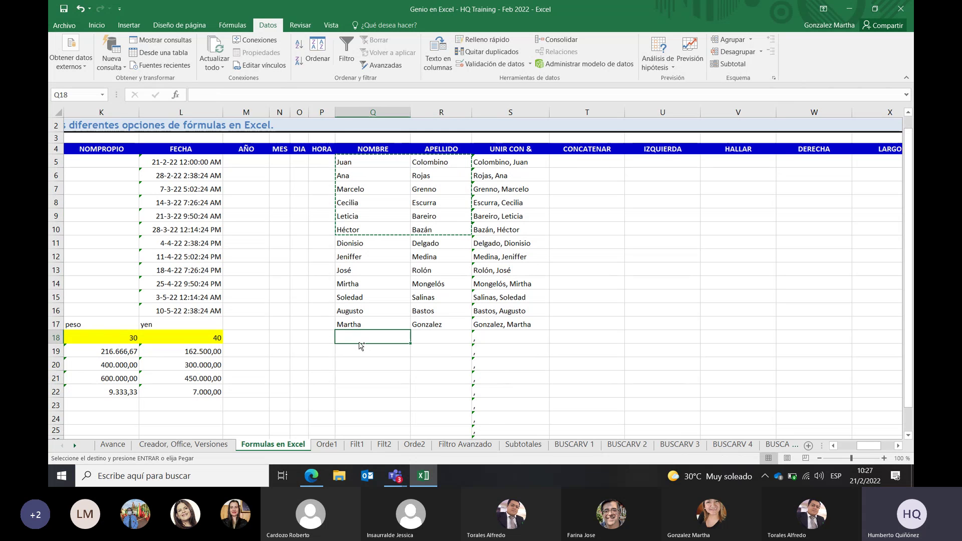
pyautogui.hotkey('ctrl', 'v')
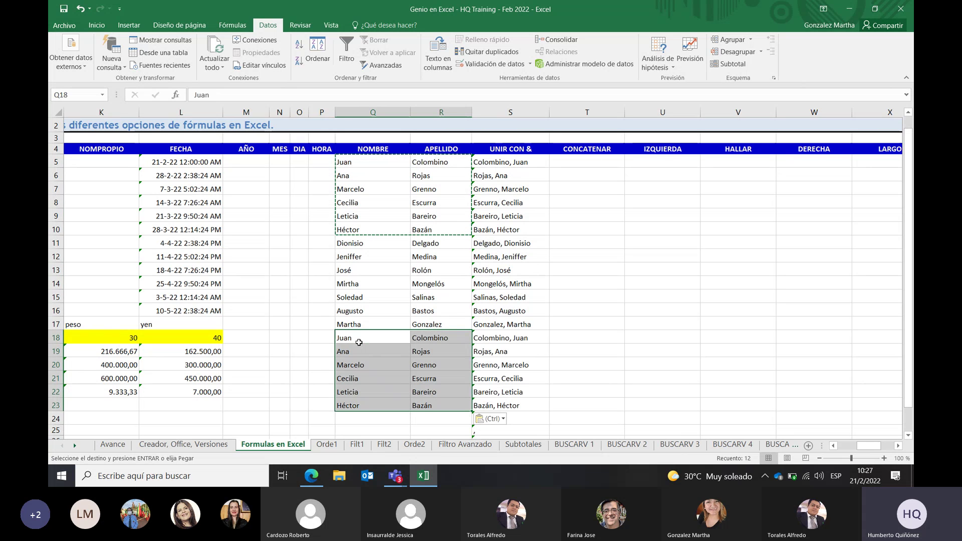
pyautogui.press('Escape')
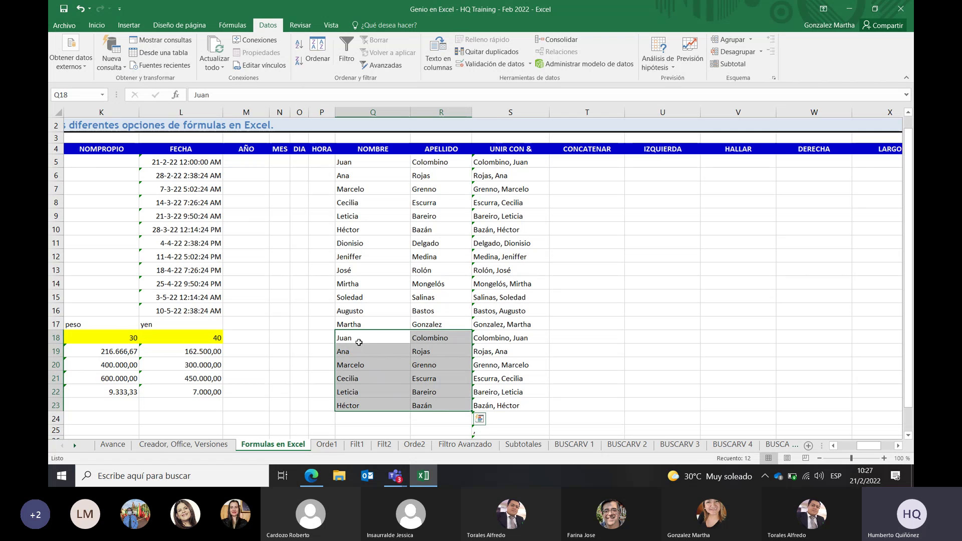
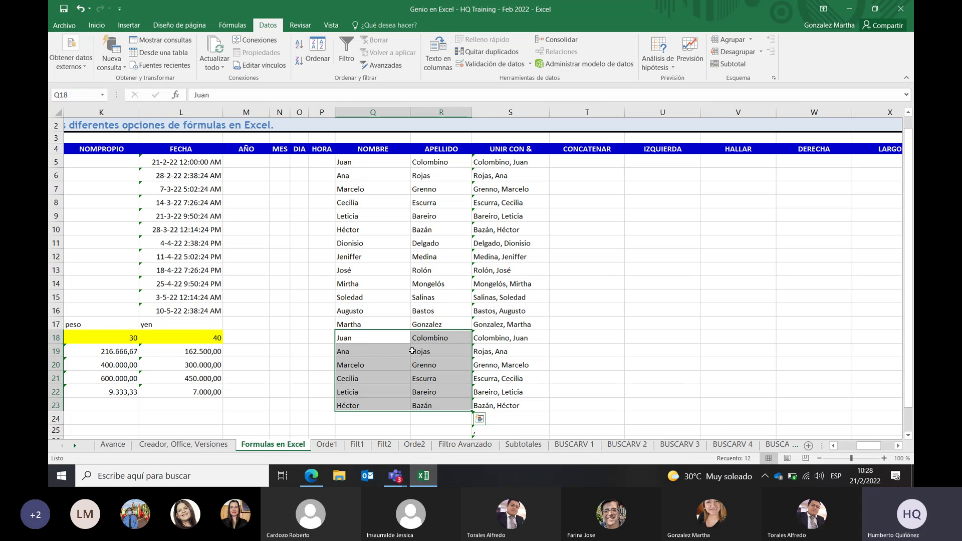
# In the Teams meeting, mute the microphone and stop sharing the screen
pyautogui.click(395, 476)
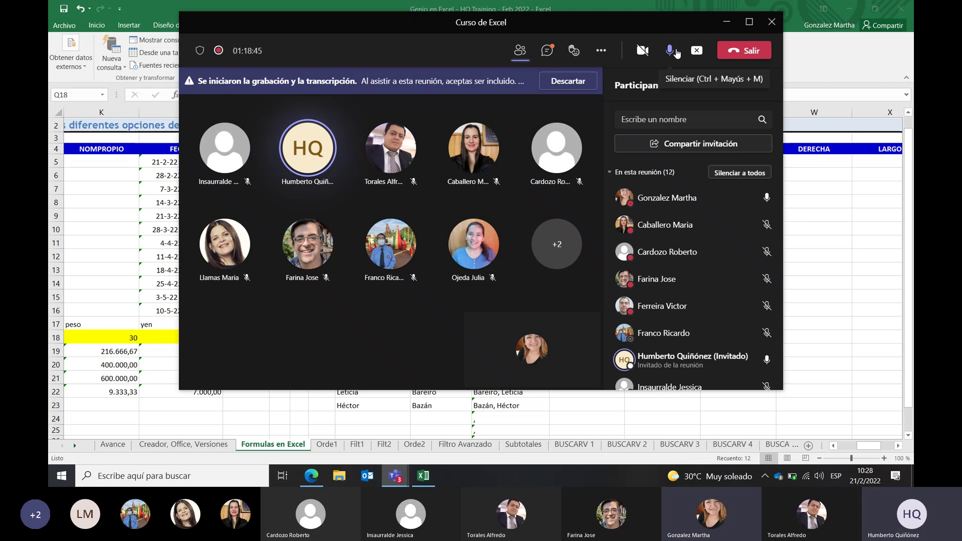
pyautogui.click(669, 50)
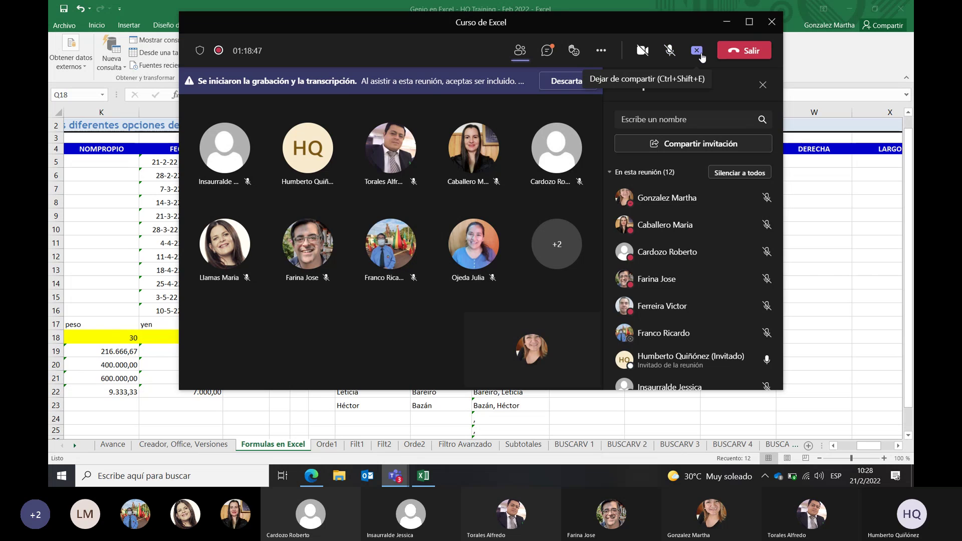
pyautogui.click(701, 54)
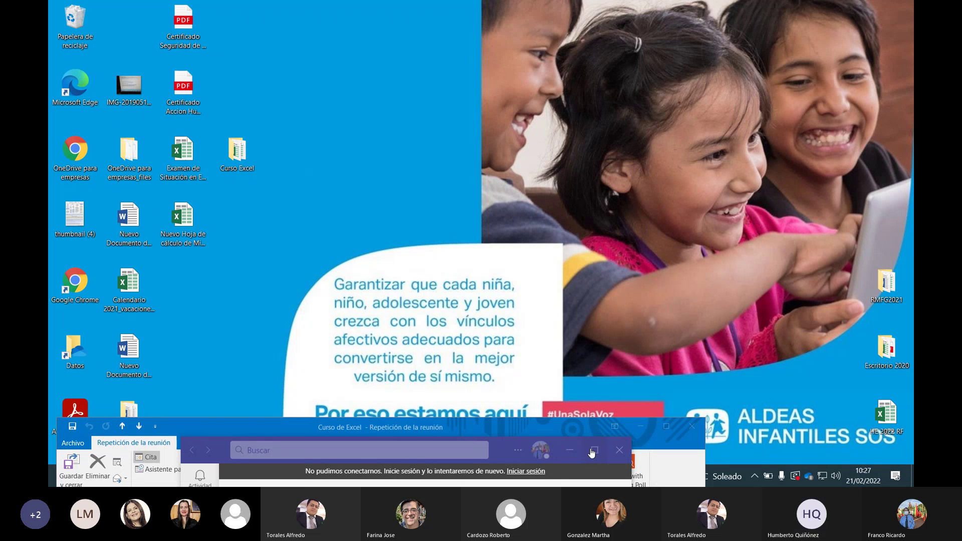
# Move Teams up, minimize the Outlook meeting window, and bring the Excel workbook forward
pyautogui.click(469, 444)
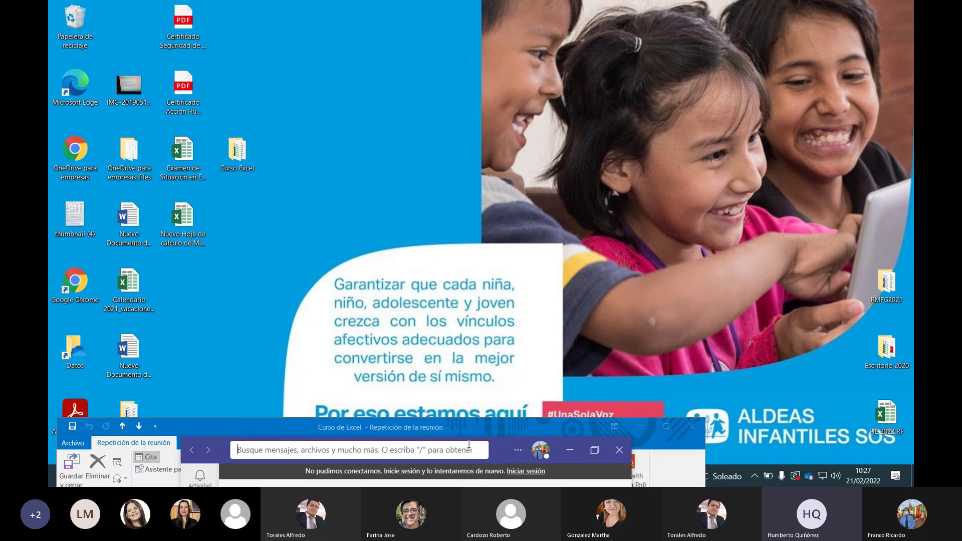
pyautogui.moveTo(502, 447); pyautogui.dragTo(546, 41)
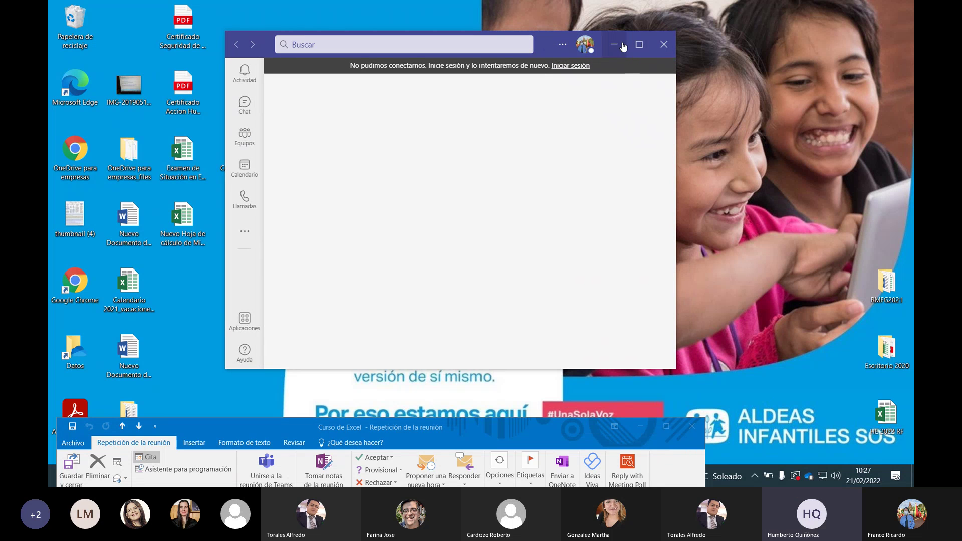
pyautogui.click(814, 445)
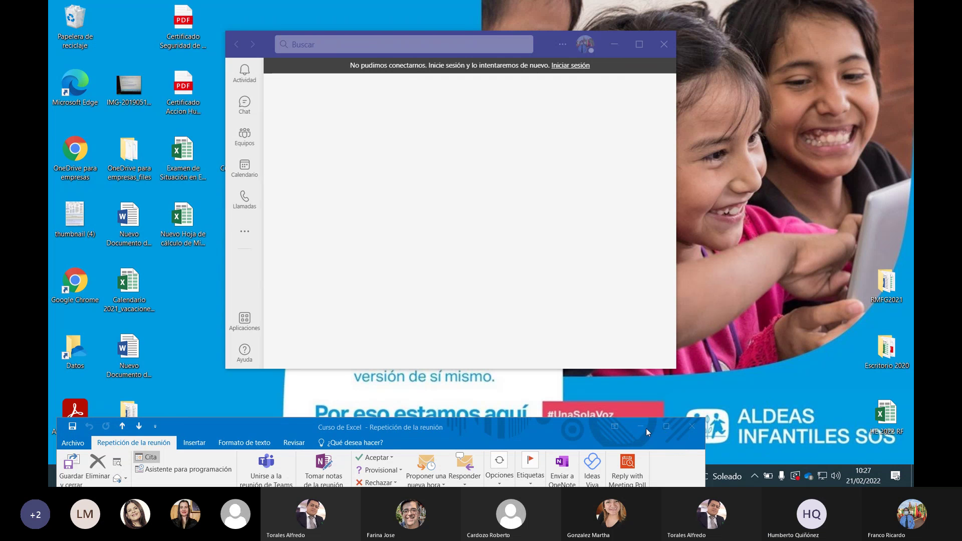
pyautogui.moveTo(512, 424); pyautogui.dragTo(845, 4)
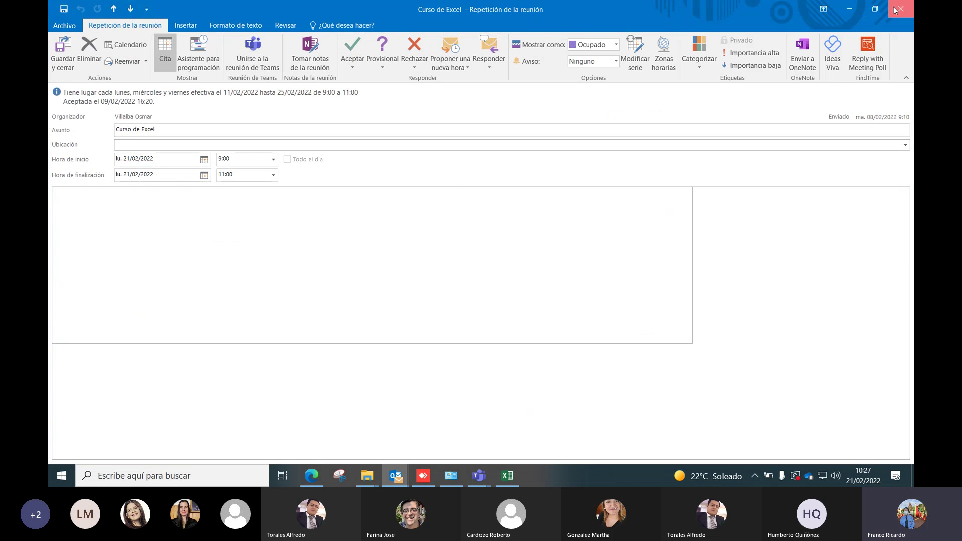
pyautogui.click(848, 8)
pyautogui.click(507, 475)
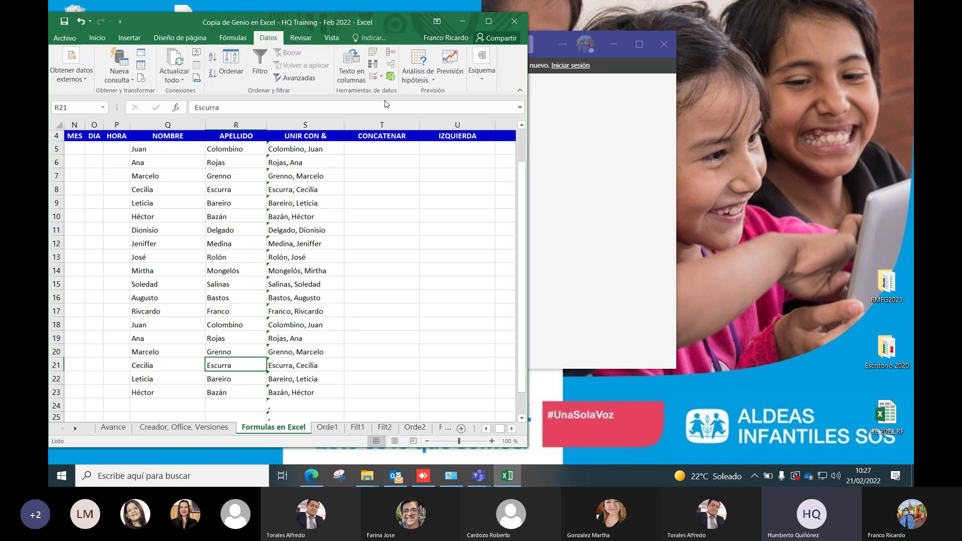
# Maximize the Excel workbook and select cell T5 at the top of the names table
pyautogui.click(488, 21)
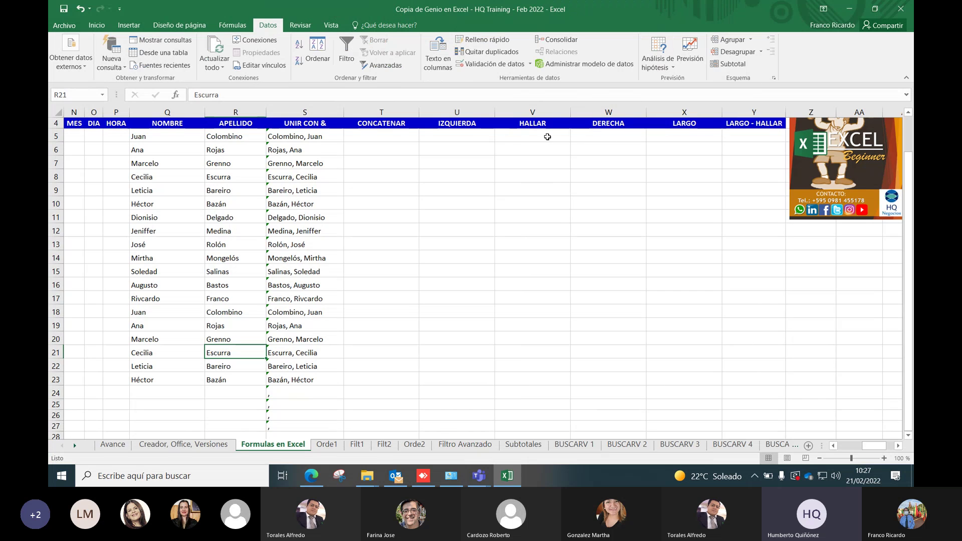
pyautogui.scroll(-1, 309, 353)
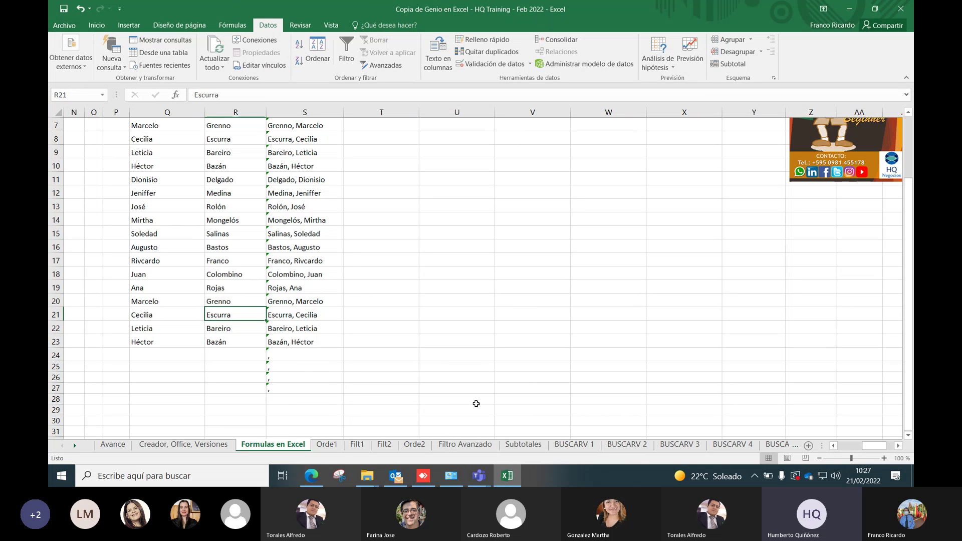
pyautogui.scroll(2, 391, 195)
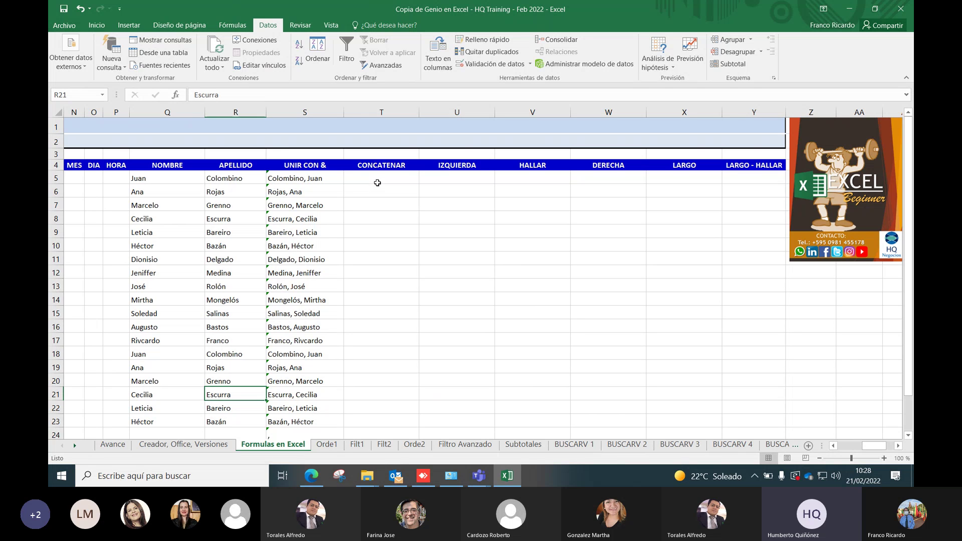
pyautogui.click(377, 182)
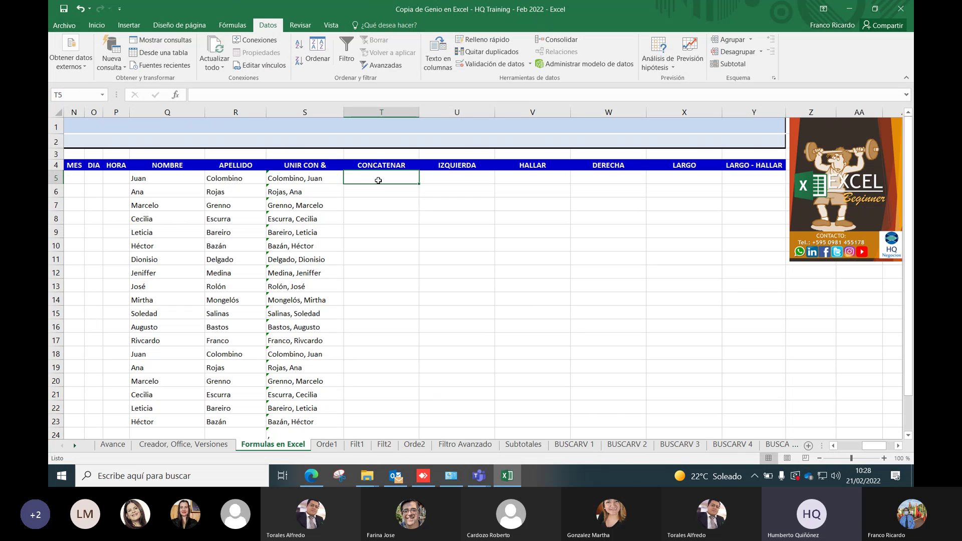
# Insert CONCATENAR into T5 from Fórmulas > Texto, moving its dialog below row 5
pyautogui.click(233, 26)
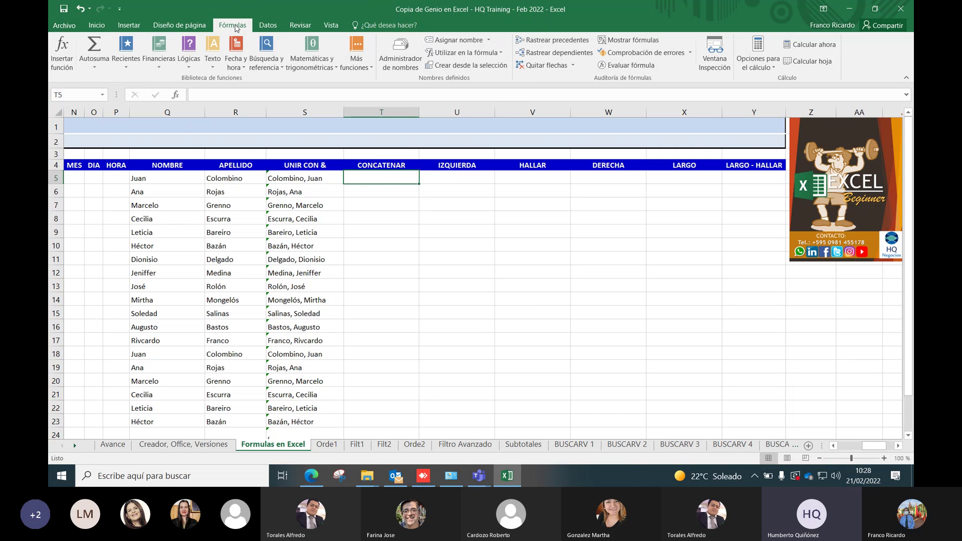
pyautogui.click(214, 57)
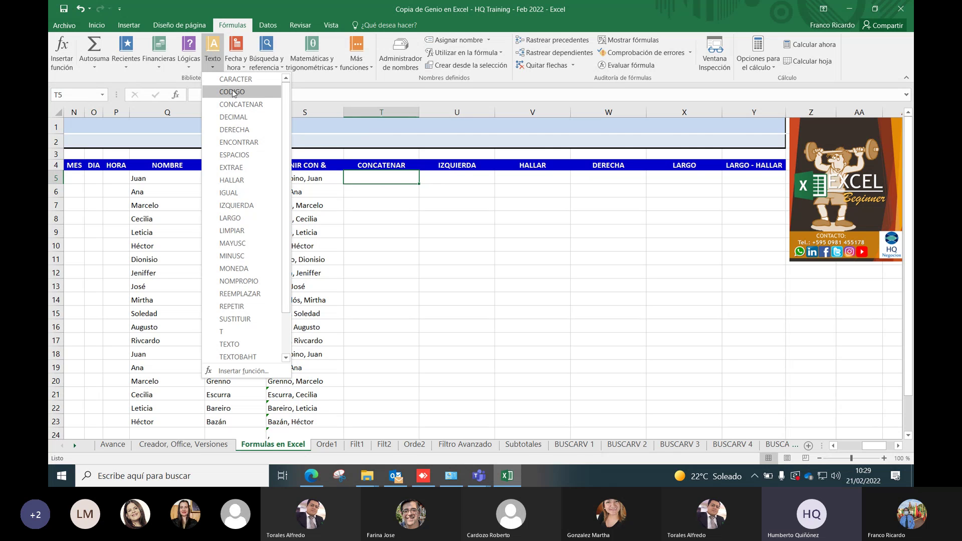
pyautogui.click(242, 105)
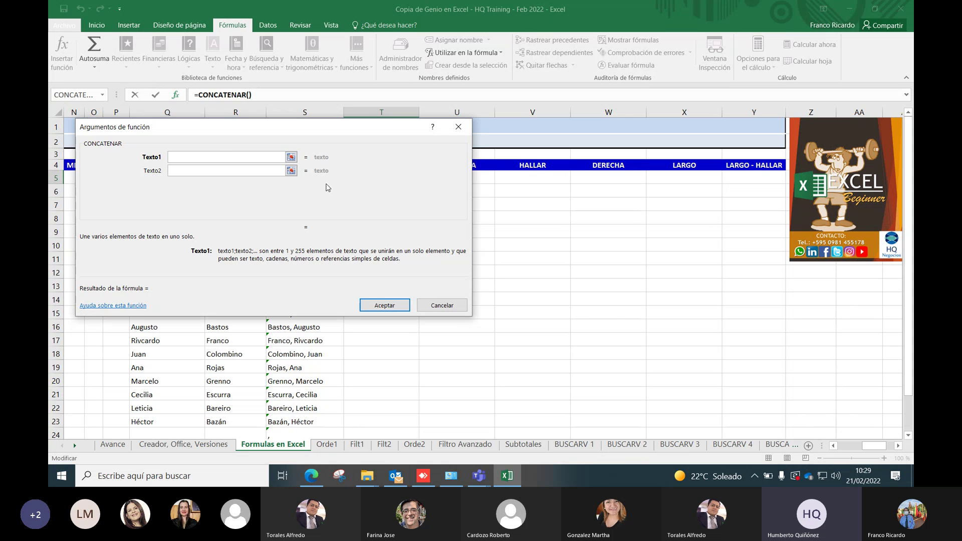
pyautogui.moveTo(365, 131); pyautogui.dragTo(402, 203)
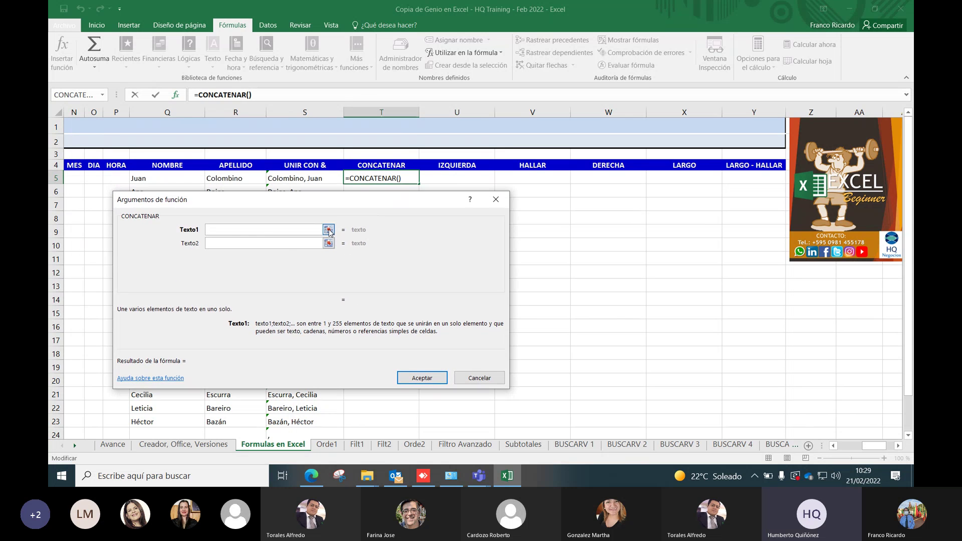
pyautogui.click(327, 230)
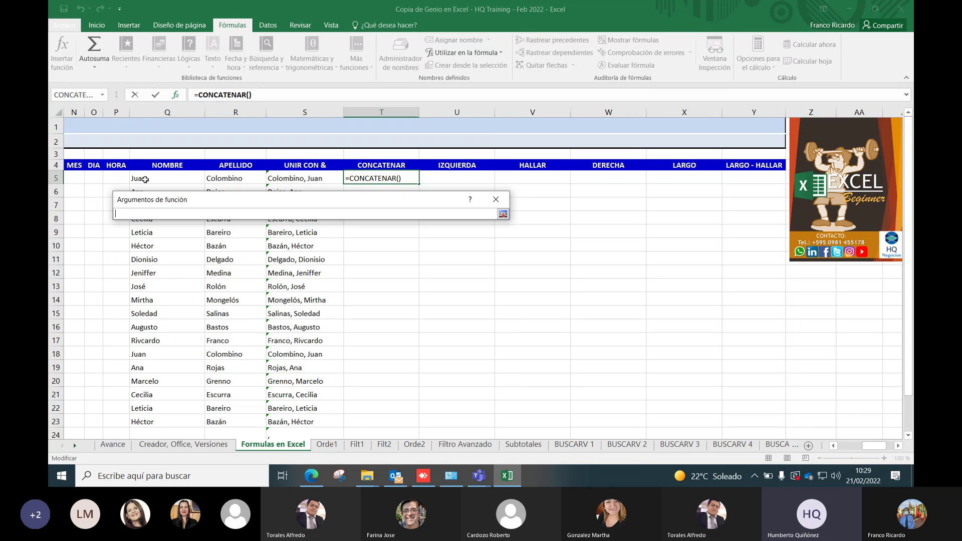
pyautogui.click(275, 184)
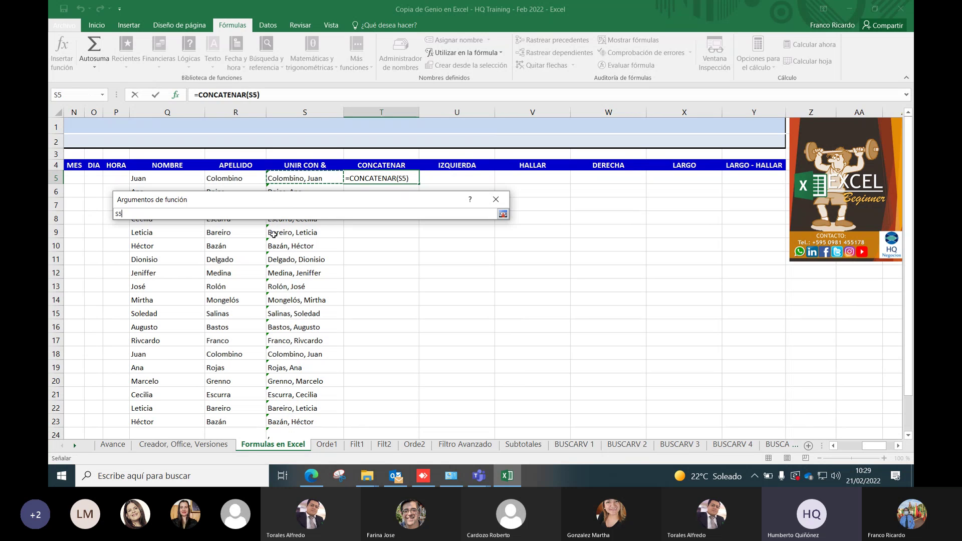
pyautogui.press('Return')
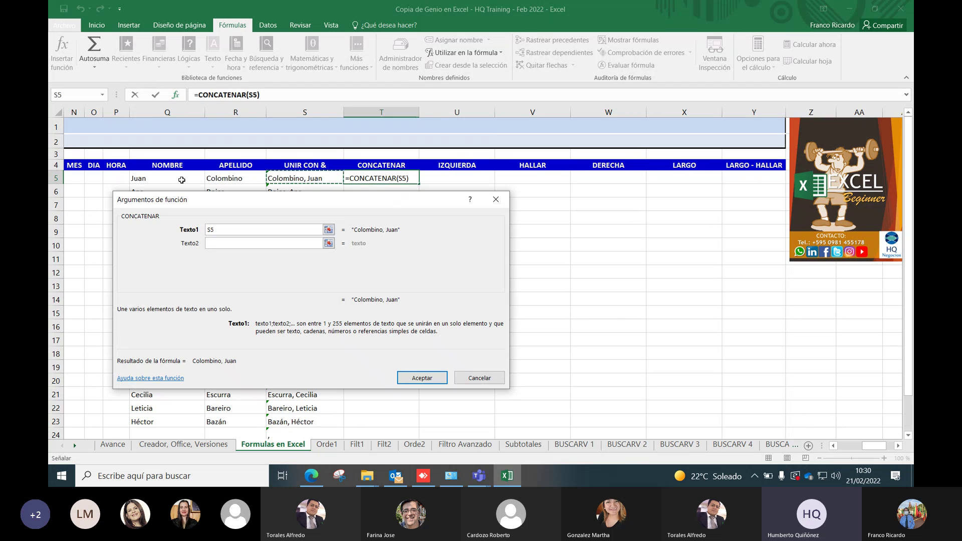
pyautogui.click(239, 242)
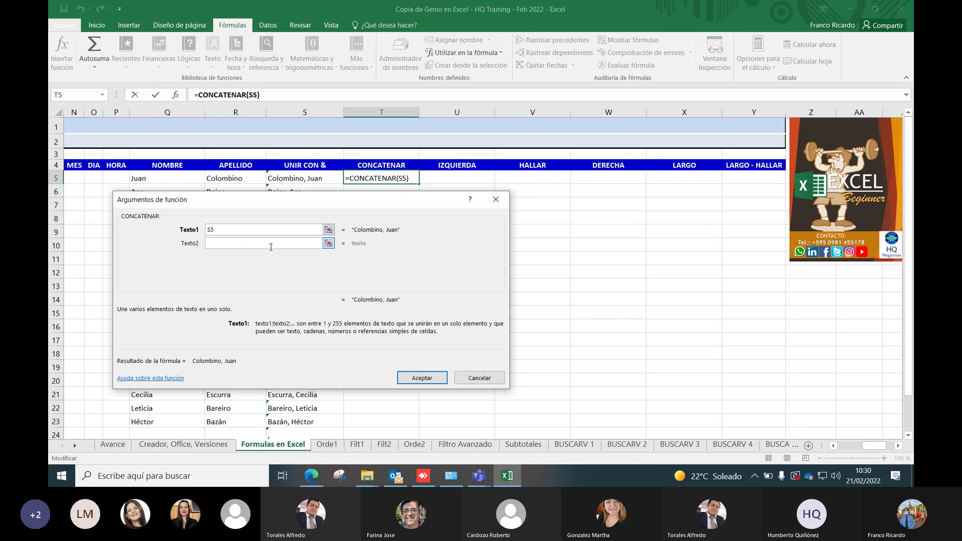
pyautogui.press('BackSpace')
pyautogui.press('BackSpace')
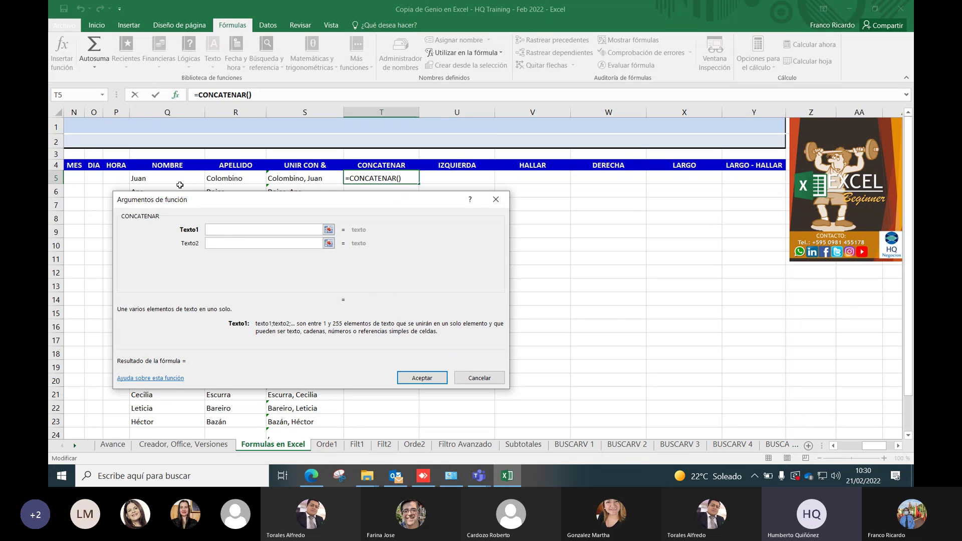
pyautogui.click(175, 179)
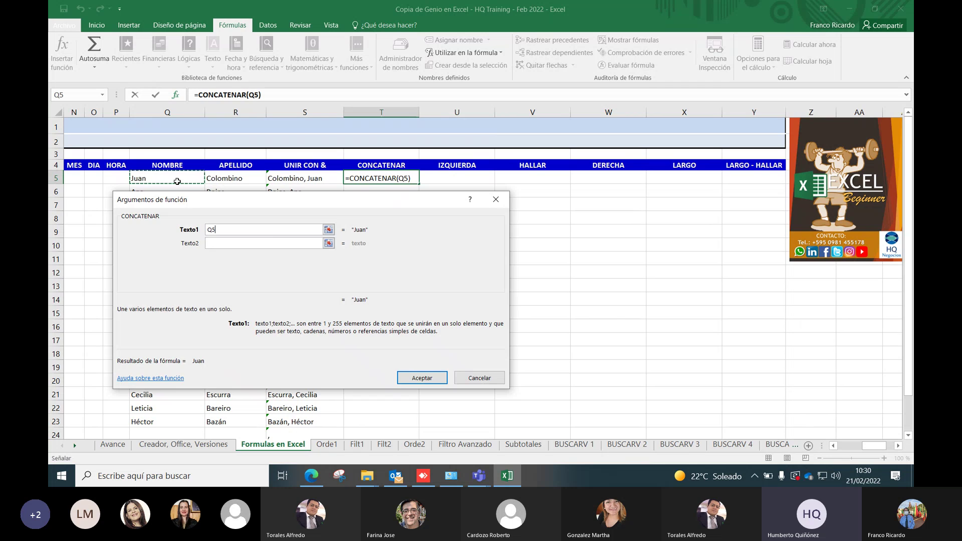
# Move R5 from Texto2 to Texto3 and start a quoted separator in Texto2
pyautogui.click(224, 245)
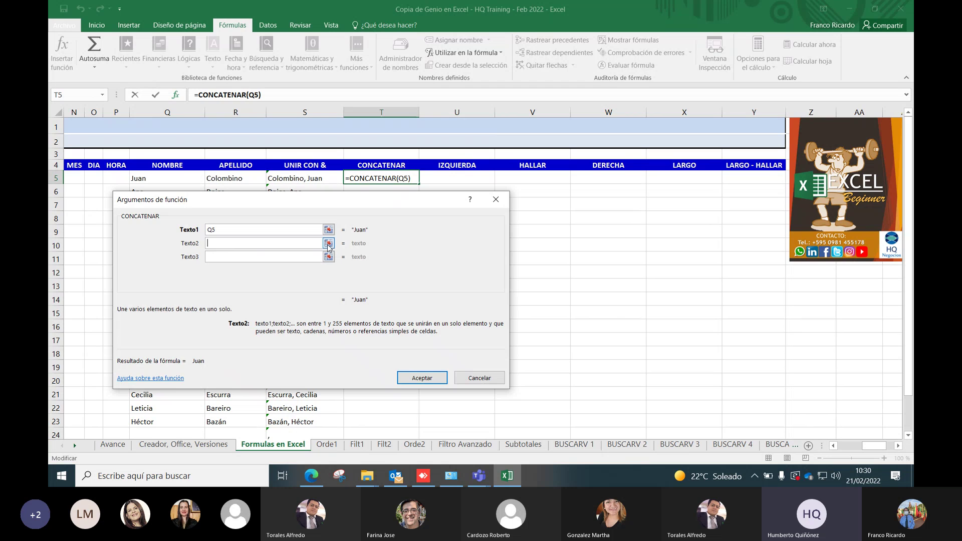
pyautogui.click(239, 179)
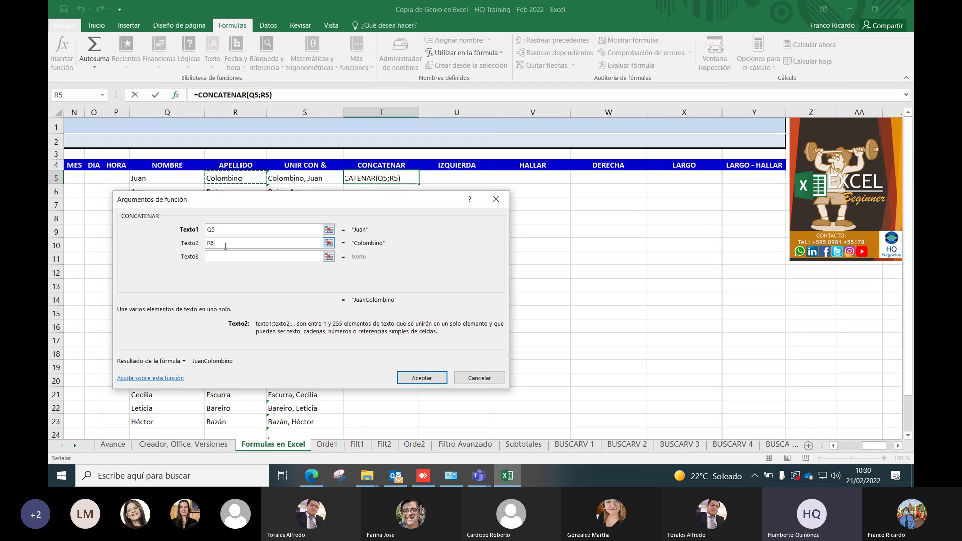
pyautogui.press('BackSpace')
pyautogui.press('BackSpace')
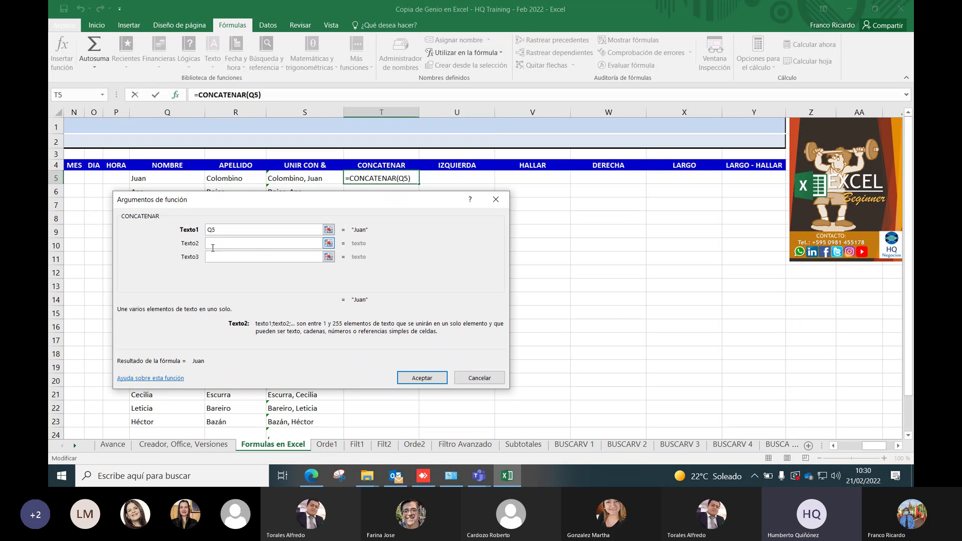
pyautogui.click(216, 255)
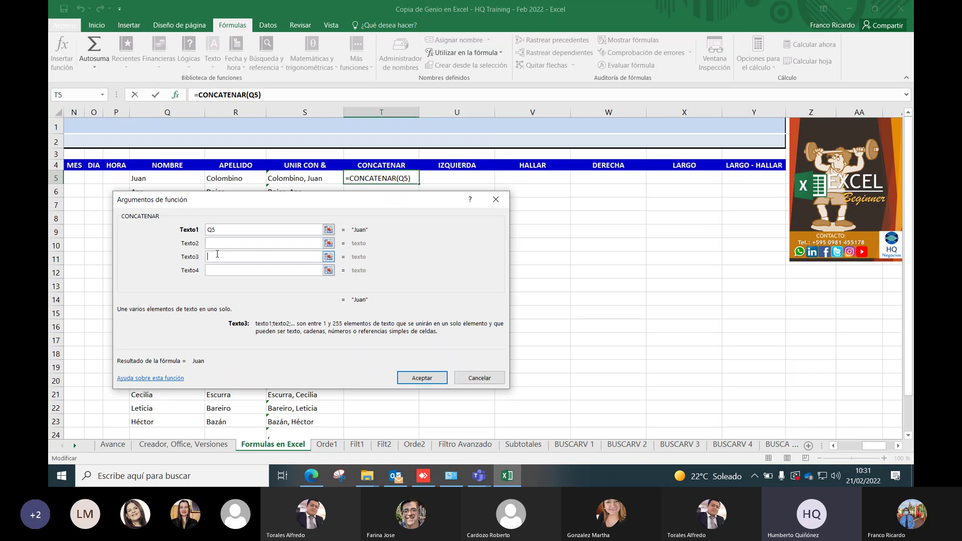
pyautogui.click(230, 180)
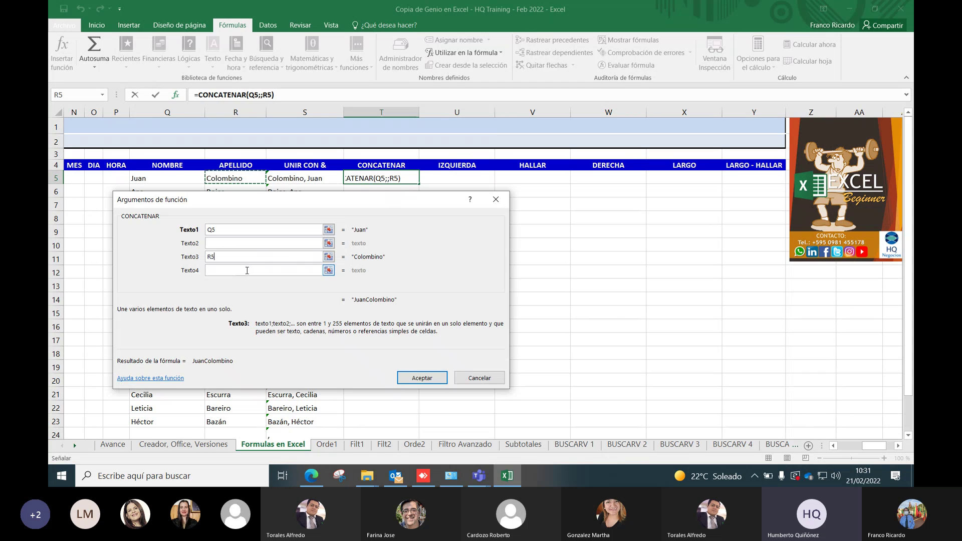
pyautogui.click(217, 243)
pyautogui.click(218, 242)
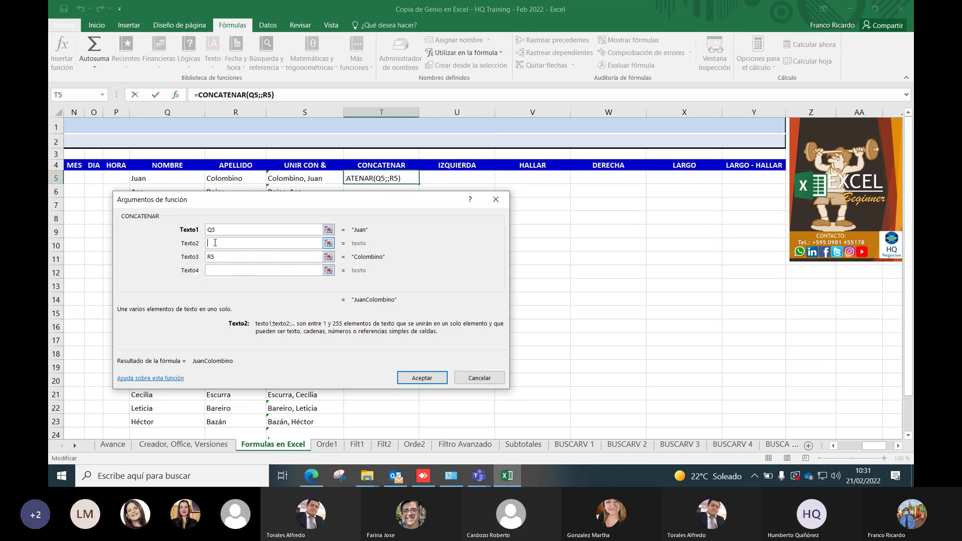
pyautogui.write('"')
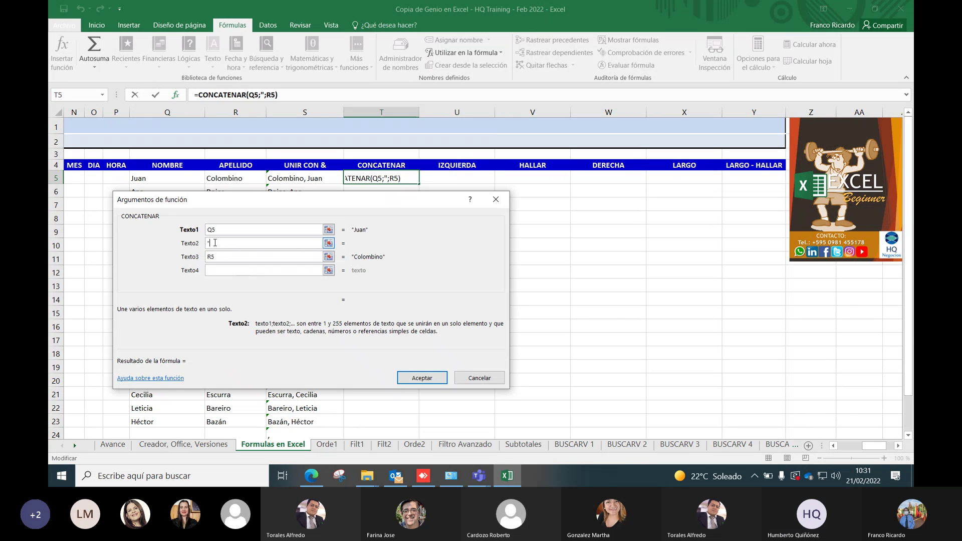
pyautogui.write(' "')
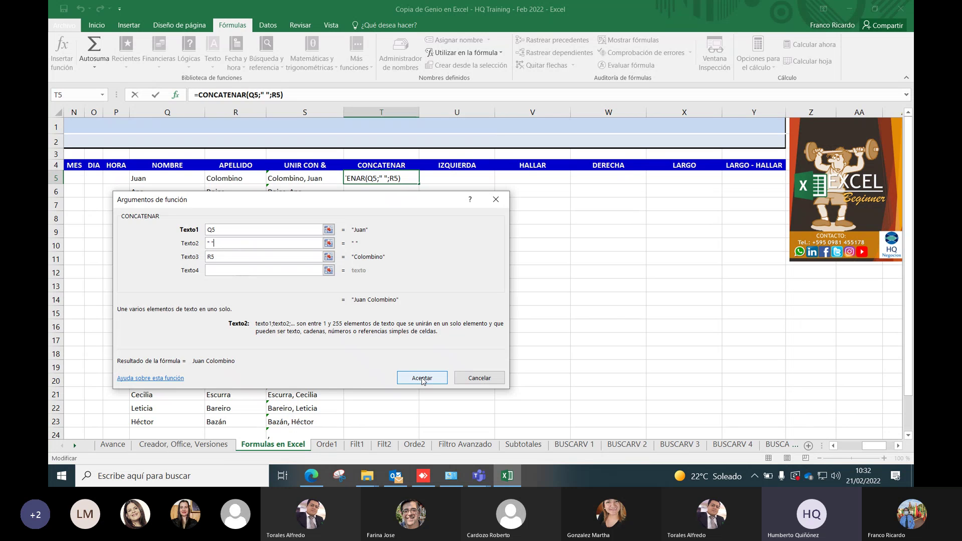
pyautogui.click(422, 378)
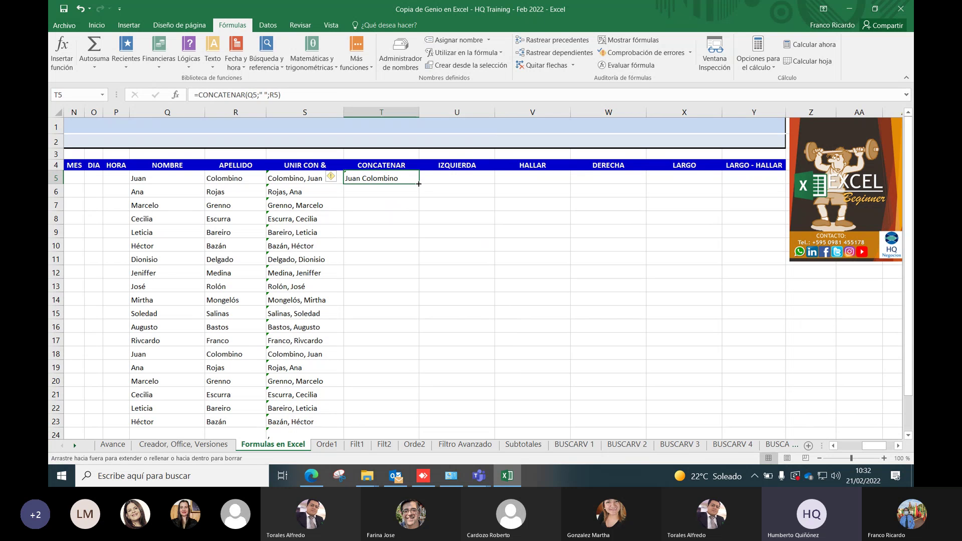
# Copy the CONCATENAR formula from T5 down column T for every name
pyautogui.doubleClick(418, 184)
pyautogui.scroll(-2, 430, 248)
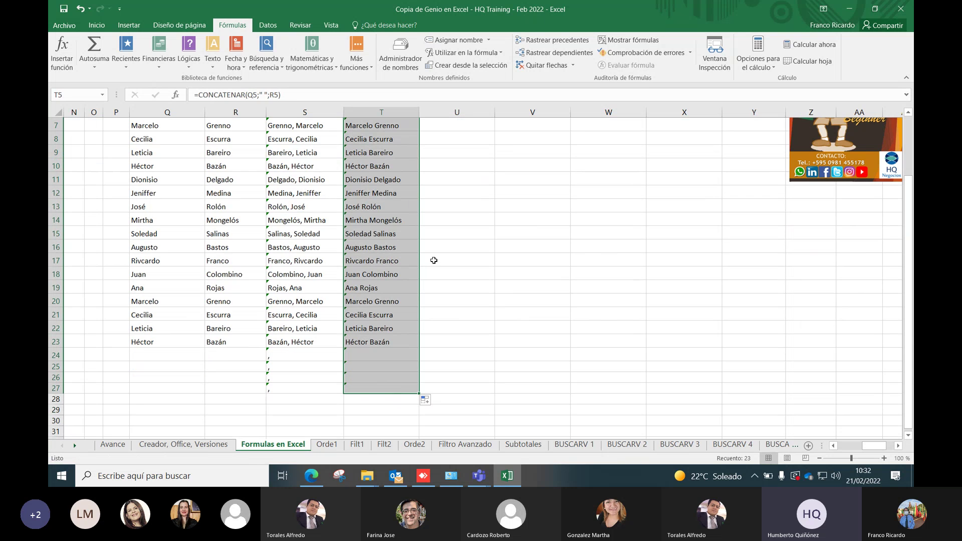
pyautogui.scroll(2, 442, 277)
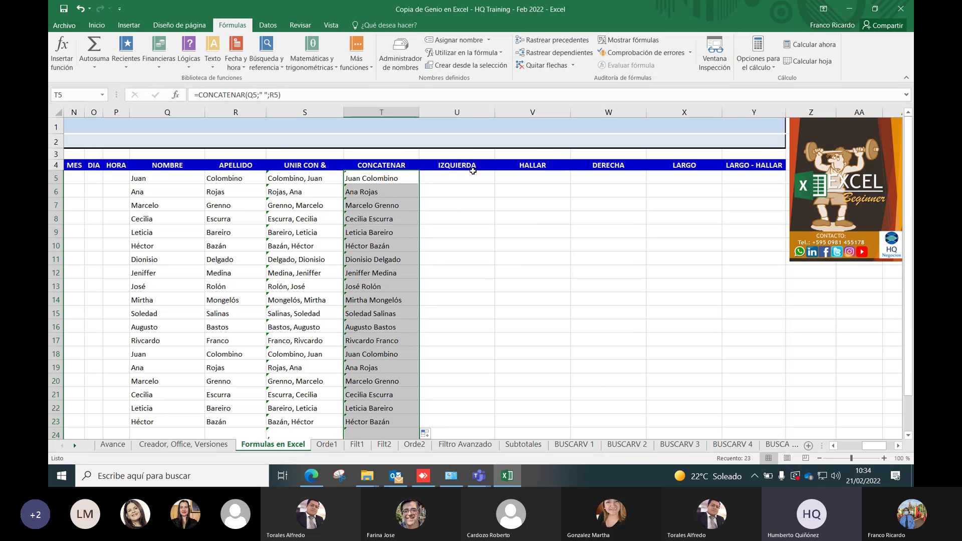
pyautogui.click(466, 177)
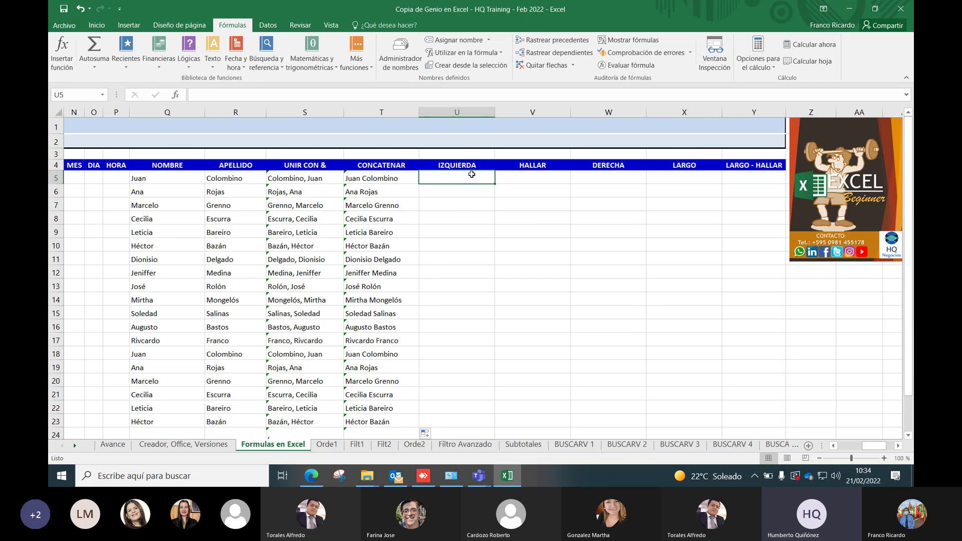
# Start an IZQUIERDA formula in U5 using the +iz autocomplete
pyautogui.write('+')
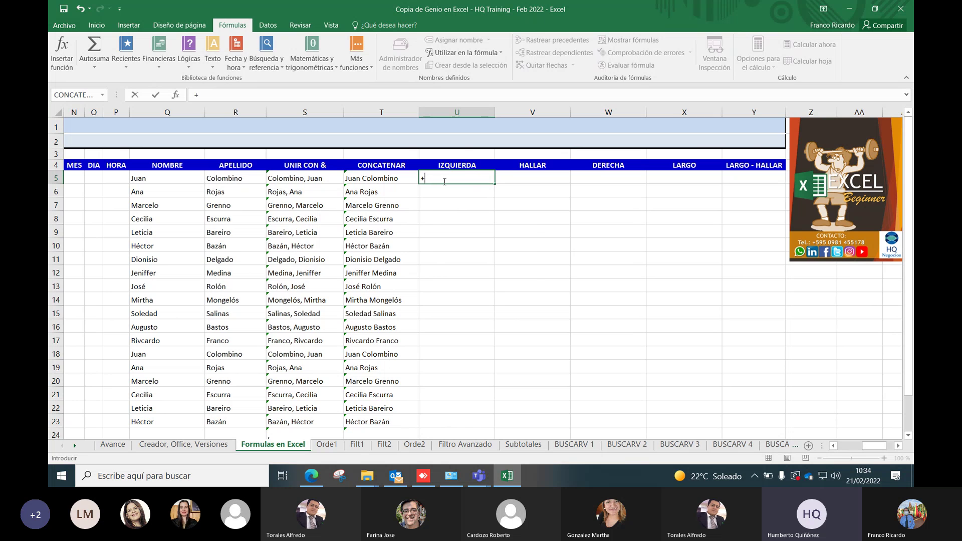
pyautogui.write('i')
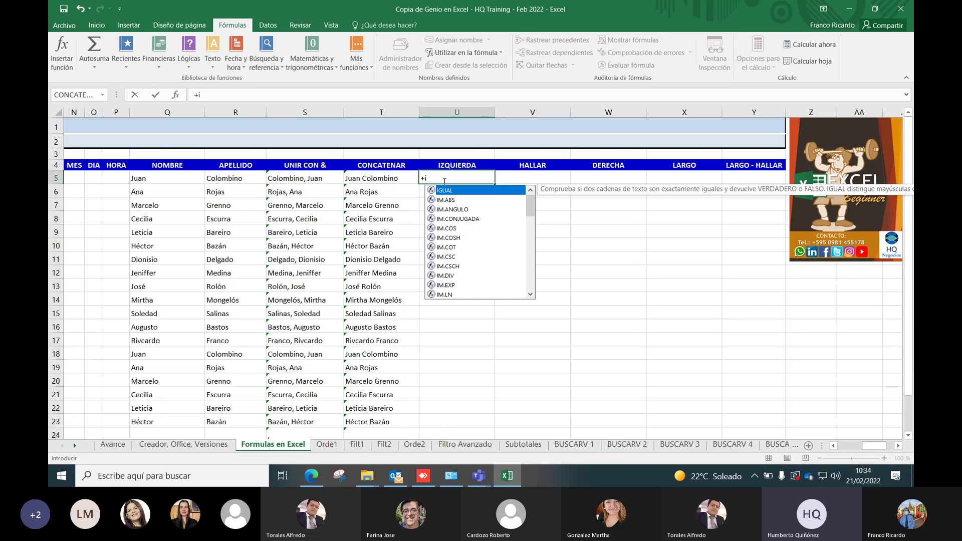
pyautogui.write('z')
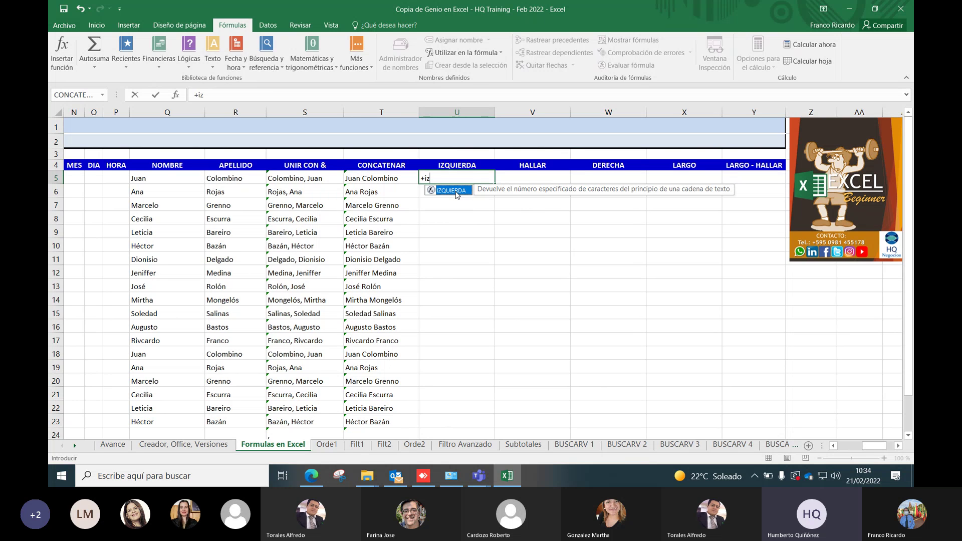
pyautogui.doubleClick(457, 193)
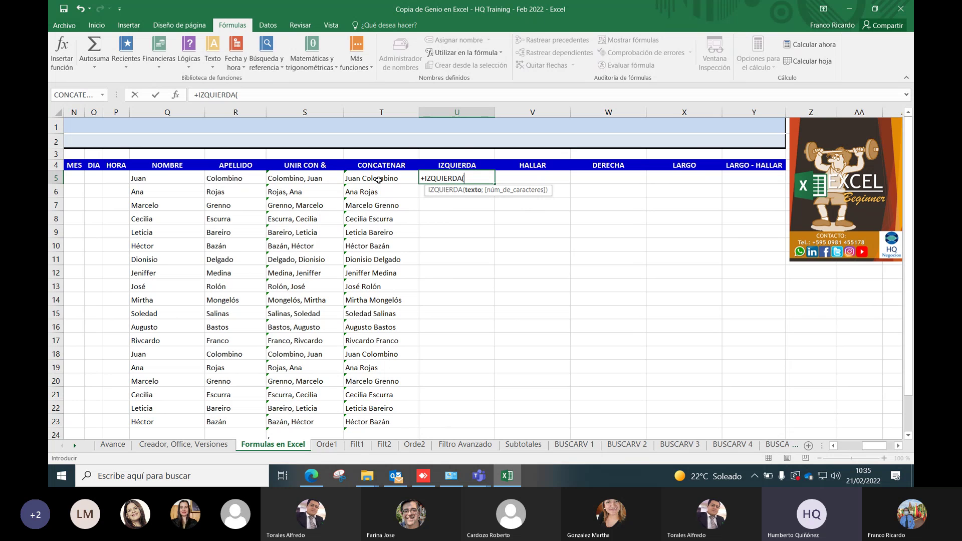
# Complete U5 as =+IZQUIERDA(T5;4) so it returns Juan
pyautogui.click(378, 180)
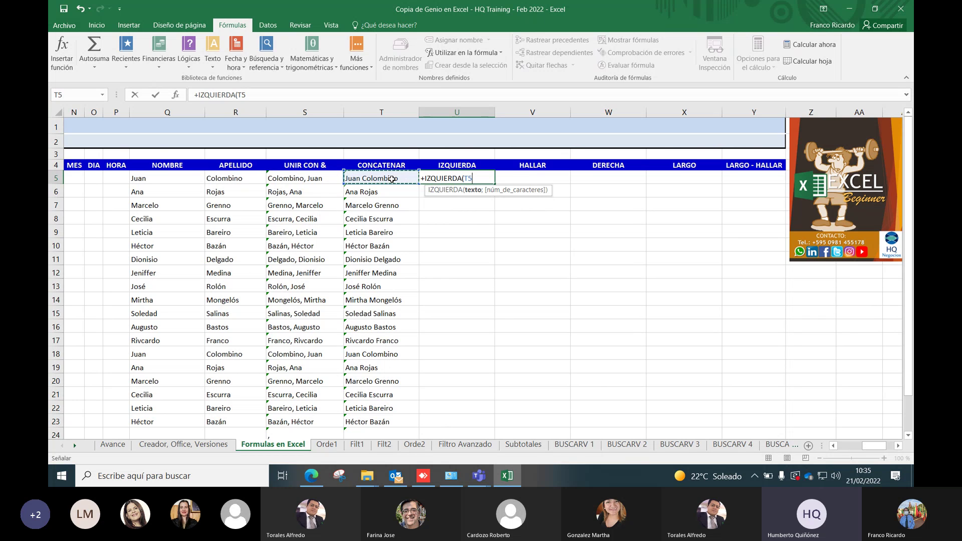
pyautogui.write(';')
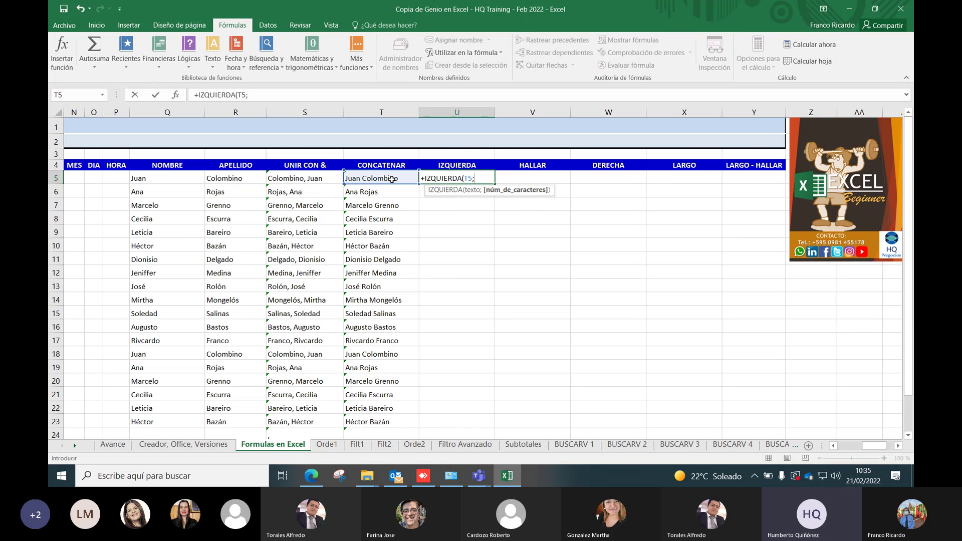
pyautogui.write('4')
pyautogui.write(')')
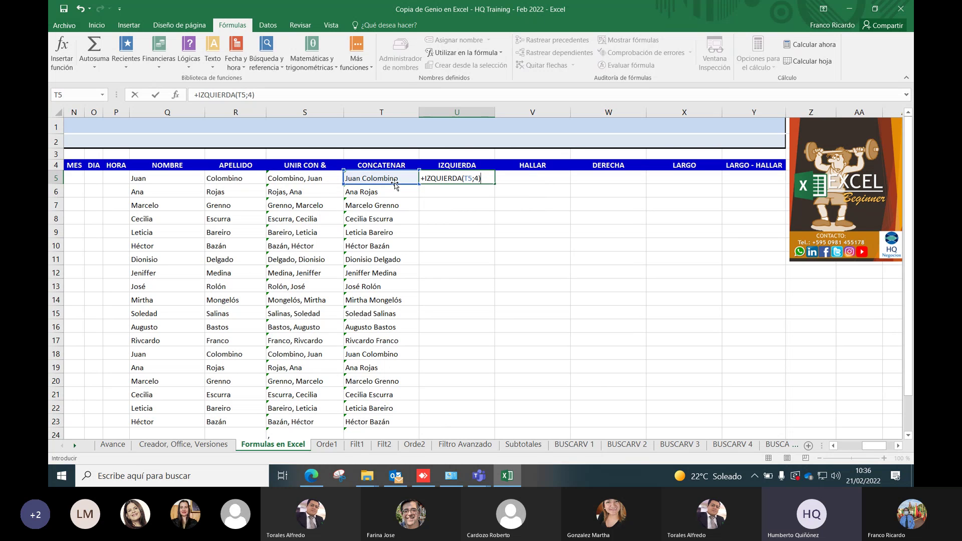
pyautogui.press('Return')
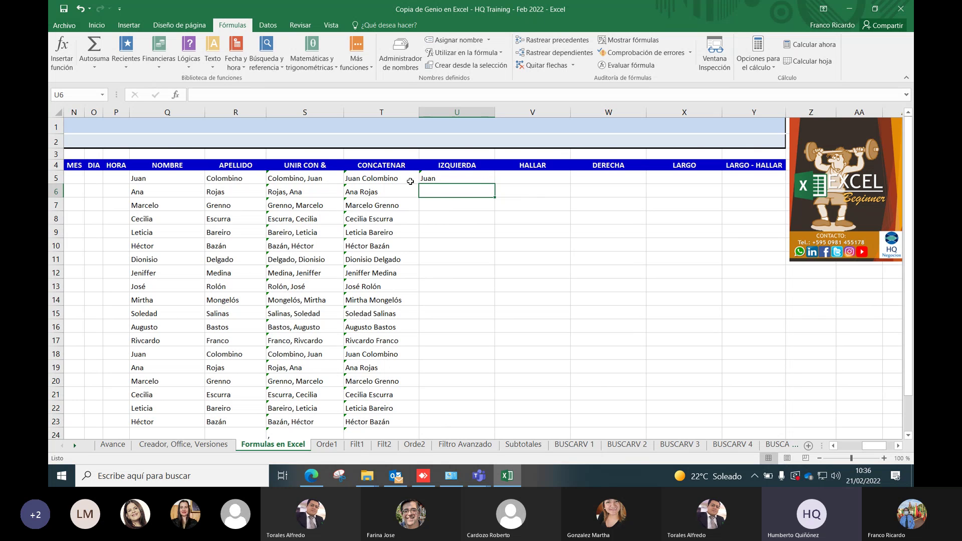
pyautogui.click(457, 178)
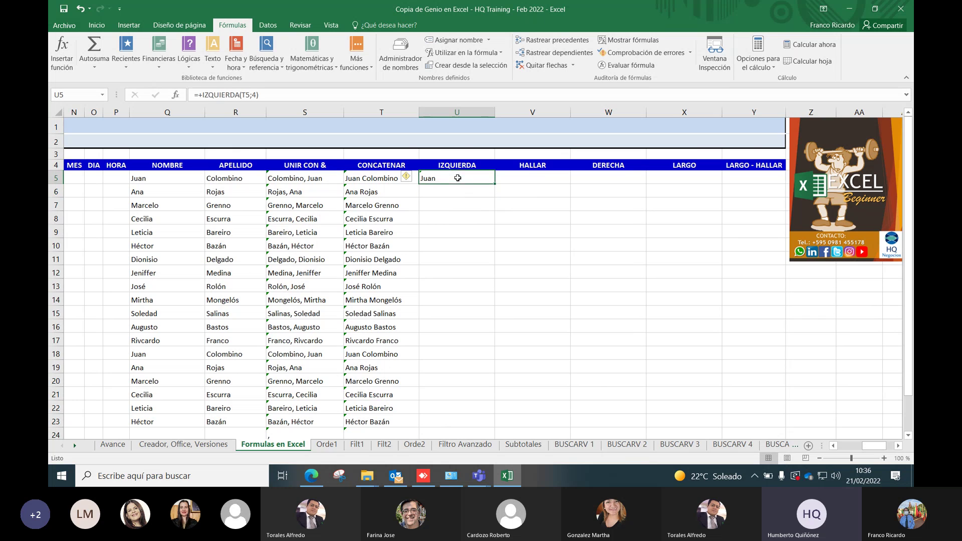
pyautogui.doubleClick(493, 183)
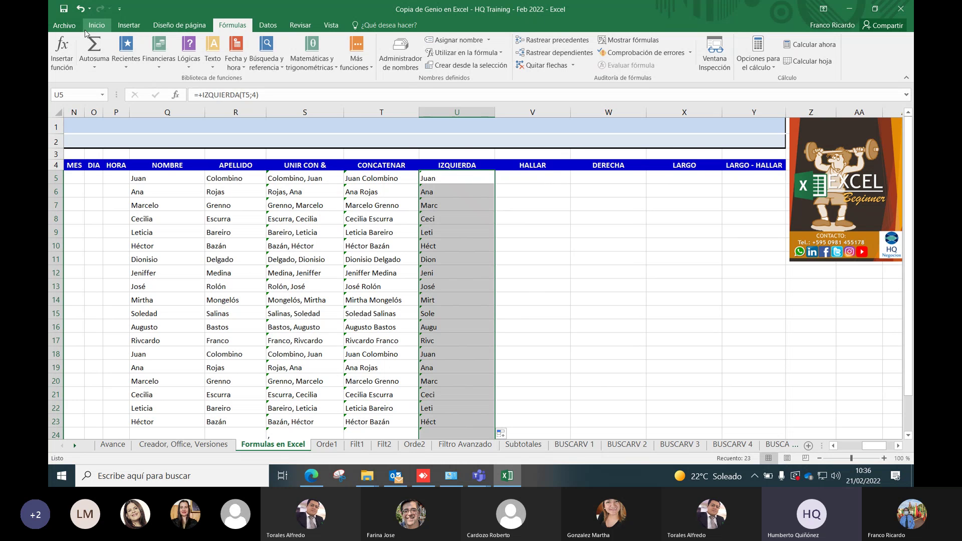
pyautogui.click(530, 178)
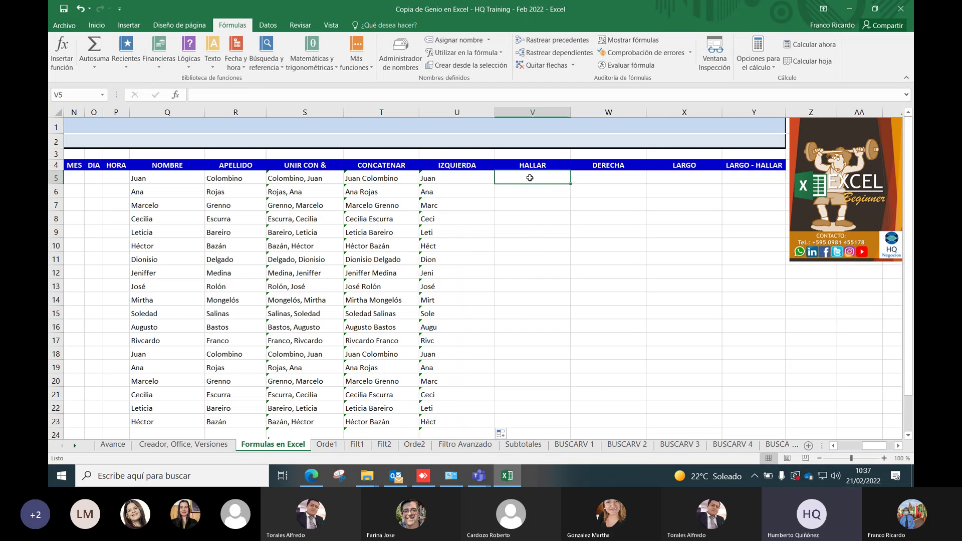
pyautogui.write('+')
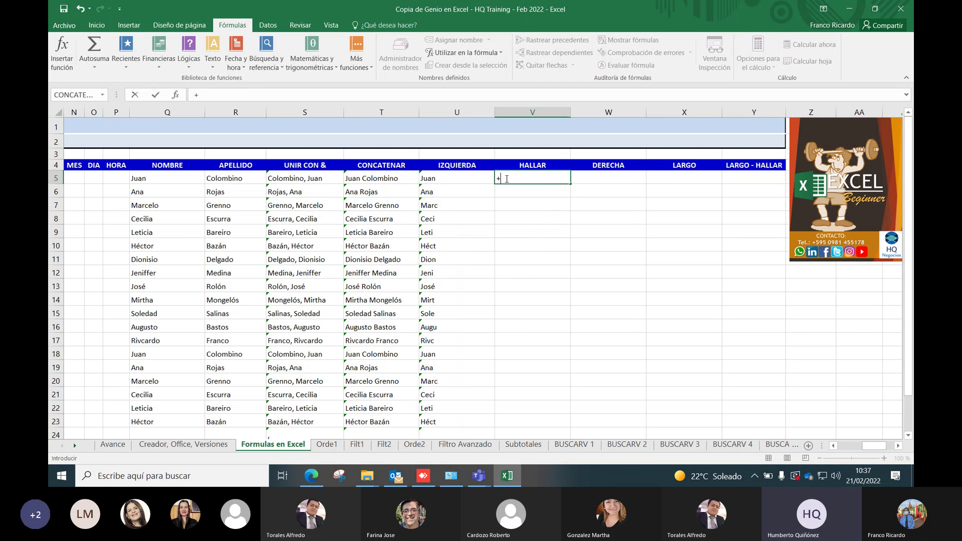
# Insert HALLAR in V5, then erase it so the formula reads +e
pyautogui.write('H')
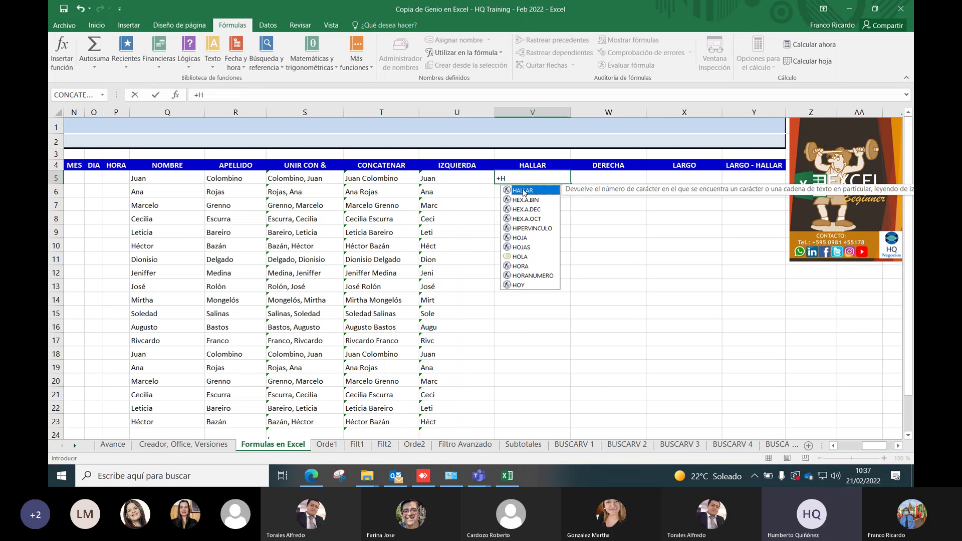
pyautogui.doubleClick(522, 195)
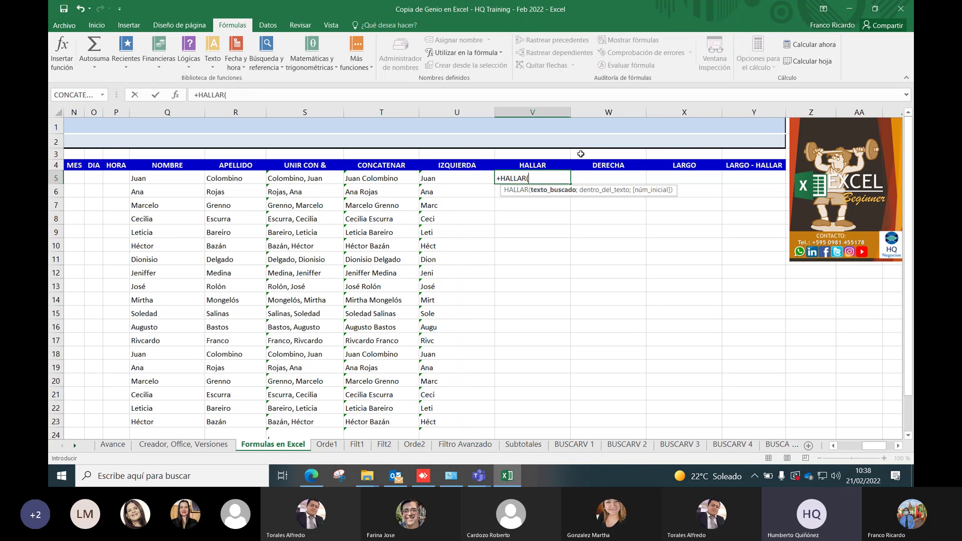
pyautogui.press('BackSpace')
pyautogui.press('BackSpace')
pyautogui.press('BackSpace')
pyautogui.press('BackSpace')
pyautogui.press('BackSpace')
pyautogui.press('BackSpace')
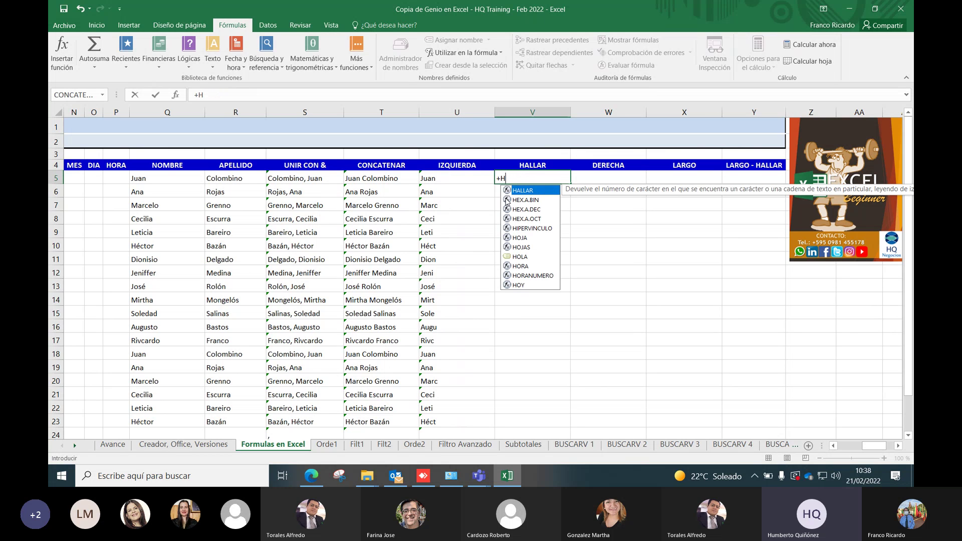
pyautogui.press('BackSpace')
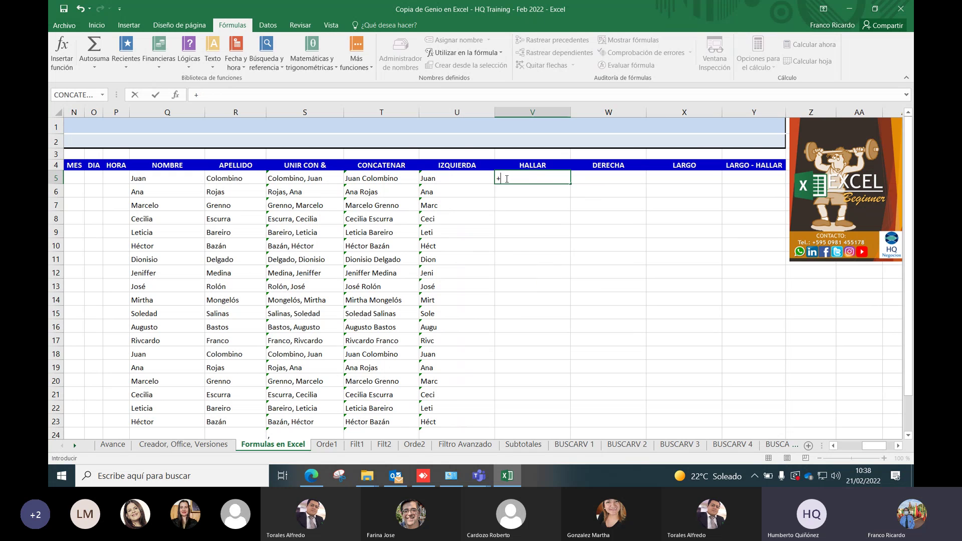
pyautogui.write('e')
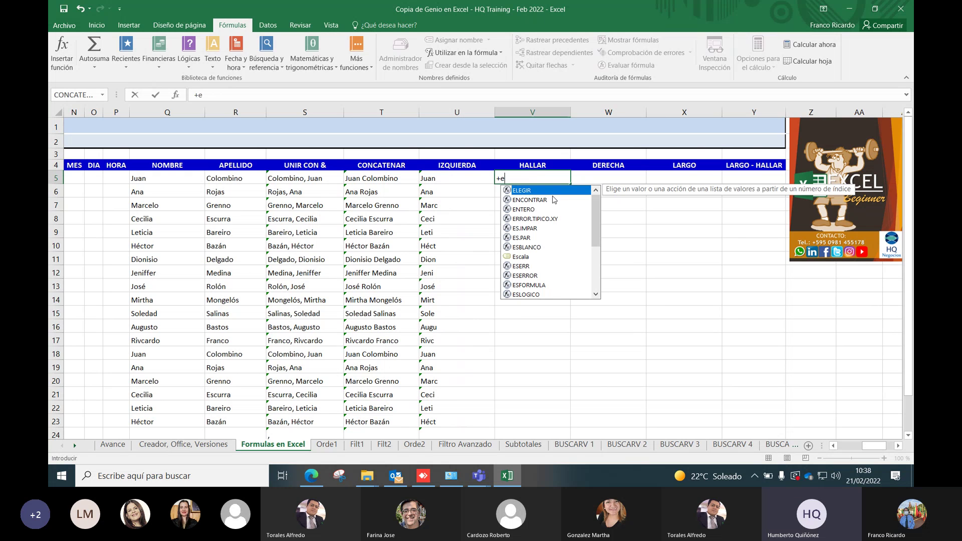
# Insert ENCONTRAR in V5, then erase it so the formula reads +h
pyautogui.click(548, 202)
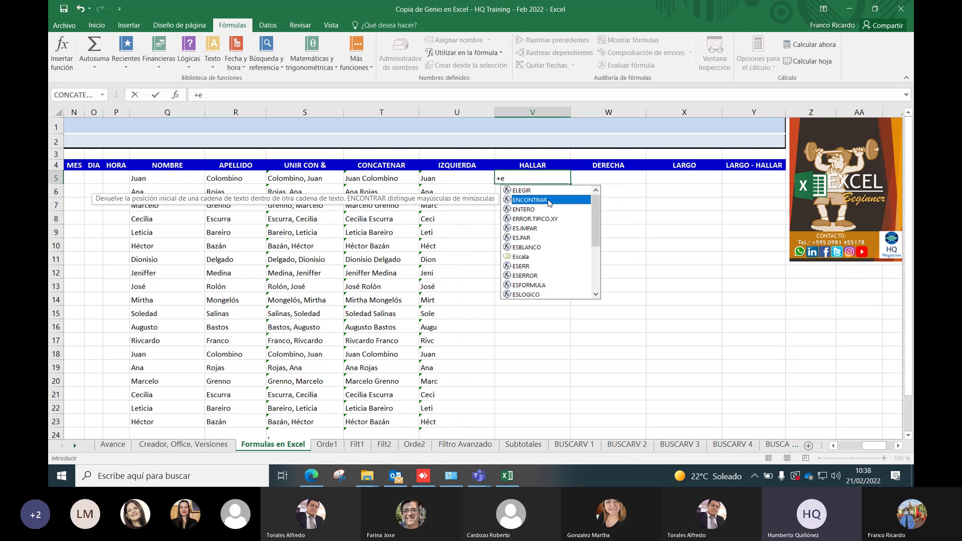
pyautogui.doubleClick(545, 200)
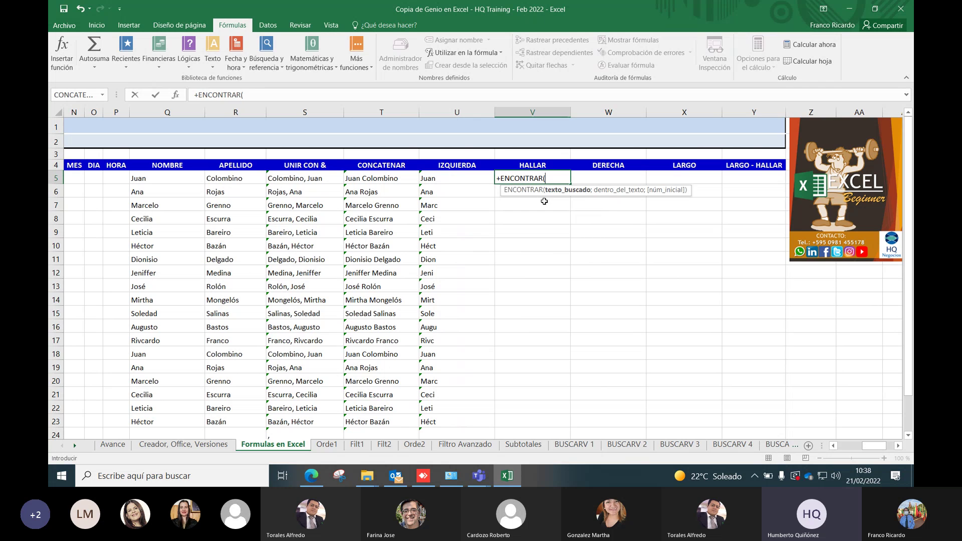
pyautogui.press('BackSpace')
pyautogui.press('BackSpace')
pyautogui.press('BackSpace')
pyautogui.press('BackSpace')
pyautogui.press('BackSpace')
pyautogui.press('BackSpace')
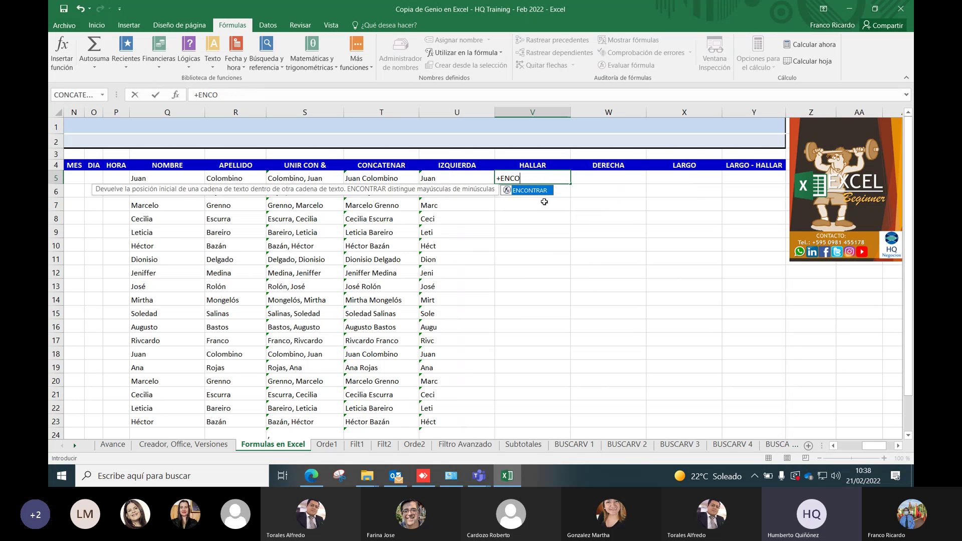
pyautogui.press('BackSpace')
pyautogui.press('BackSpace')
pyautogui.press('BackSpace')
pyautogui.press('BackSpace')
pyautogui.write('h')
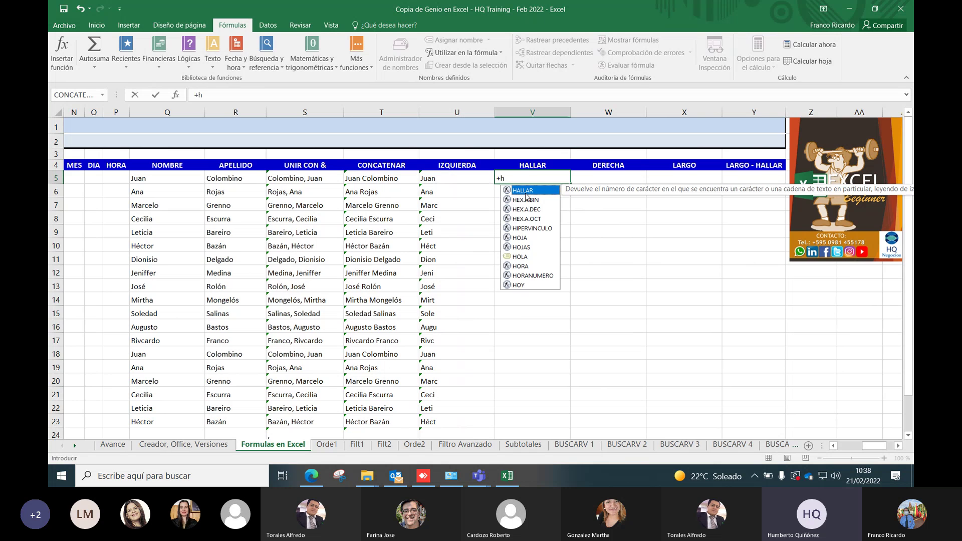
# Enter =+HALLAR(" ";T5;1) in V5 to locate the space in T5's full name, giving 5
pyautogui.doubleClick(524, 191)
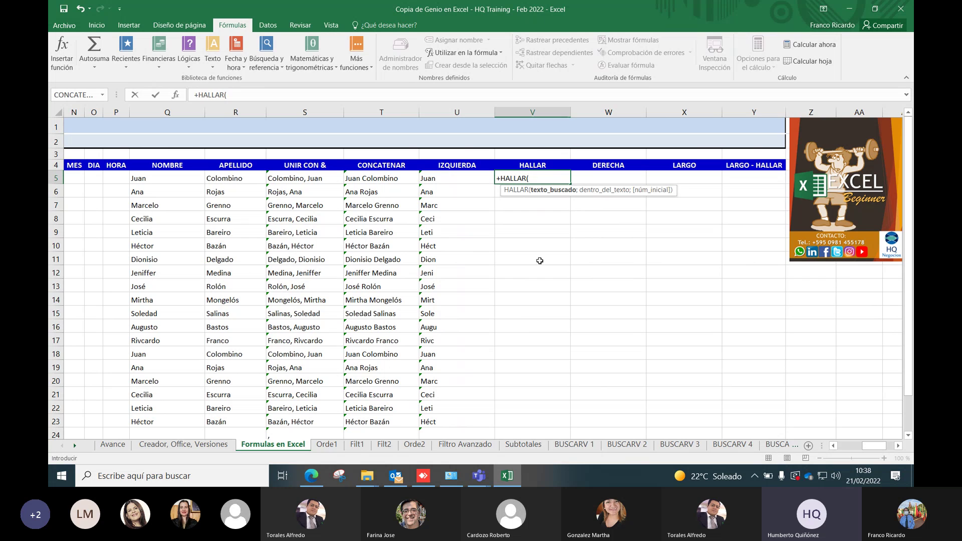
pyautogui.write('" ";')
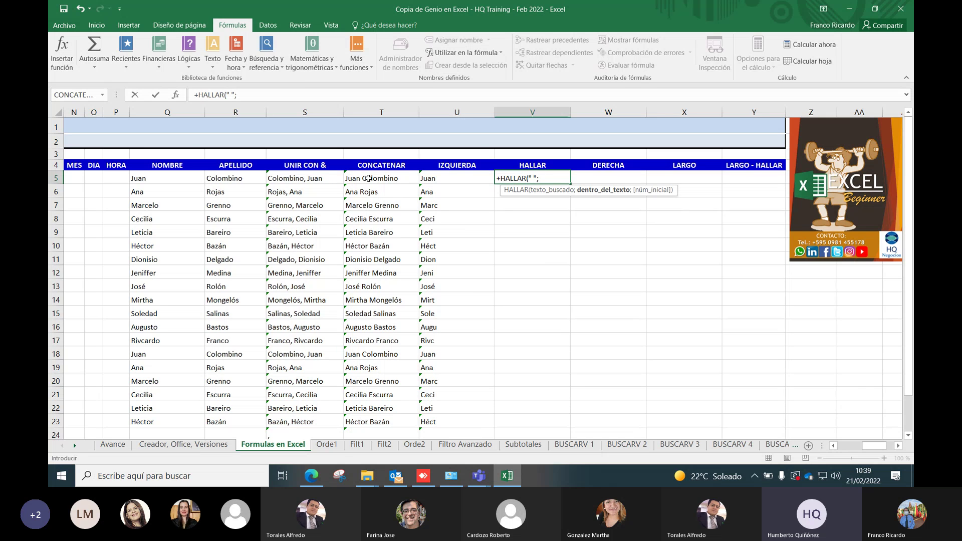
pyautogui.click(362, 182)
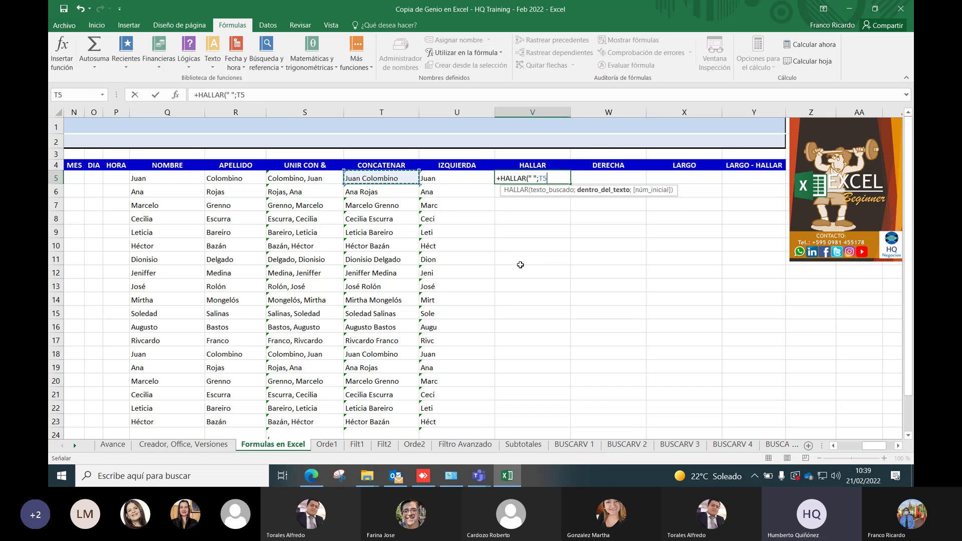
pyautogui.write(';')
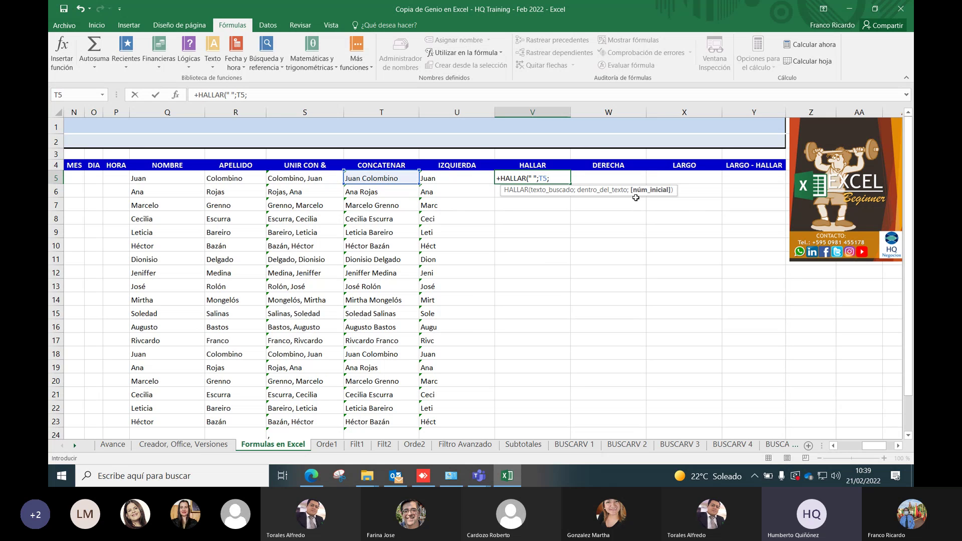
pyautogui.write('1')
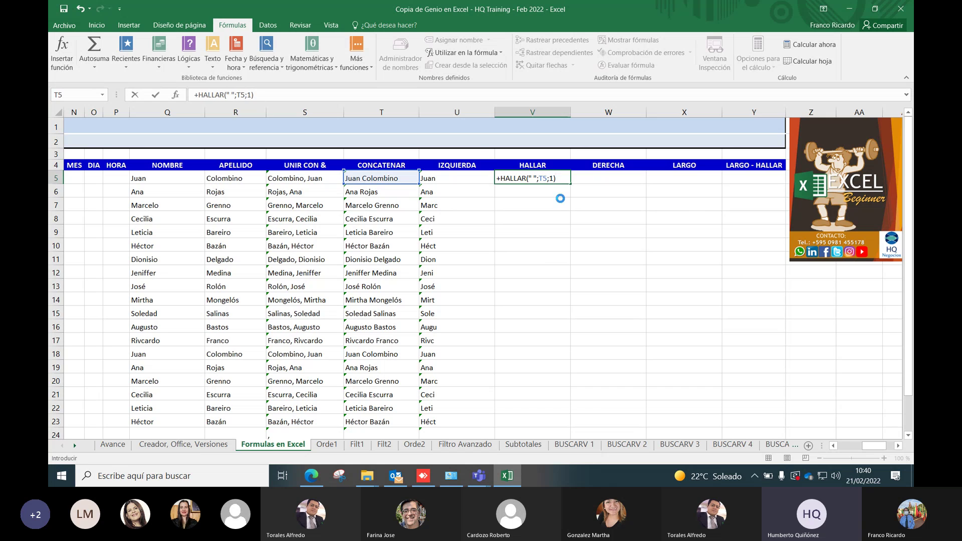
pyautogui.press('Return')
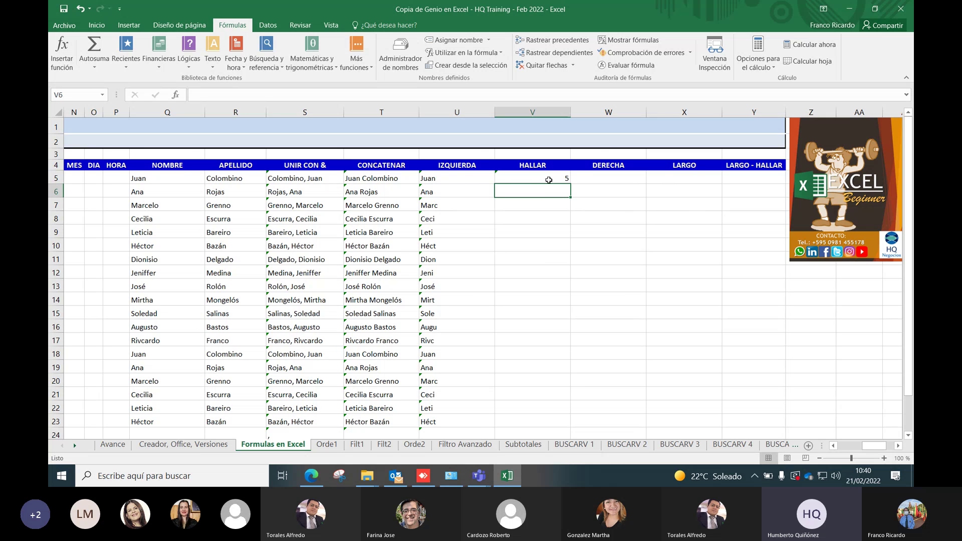
# Copy V5's HALLAR formula down column V, giving each name's space position (5, 4, 8…)
pyautogui.click(549, 180)
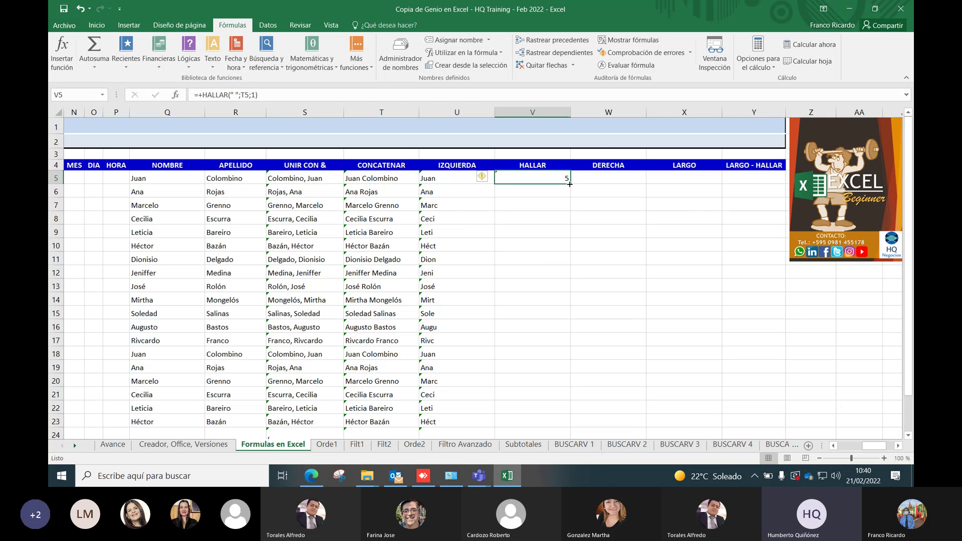
pyautogui.doubleClick(570, 185)
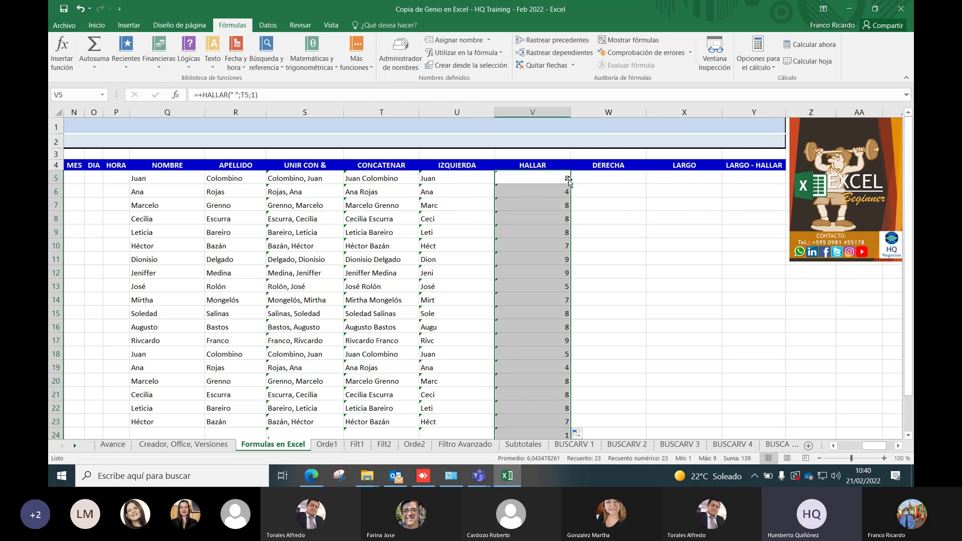
pyautogui.scroll(-1, 547, 224)
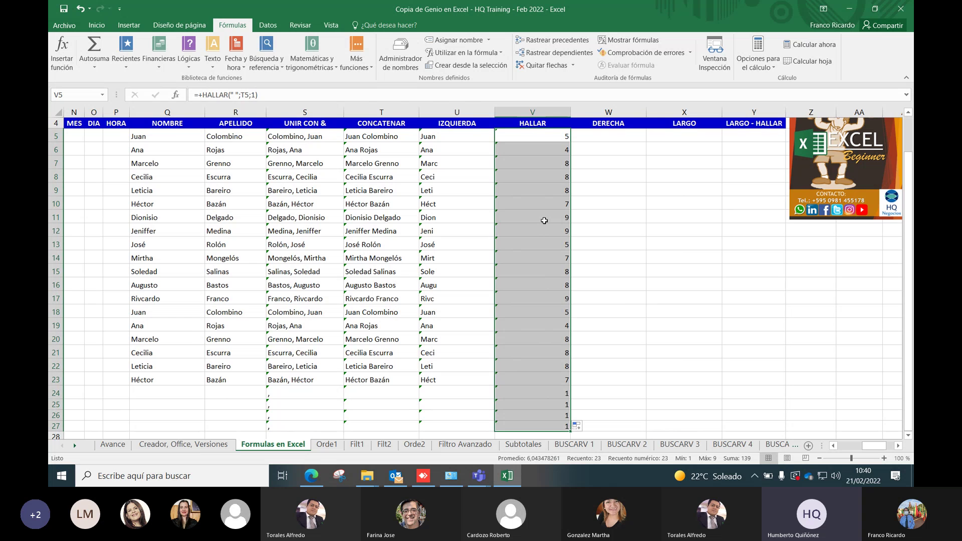
pyautogui.scroll(1, 544, 220)
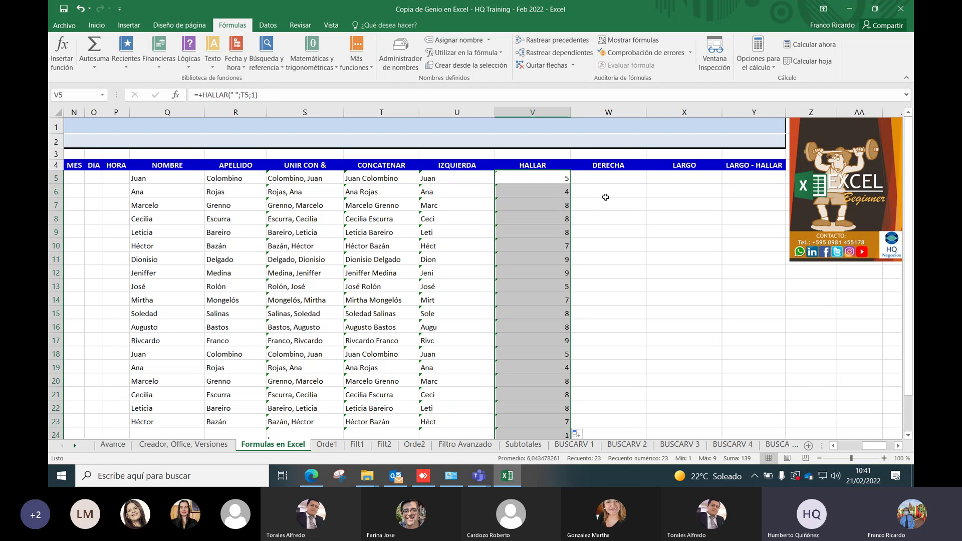
pyautogui.click(443, 178)
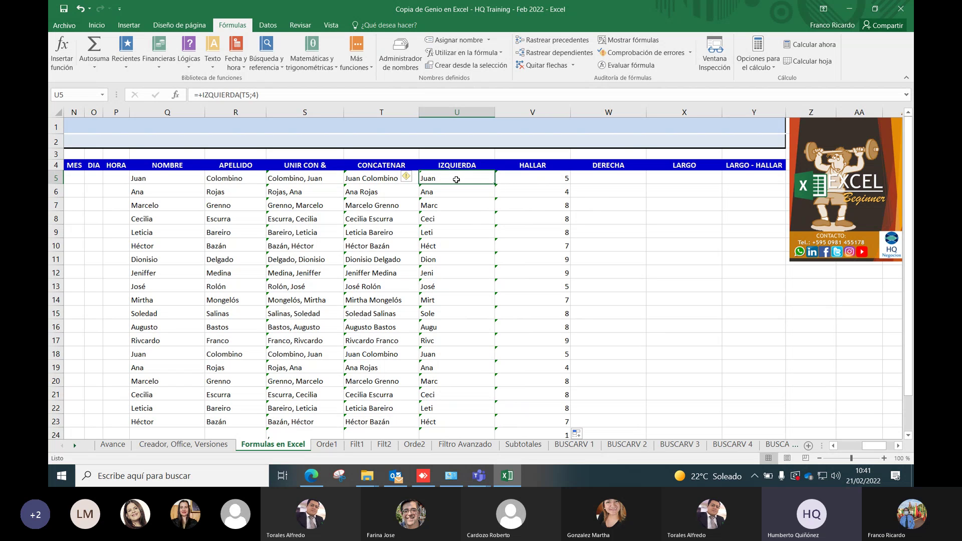
# Change U5 to =+IZQUIERDA(T5;V5-1), replacing the fixed 4 with the HALLAR position minus one
pyautogui.doubleClick(456, 180)
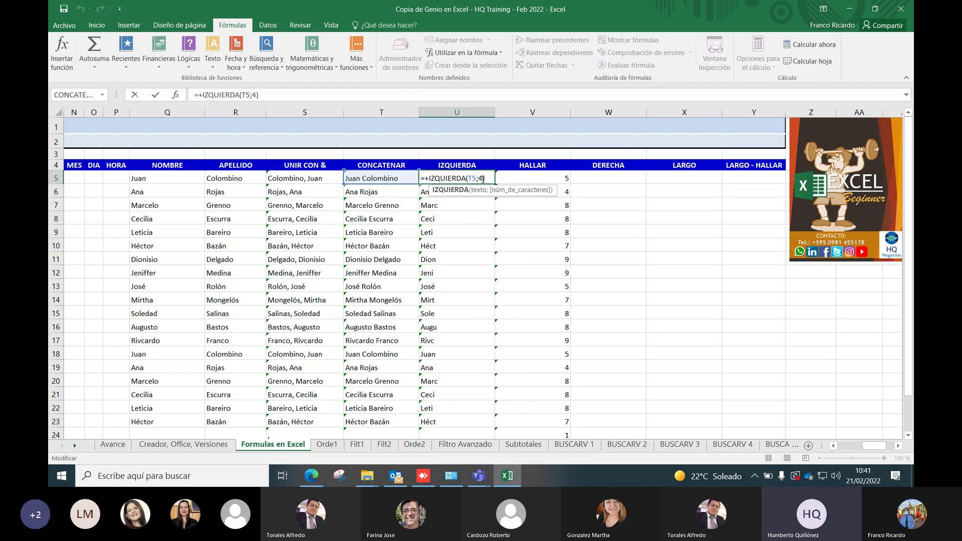
pyautogui.click(483, 179)
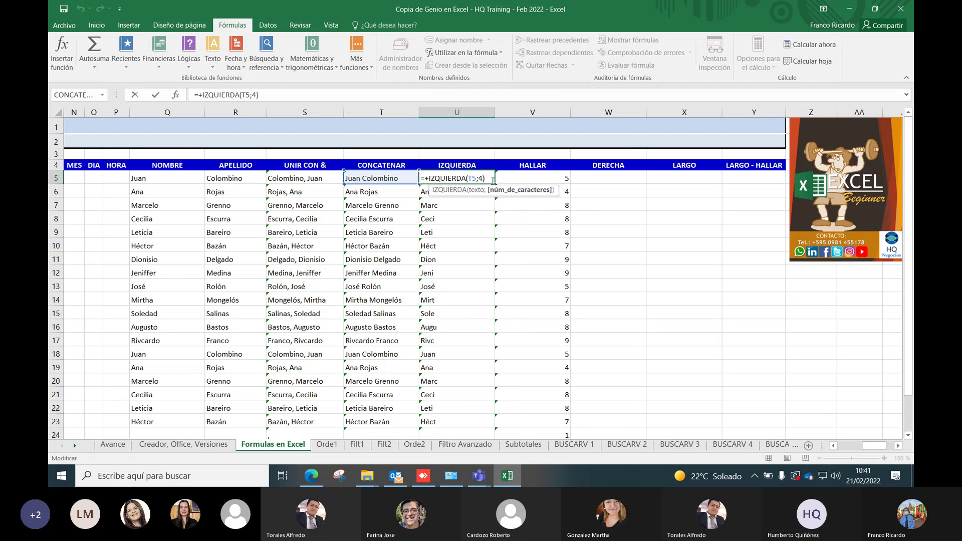
pyautogui.press('BackSpace')
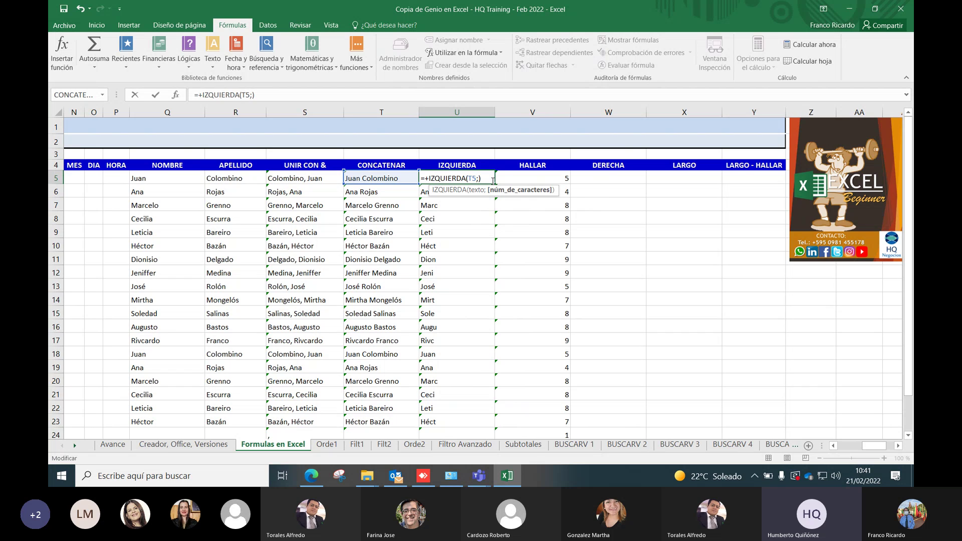
pyautogui.write('5')
pyautogui.press('BackSpace')
pyautogui.click(561, 177)
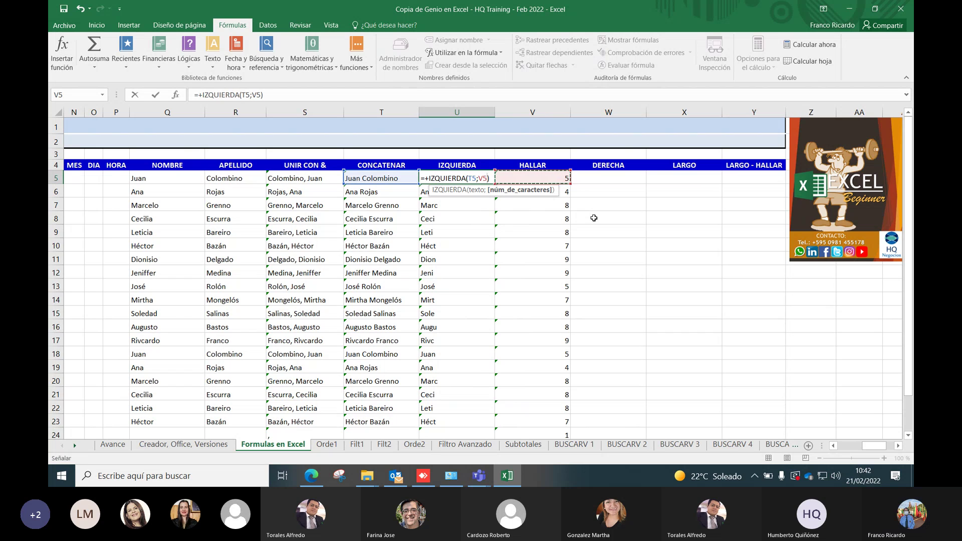
pyautogui.write('-1')
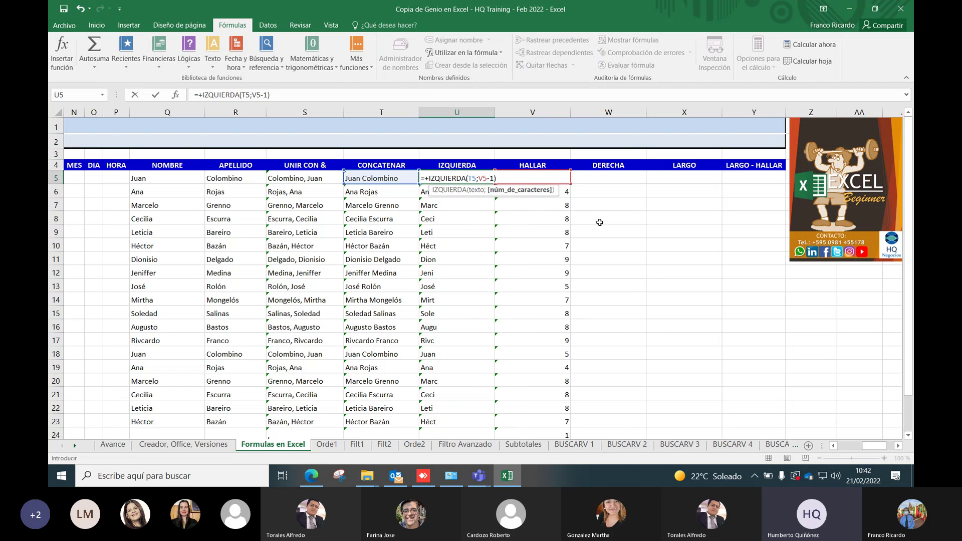
pyautogui.press('Return')
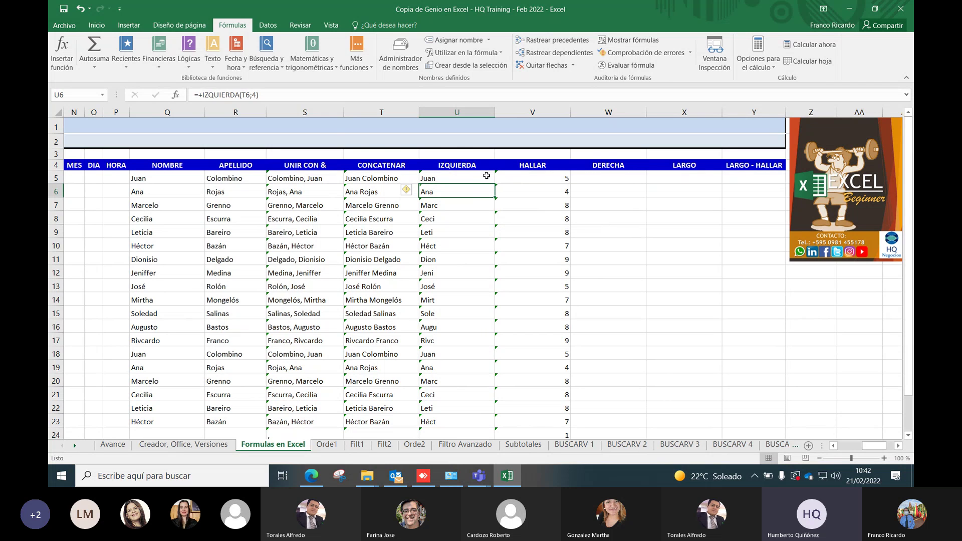
pyautogui.click(486, 175)
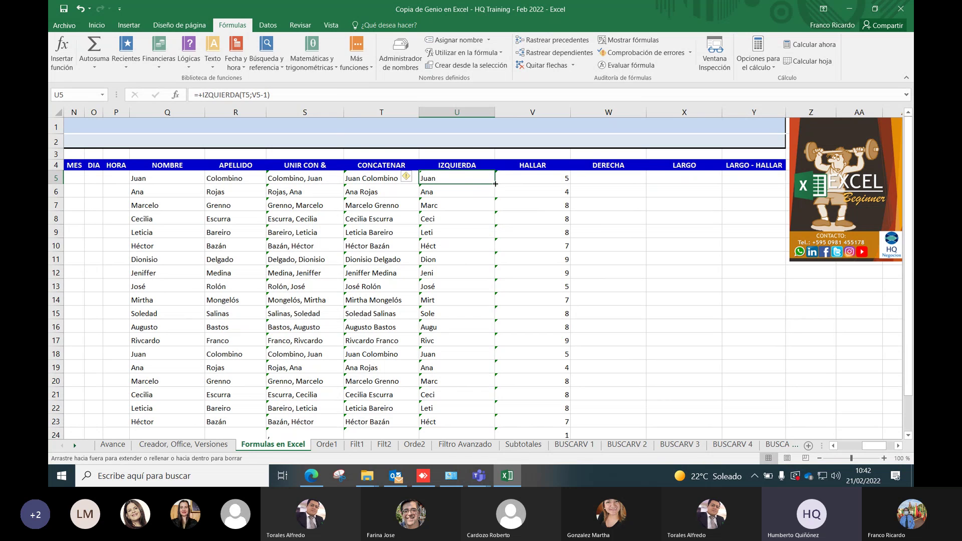
# Fill the revised IZQUIERDA formula down column U, showing full first names (Marcelo, Cecilia, Dionisio…)
pyautogui.doubleClick(495, 185)
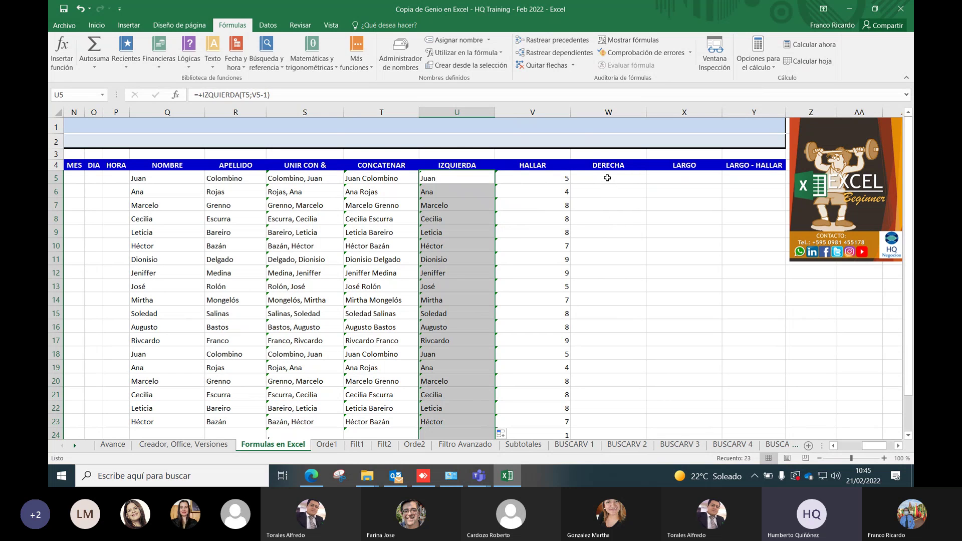
pyautogui.click(608, 178)
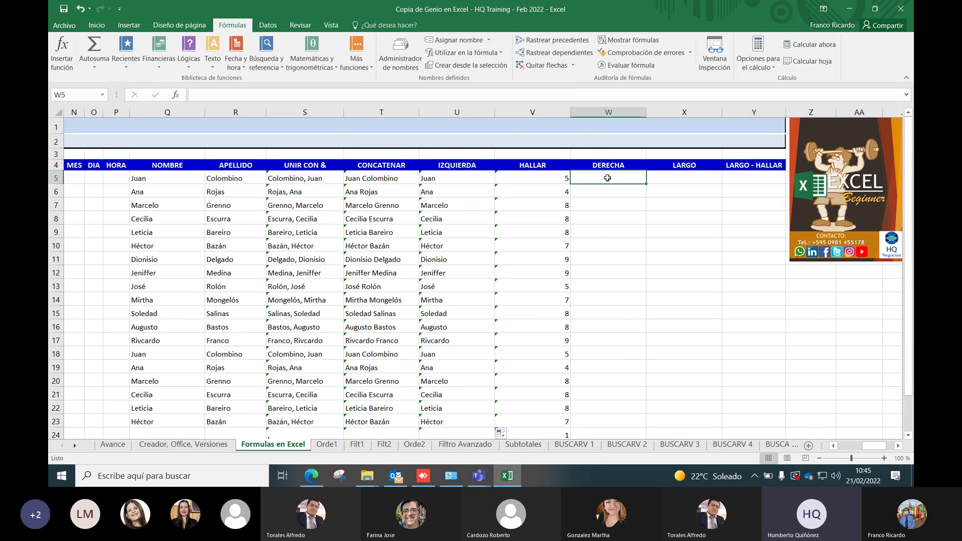
pyautogui.write('+')
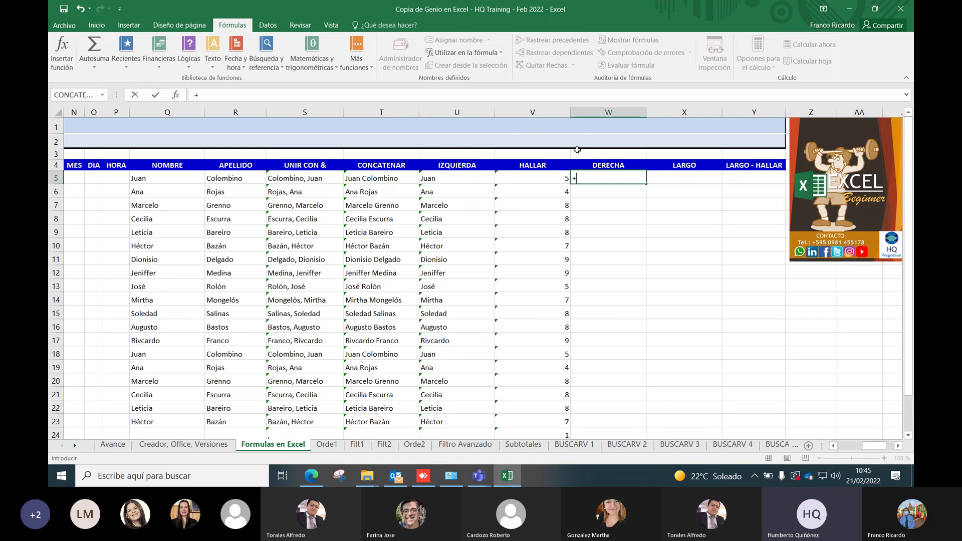
pyautogui.write('d')
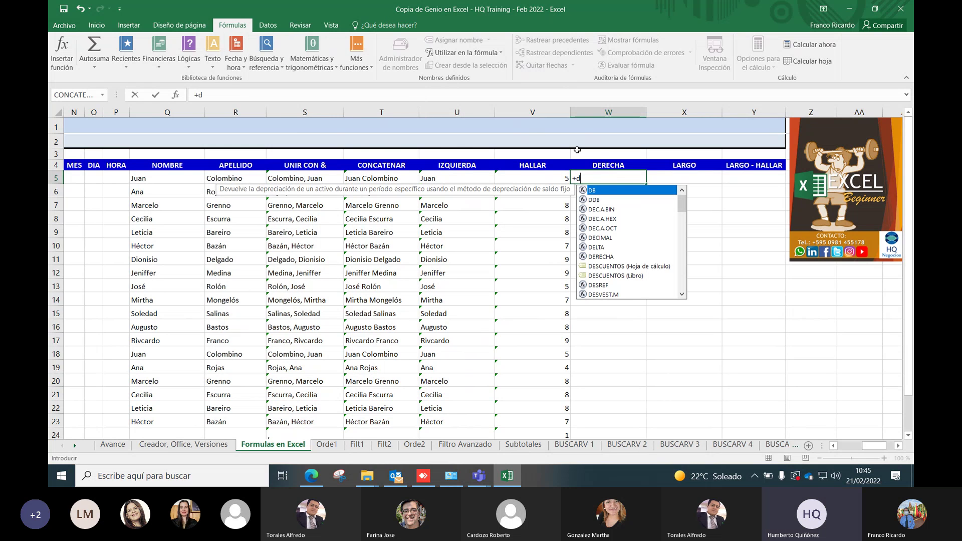
pyautogui.click(601, 258)
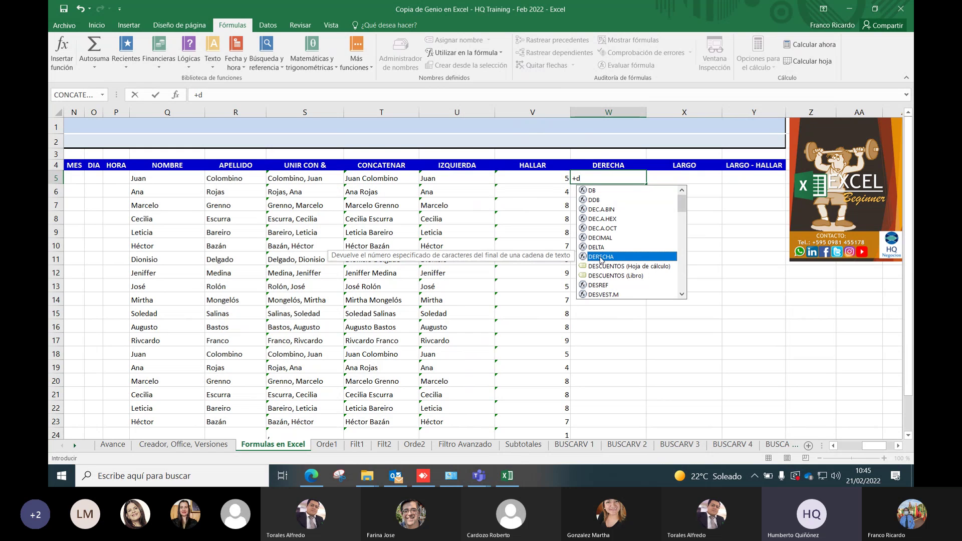
pyautogui.doubleClick(600, 257)
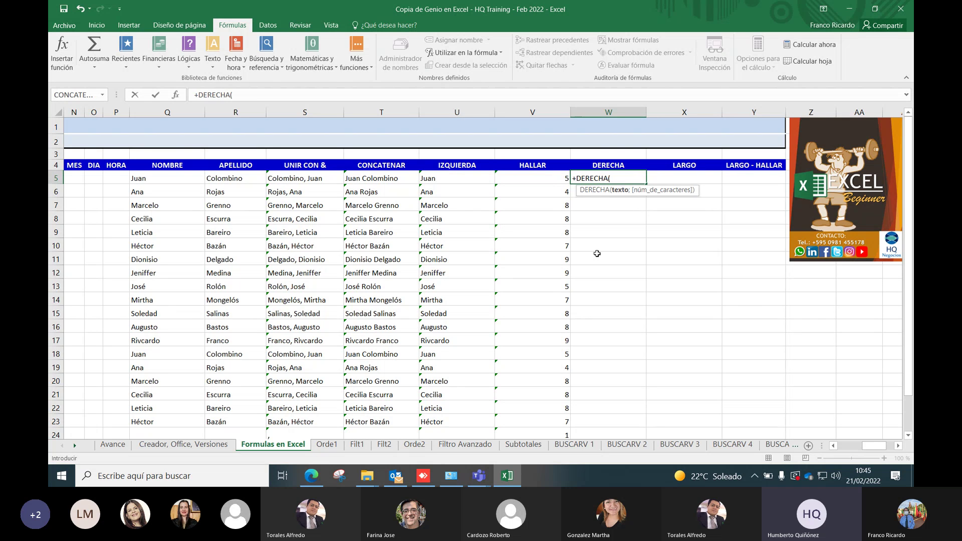
pyautogui.click(379, 178)
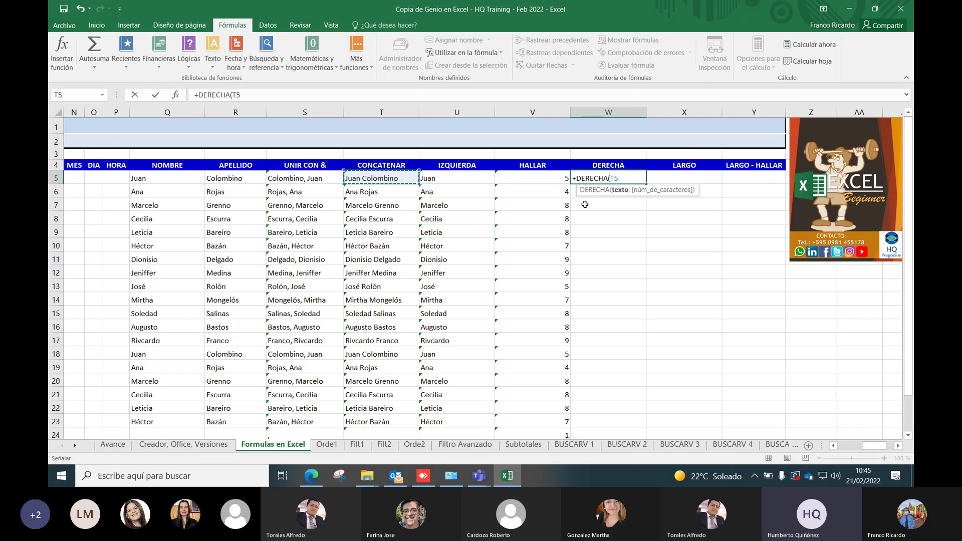
pyautogui.write(';9')
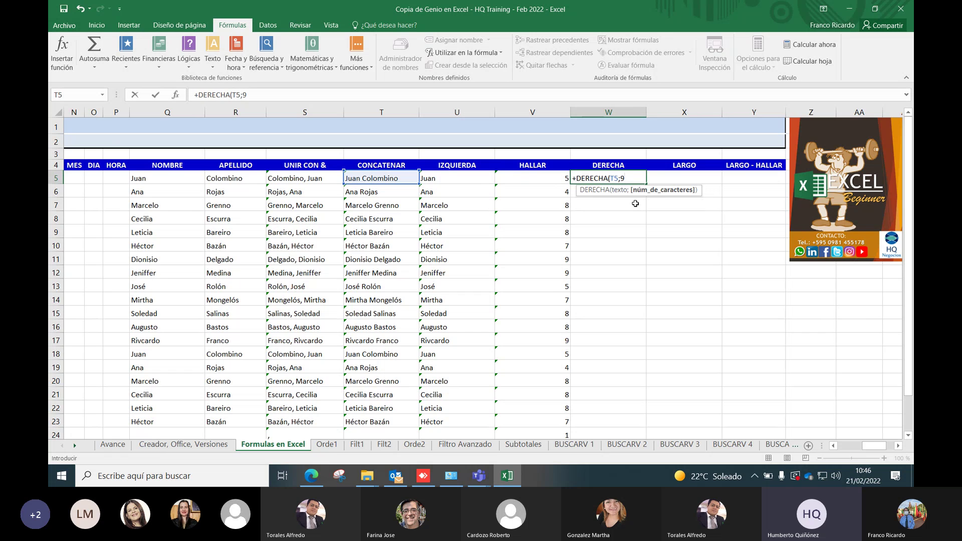
pyautogui.press('Return')
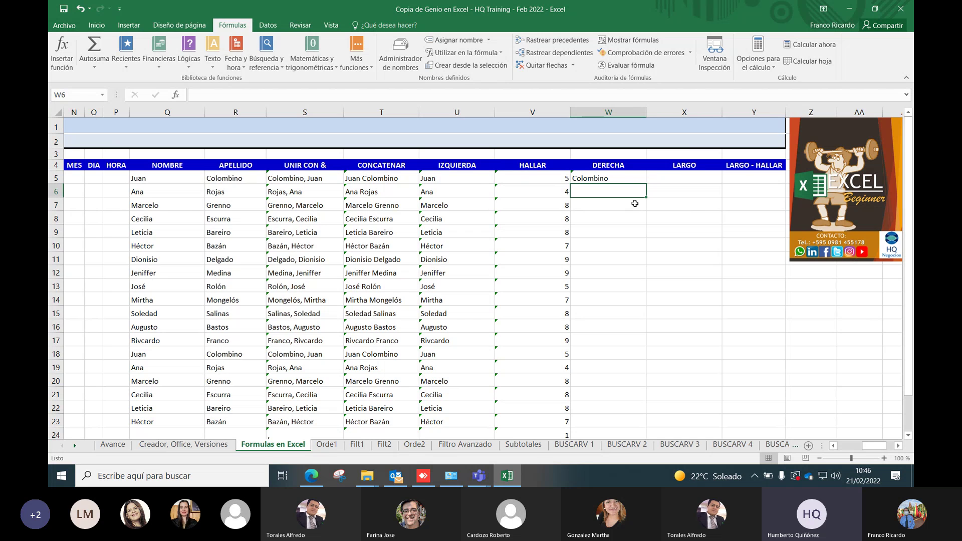
pyautogui.click(626, 177)
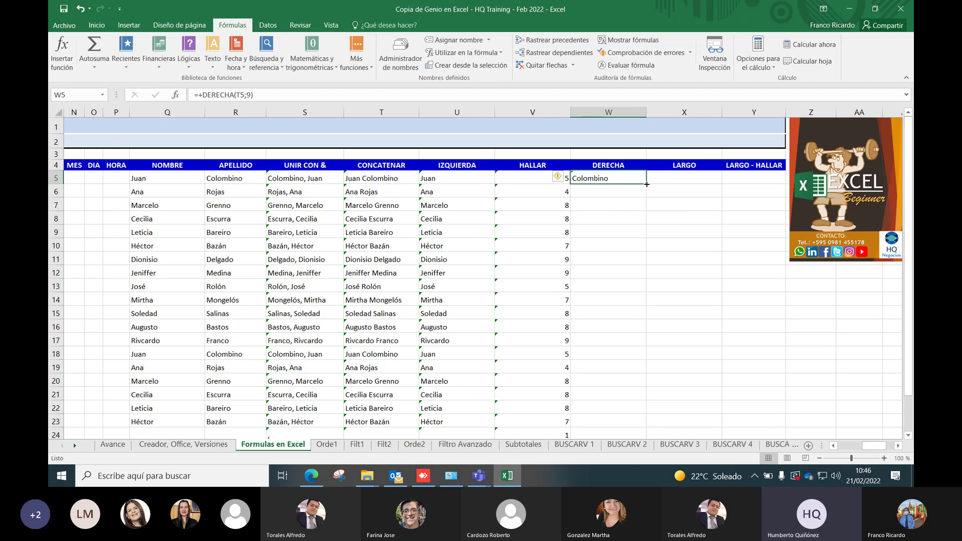
# Fill W5's DERECHA formula down column W to W23
pyautogui.doubleClick(647, 185)
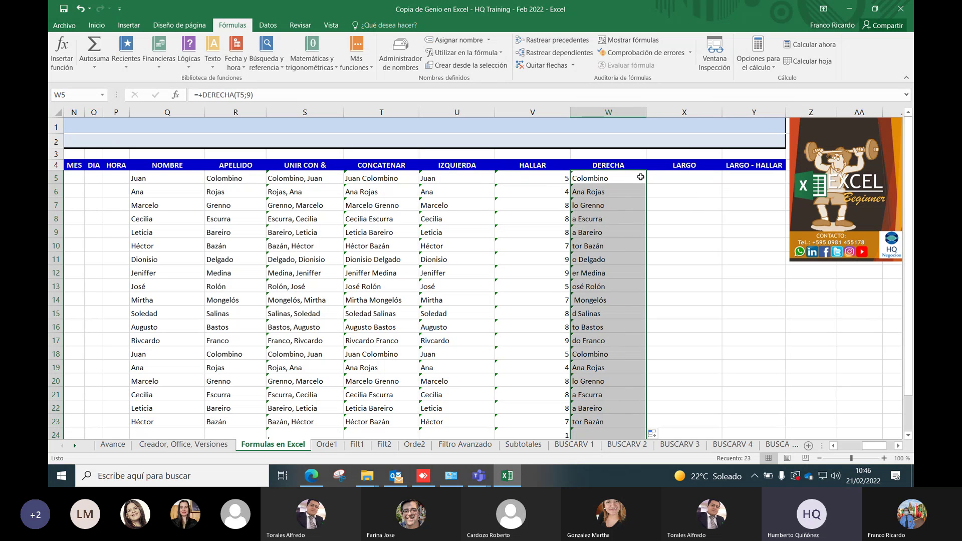
pyautogui.click(640, 177)
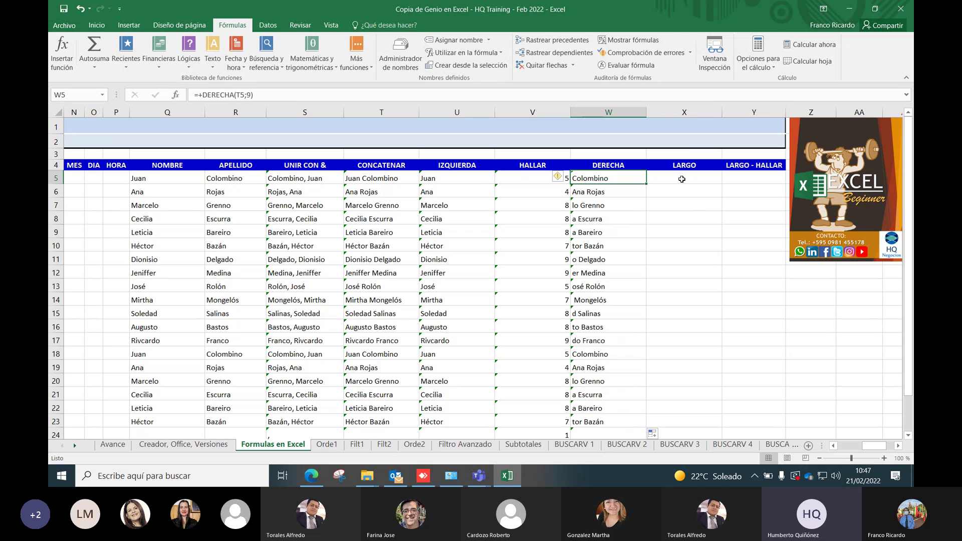
pyautogui.click(682, 179)
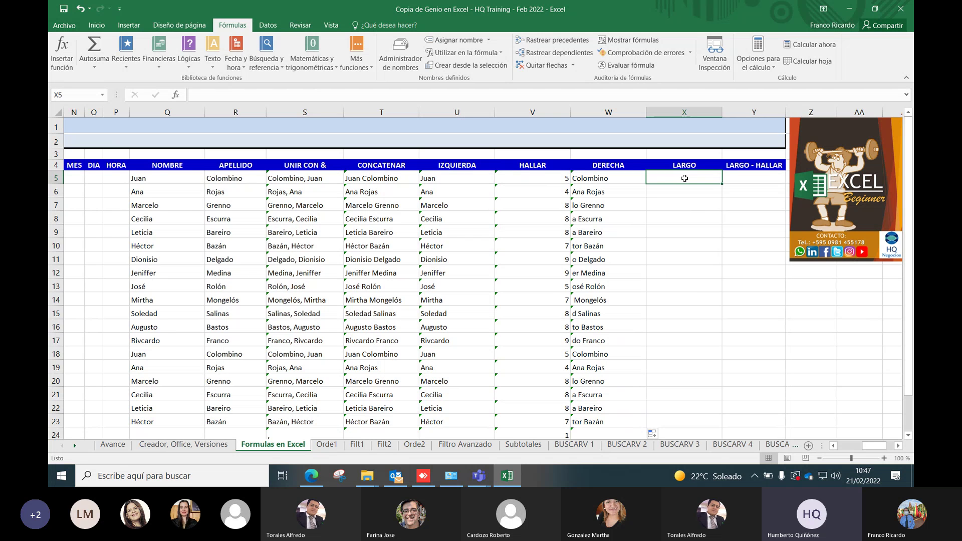
# Enter =+LARGO(T5) in X5 to count the full name's 14 characters
pyautogui.write('+')
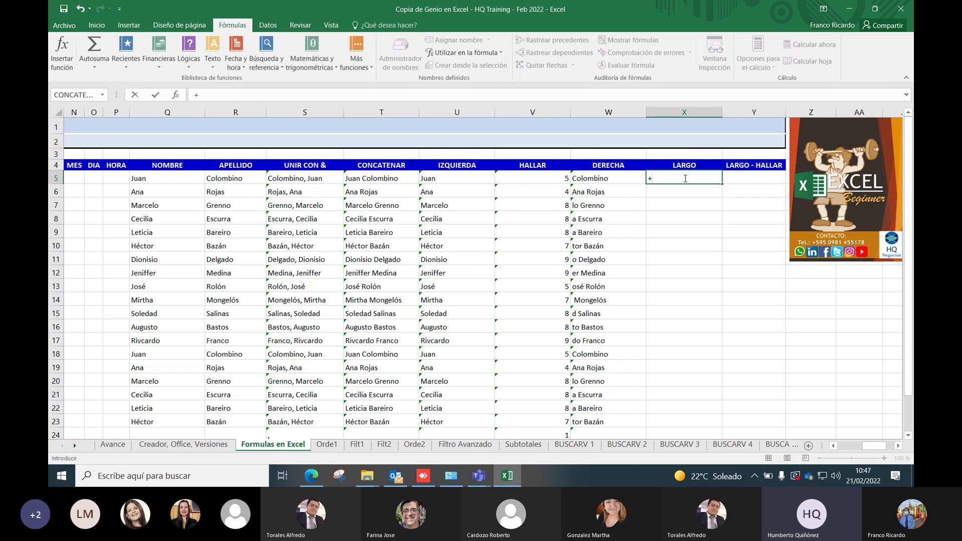
pyautogui.write('l')
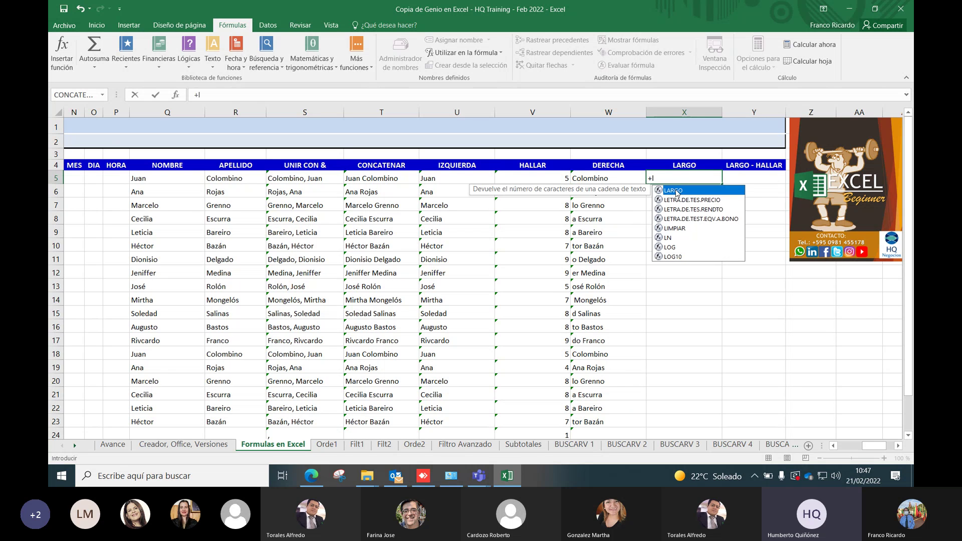
pyautogui.doubleClick(678, 193)
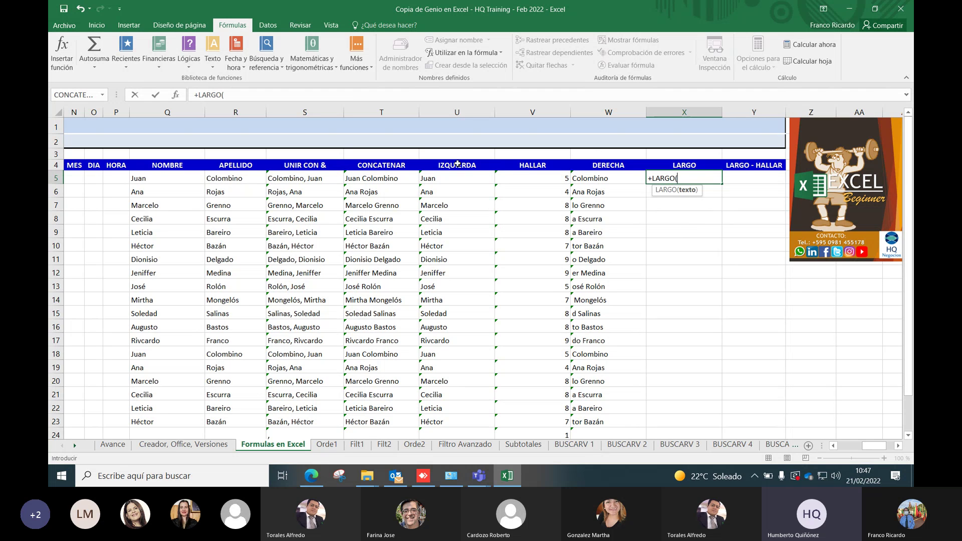
pyautogui.click(376, 180)
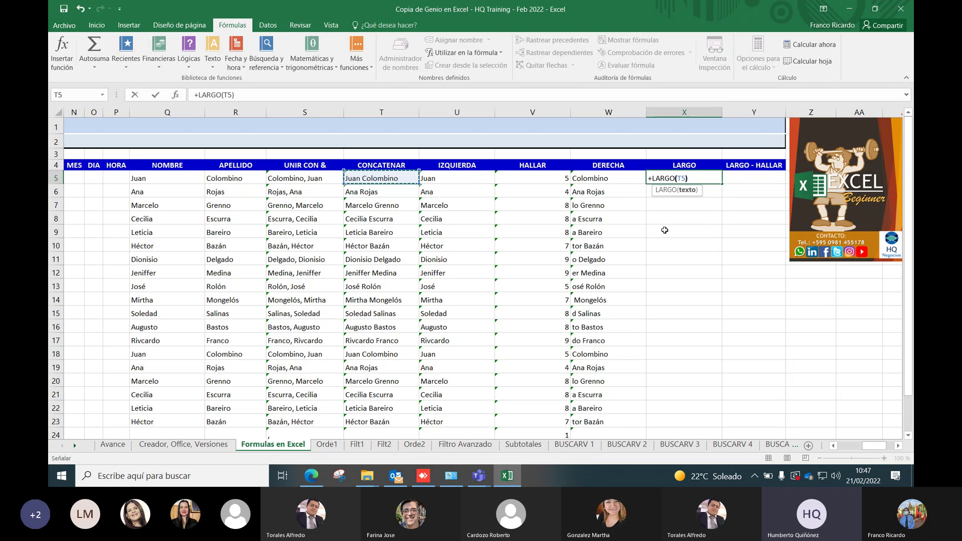
pyautogui.write(')')
pyautogui.press('Return')
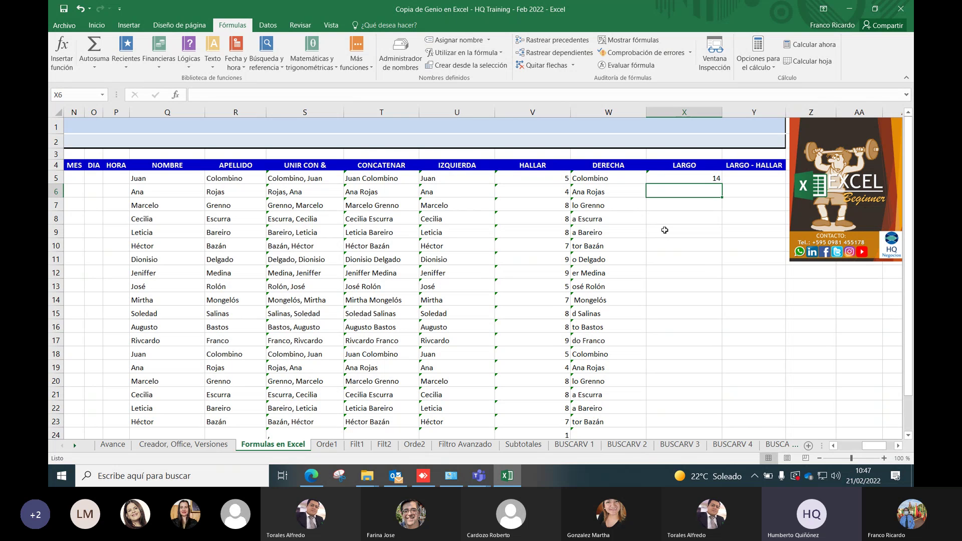
# Copy the LARGO formula down column X for every name (14, 9, 14, 15…)
pyautogui.click(720, 181)
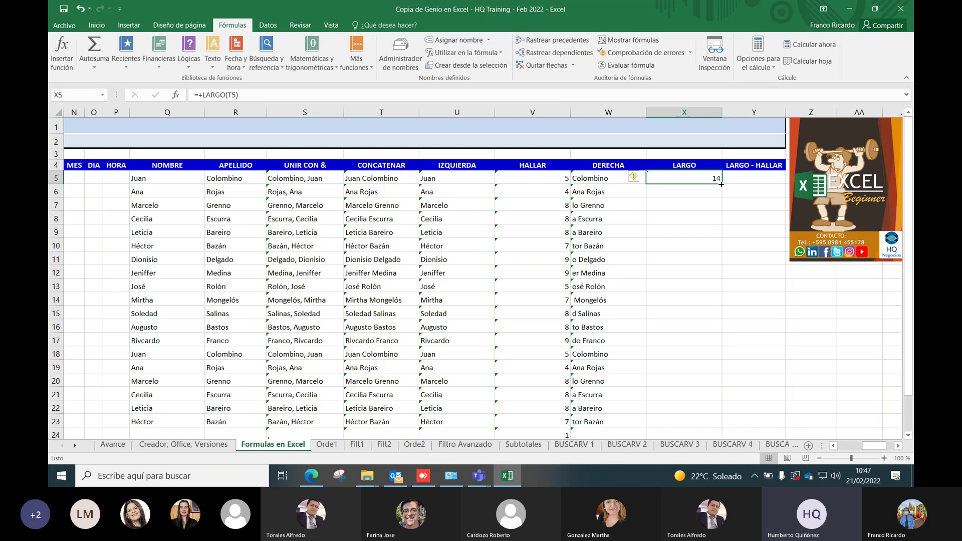
pyautogui.doubleClick(721, 184)
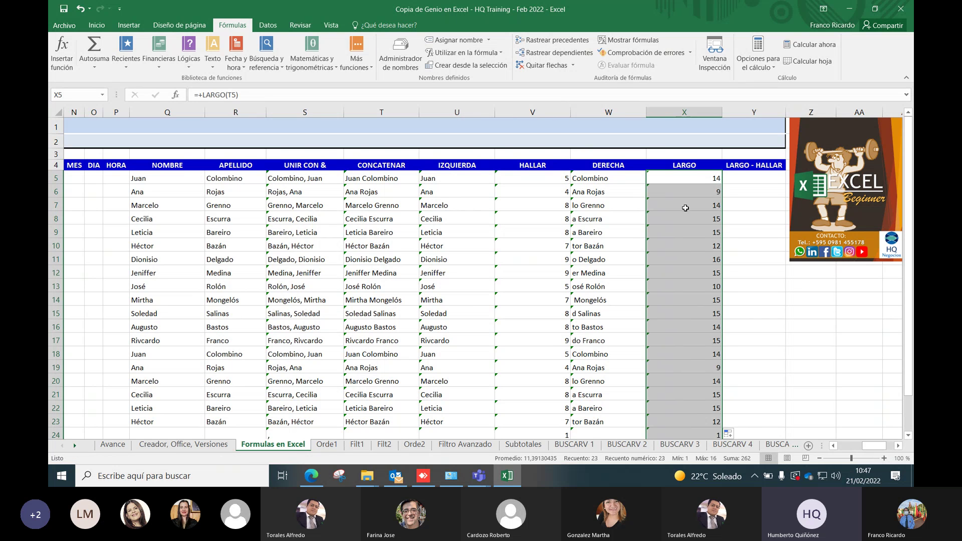
pyautogui.scroll(-1, 683, 215)
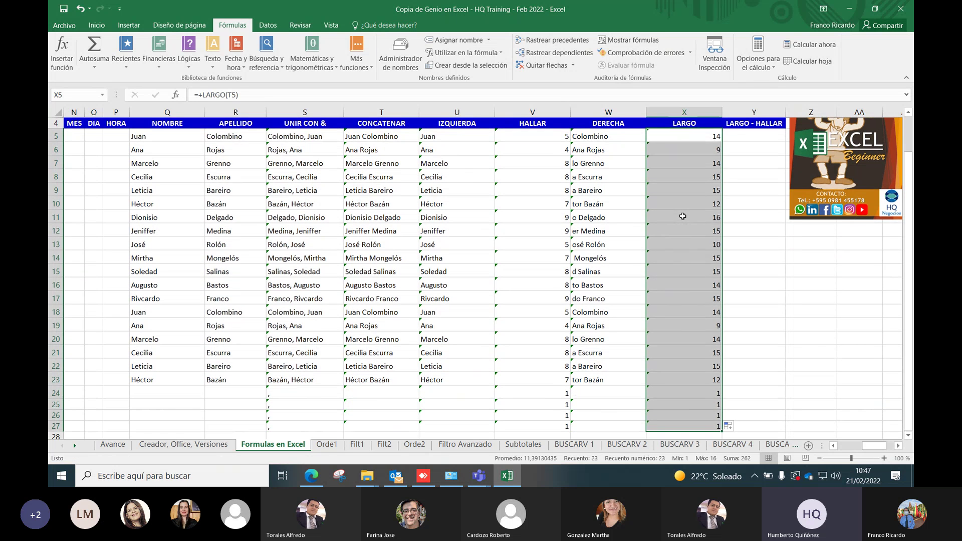
pyautogui.scroll(1, 683, 216)
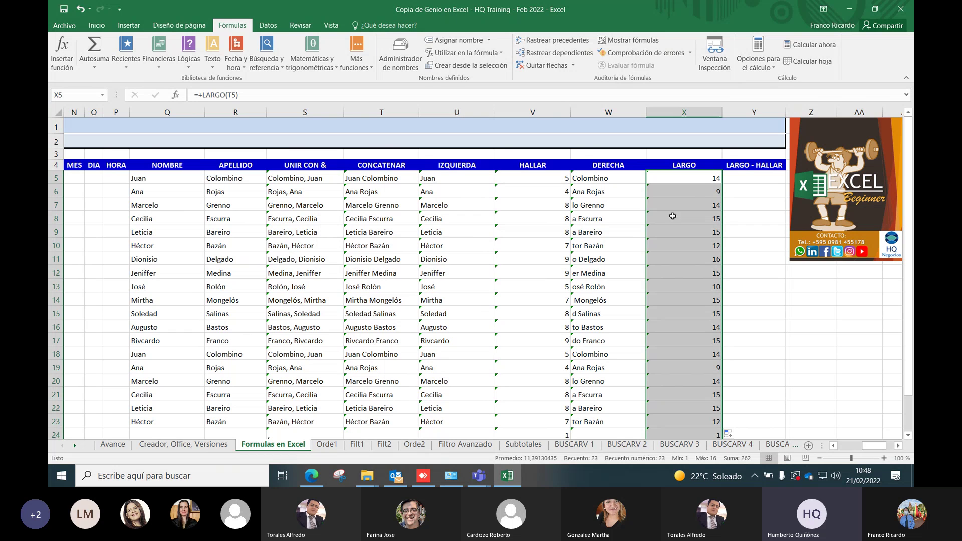
# Enter =+X5-V5 in Y5 to get the surname length, 9
pyautogui.click(745, 177)
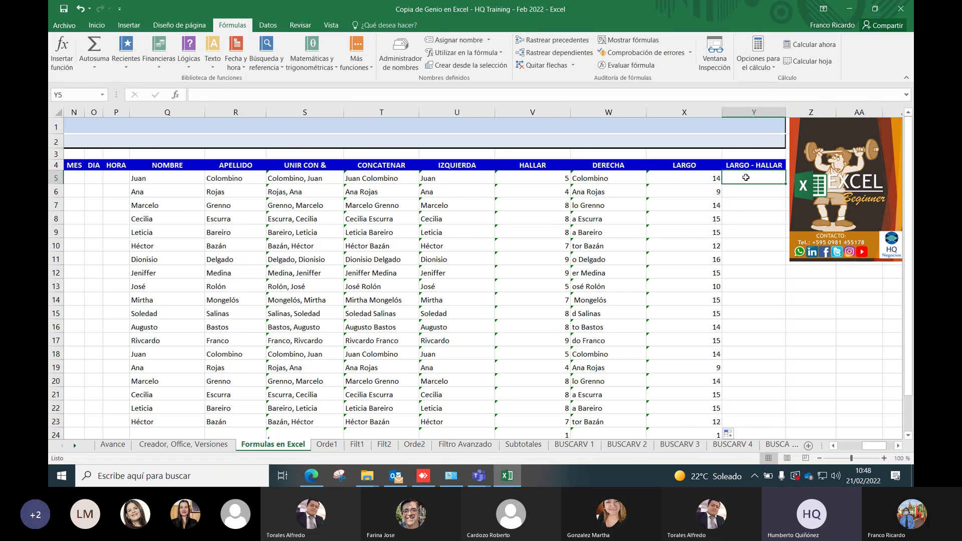
pyautogui.write('+')
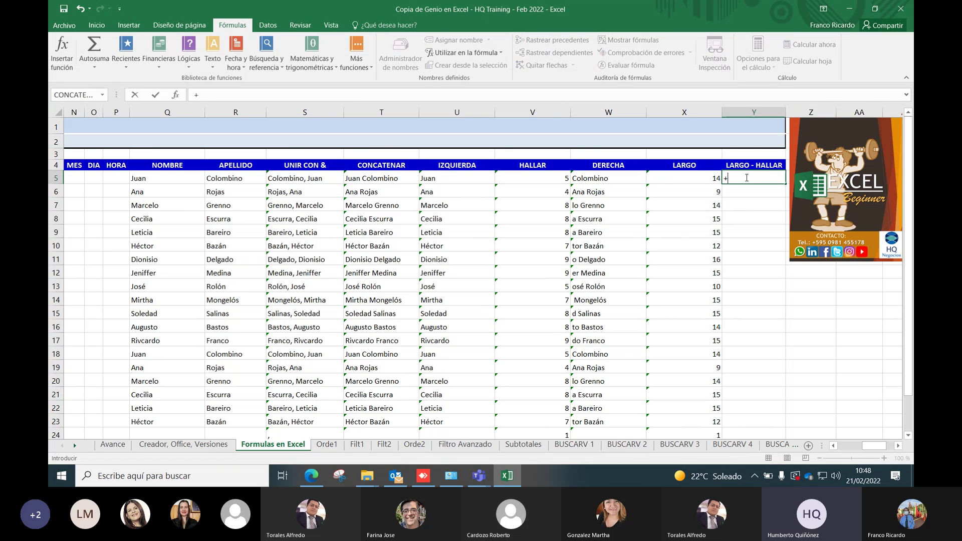
pyautogui.click(689, 177)
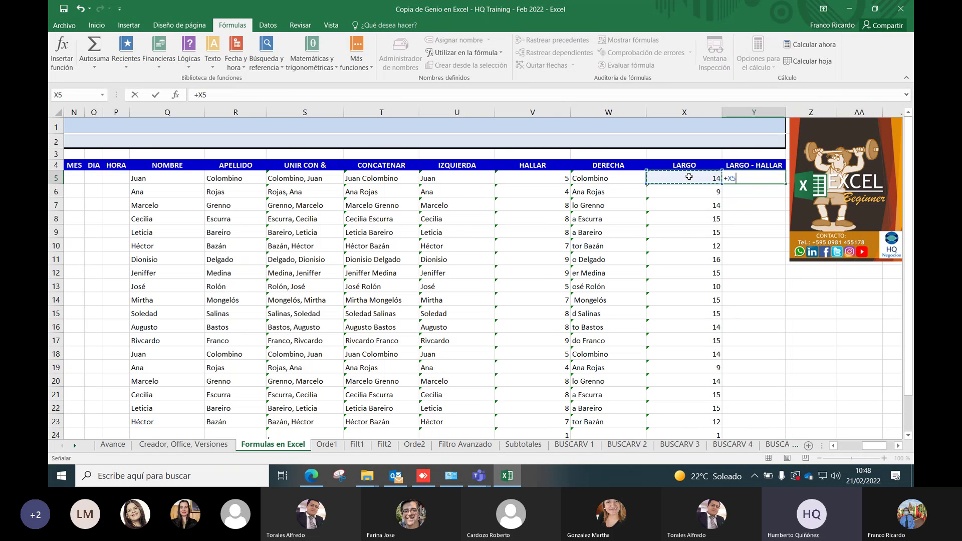
pyautogui.write('-')
pyautogui.click(541, 179)
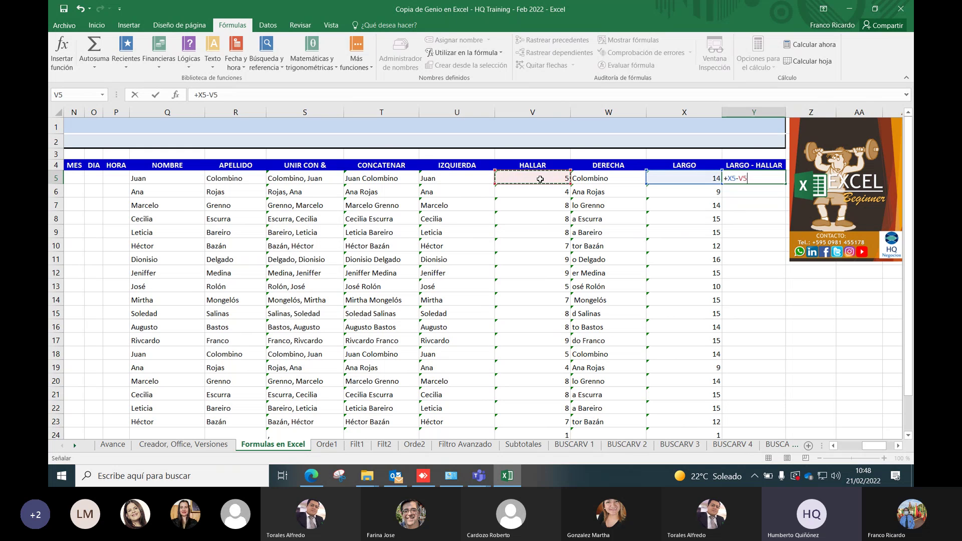
pyautogui.press('Return')
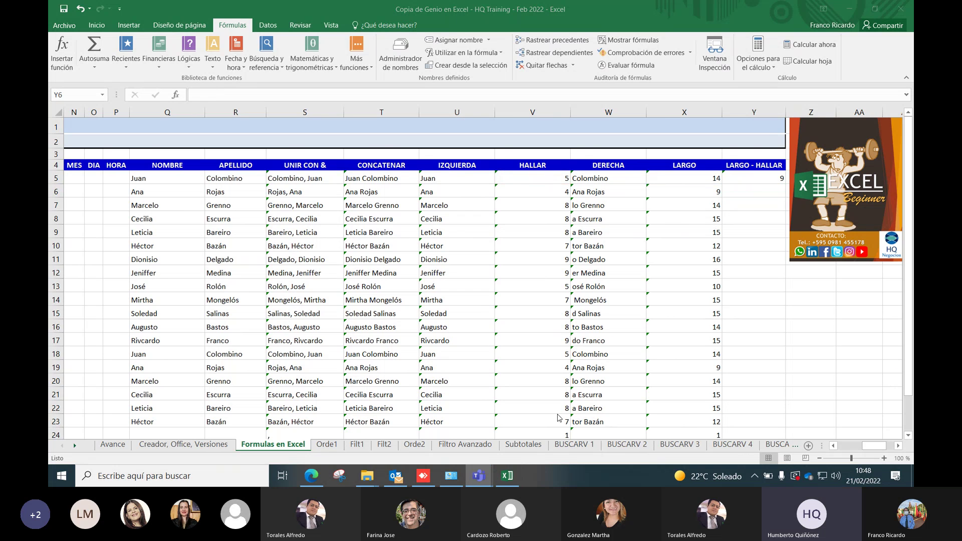
# Copy Y5's formula down the LARGO - HALLAR column (9, 5, 6, 7…)
pyautogui.click(900, 448)
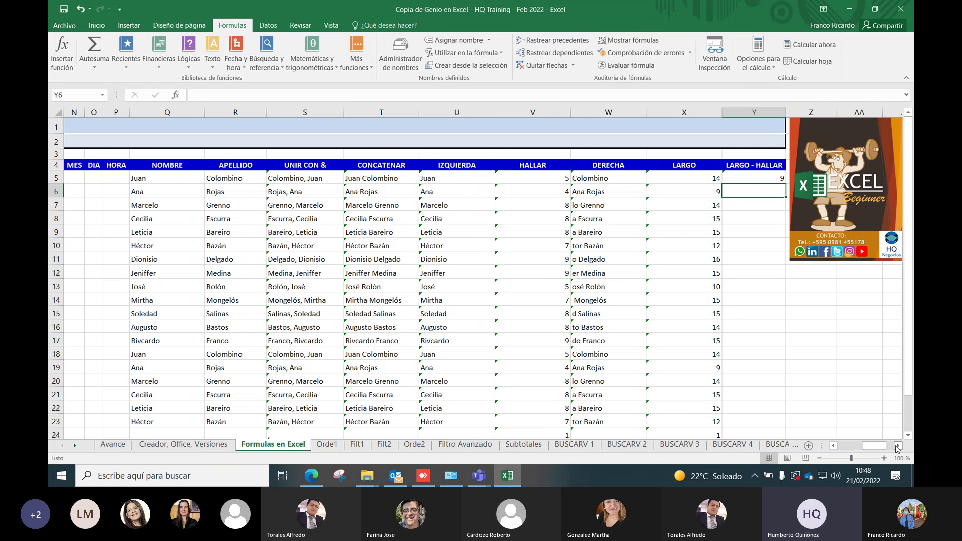
pyautogui.doubleClick(899, 447)
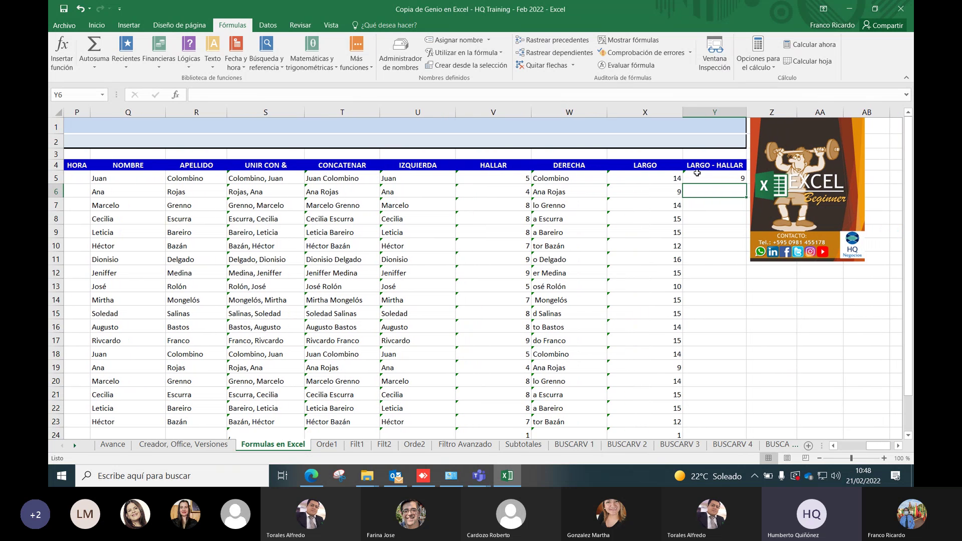
pyautogui.click(697, 178)
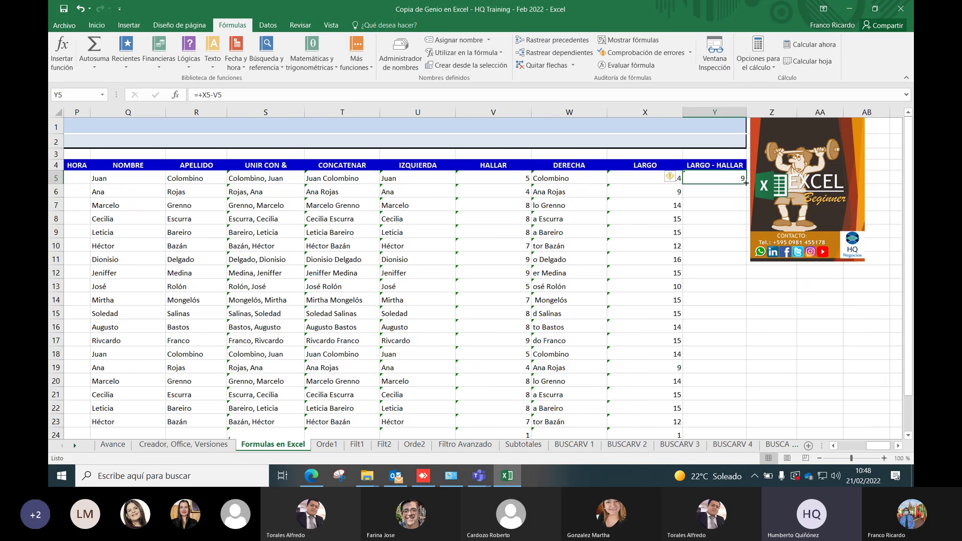
pyautogui.doubleClick(746, 183)
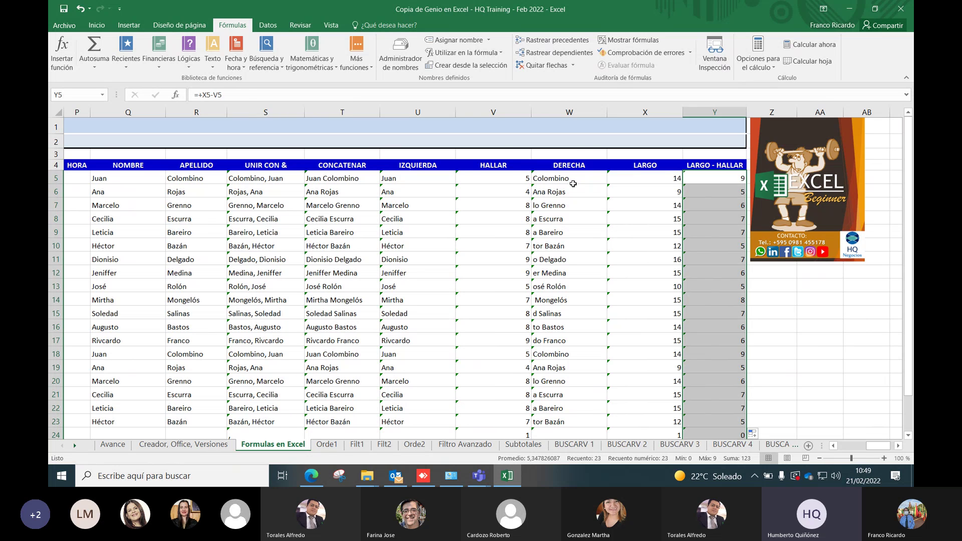
pyautogui.click(576, 178)
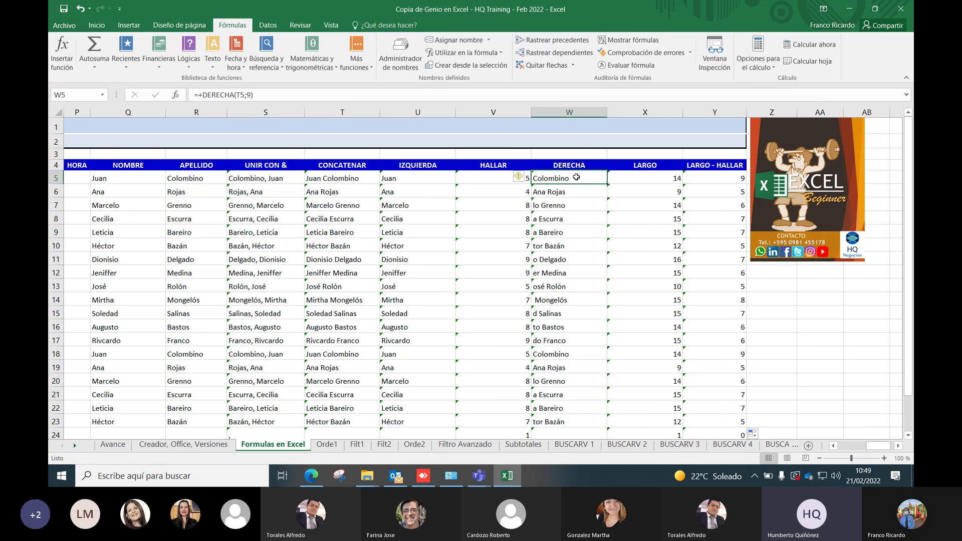
# Replace the fixed 9 in W5 with Y5, making it =+DERECHA(T5;Y5)
pyautogui.doubleClick(577, 177)
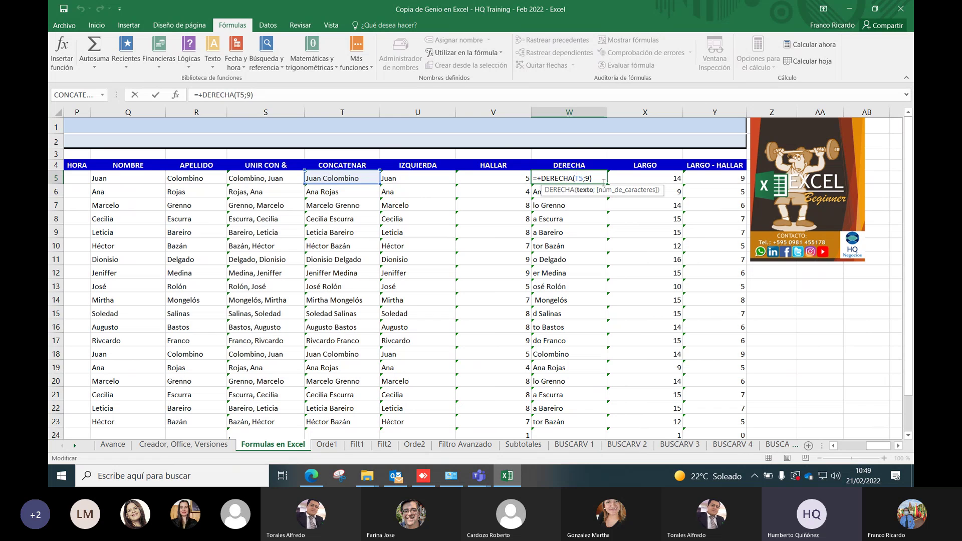
pyautogui.click(592, 178)
pyautogui.press('BackSpace')
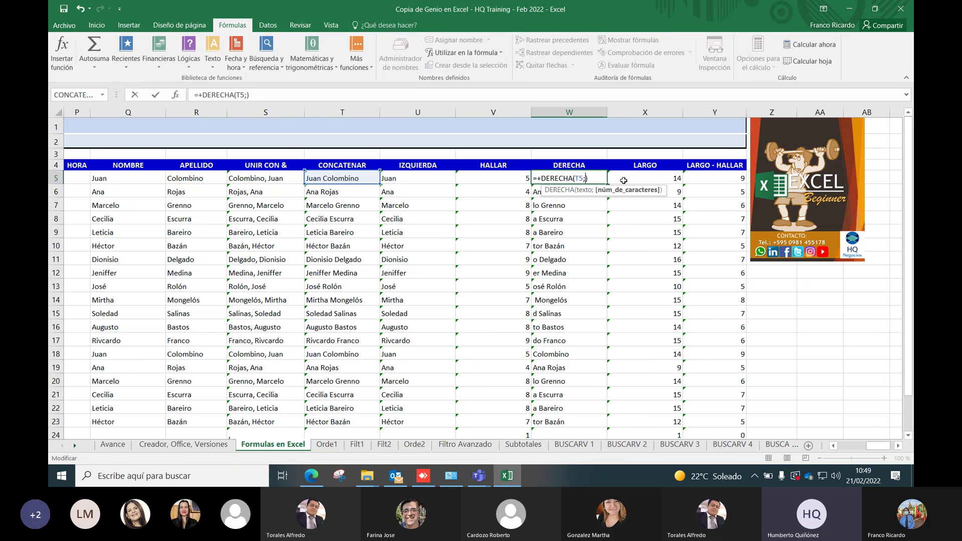
pyautogui.click(728, 178)
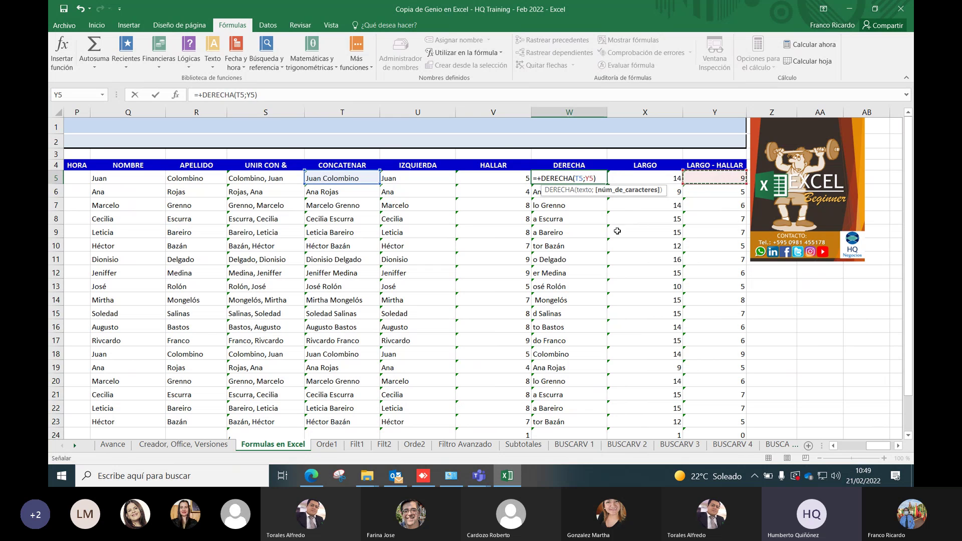
pyautogui.click(598, 183)
pyautogui.press('Return')
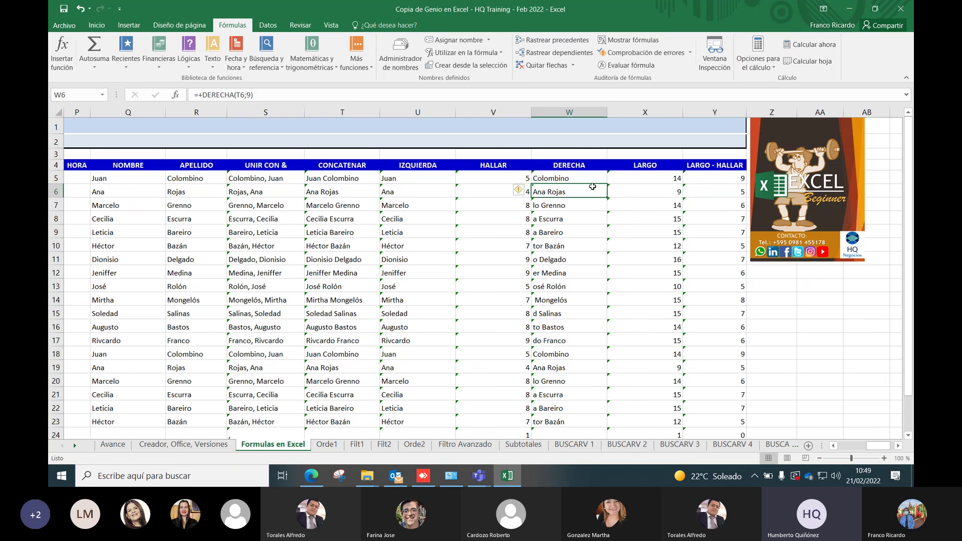
# Fill the revised DERECHA formula down column W, showing every surname (Colombino, Rojas, Grenno…)
pyautogui.click(604, 177)
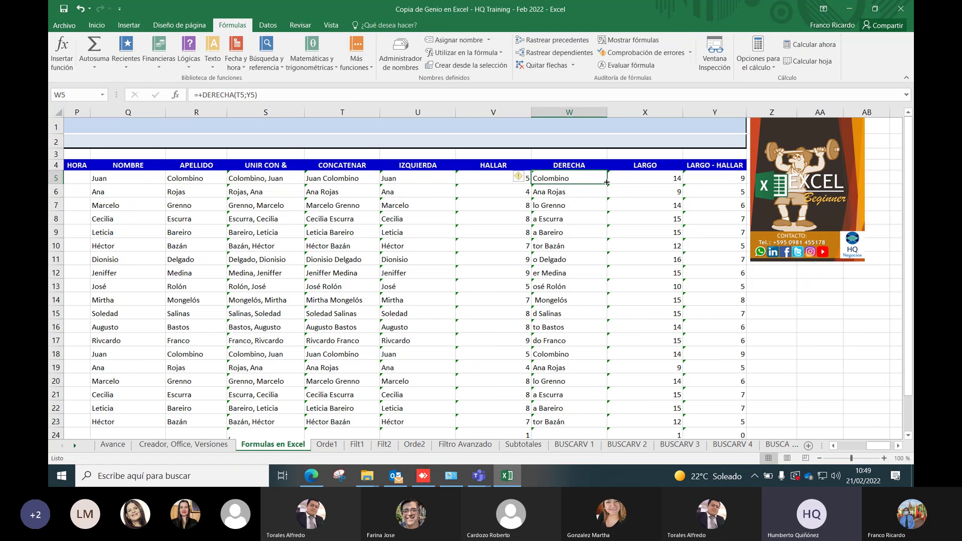
pyautogui.doubleClick(606, 184)
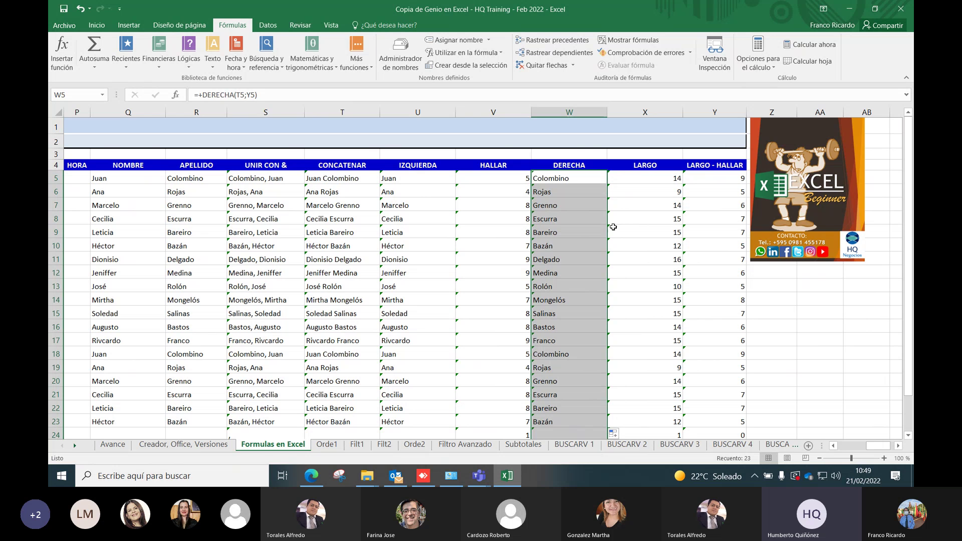
pyautogui.click(897, 446)
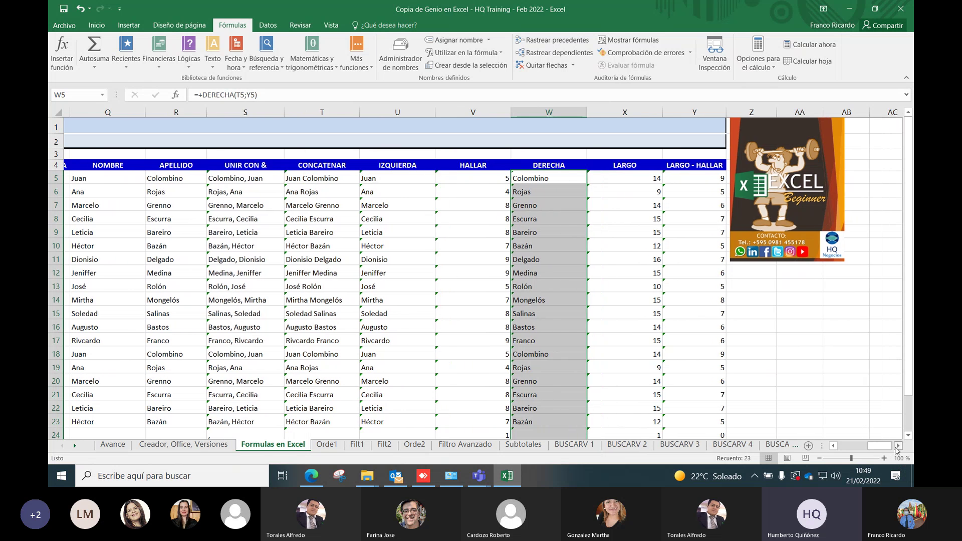
pyautogui.click(897, 446)
pyautogui.click(897, 446)
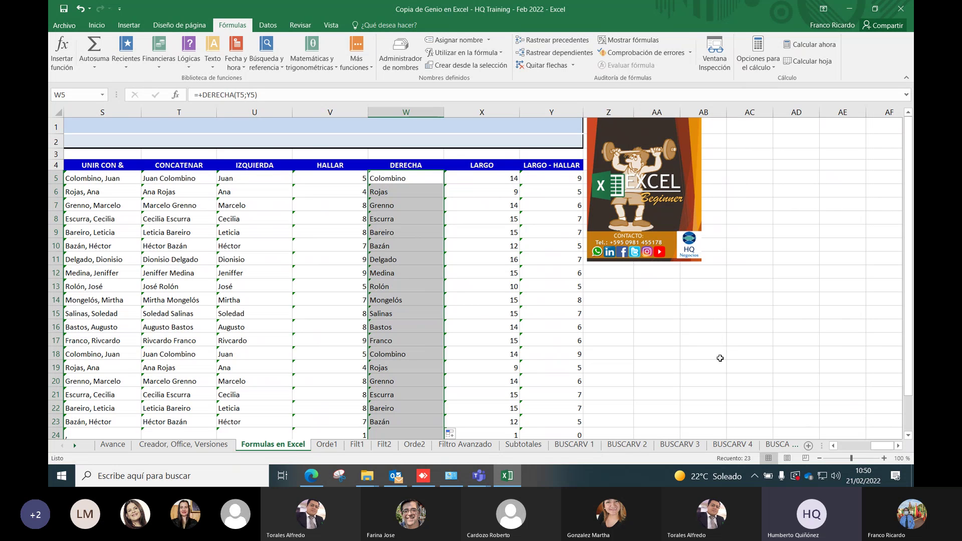
# Minimize Excel to reveal the Teams meeting window on the desktop
pyautogui.click(855, 14)
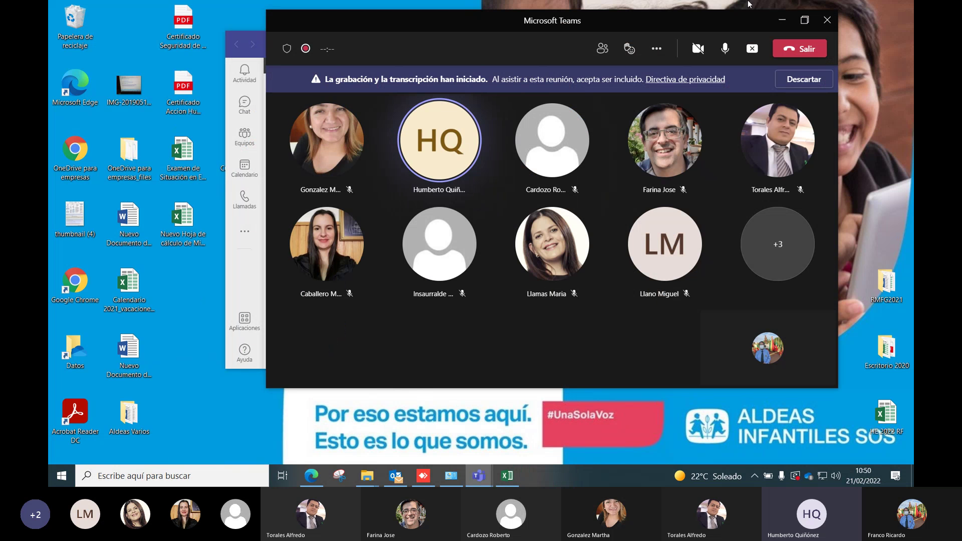
# Stop sharing the screen and go back to the Teams meeting participant gallery
pyautogui.click(752, 49)
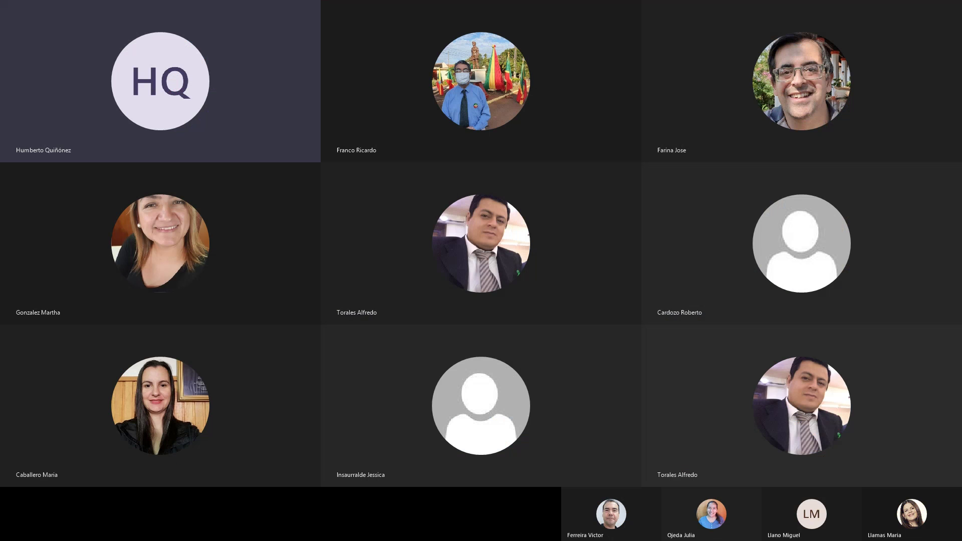
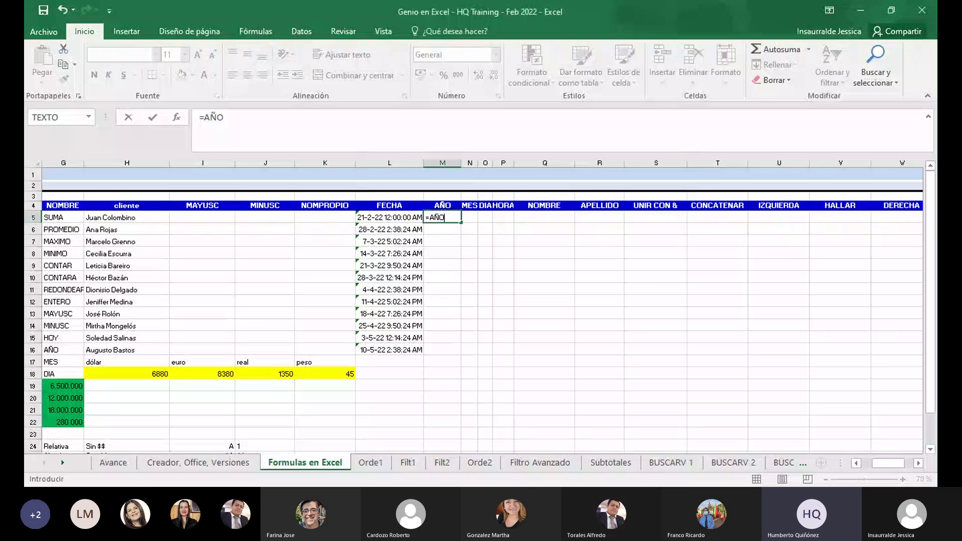
# Commit the =AÑO formula in M5 and inspect its #¿NOMBRE? error
pyautogui.click(599, 349)
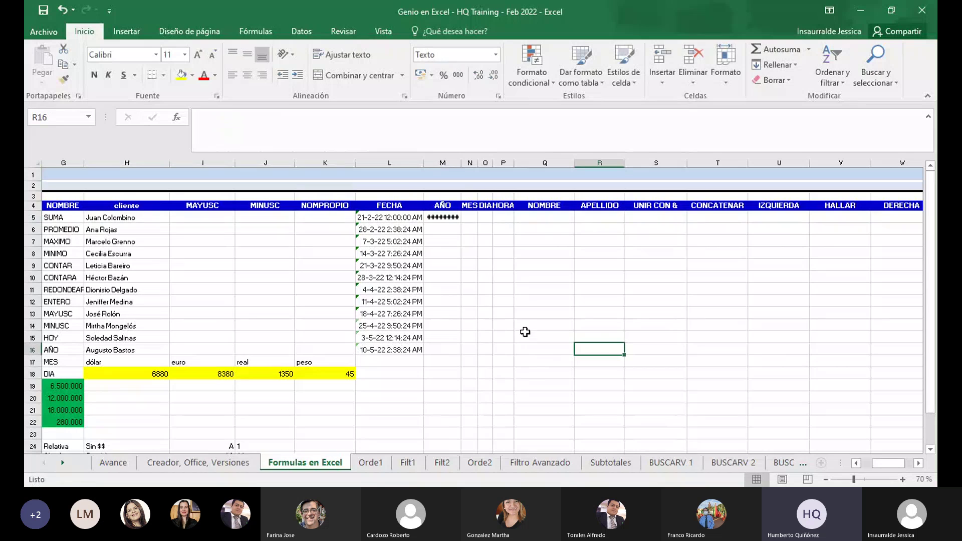
pyautogui.click(451, 216)
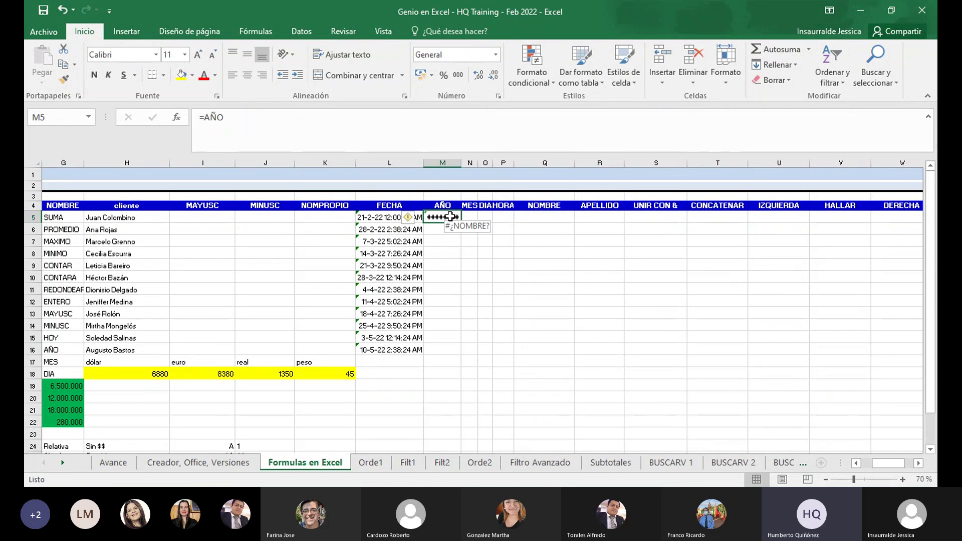
pyautogui.click(505, 287)
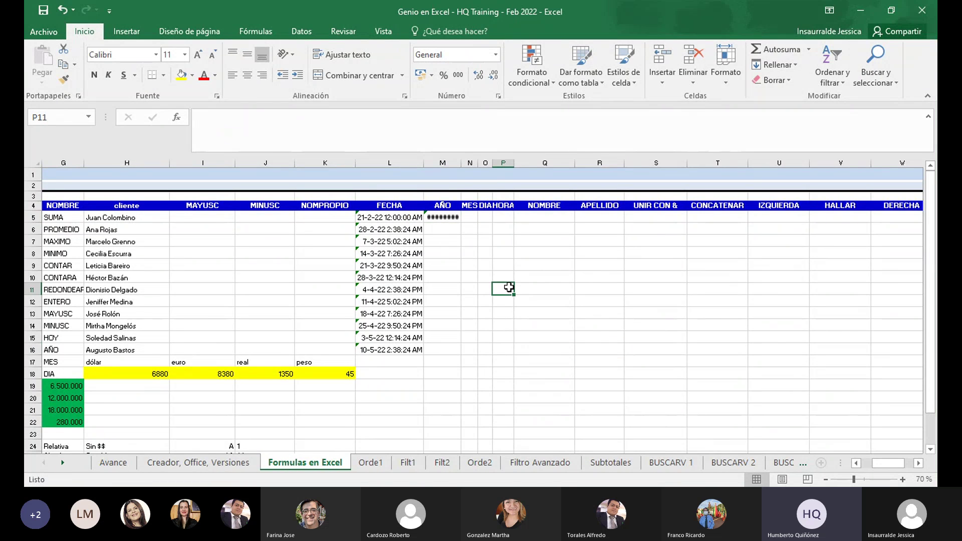
# Browse column J from J12 down to the $1 entry in J25, then move to Orde1
pyautogui.click(440, 219)
pyautogui.click(266, 299)
pyautogui.press('Up')
pyautogui.press('Up')
pyautogui.press('Up')
pyautogui.press('Up')
pyautogui.press('Up')
pyautogui.press('Up')
pyautogui.press('Up')
pyautogui.press('Up')
pyautogui.press('Up')
pyautogui.press('Up')
pyautogui.press('Up')
pyautogui.press('Down')
pyautogui.press('Down')
pyautogui.press('Down')
pyautogui.press('Down')
pyautogui.press('Down')
pyautogui.press('Down')
pyautogui.press('Down')
pyautogui.press('Down')
pyautogui.press('Down')
pyautogui.press('Down')
pyautogui.press('Down')
pyautogui.press('Down')
pyautogui.press('Down')
pyautogui.press('Down')
pyautogui.press('Down')
pyautogui.press('Down')
pyautogui.press('Down')
pyautogui.press('Down')
pyautogui.press('Down')
pyautogui.press('Down')
pyautogui.press('Up')
pyautogui.press('Up')
pyautogui.press('Up')
pyautogui.press('Up')
pyautogui.press('Up')
pyautogui.press('Up')
pyautogui.press('Up')
pyautogui.press('Up')
pyautogui.press('Up')
pyautogui.press('Up')
pyautogui.press('Up')
pyautogui.press('Up')
pyautogui.press('Up')
pyautogui.press('Up')
pyautogui.press('Up')
pyautogui.press('Up')
pyautogui.press('Up')
pyautogui.press('Up')
pyautogui.press('Up')
pyautogui.press('Up')
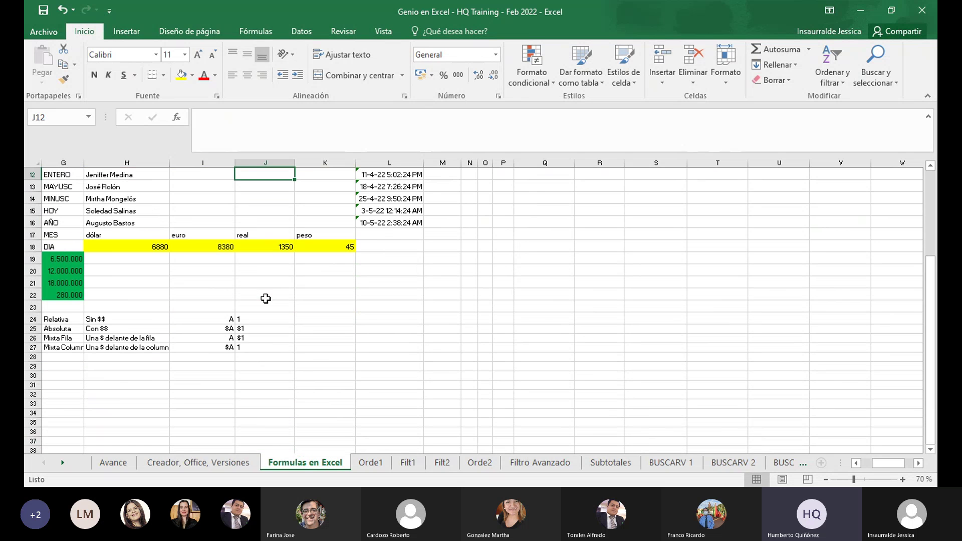
pyautogui.click(266, 298)
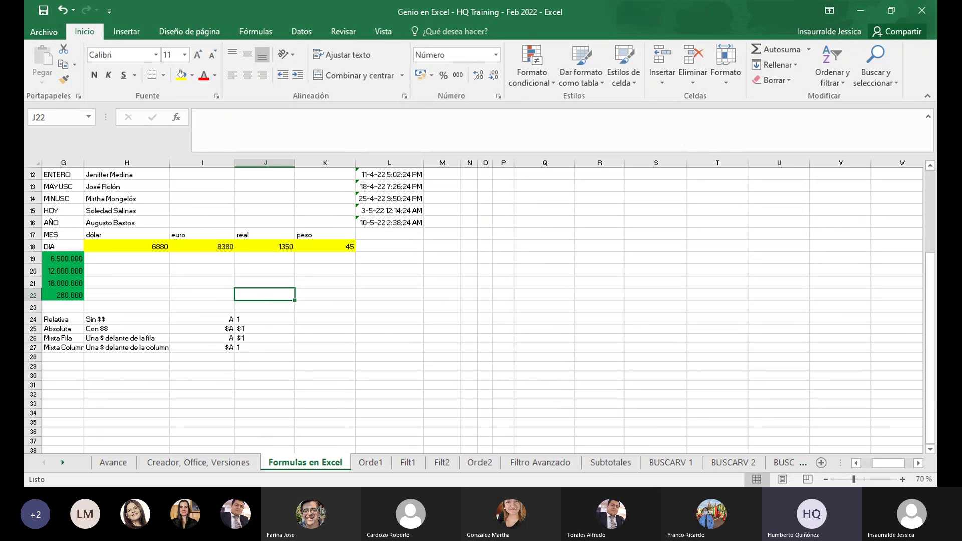
pyautogui.click(262, 329)
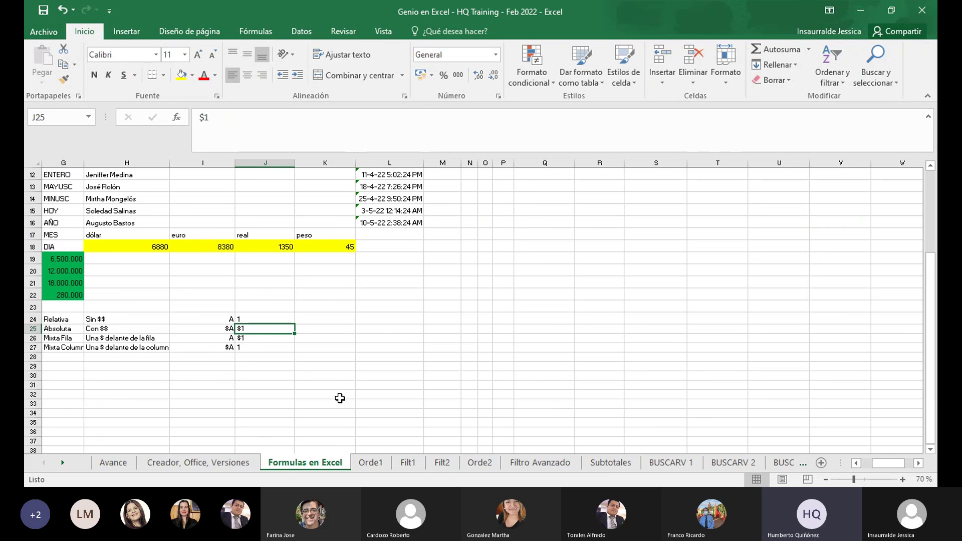
pyautogui.click(372, 463)
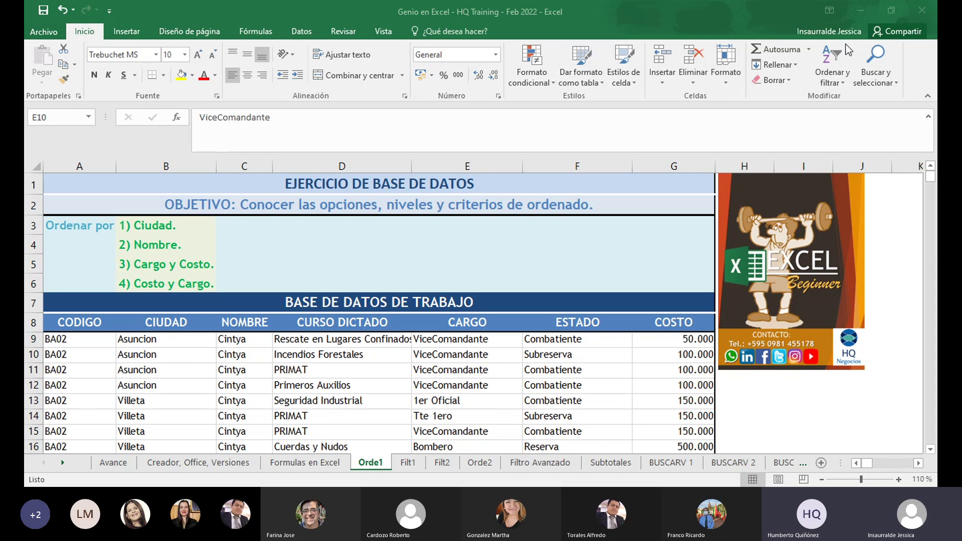
# Scroll through the Orde1 course database and select the Cintya cell C16
pyautogui.click(773, 36)
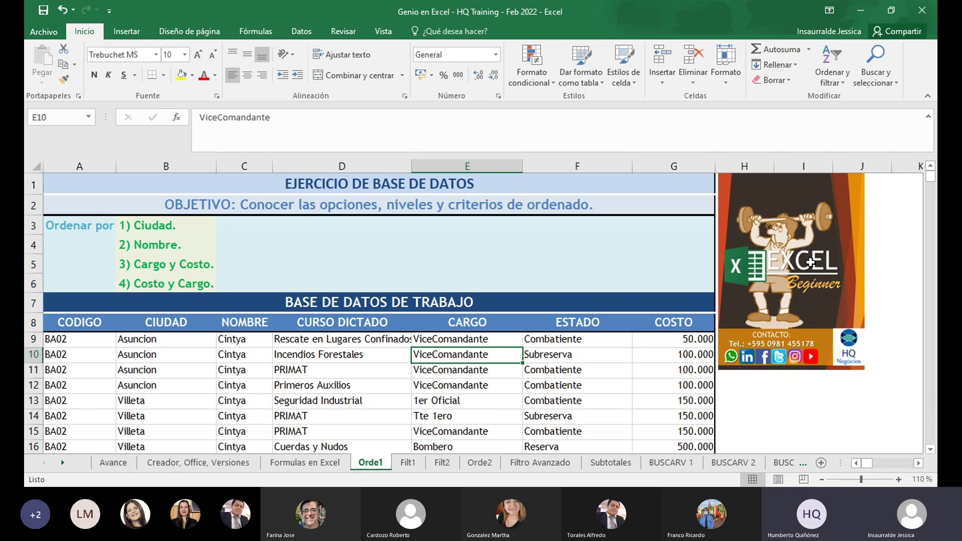
pyautogui.scroll(-5, 933, 447)
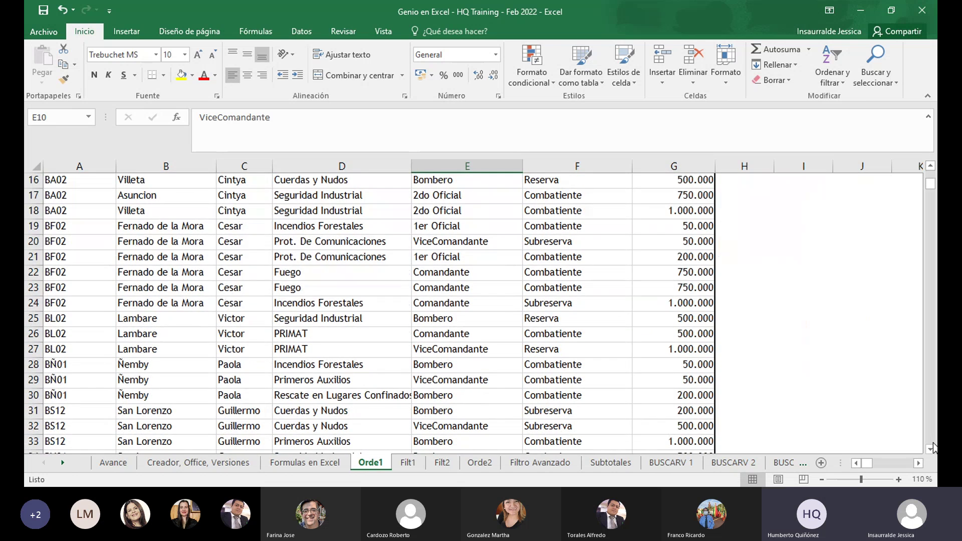
pyautogui.click(931, 167)
pyautogui.scroll(4, 931, 167)
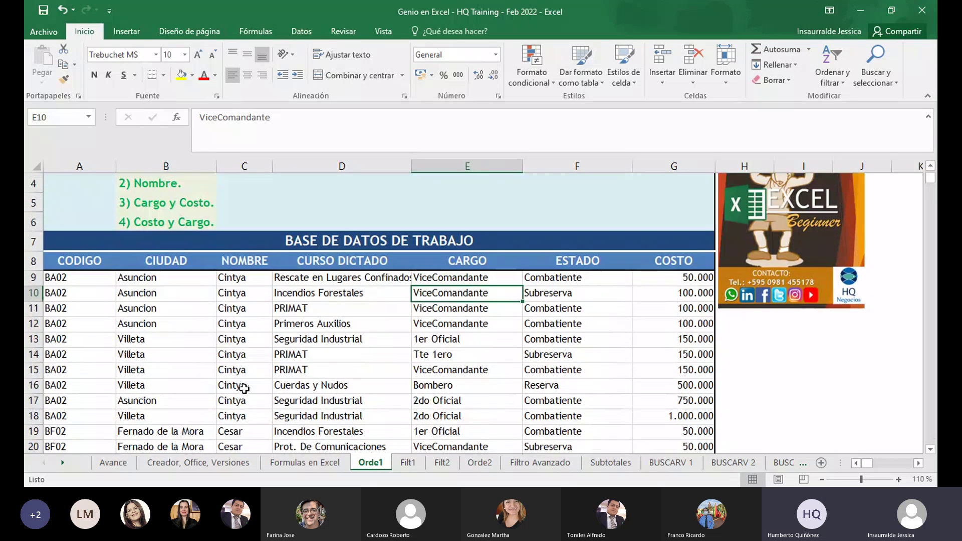
pyautogui.click(261, 387)
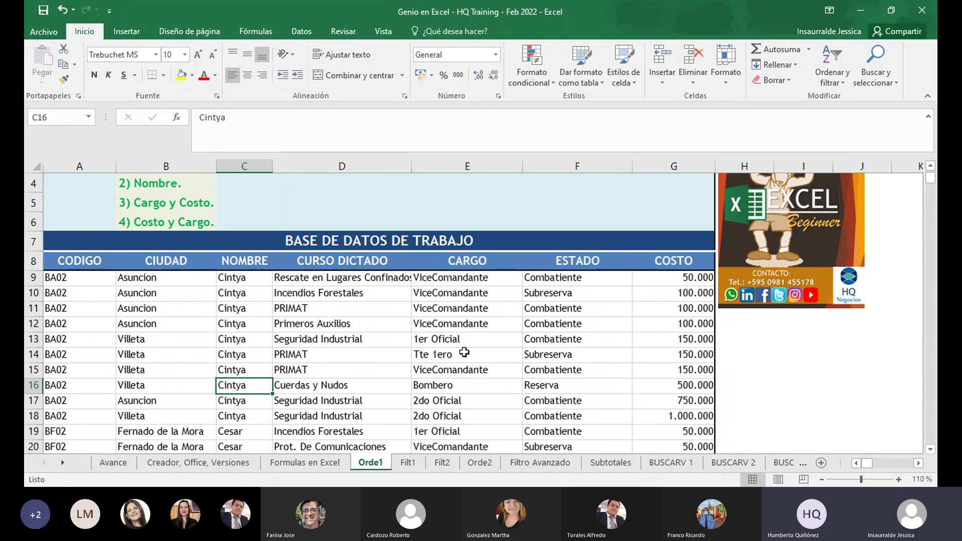
pyautogui.click(153, 166)
pyautogui.moveTo(152, 166); pyautogui.dragTo(153, 162)
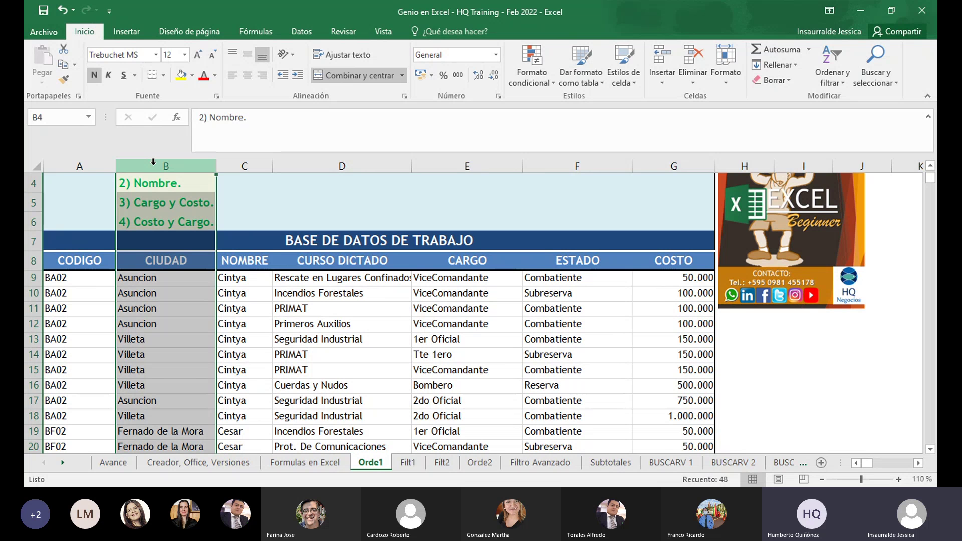
pyautogui.click(145, 339)
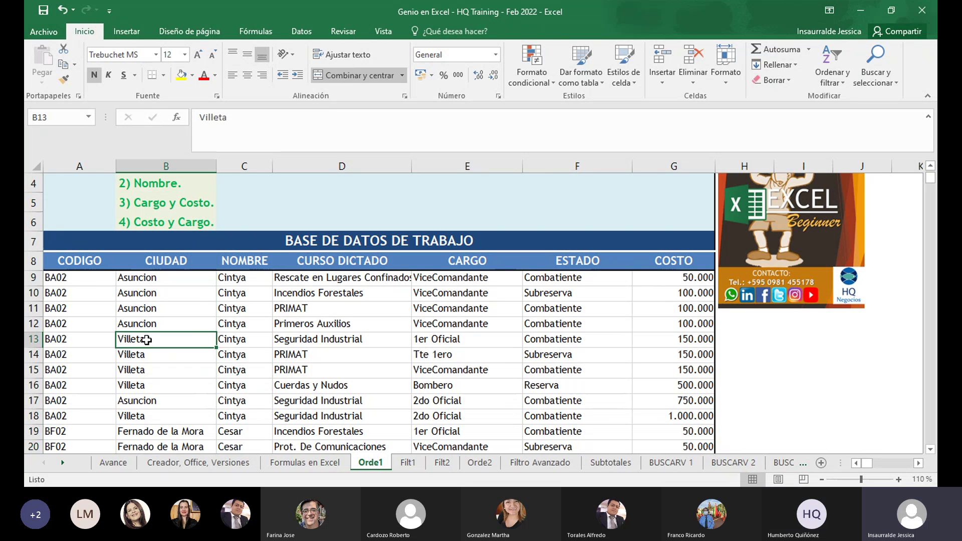
pyautogui.press('Down')
pyautogui.press('Down')
pyautogui.press('Down')
pyautogui.press('Down')
pyautogui.press('Down')
pyautogui.press('Down')
pyautogui.press('Down')
pyautogui.press('Down')
pyautogui.press('Down')
pyautogui.press('Down')
pyautogui.press('Down')
pyautogui.press('Down')
pyautogui.press('Down')
pyautogui.press('Down')
pyautogui.press('Down')
pyautogui.press('Down')
pyautogui.press('Down')
pyautogui.press('Down')
pyautogui.press('Down')
pyautogui.press('Down')
pyautogui.press('Down')
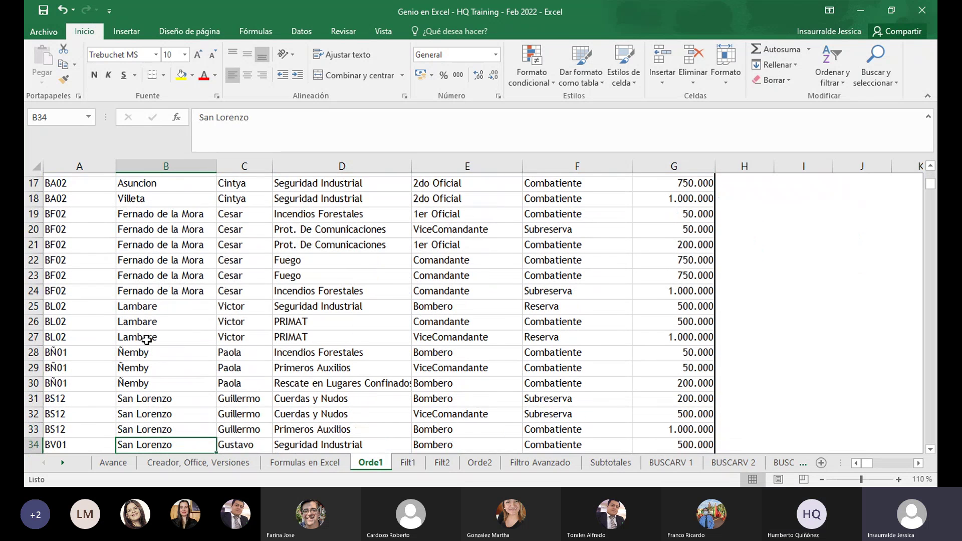
pyautogui.press('Down')
pyautogui.press('Down')
pyautogui.press('Down')
pyautogui.press('Down')
pyautogui.press('Down')
pyautogui.press('Down')
pyautogui.press('Down')
pyautogui.press('Down')
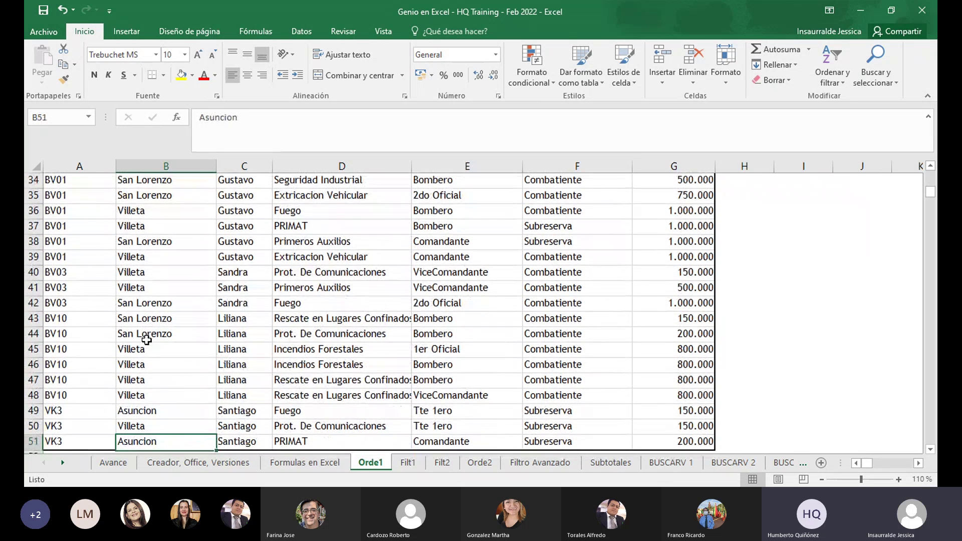
pyautogui.press('Up')
pyautogui.press('Up')
pyautogui.press('Up')
pyautogui.press('Up')
pyautogui.press('Up')
pyautogui.press('Up')
pyautogui.press('Up')
pyautogui.press('Up')
pyautogui.press('Up')
pyautogui.press('Up')
pyautogui.press('Up')
pyautogui.press('Up')
pyautogui.press('Up')
pyautogui.press('Up')
pyautogui.press('Up')
pyautogui.press('Up')
pyautogui.press('Up')
pyautogui.press('Up')
pyautogui.press('Up')
pyautogui.press('Up')
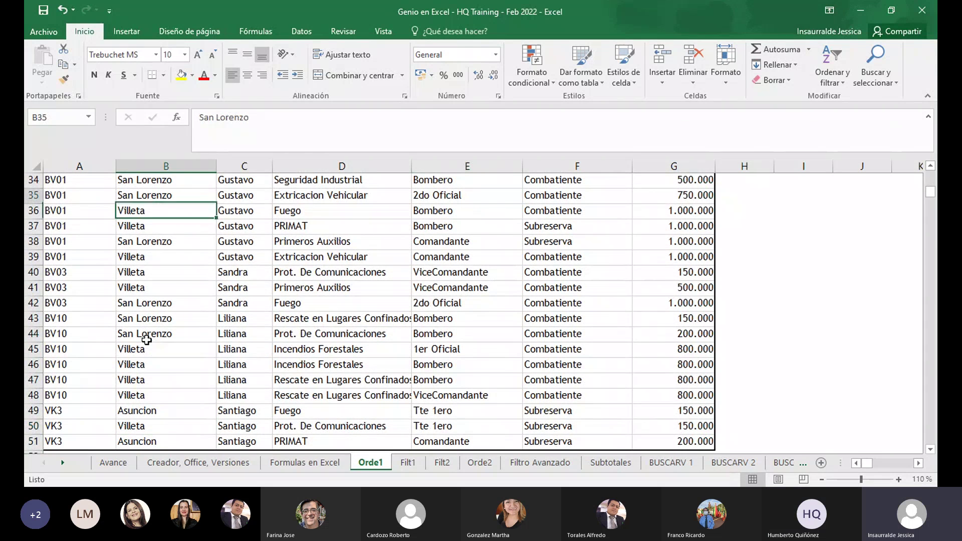
pyautogui.press('Up')
pyautogui.press('Up')
pyautogui.press('Up')
pyautogui.press('Up')
pyautogui.press('Up')
pyautogui.press('Up')
pyautogui.press('Up')
pyautogui.press('Up')
pyautogui.press('Up')
pyautogui.press('Up')
pyautogui.press('Up')
pyautogui.press('Up')
pyautogui.press('Up')
pyautogui.press('Up')
pyautogui.press('Up')
pyautogui.press('Up')
pyautogui.press('Up')
pyautogui.press('Up')
pyautogui.press('Up')
pyautogui.press('Up')
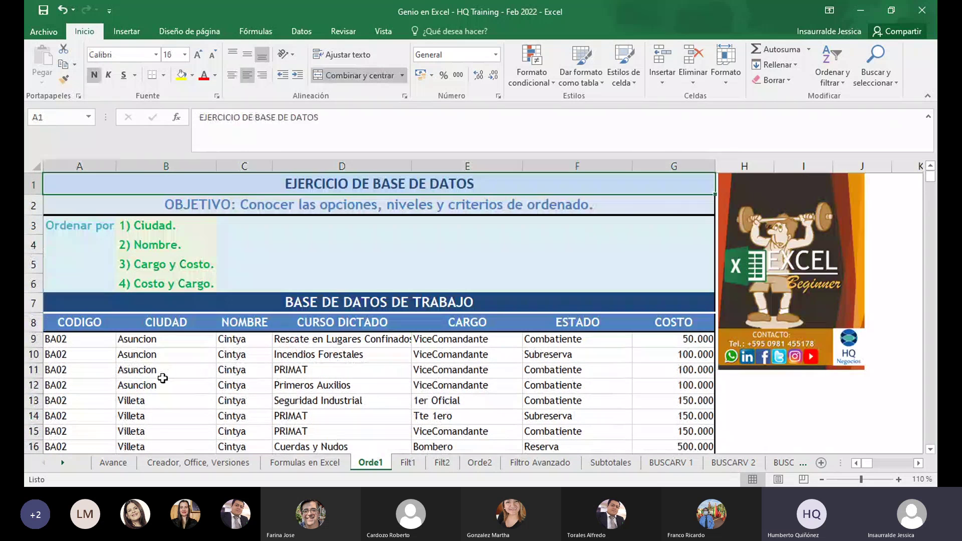
pyautogui.click(161, 375)
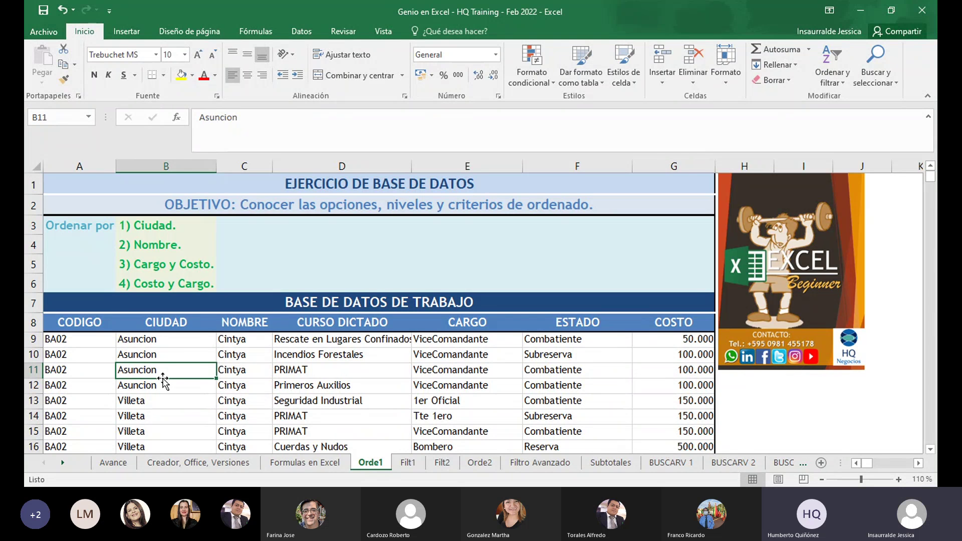
pyautogui.click(164, 163)
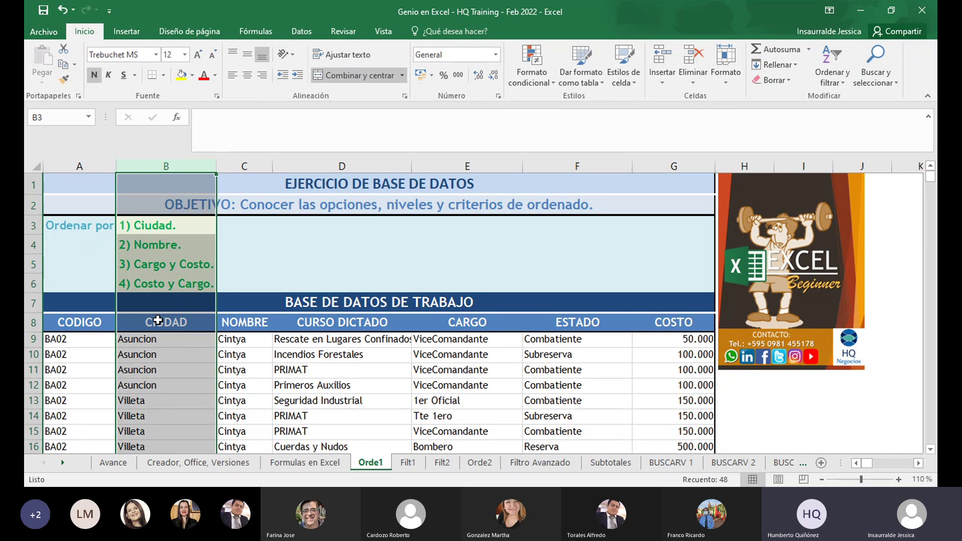
pyautogui.click(165, 342)
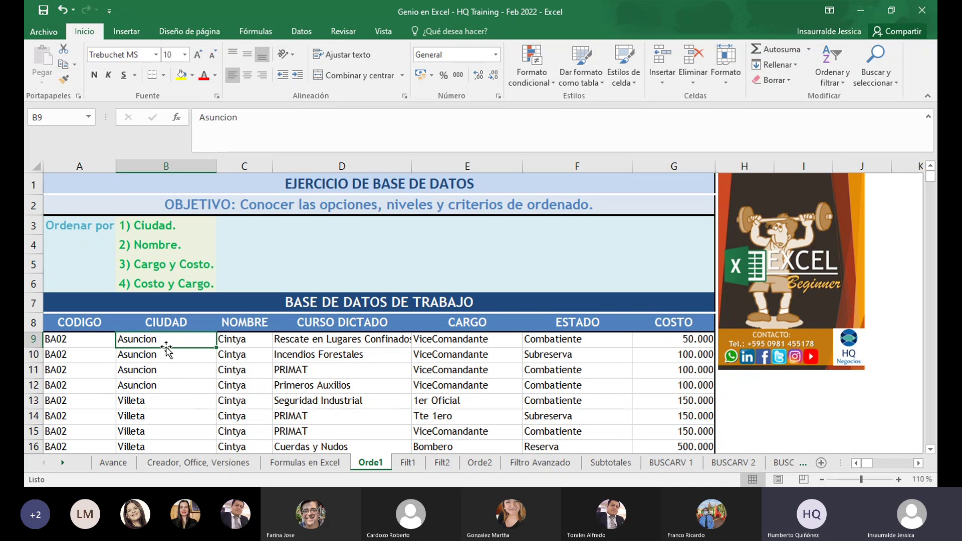
pyautogui.click(170, 167)
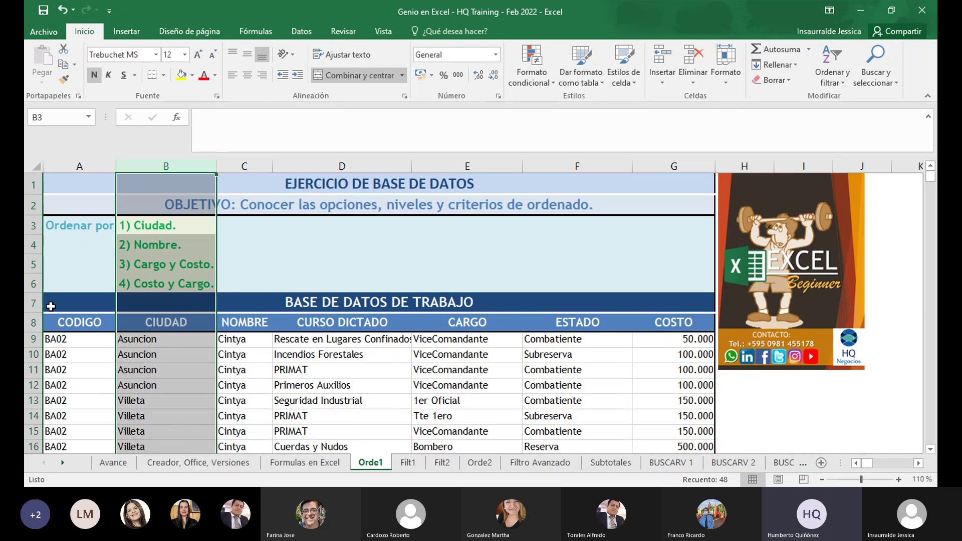
pyautogui.click(25, 327)
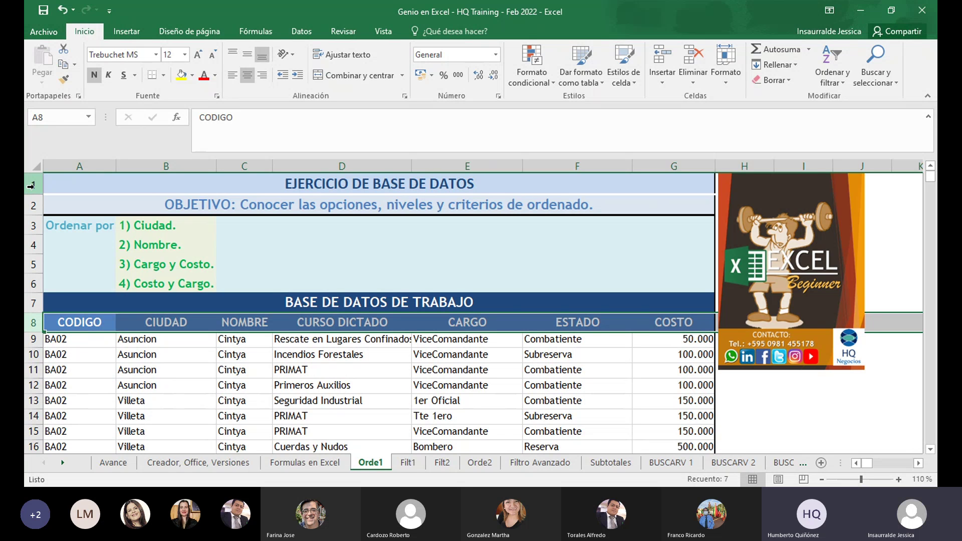
# Delete title rows 1–7 so the CODIGO header becomes row 1, then select a CIUDAD cell
pyautogui.moveTo(31, 186); pyautogui.dragTo(30, 303)
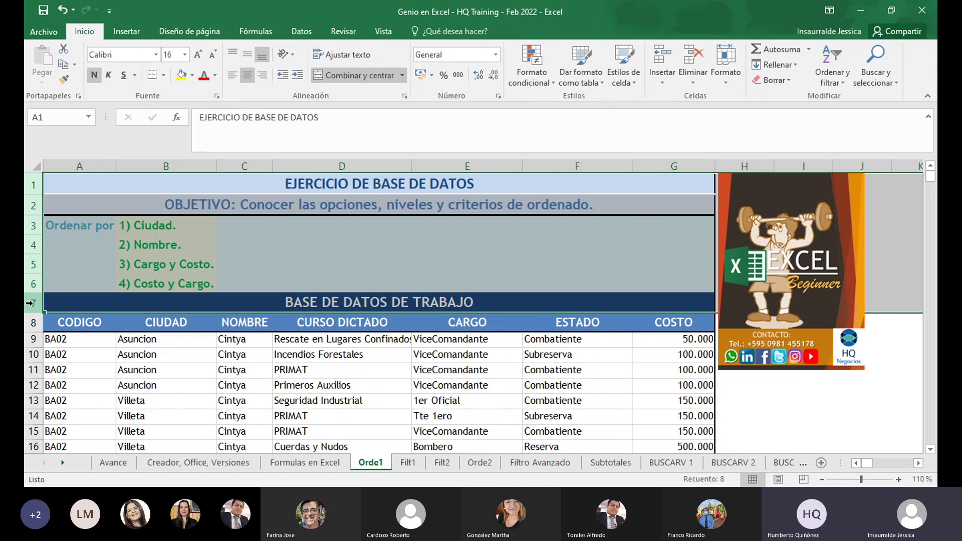
pyautogui.hotkey('ctrl', '-')
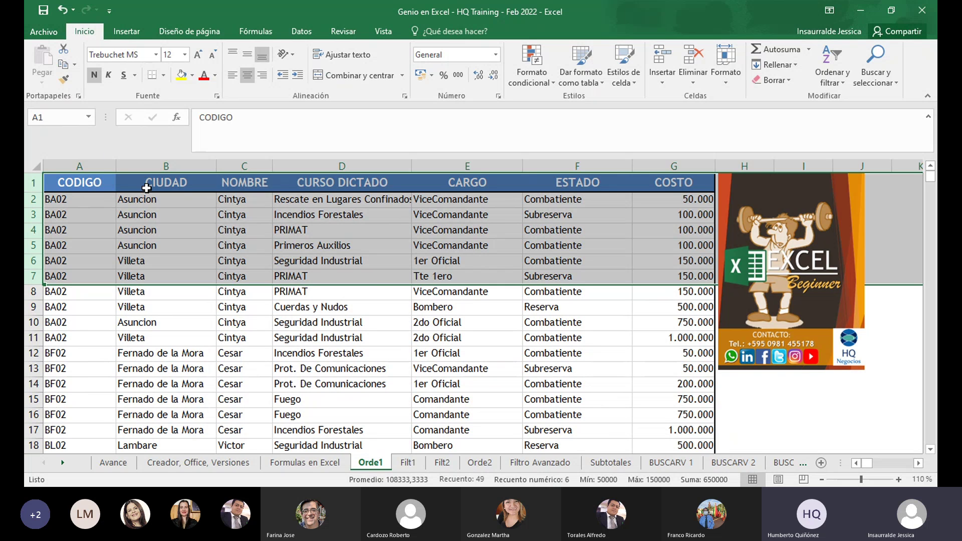
pyautogui.click(154, 213)
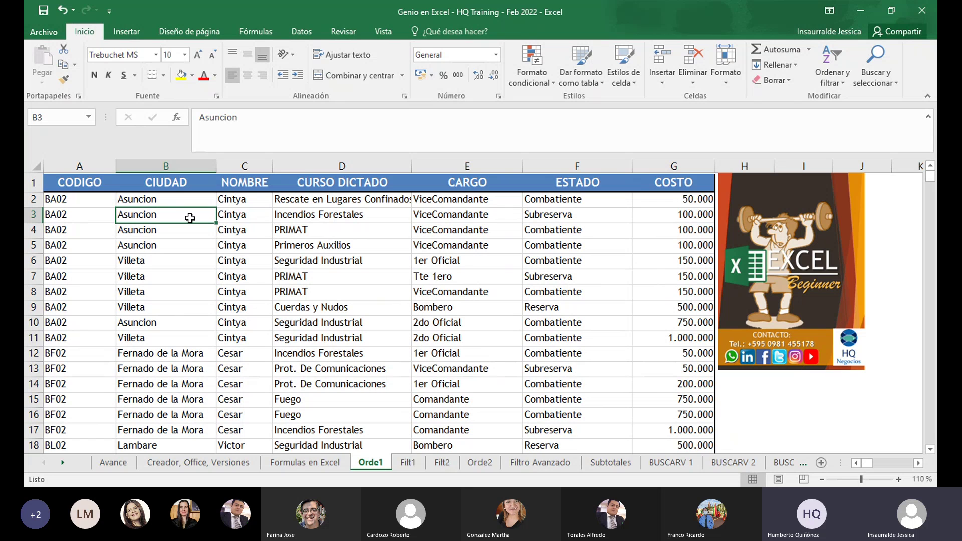
pyautogui.click(841, 77)
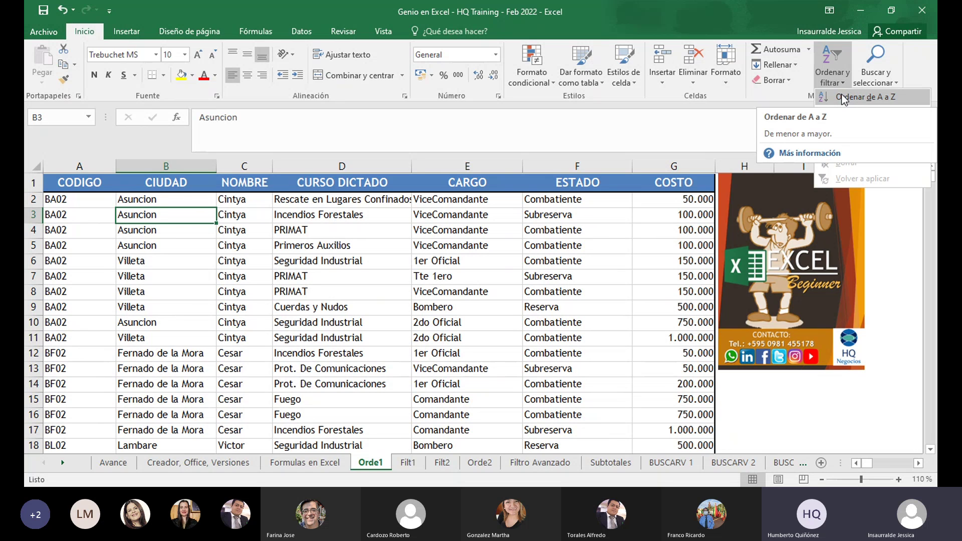
pyautogui.click(841, 98)
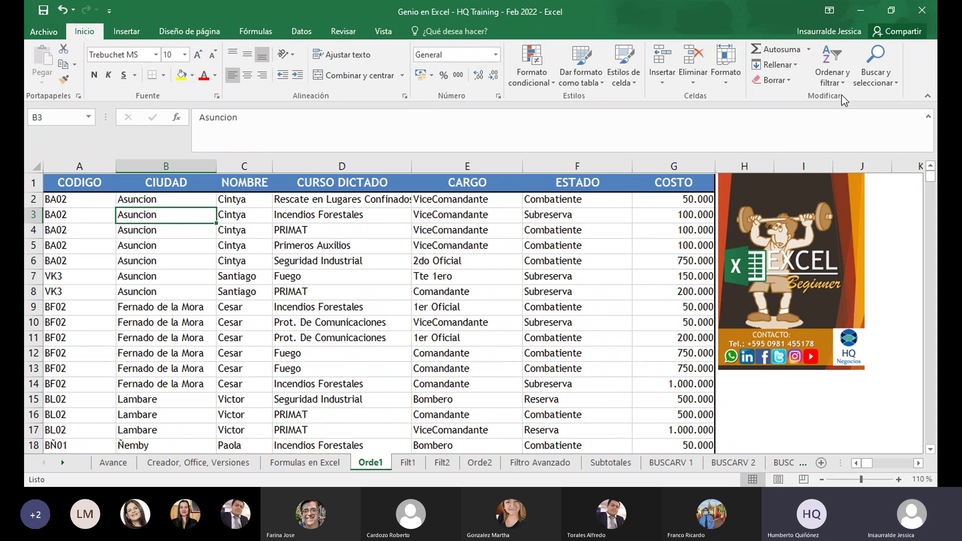
pyautogui.click(191, 201)
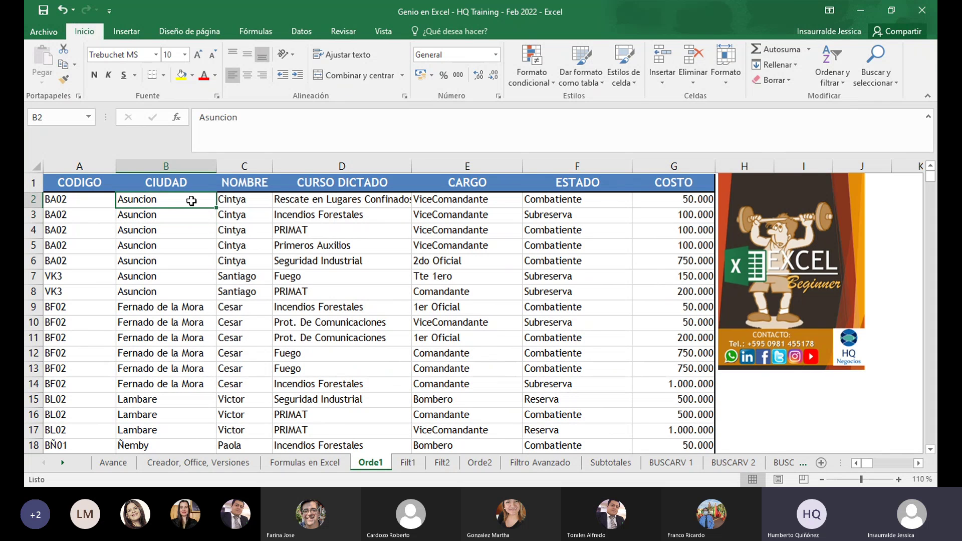
pyautogui.press('Down')
pyautogui.press('Down')
pyautogui.press('Down')
pyautogui.press('Down')
pyautogui.press('Down')
pyautogui.press('Down')
pyautogui.press('Down')
pyautogui.press('Down')
pyautogui.press('Down')
pyautogui.press('Down')
pyautogui.press('Down')
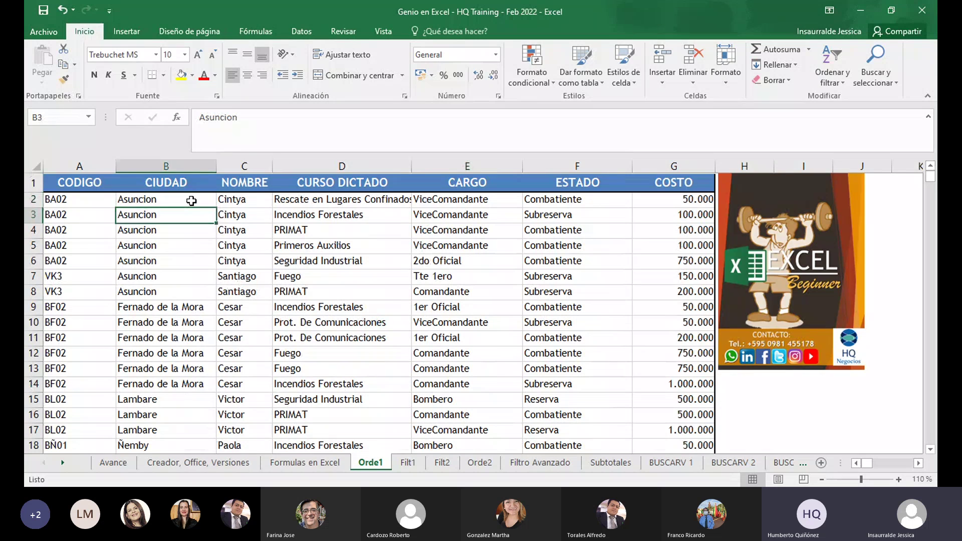
pyautogui.press('Down')
pyautogui.press('Down')
pyautogui.press('Down')
pyautogui.press('Down')
pyautogui.press('Down')
pyautogui.press('Down')
pyautogui.press('Down')
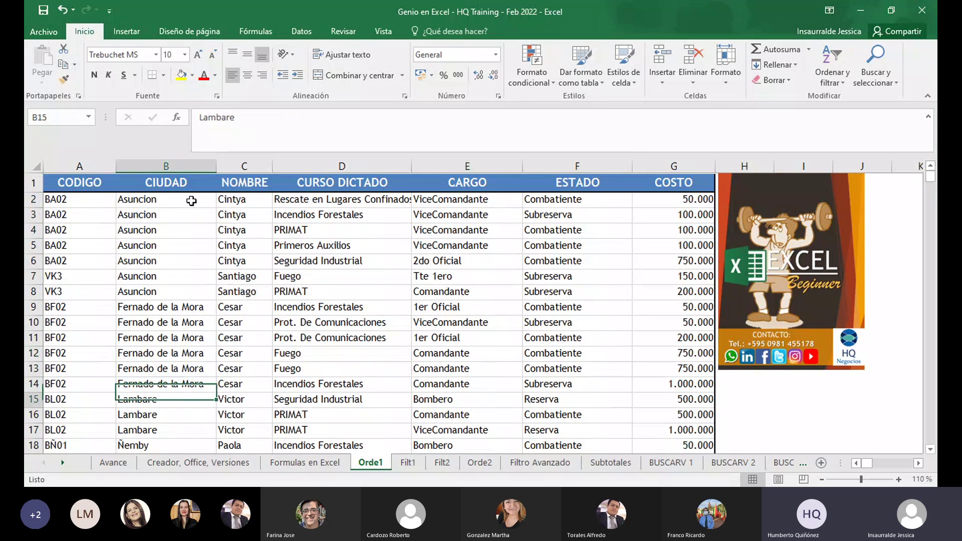
pyautogui.press('Down')
pyautogui.press('Down')
pyautogui.press('Down')
pyautogui.press('Down')
pyautogui.press('Down')
pyautogui.press('Down')
pyautogui.press('Down')
pyautogui.press('Down')
pyautogui.press('Down')
pyautogui.press('Down')
pyautogui.press('Down')
pyautogui.press('Down')
pyautogui.press('Down')
pyautogui.press('Down')
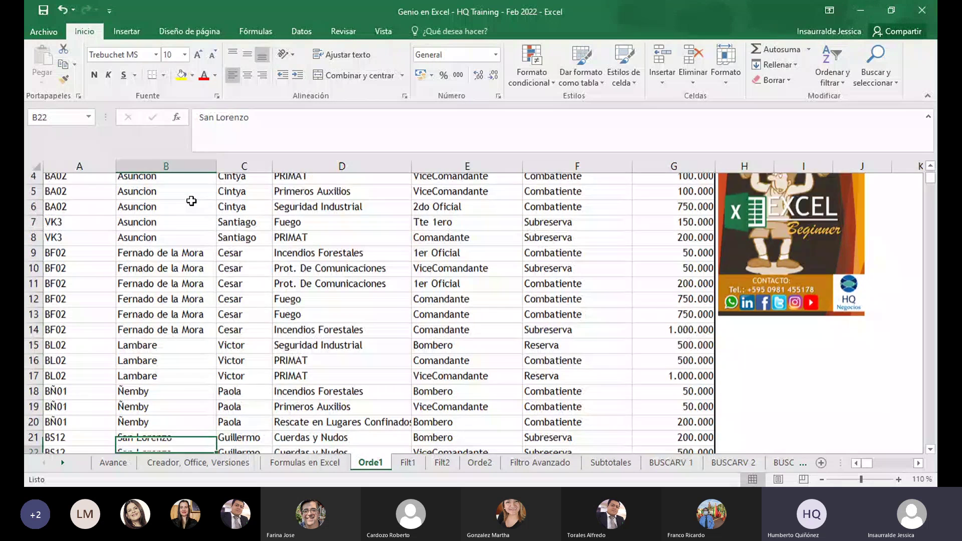
pyautogui.press('Down')
pyautogui.press('Down')
pyautogui.press('Down')
pyautogui.press('Down')
pyautogui.press('Down')
pyautogui.press('Down')
pyautogui.press('Down')
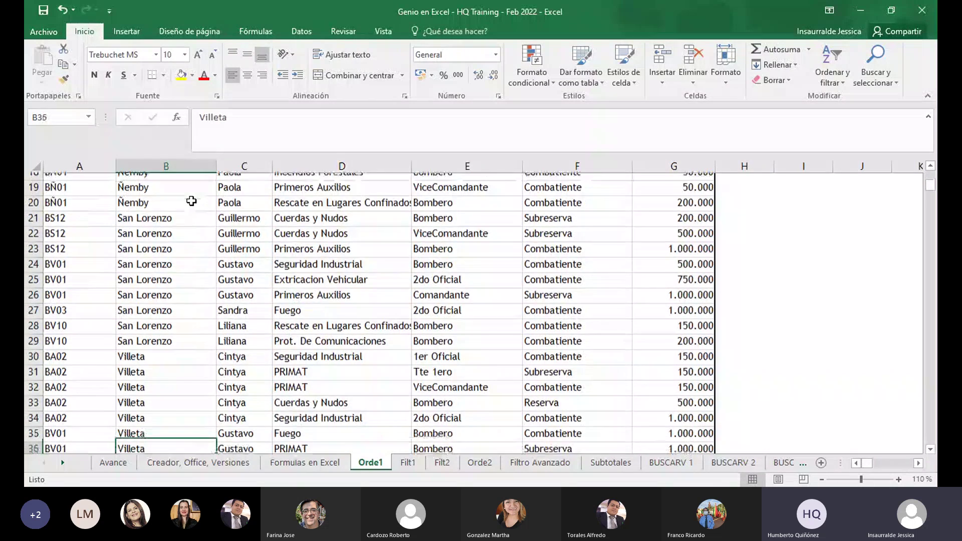
pyautogui.press('Down')
pyautogui.press('Down')
pyautogui.press('Down')
pyautogui.press('Down')
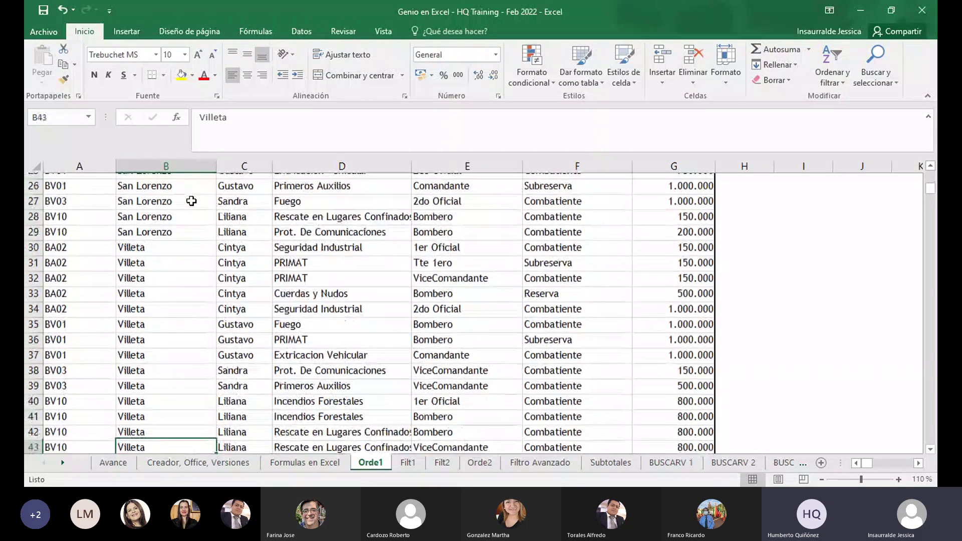
pyautogui.press('Up')
pyautogui.press('Up')
pyautogui.press('Up')
pyautogui.press('Up')
pyautogui.press('Up')
pyautogui.press('Up')
pyautogui.press('Up')
pyautogui.press('Up')
pyautogui.press('Up')
pyautogui.press('Up')
pyautogui.press('Up')
pyautogui.press('Up')
pyautogui.press('Up')
pyautogui.press('Up')
pyautogui.press('Up')
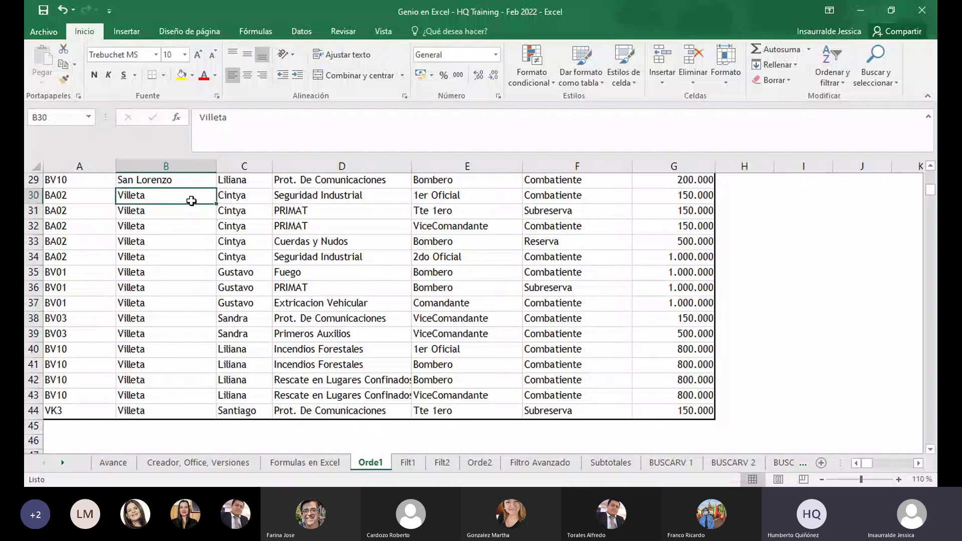
pyautogui.press('Up')
pyautogui.press('Up')
pyautogui.press('Up')
pyautogui.press('Up')
pyautogui.press('Up')
pyautogui.press('Up')
pyautogui.press('Up')
pyautogui.press('Up')
pyautogui.press('Up')
pyautogui.press('Up')
pyautogui.press('Up')
pyautogui.press('Up')
pyautogui.press('Up')
pyautogui.press('Up')
pyautogui.press('Up')
pyautogui.press('Up')
pyautogui.press('Up')
pyautogui.press('Up')
pyautogui.press('Up')
pyautogui.press('Up')
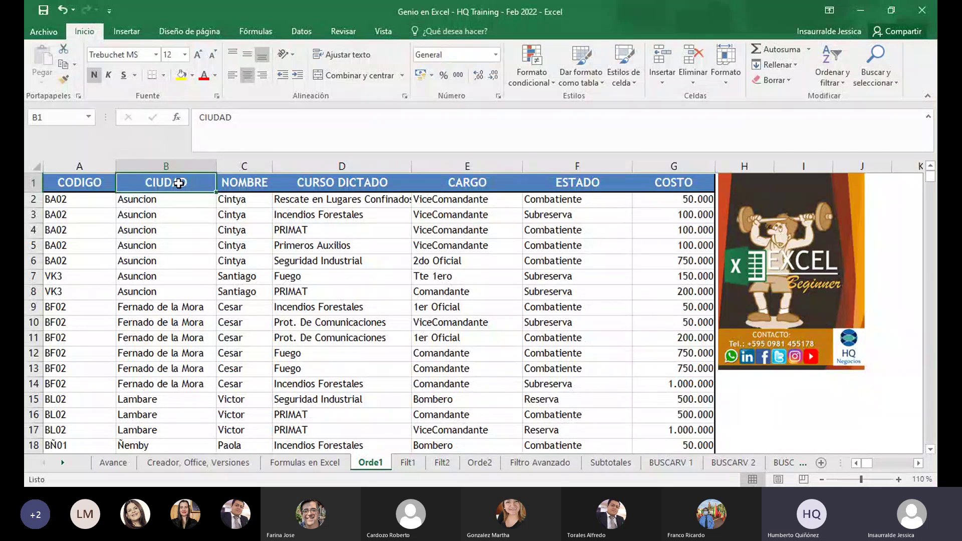
pyautogui.hotkey('shift', 'Down')
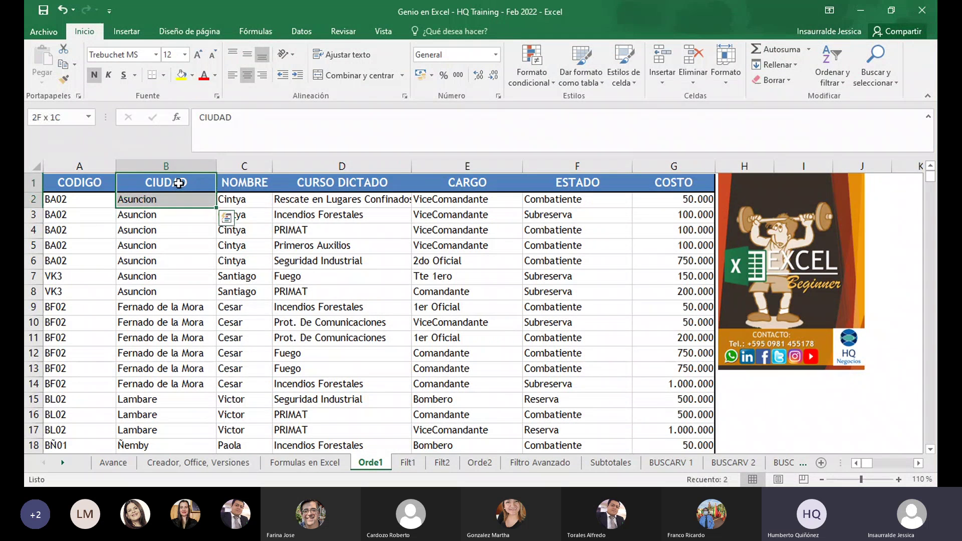
pyautogui.click(190, 218)
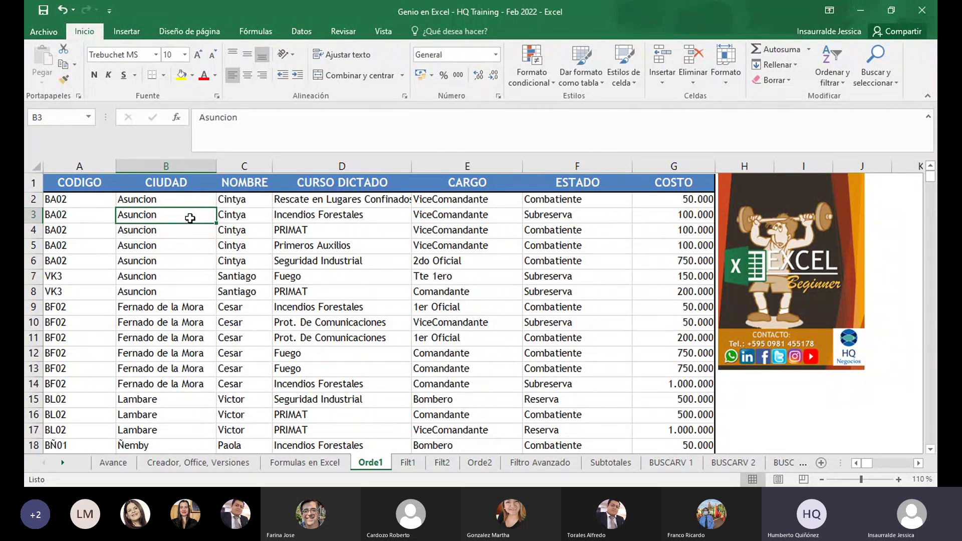
pyautogui.hotkey('ctrl', 'Down')
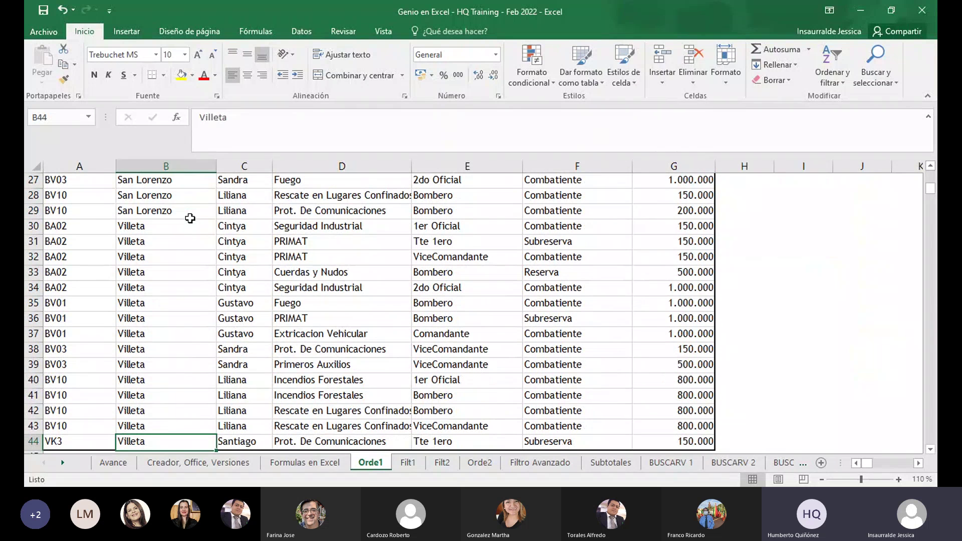
pyautogui.hotkey('ctrl', 'Up')
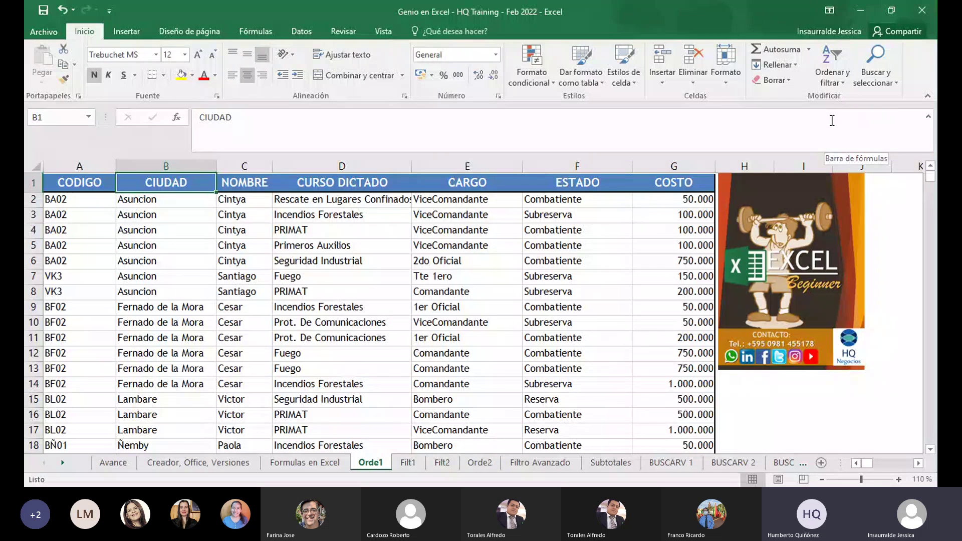
# Undo the sort by CIUDAD, restoring the title block and original city order
pyautogui.hotkey('ctrl', 'z')
pyautogui.hotkey('ctrl', 'z')
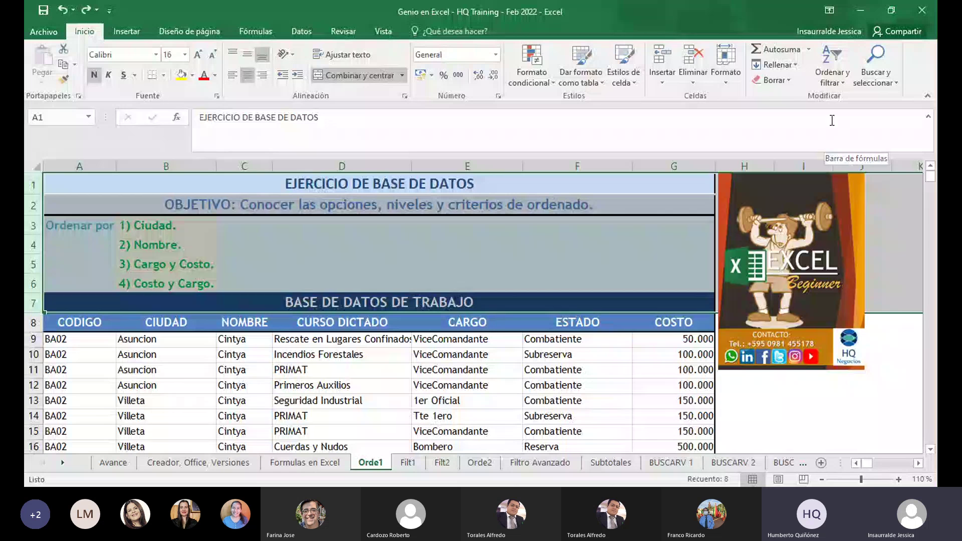
pyautogui.click(179, 361)
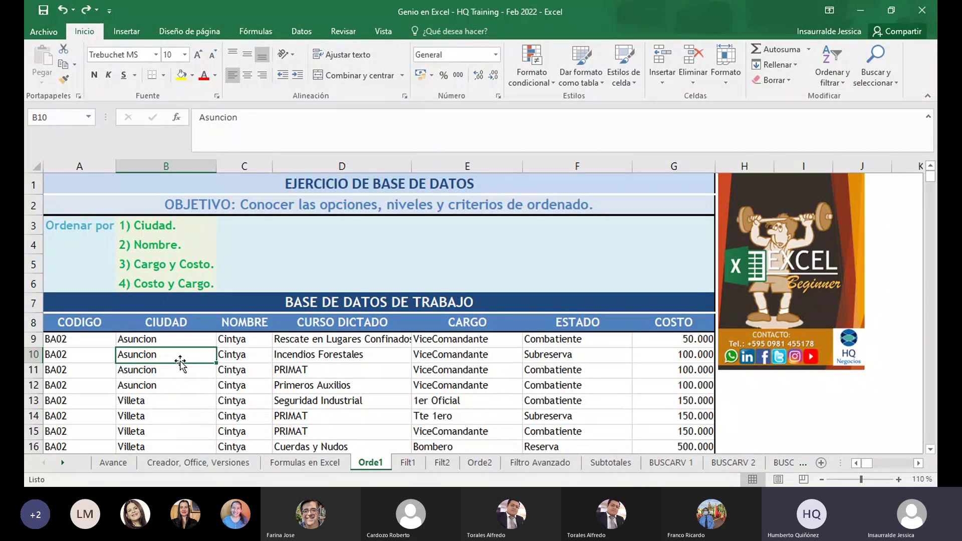
pyautogui.click(182, 322)
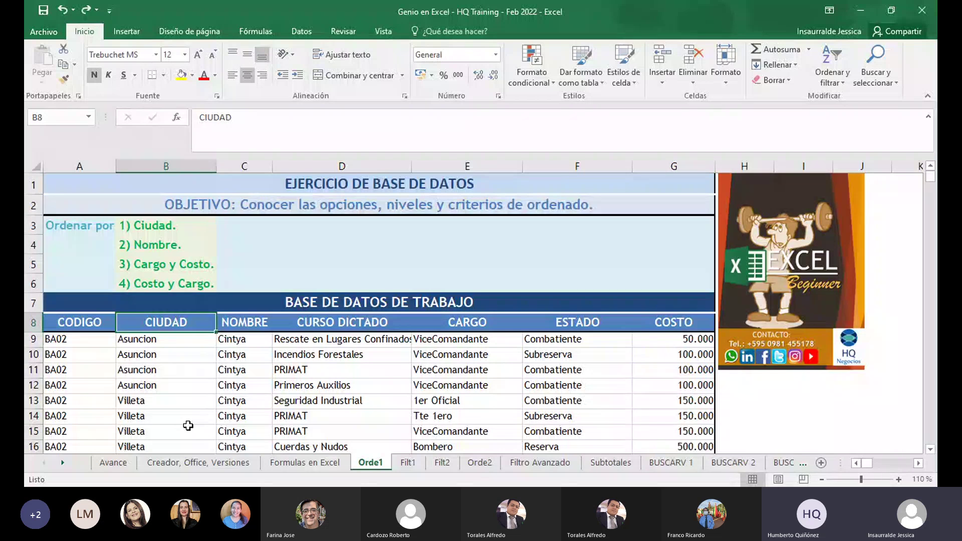
# Browse the NOMBRE column from its header through the names starting at Cintya
pyautogui.press('Right')
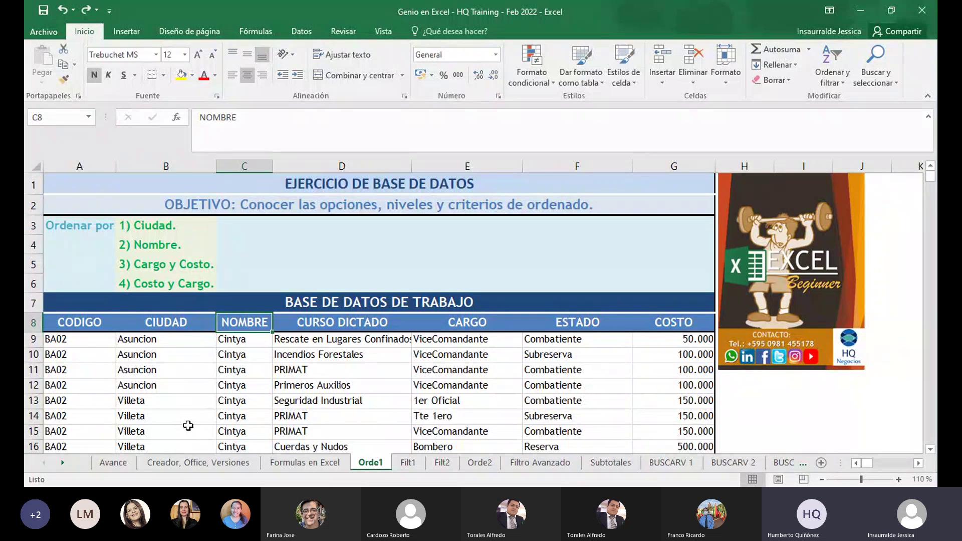
pyautogui.press('Down')
pyautogui.press('Down')
pyautogui.press('Down')
pyautogui.press('Down')
pyautogui.press('Down')
pyautogui.press('Down')
pyautogui.press('Down')
pyautogui.press('Down')
pyautogui.press('Down')
pyautogui.press('Down')
pyautogui.press('Down')
pyautogui.press('Down')
pyautogui.press('Down')
pyautogui.press('Down')
pyautogui.press('Down')
pyautogui.press('Down')
pyautogui.press('Down')
pyautogui.press('Down')
pyautogui.press('Down')
pyautogui.press('Down')
pyautogui.press('Down')
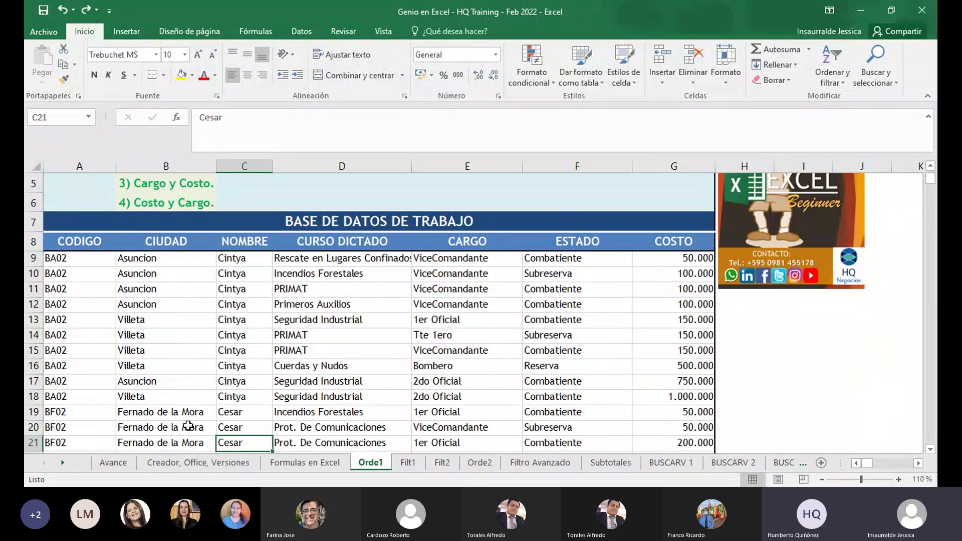
pyautogui.press('Down')
pyautogui.press('Down')
pyautogui.press('Down')
pyautogui.press('Down')
pyautogui.press('Down')
pyautogui.press('Down')
pyautogui.press('Down')
pyautogui.press('Down')
pyautogui.press('Down')
pyautogui.press('Down')
pyautogui.press('Down')
pyautogui.press('Down')
pyautogui.press('Down')
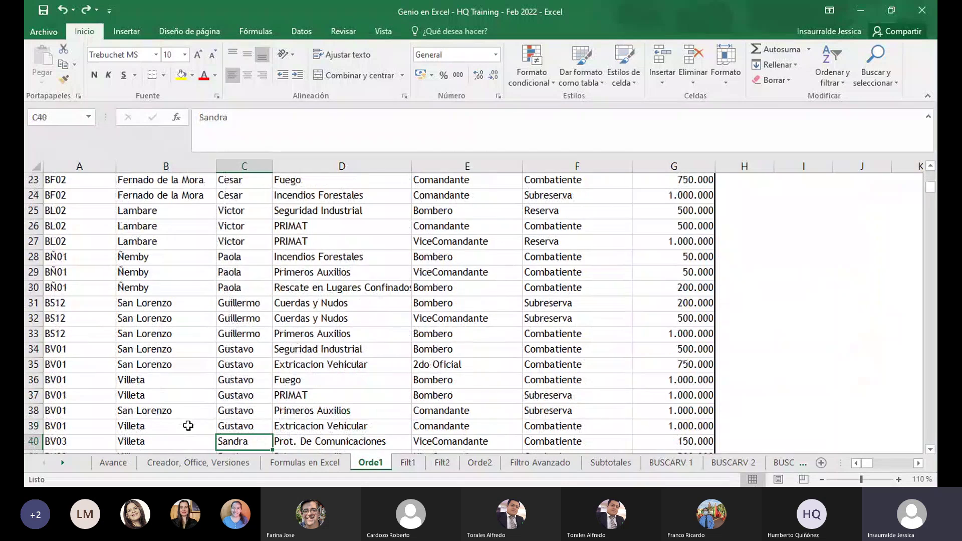
pyautogui.press('Down')
pyautogui.press('Down')
pyautogui.press('Down')
pyautogui.press('Down')
pyautogui.press('Down')
pyautogui.press('Down')
pyautogui.press('Down')
pyautogui.press('Down')
pyautogui.press('Down')
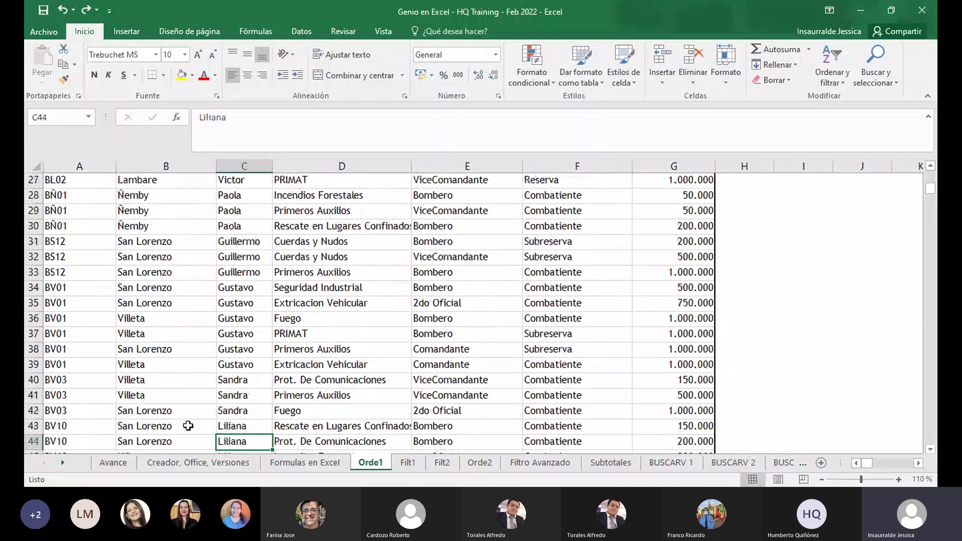
pyautogui.press('Down')
pyautogui.press('Down')
pyautogui.press('Down')
pyautogui.press('Down')
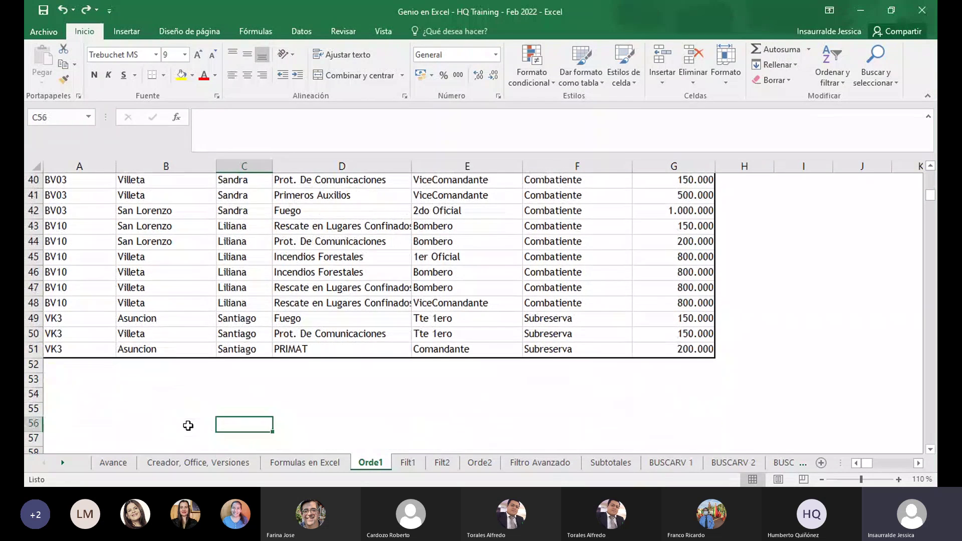
pyautogui.press('Up')
pyautogui.press('Up')
pyautogui.press('Up')
pyautogui.press('Up')
pyautogui.press('Up')
pyautogui.press('Up')
pyautogui.press('Up')
pyautogui.press('Up')
pyautogui.press('Up')
pyautogui.press('Up')
pyautogui.press('Up')
pyautogui.press('Up')
pyautogui.press('Up')
pyautogui.press('Up')
pyautogui.press('Up')
pyautogui.press('Up')
pyautogui.press('Up')
pyautogui.press('Up')
pyautogui.press('Up')
pyautogui.press('Up')
pyautogui.press('Up')
pyautogui.press('Up')
pyautogui.press('Up')
pyautogui.press('Up')
pyautogui.press('Up')
pyautogui.press('Up')
pyautogui.press('Up')
pyautogui.press('Up')
pyautogui.press('Up')
pyautogui.press('Up')
pyautogui.press('Up')
pyautogui.press('Up')
pyautogui.press('Up')
pyautogui.press('Up')
pyautogui.press('Up')
pyautogui.press('Up')
pyautogui.press('Up')
pyautogui.press('Up')
pyautogui.press('Up')
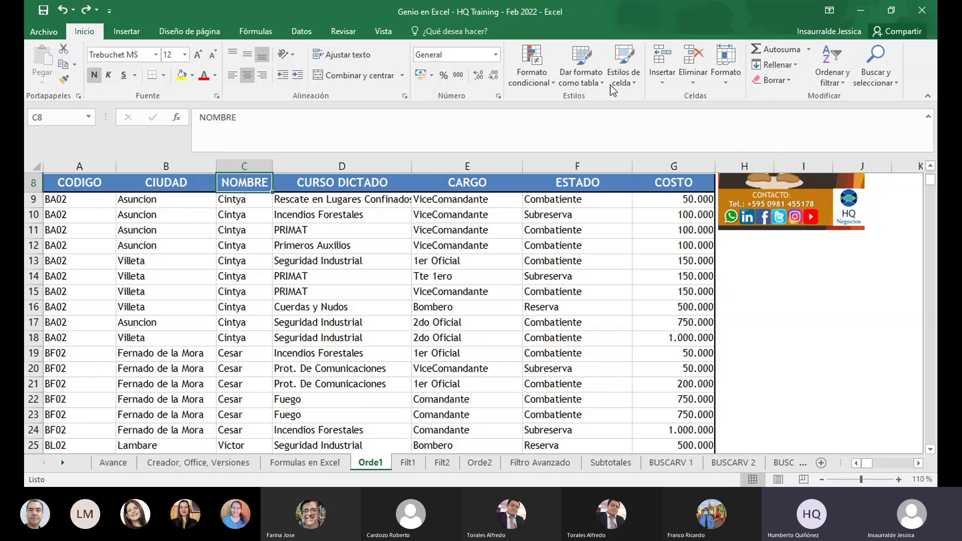
pyautogui.click(243, 214)
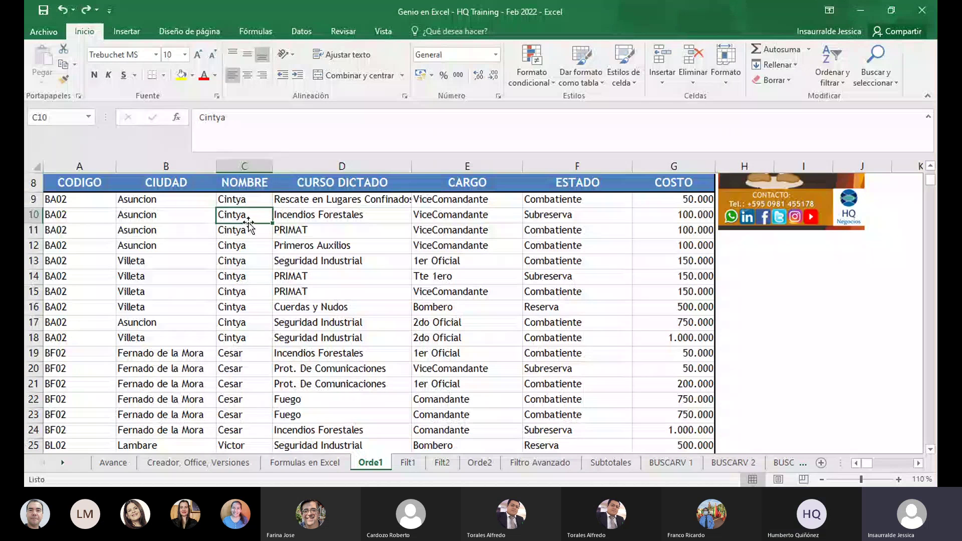
pyautogui.click(827, 78)
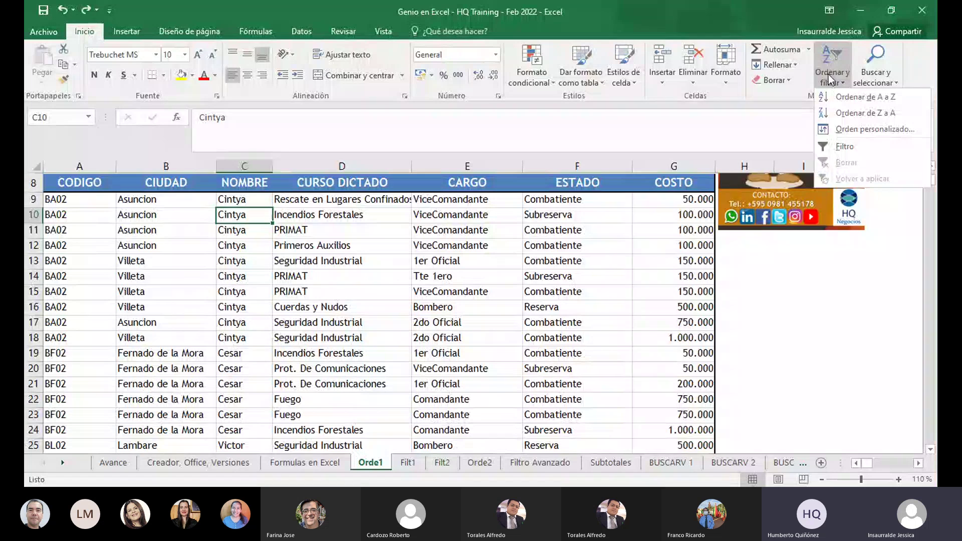
pyautogui.click(850, 96)
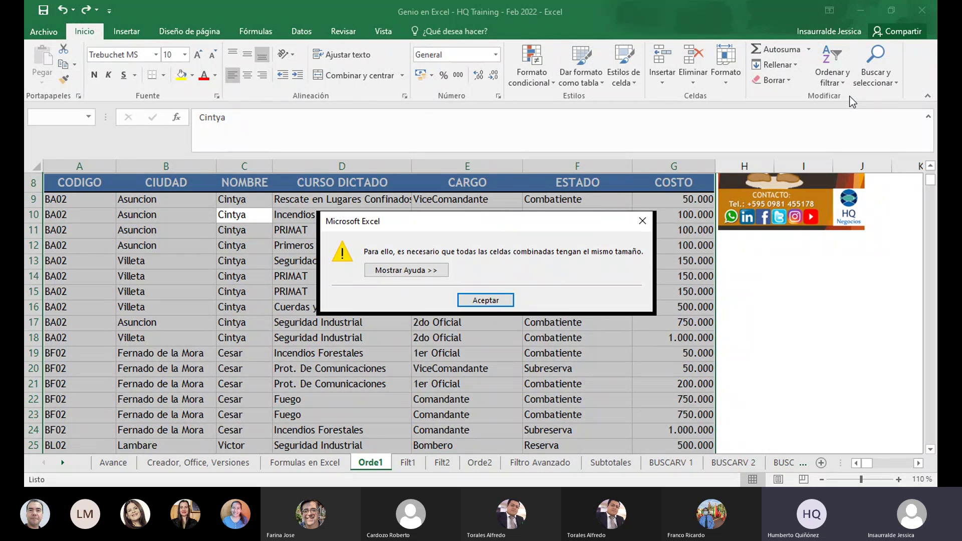
pyautogui.click(482, 300)
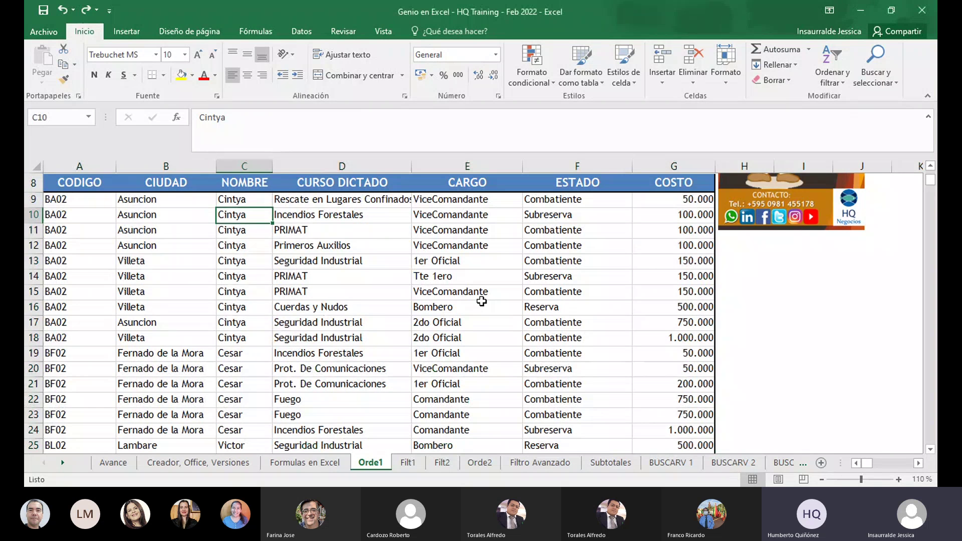
pyautogui.hotkey('ctrl', 'Up')
pyautogui.hotkey('ctrl', 'Home')
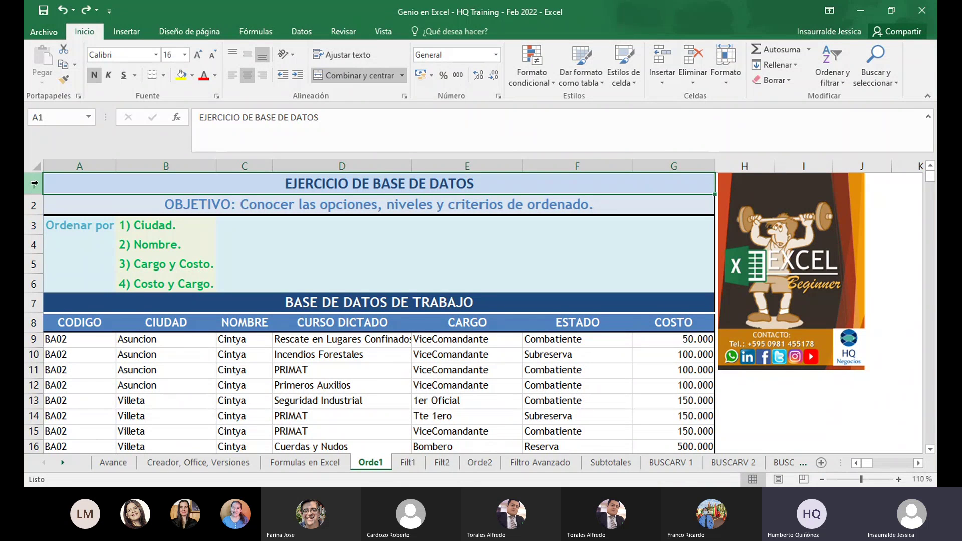
pyautogui.click(243, 253)
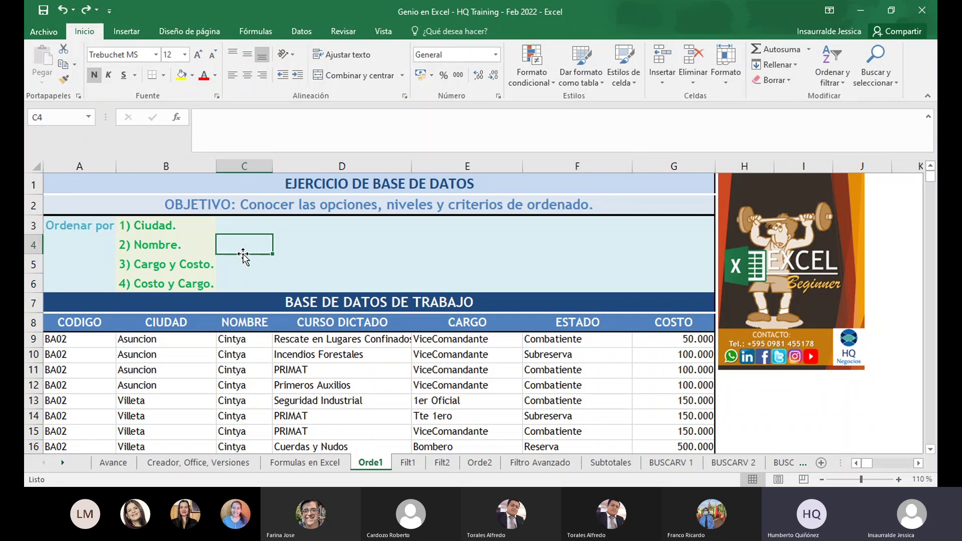
pyautogui.click(240, 184)
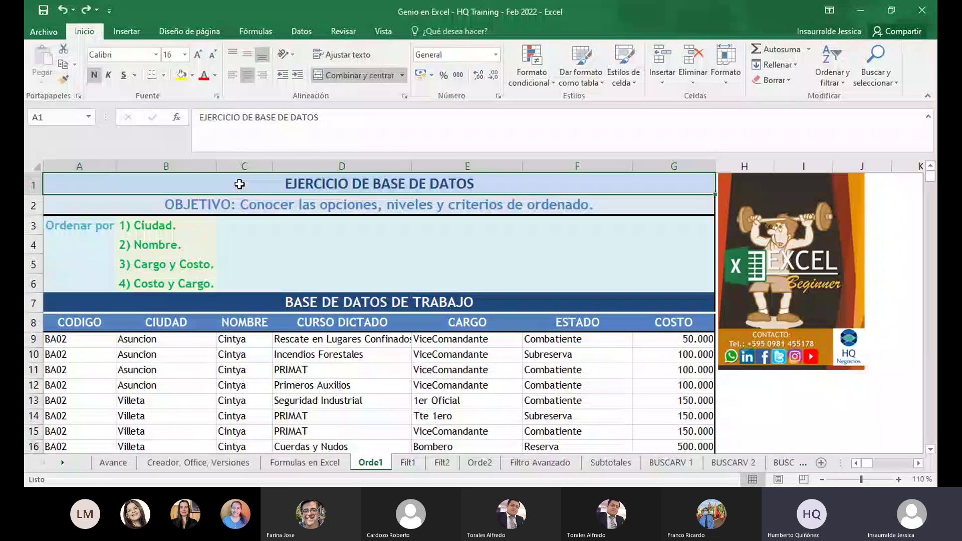
pyautogui.click(241, 345)
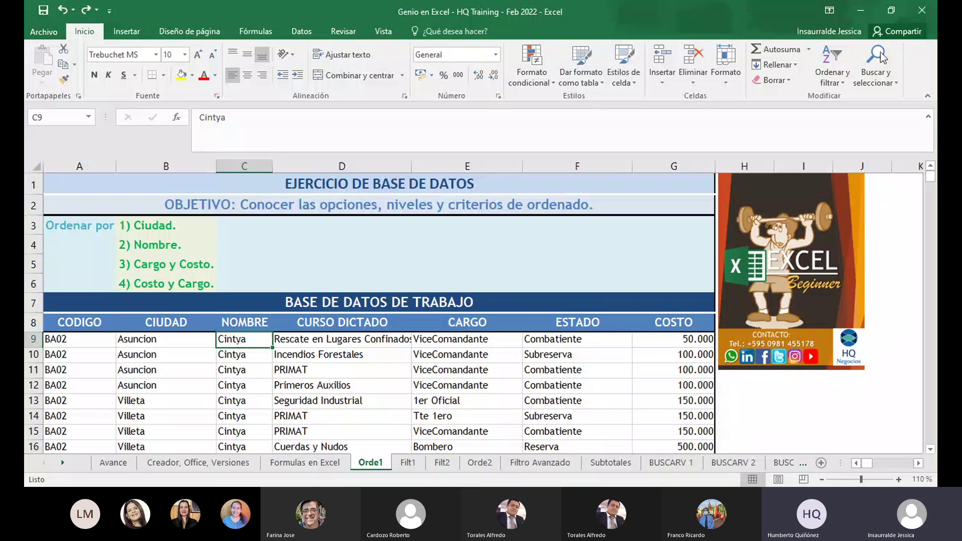
pyautogui.click(831, 82)
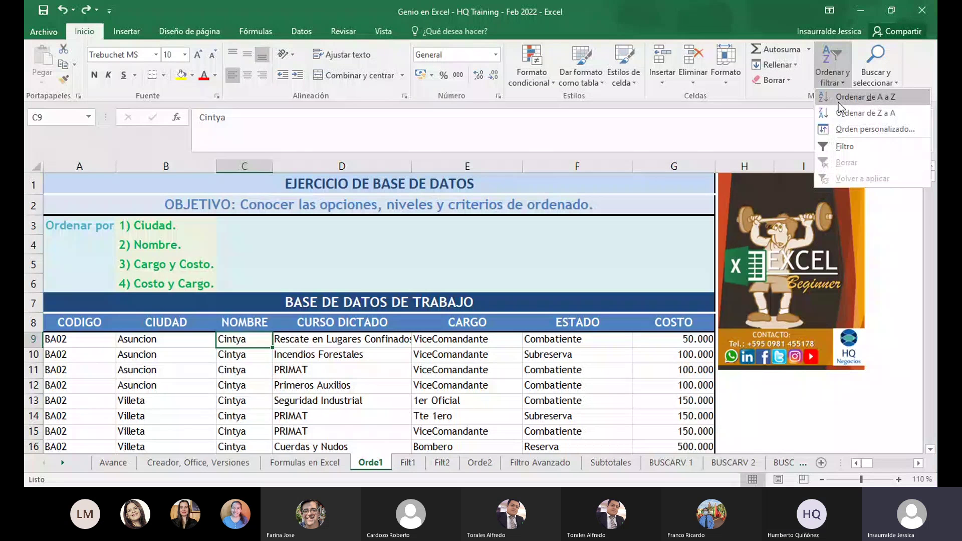
pyautogui.click(837, 103)
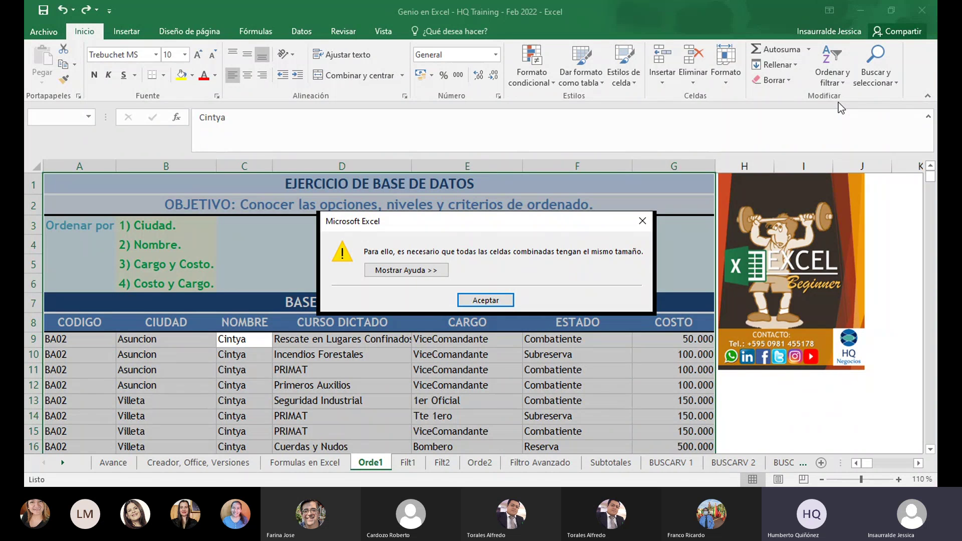
pyautogui.click(500, 300)
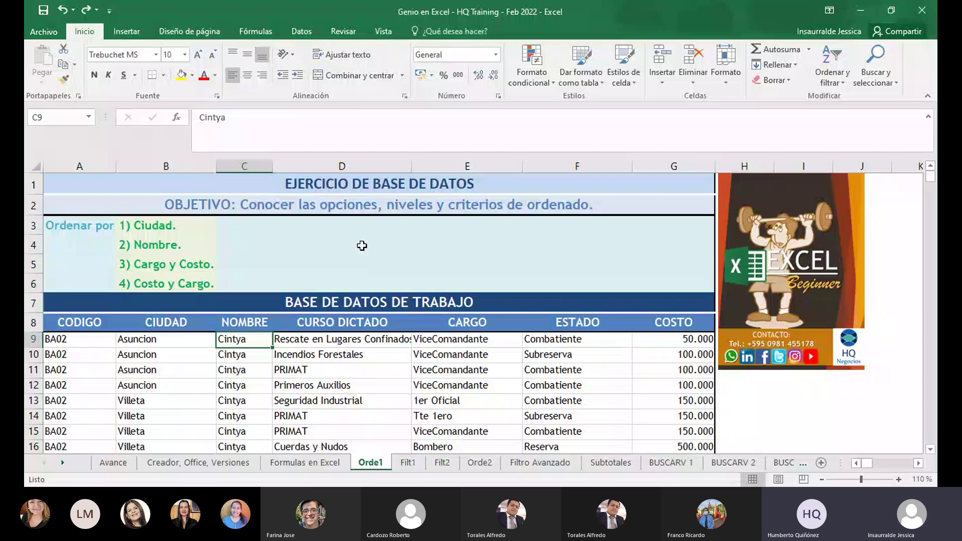
pyautogui.click(265, 183)
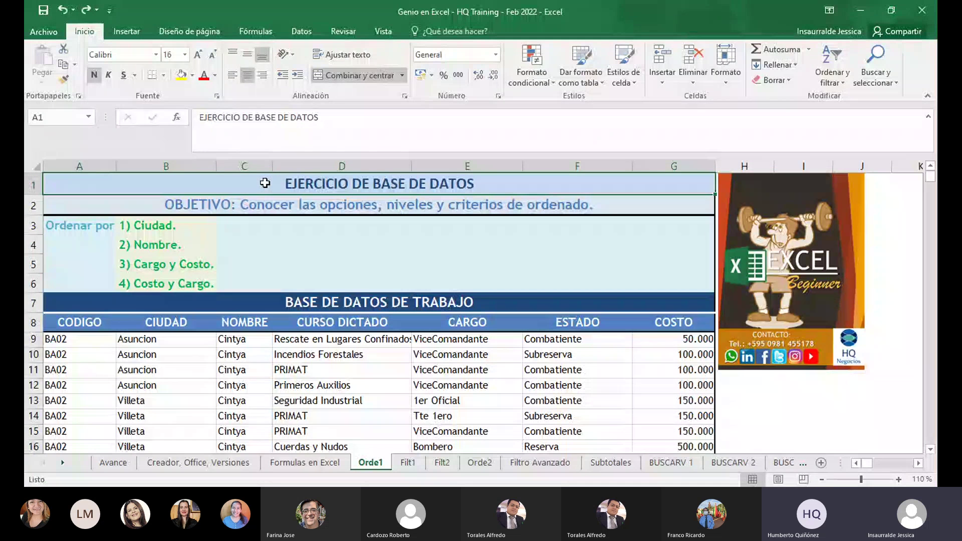
pyautogui.click(253, 207)
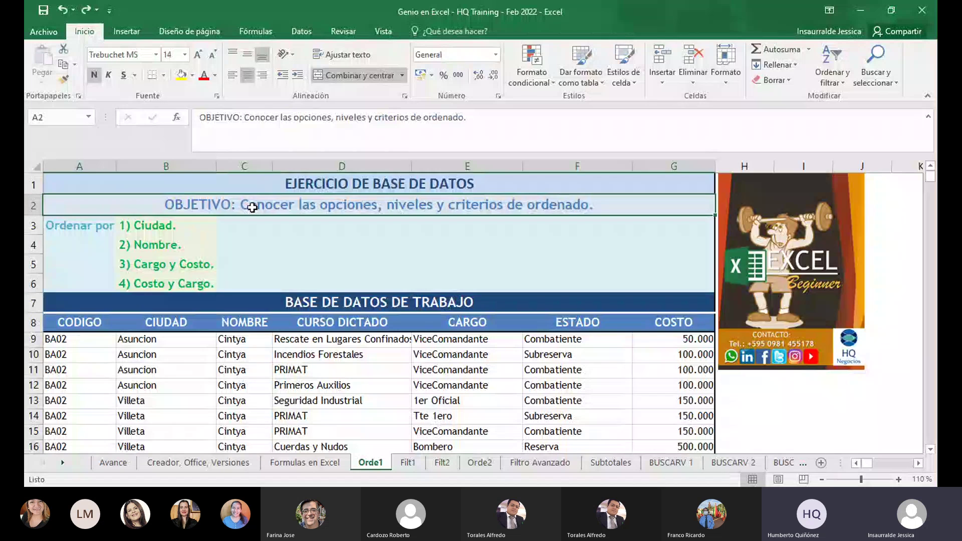